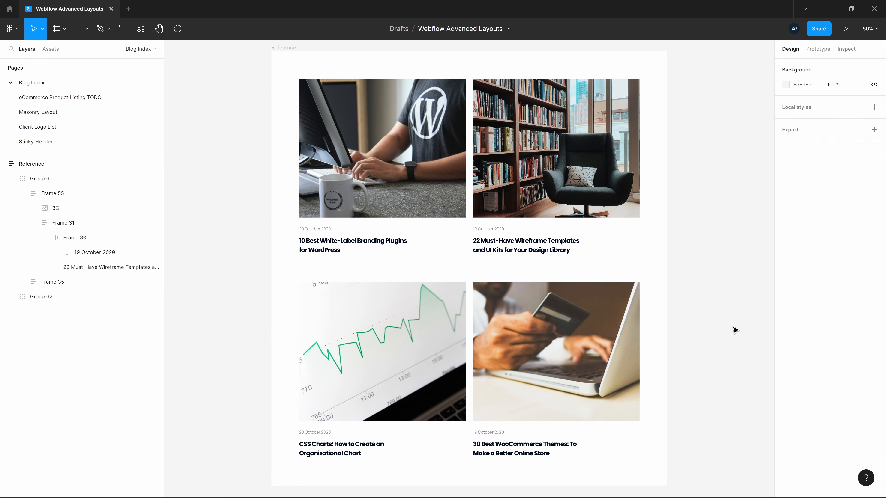
- Examine the Reference frame's blog layout, checking the first card's date and title text
scroll(352, 173, "up", 2)
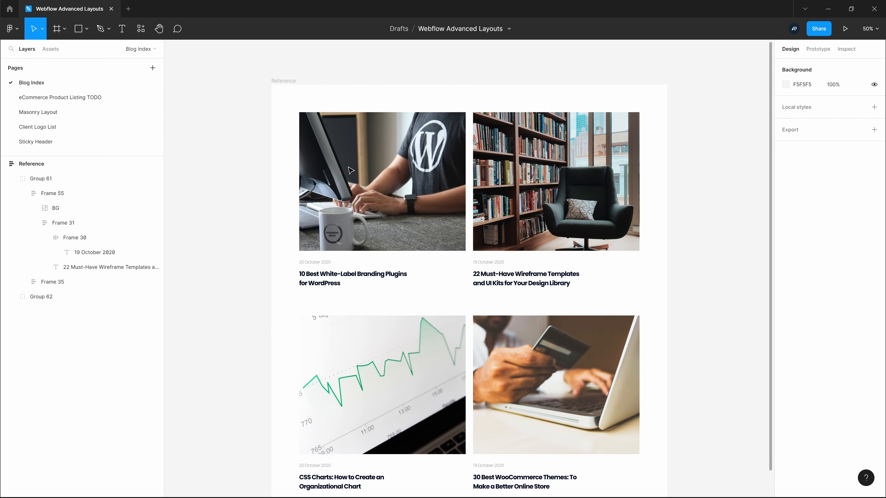
scroll(353, 175, "up", 2)
scroll(353, 175, "up", 6)
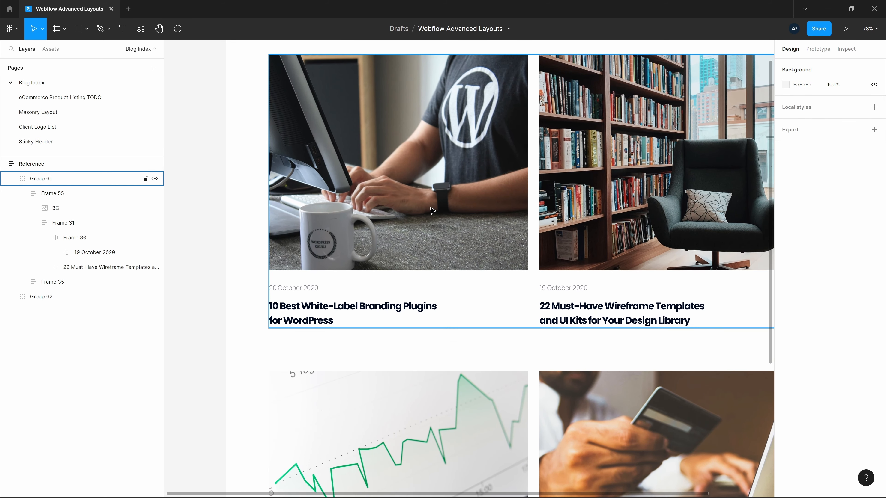
scroll(359, 181, "up", 1)
left_click(303, 298, "ctrl")
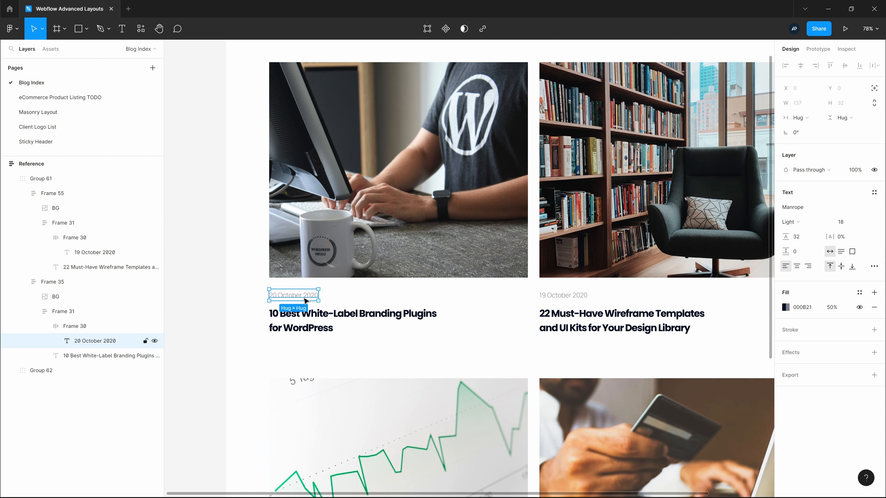
left_click(305, 320, "ctrl")
left_click(188, 269)
key("shift+1")
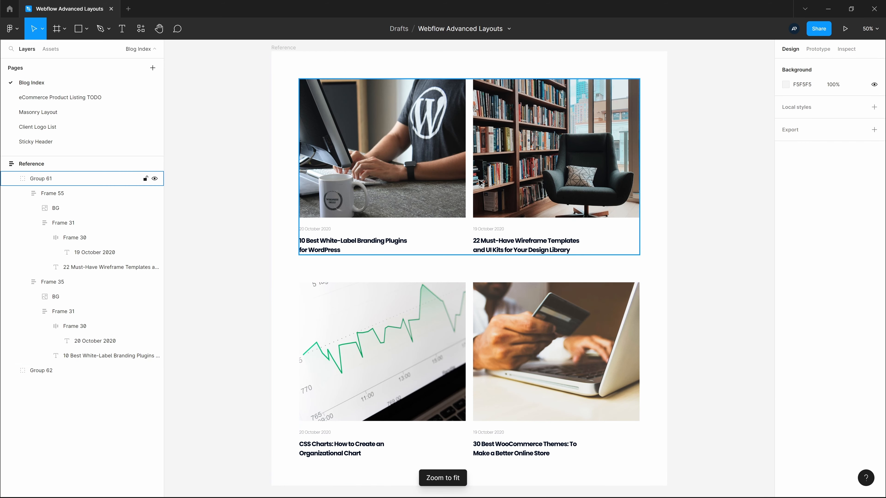
- Switch to Webflow to look through the uploaded image assets, and return to the first blog card in the Figma reference
key("alt+Tab")
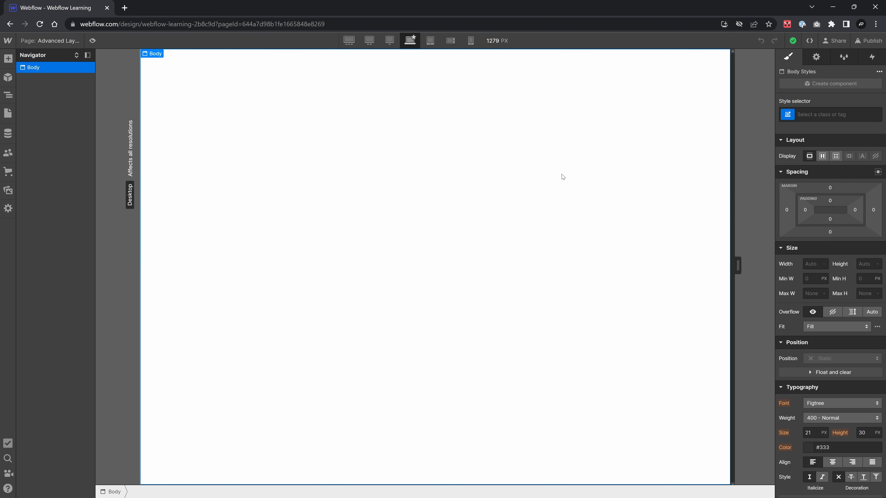
key("j")
scroll(70, 245, "down", 5)
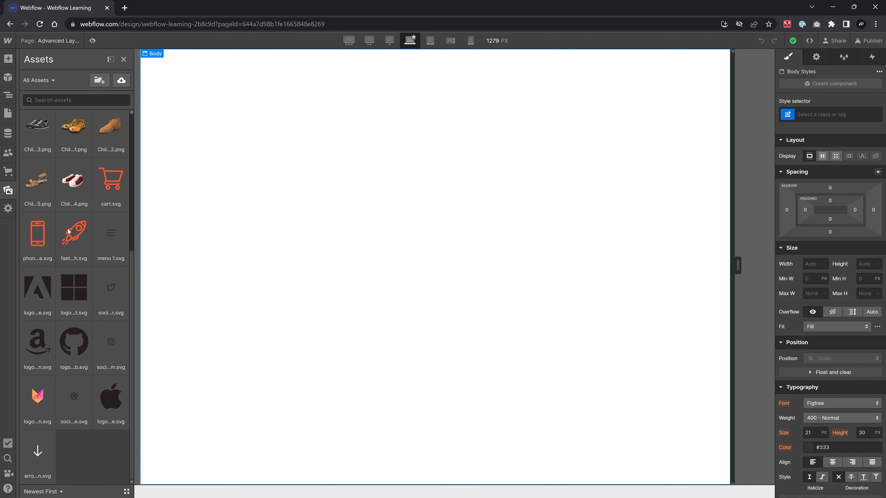
scroll(69, 231, "up", 6)
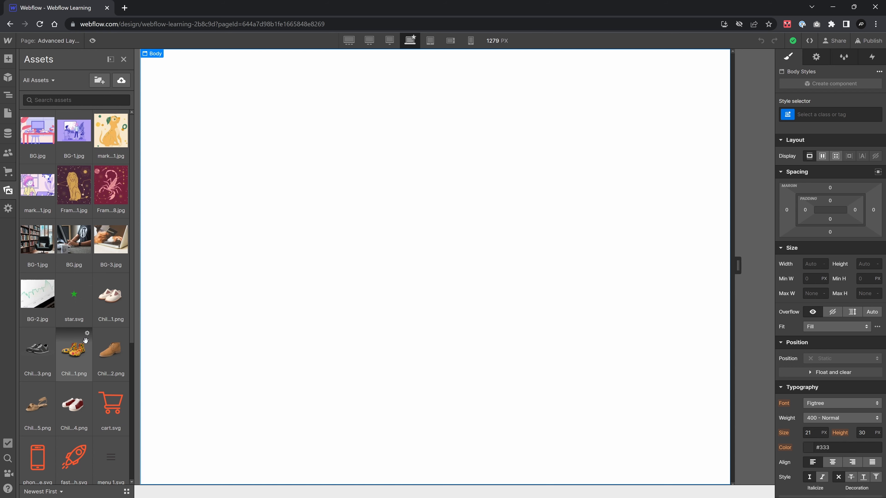
key("z")
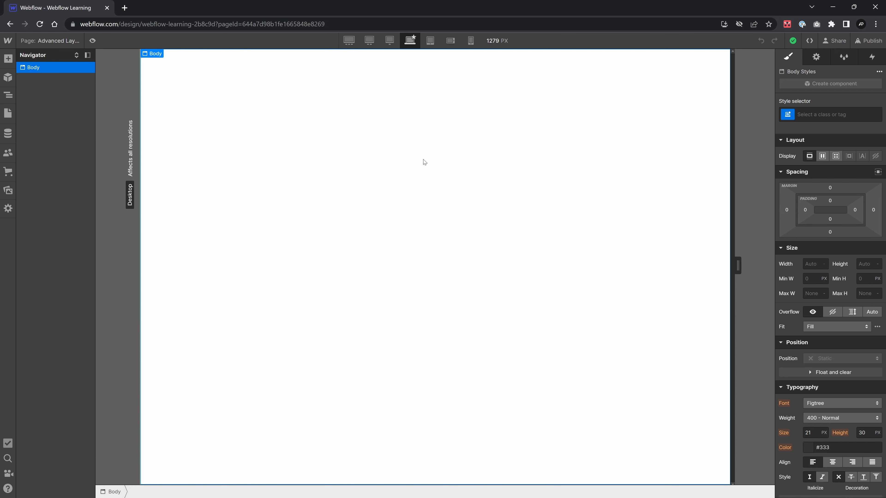
key("alt+Tab")
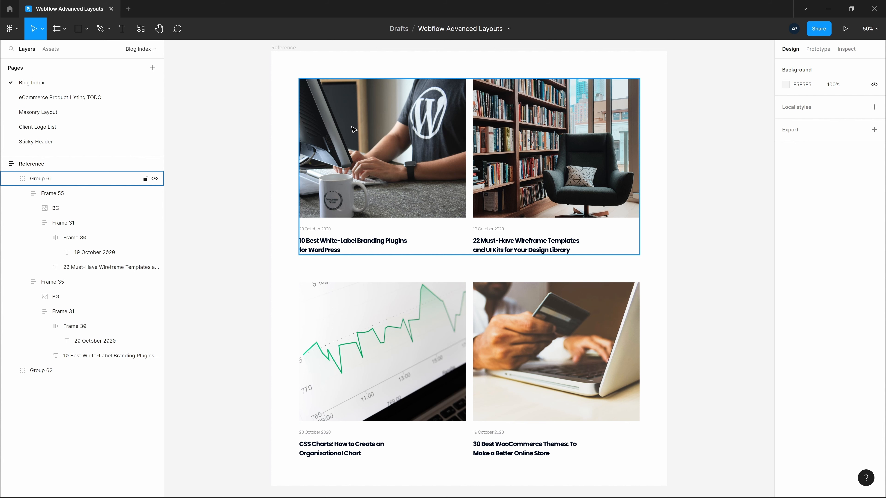
scroll(398, 172, "up", 5, "ctrl")
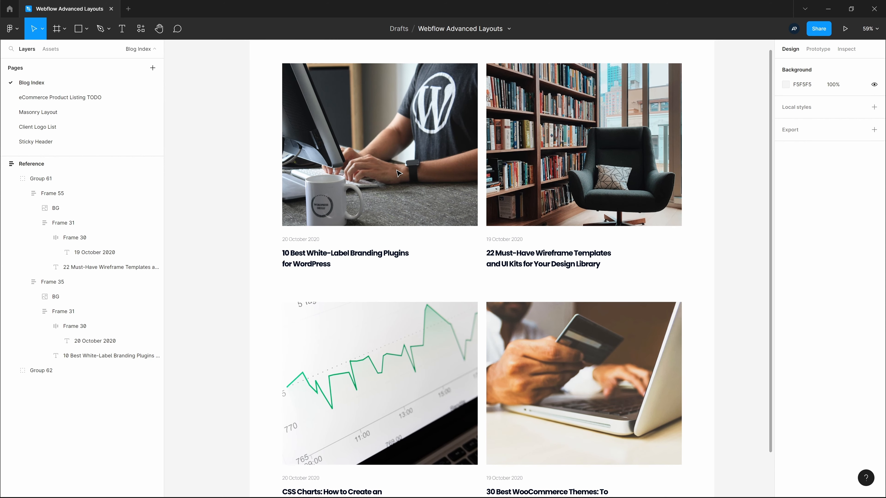
- Switch to Webflow and place the BG.jpg asset showing the WordPress T-shirt in the empty page body
key("alt+Tab")
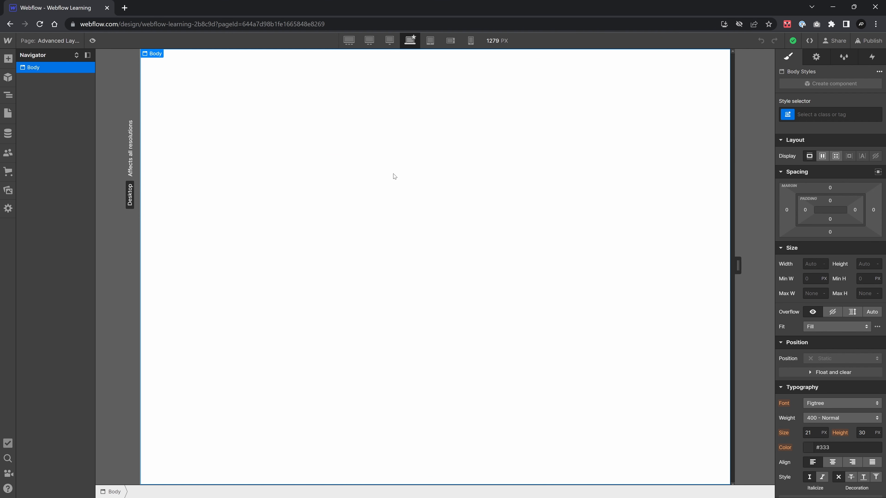
key("j")
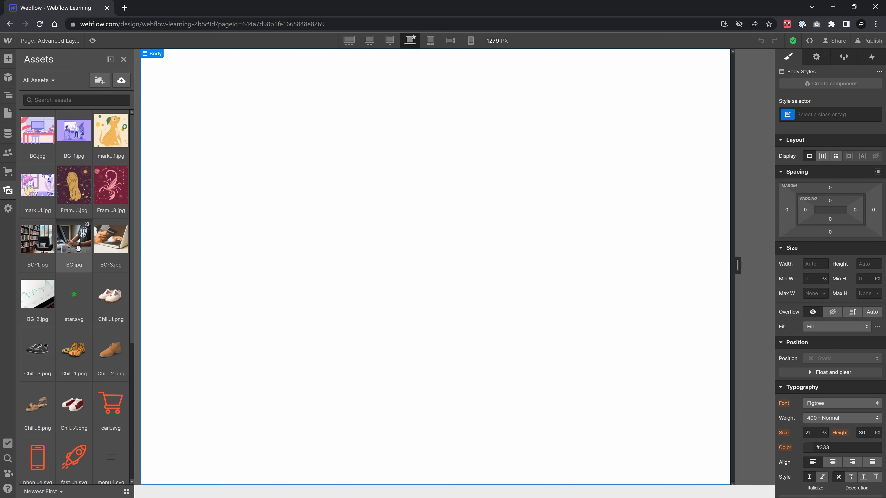
left_click_drag(79, 249, 280, 149)
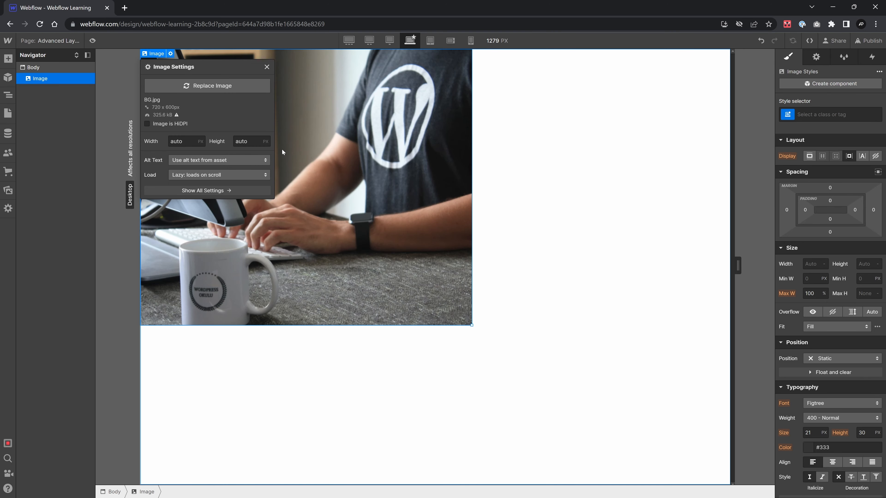
left_click(135, 146)
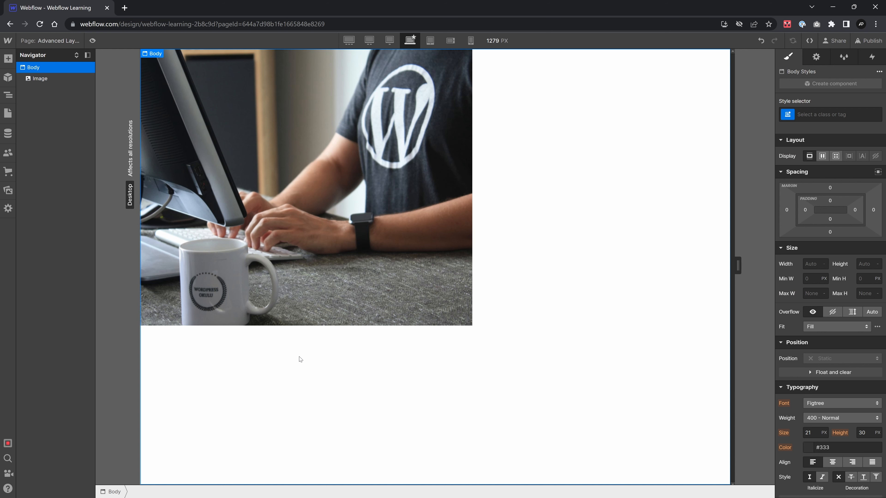
- Add a div block with the class "Blog post" to the body and nest the image inside it
key("ctrl+e")
type("div")
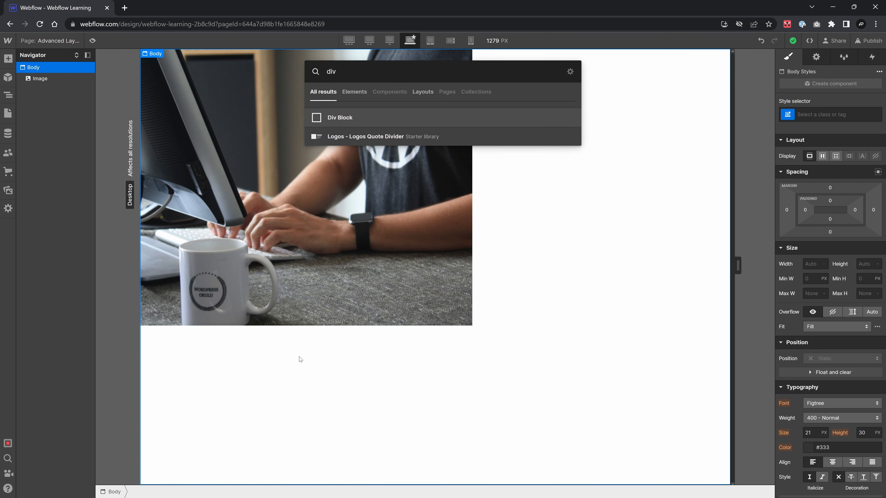
key("Return")
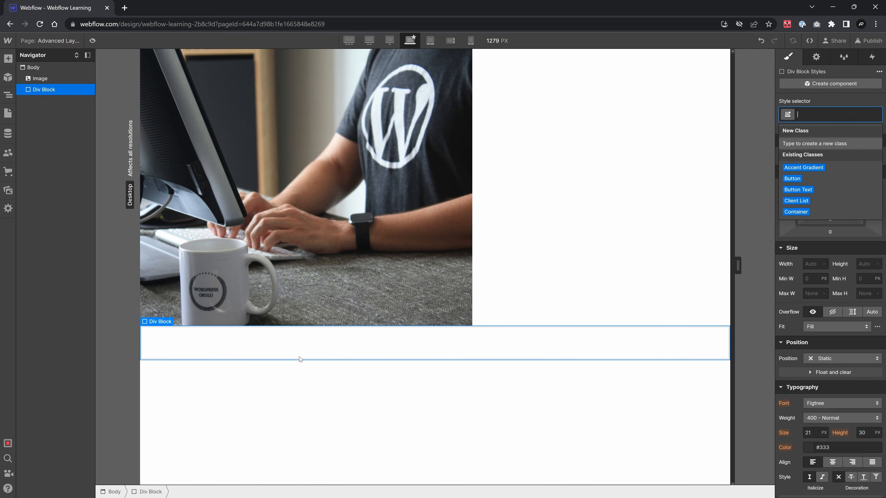
type("Blog post")
key("Return")
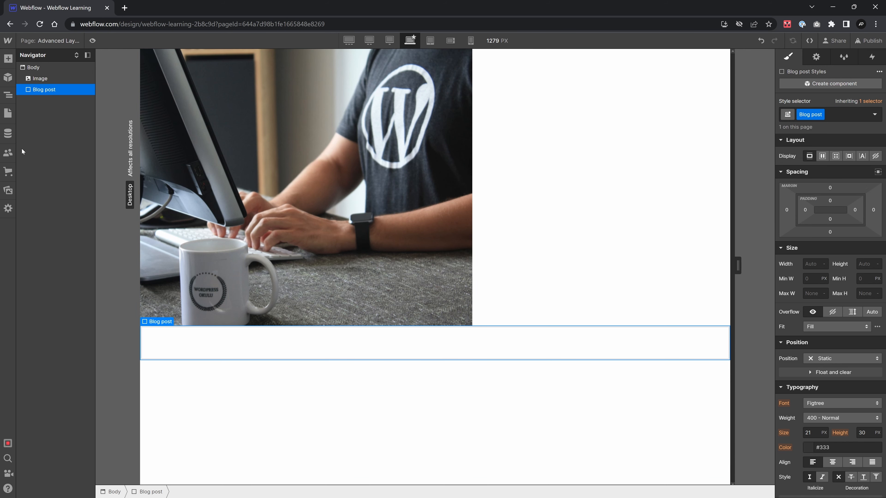
left_click(41, 79)
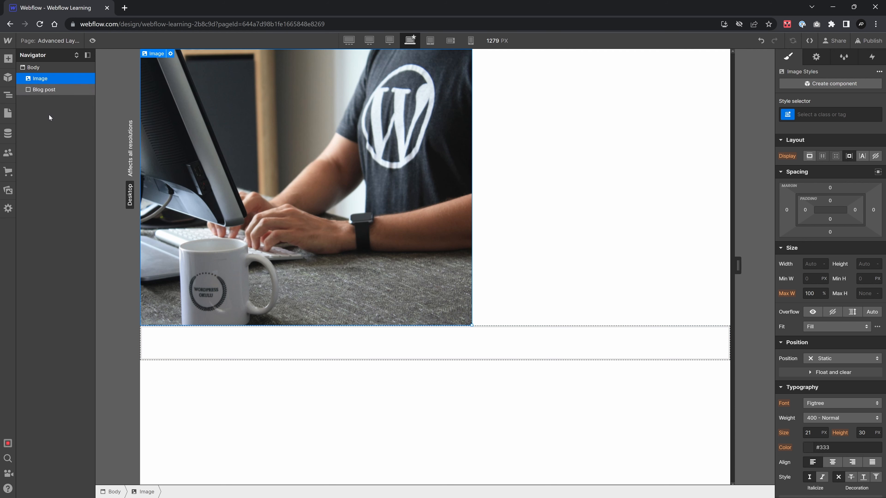
mouse_move(46, 79)
left_mouse_down()
mouse_move(46, 98)
mouse_move(66, 87)
mouse_move(58, 77)
mouse_move(59, 89)
left_mouse_up()
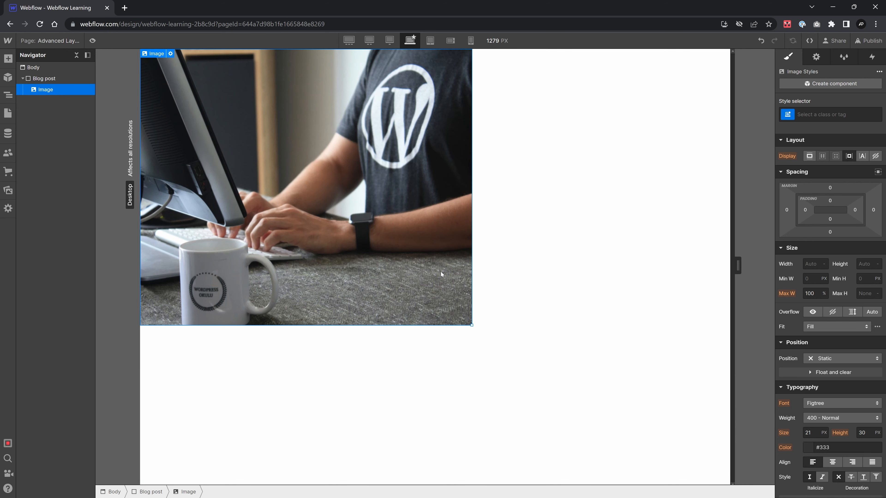
- Add a paragraph inside the Blog post div and give it the class "Blog post meta"
left_click(202, 360)
key("ctrl+k")
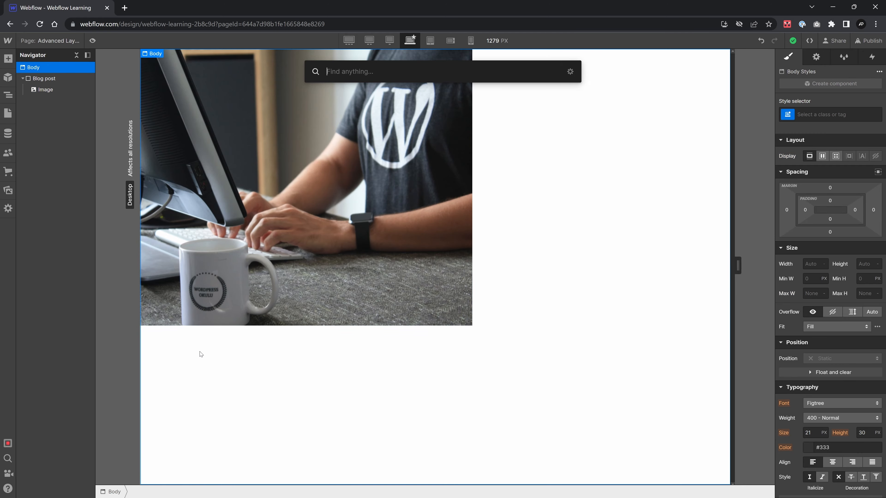
type("para")
key("Return")
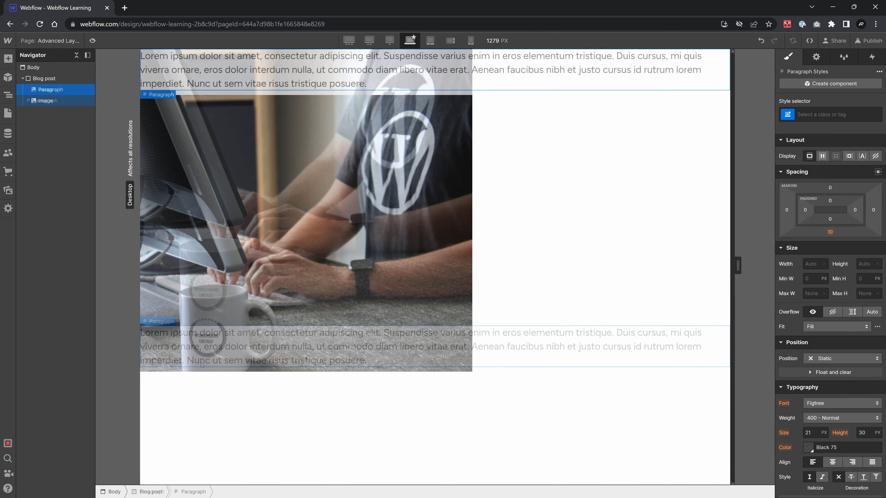
key("ctrl+Return")
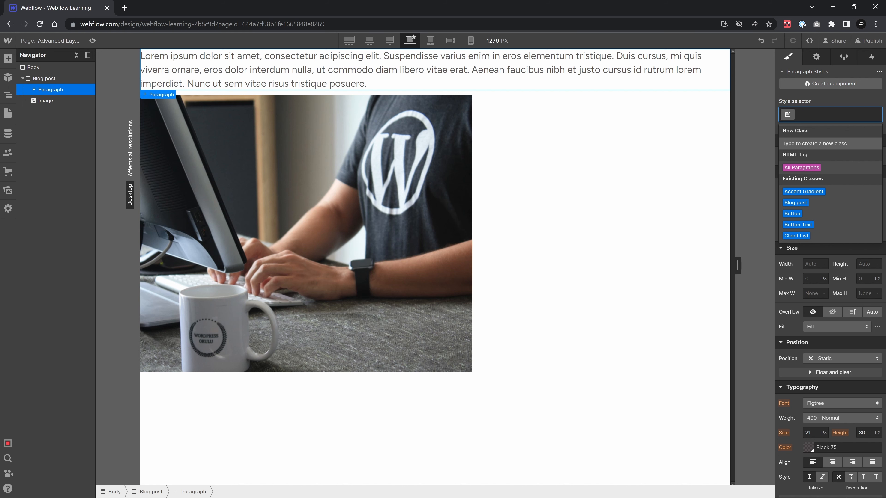
type("Blog post meta")
key("Return")
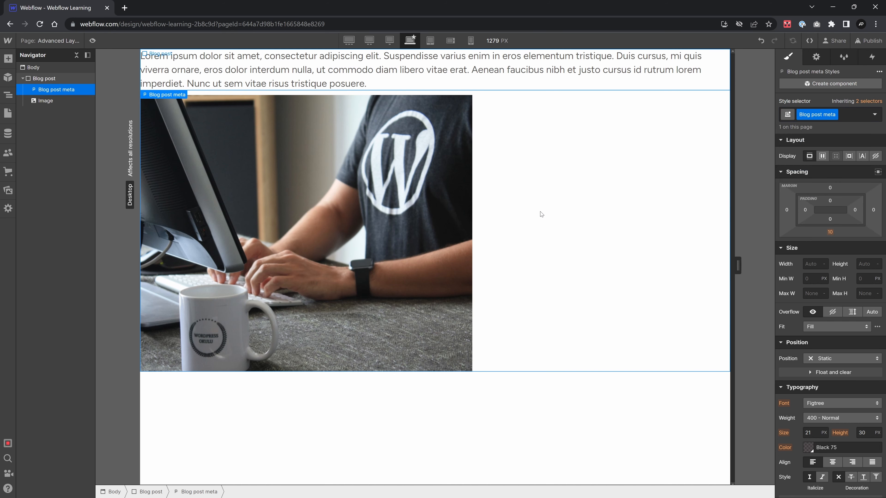
- Move the image above the Blog post meta paragraph and replace the paragraph's text with "20 October 2020" from the Figma reference
left_click_drag(53, 101, 52, 102)
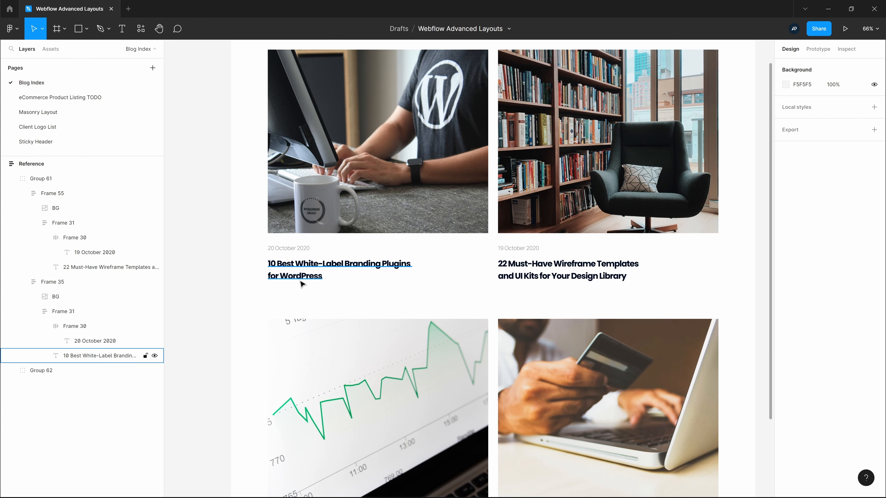
left_click(291, 249)
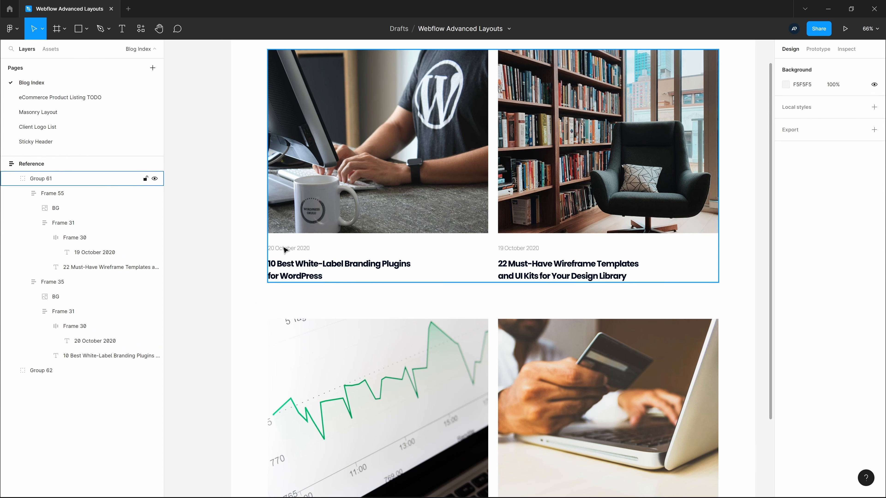
double_click(290, 249)
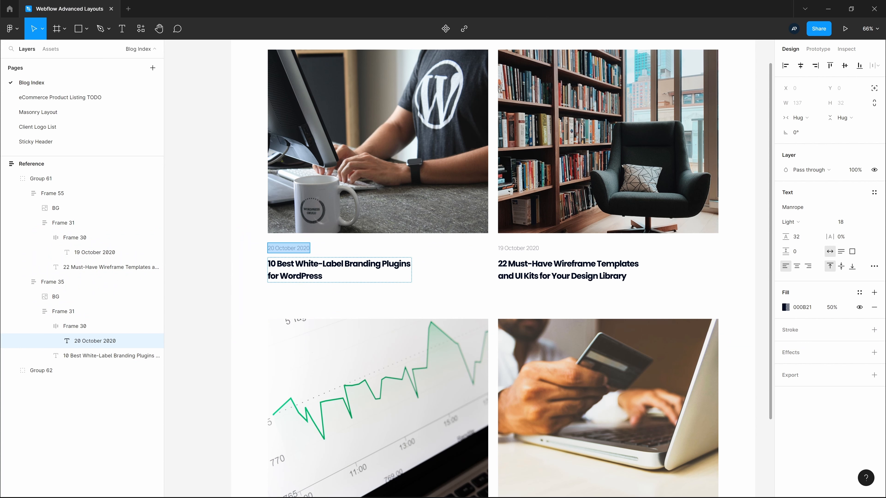
- Copy the first card's title "10 Best White-Label Branding Plugins for WordPress" from the Figma reference
double_click(303, 265)
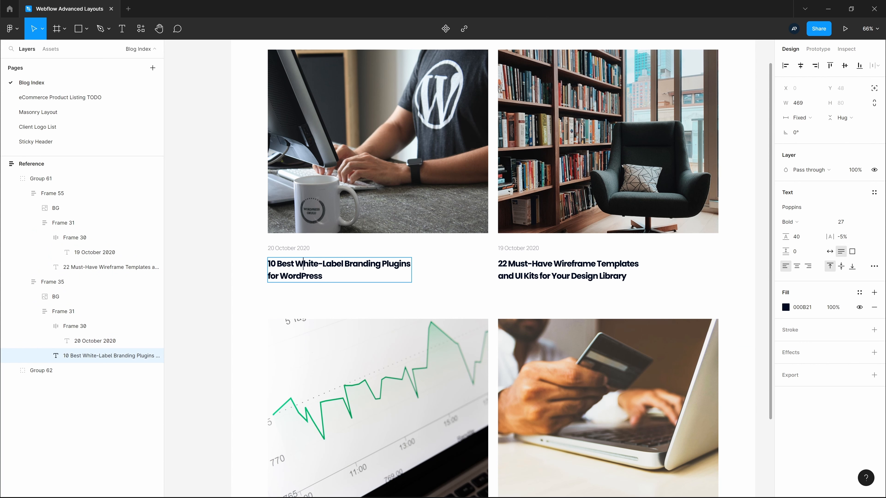
key("ctrl+a")
key("ctrl+c")
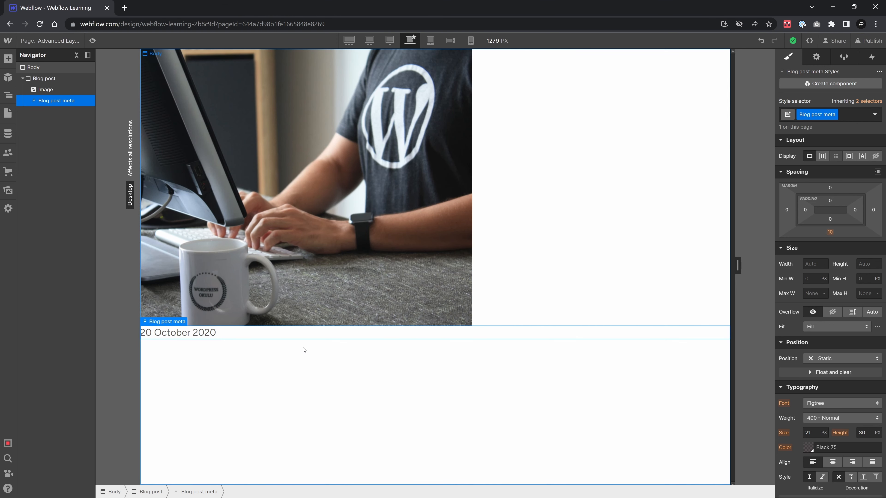
- In Webflow, add a heading below the date in the Blog post div and set its type to H4
key("ctrl+k")
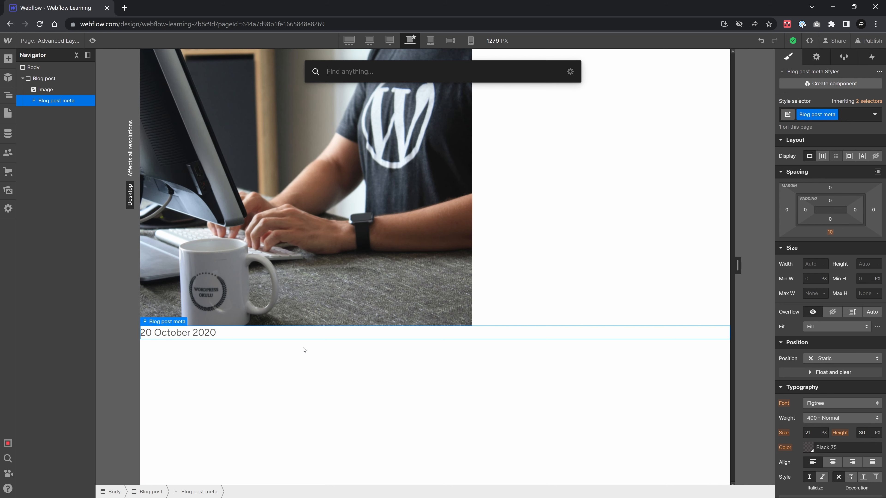
type("h4")
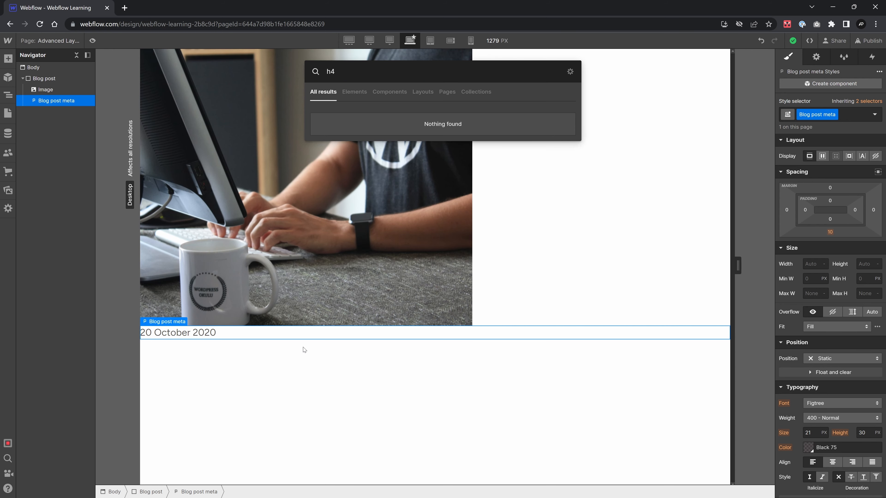
key("BackSpace")
key("BackSpace")
type("head")
key("Return")
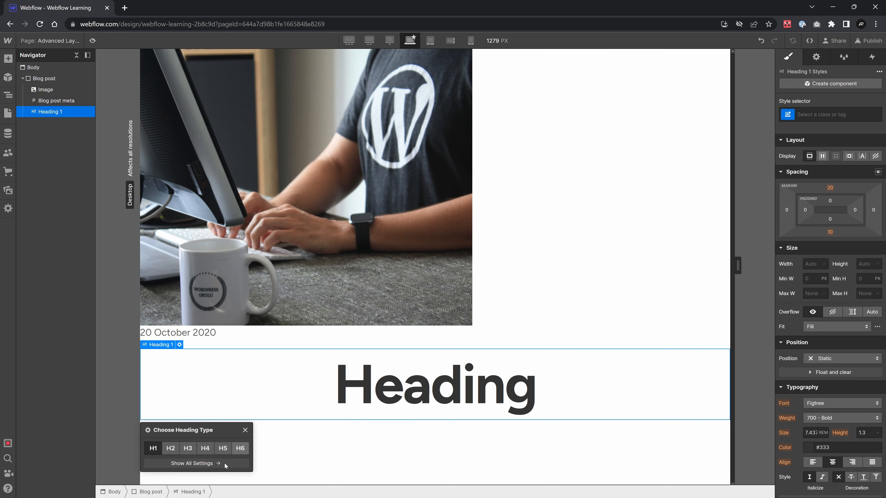
left_click(205, 449)
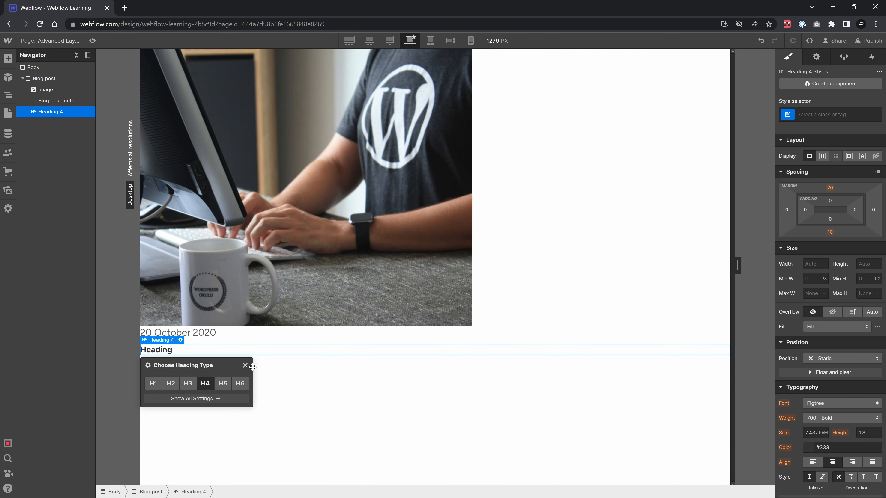
- Replace the heading's placeholder text with the copied title "10 Best White-Label Branding Plugins for WordPress"
double_click(152, 351)
key("ctrl+a")
key("ctrl+v")
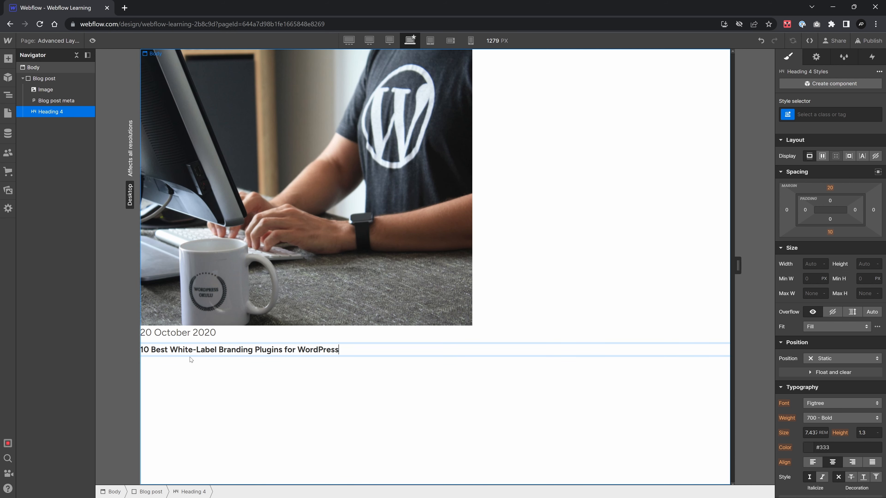
key("Escape")
- Assign the class "H4" to the blog post's title heading
left_click(813, 114)
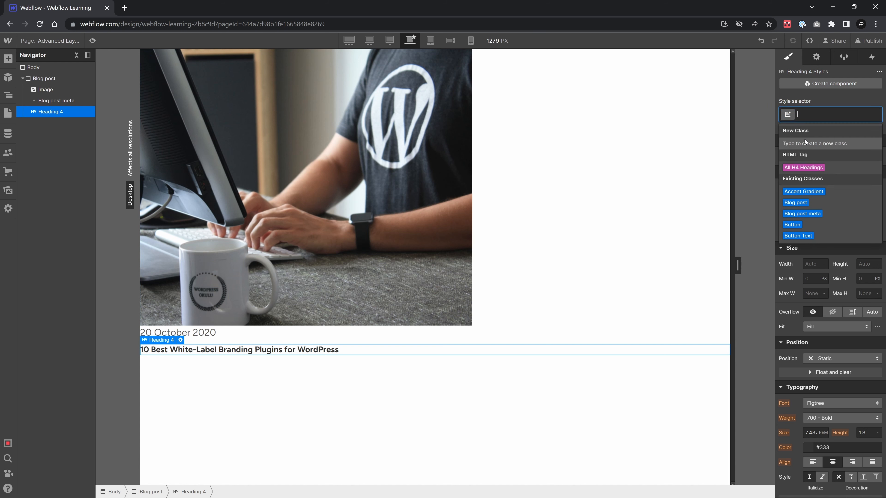
type("H4")
key("Return")
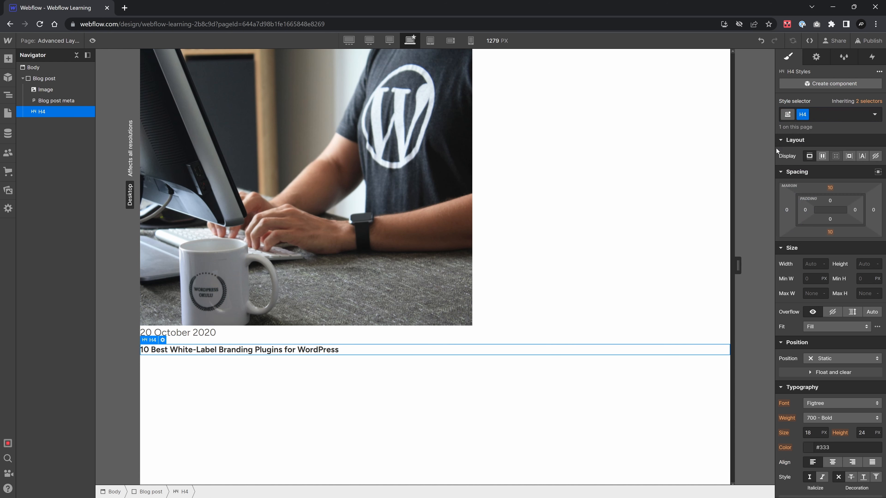
- Check the date's text style in the Figma reference and set the Webflow date's font size to 18 px and line height to 32 px
left_click(205, 334)
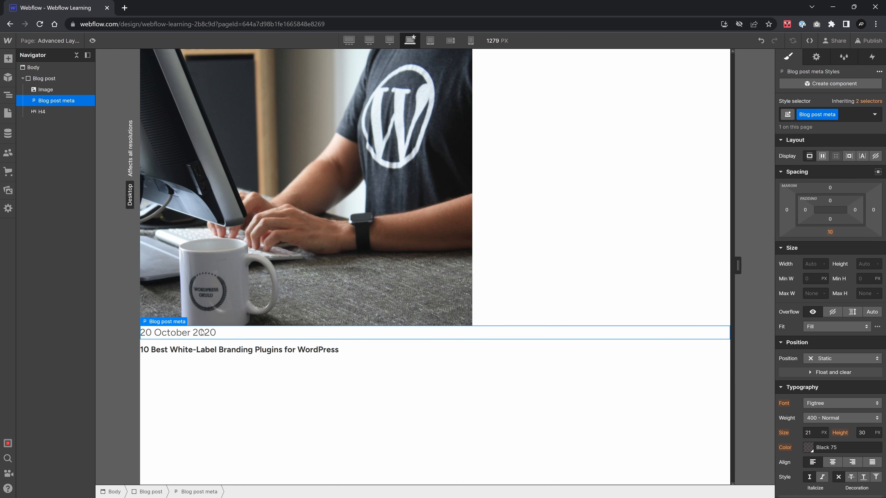
key("alt+Tab")
left_click(294, 249)
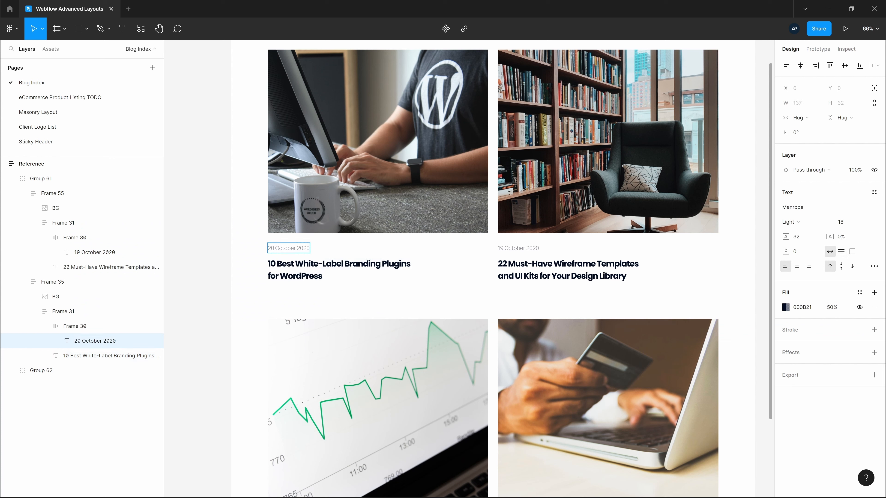
key("alt+Tab")
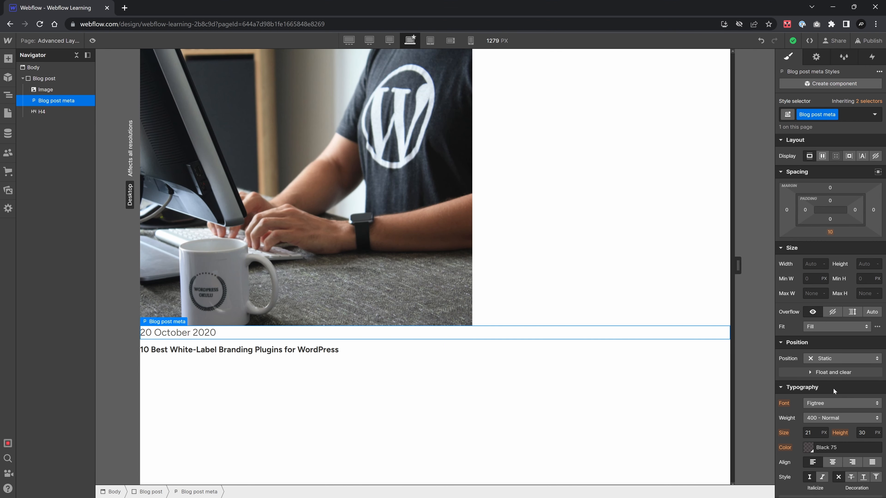
left_click(812, 433)
type("18")
key("Tab")
type("32")
key("Tab")
- Change the date text's font to Manrope and its weight to 300 - Light
left_click(818, 404)
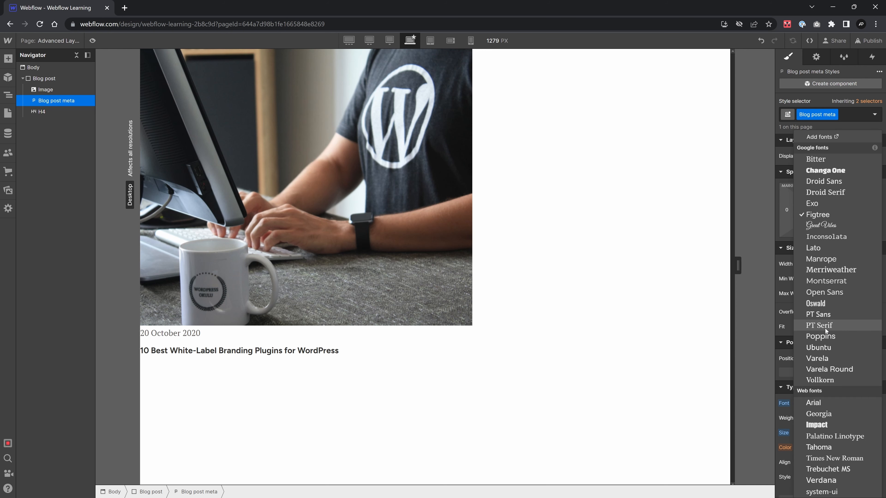
left_click(821, 259)
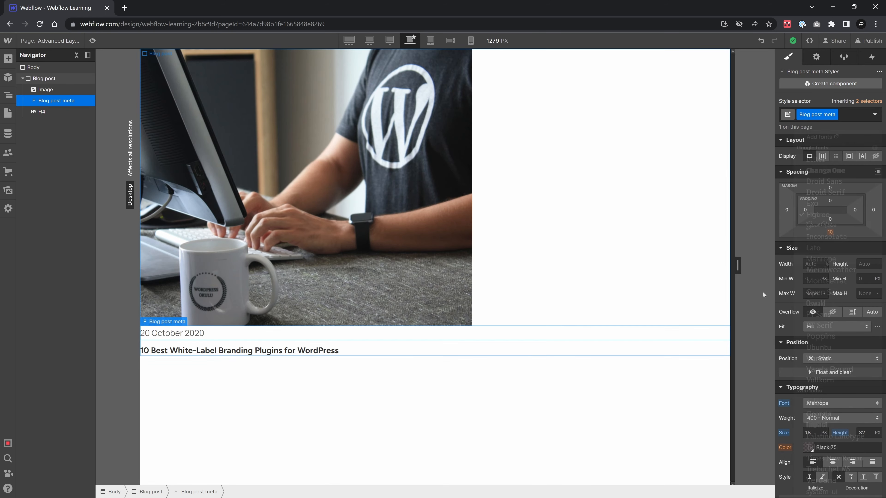
left_click(837, 419)
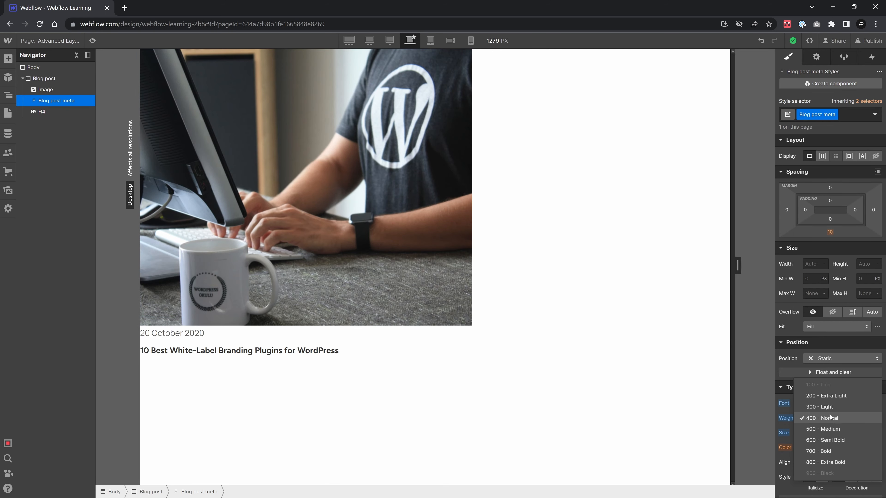
left_click(835, 408)
- Copy the date's fill #000b21 from the Figma reference and apply it to the Webflow date text with 50% opacity
key("alt+Tab")
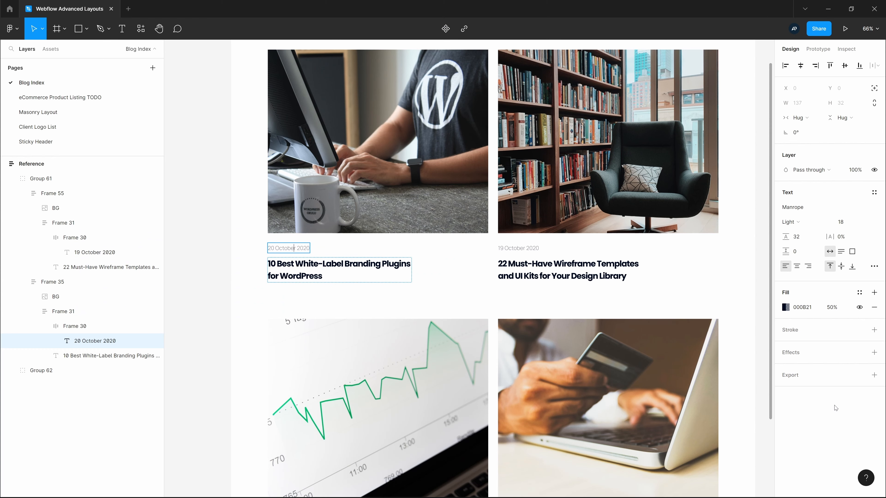
key("alt+Tab")
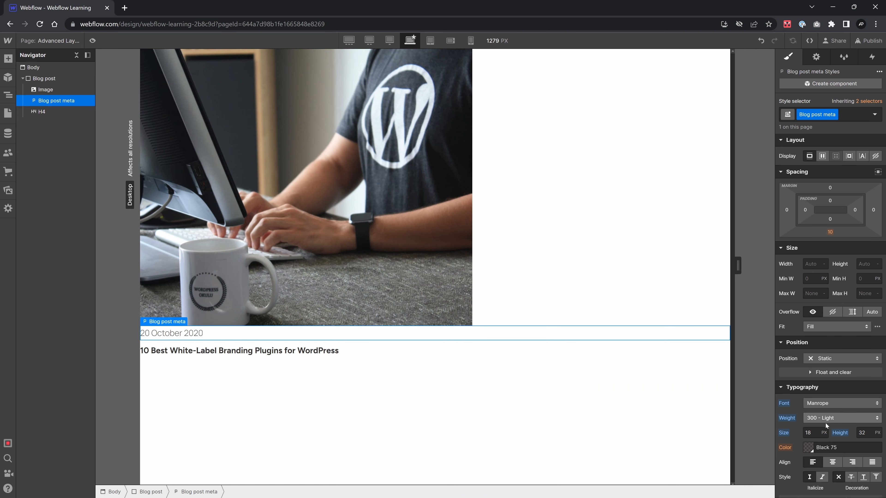
left_click(809, 447)
key("alt+Tab")
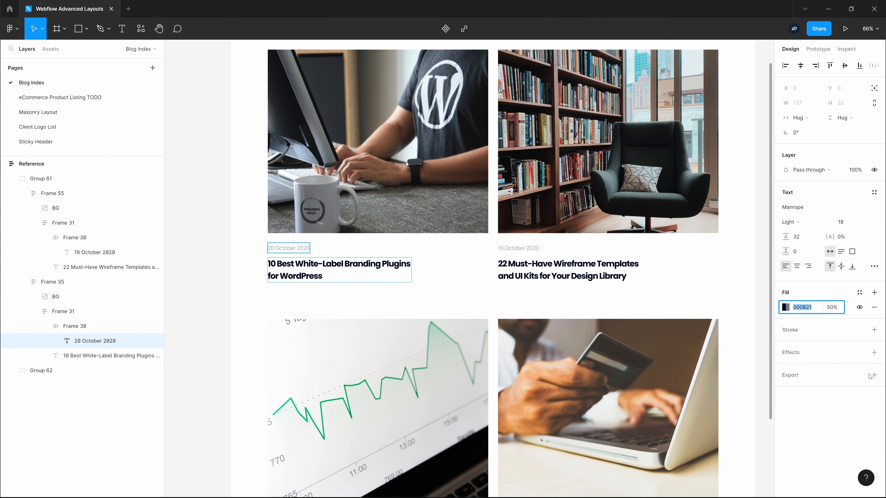
key("alt+Tab")
left_click(873, 380)
type("5")
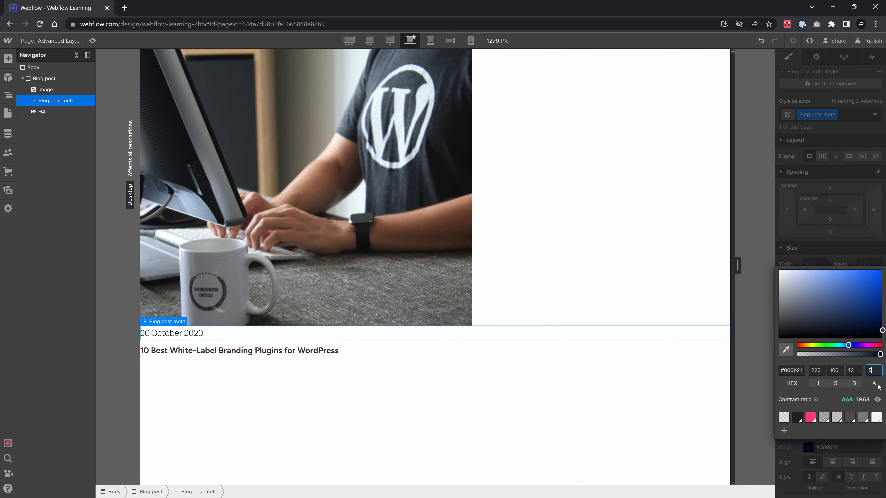
type("0")
key("Return")
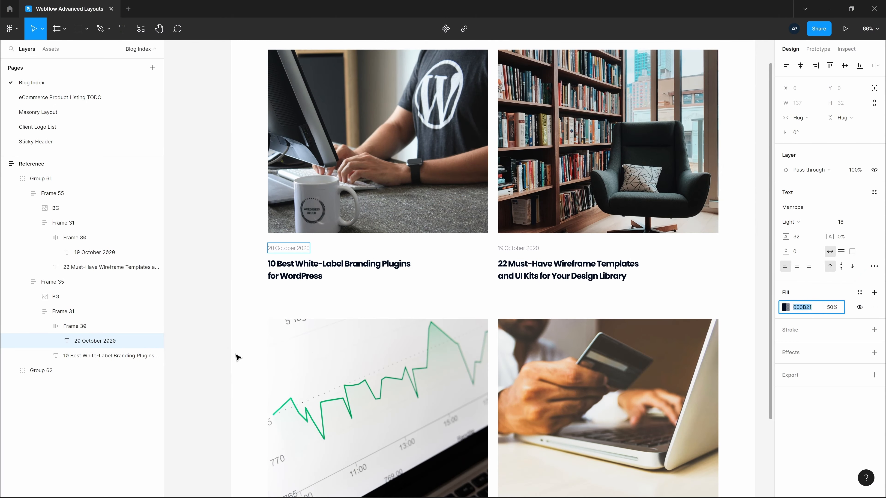
- Style the title heading like the Figma reference: Poppins, size 27 px, line height 49 px, color #000b21, letter spacing -1 px
left_click(290, 276)
key("Return")
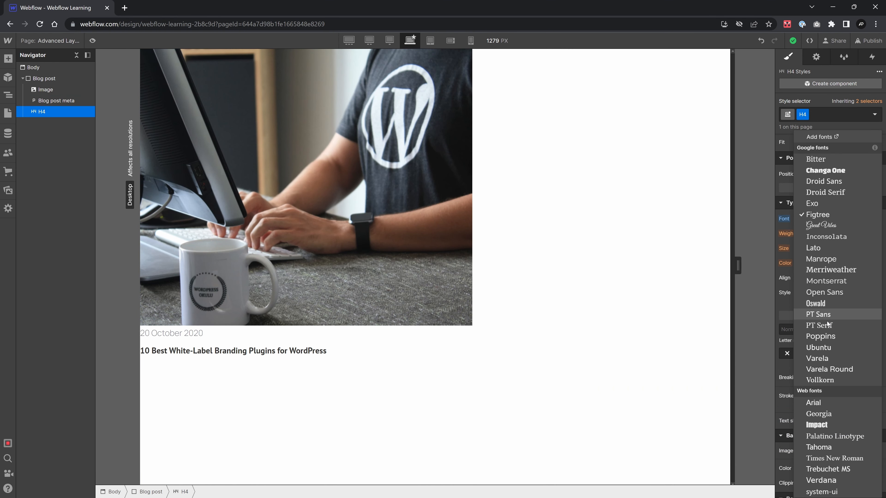
left_click(826, 337)
left_click(819, 251)
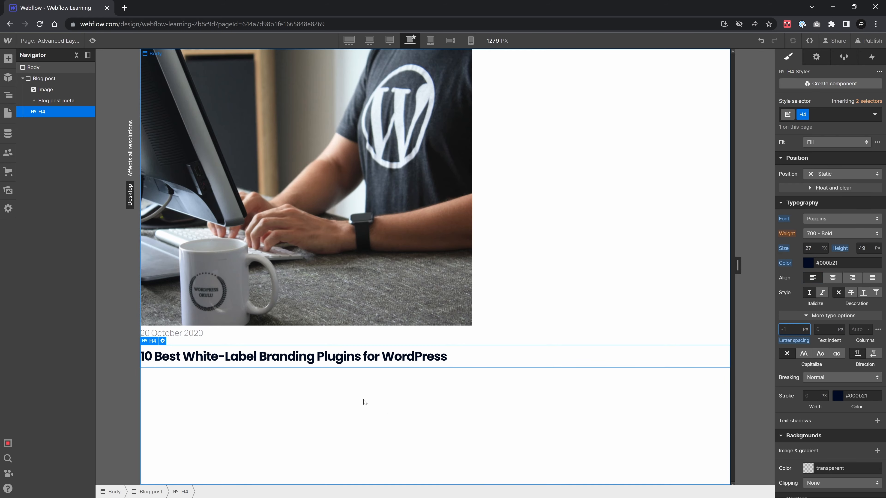
left_click(322, 396)
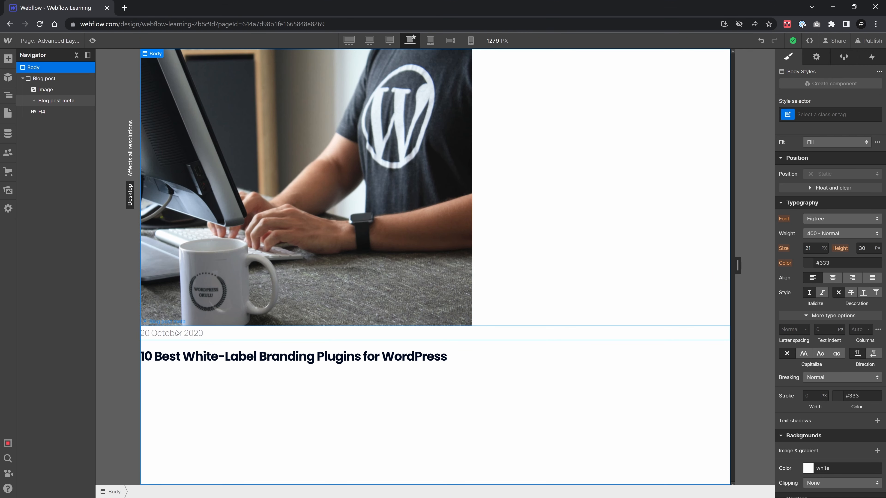
- Wrap the date paragraph and the title heading, in that order, in a new div block with the class "Meta"
left_click(177, 333)
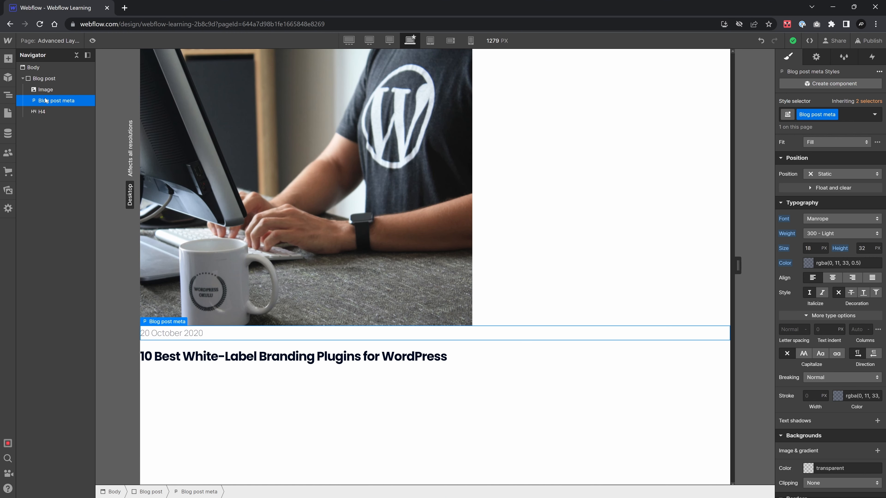
key("ctrl+k")
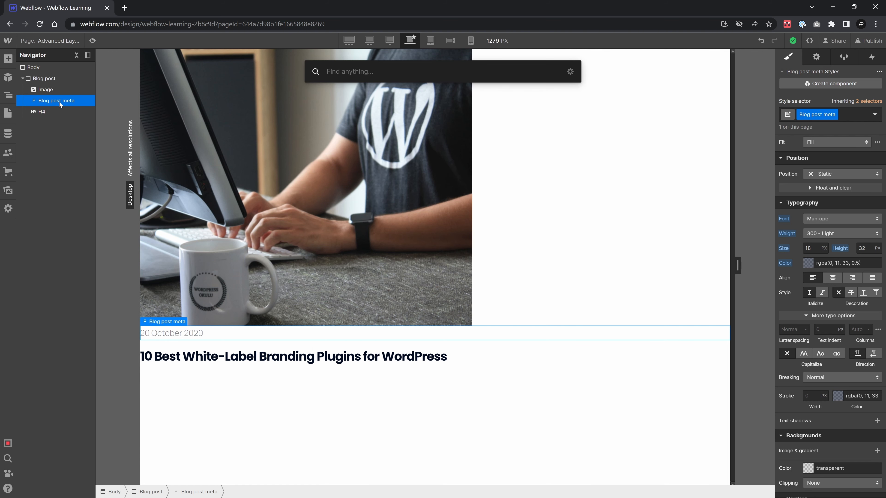
type("div")
key("Return")
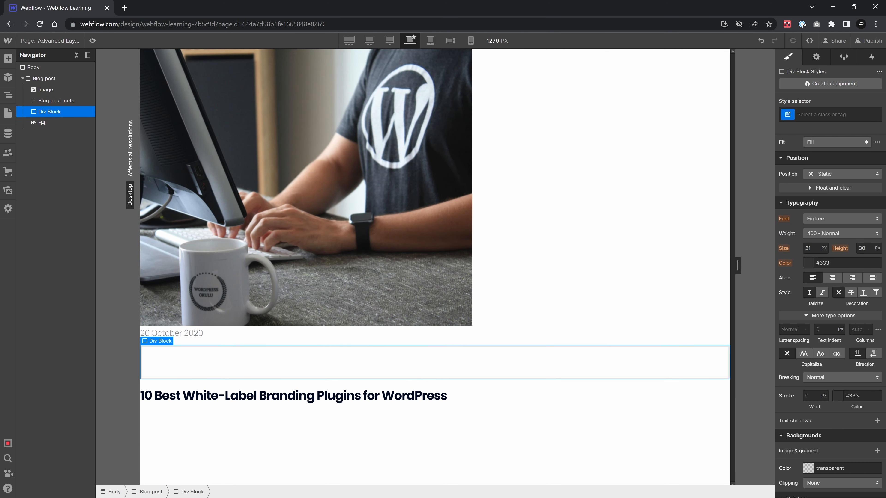
key("ctrl+Return")
type("Meta")
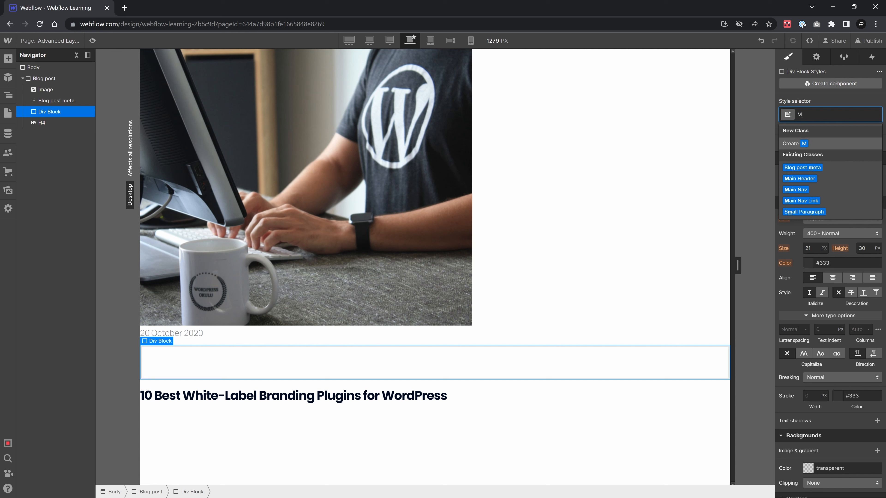
key("Return")
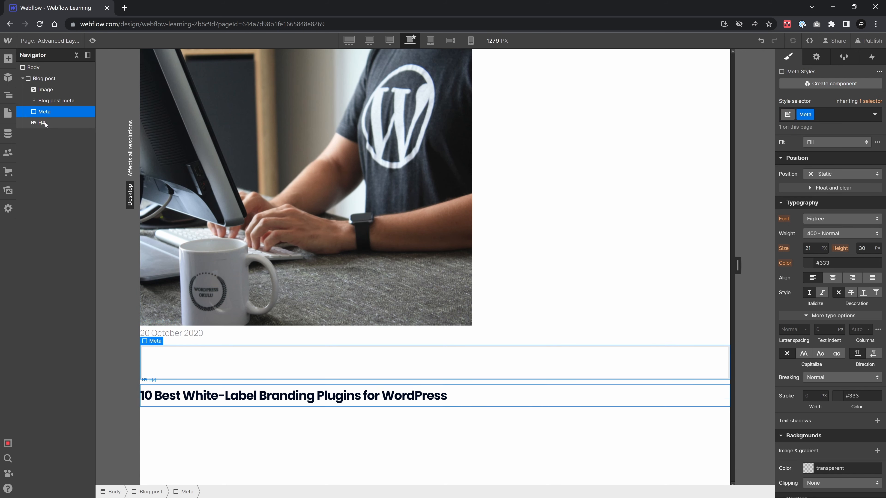
left_click_drag(45, 122, 52, 110)
left_click_drag(44, 102, 47, 117)
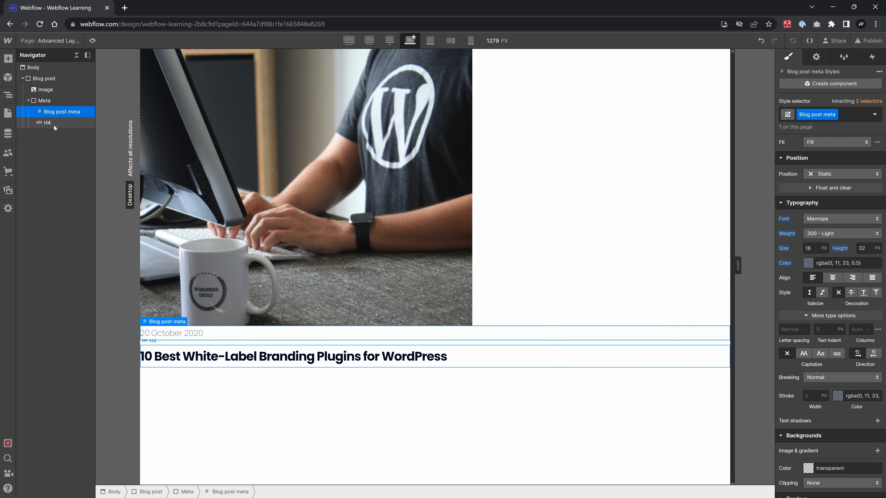
- Make the Meta div a vertical flex layout with a 16 px gap
left_click(51, 101)
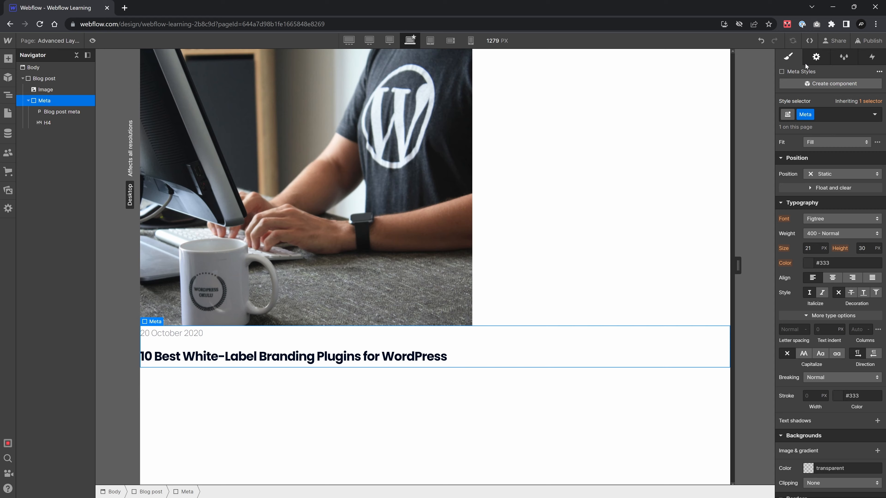
scroll(826, 146, "up", 5)
left_click(822, 157)
left_click(851, 174)
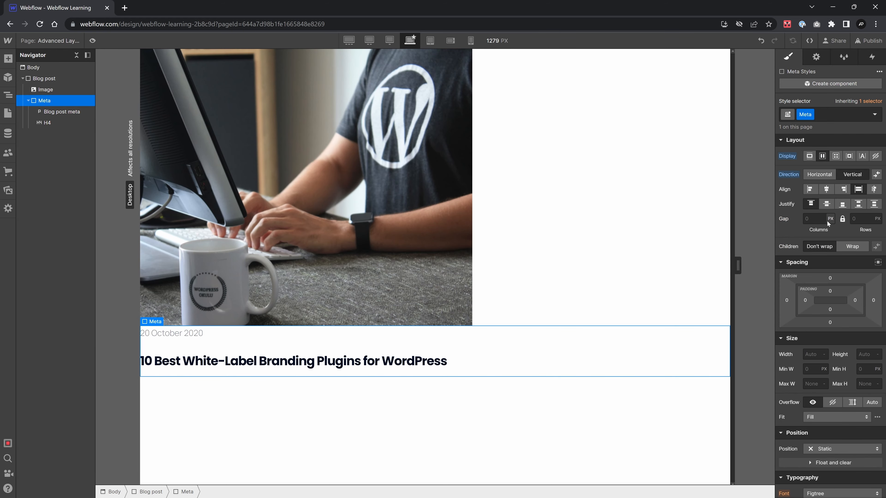
left_click(816, 223)
type("16")
key("Tab")
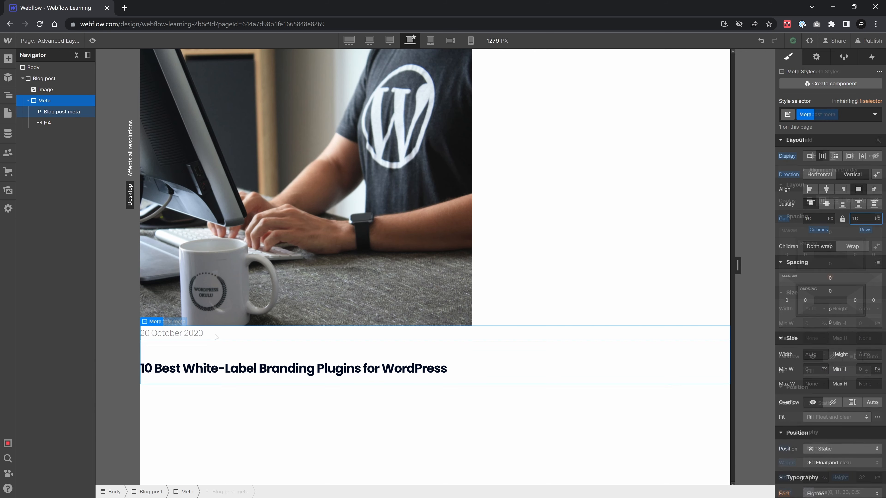
- Set the date's bottom margin to 0 and remove the title heading's top margin
left_click(694, 334)
left_click(831, 278)
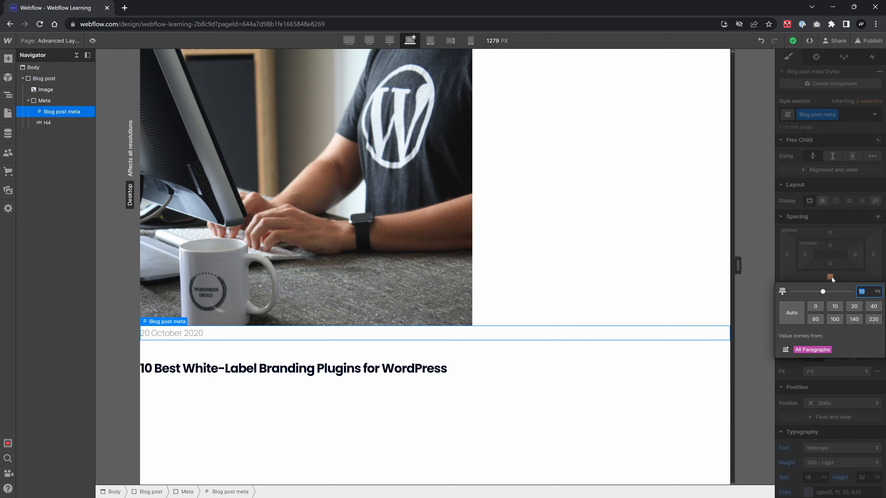
key("Return")
type("0")
key("Return")
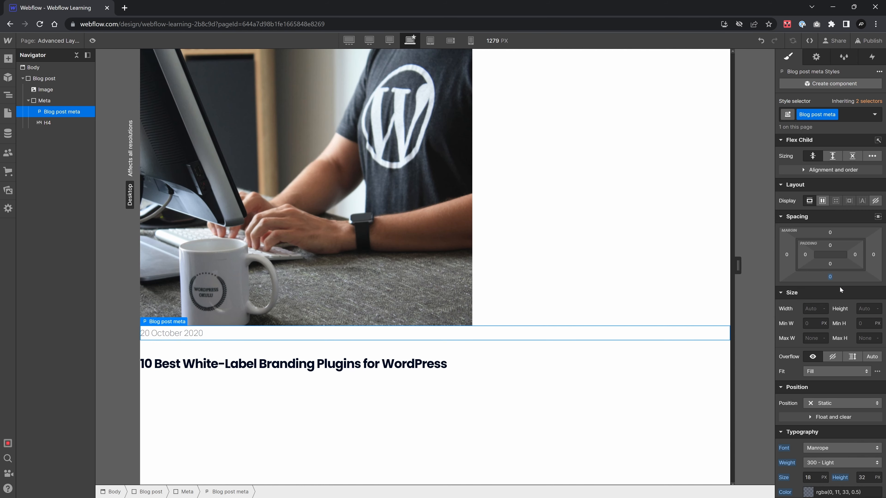
left_click(387, 364)
left_click(831, 232)
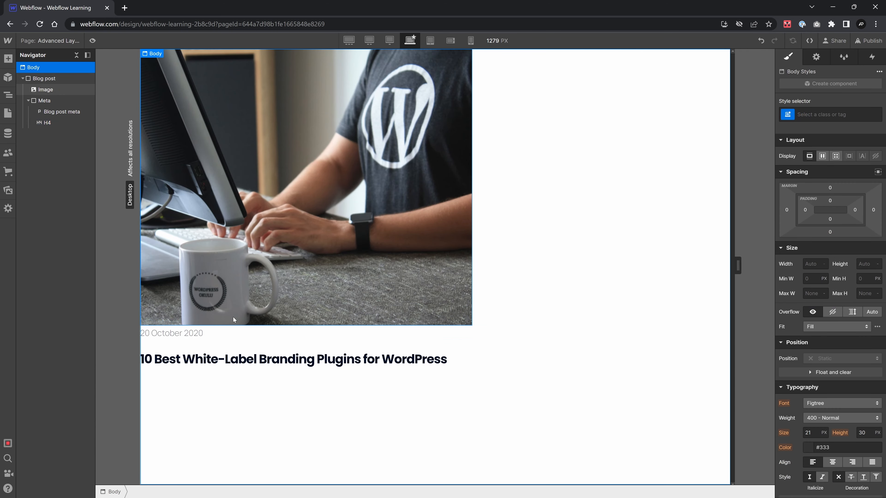
- Make the Blog post div a vertical flex layout with a 32 px gap, and collapse its child elements in the element tree
left_click(51, 80)
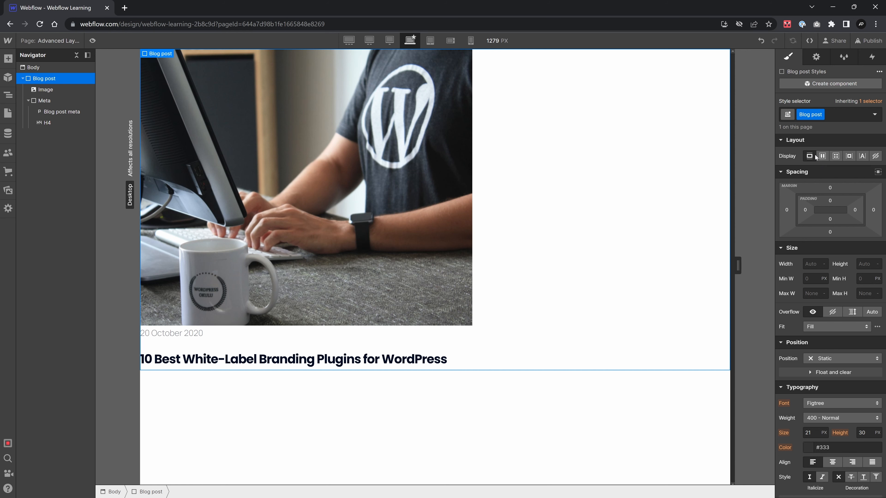
left_click(822, 156)
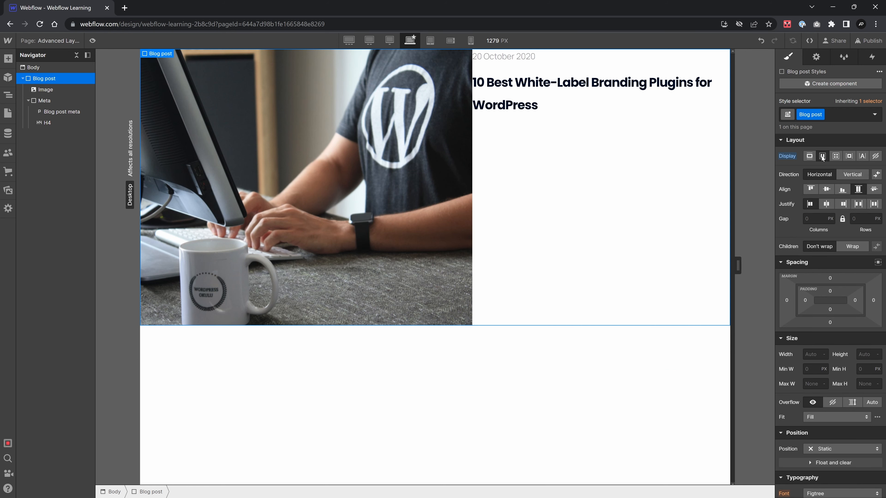
left_click(858, 175)
left_click(826, 223)
type("32")
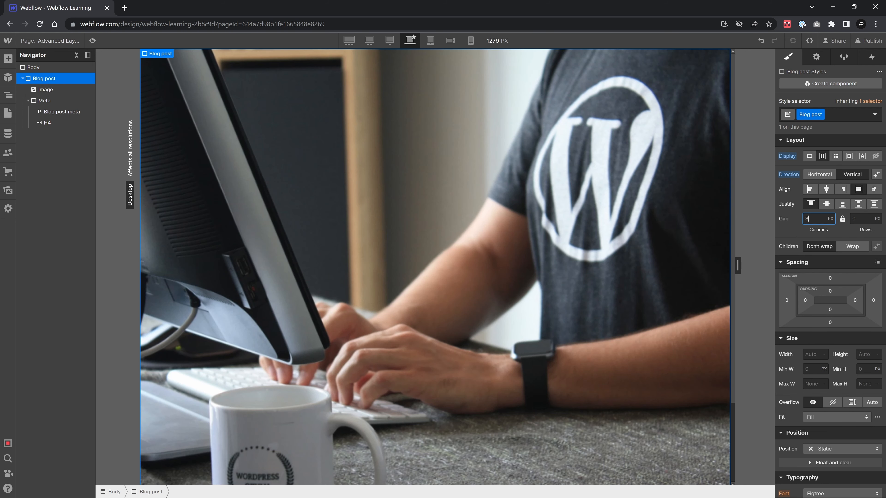
key("Tab")
scroll(533, 242, "down", 3)
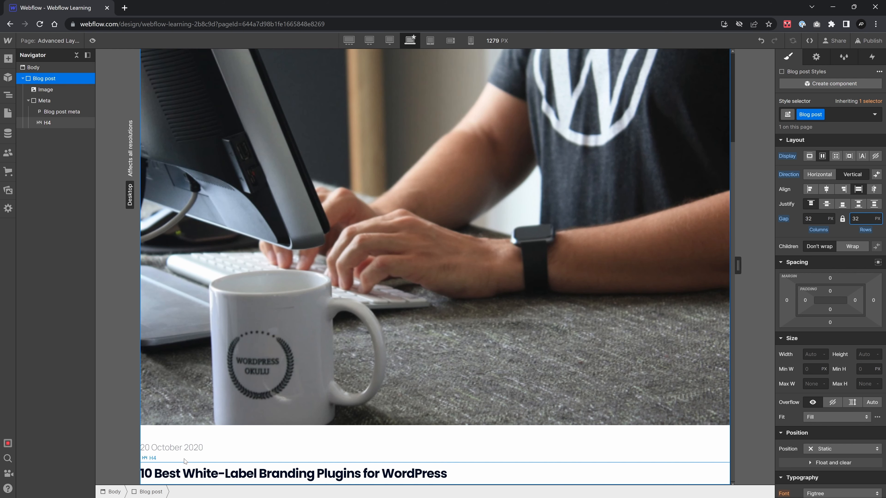
left_click(370, 230)
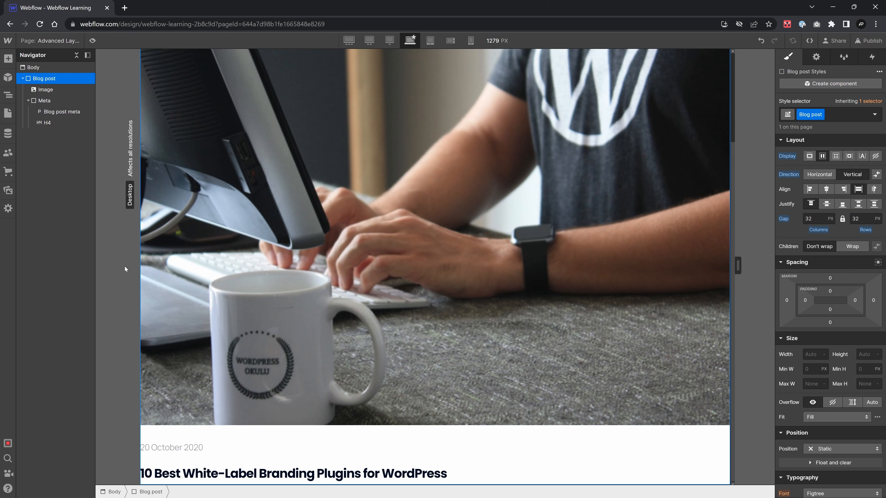
left_click(22, 79)
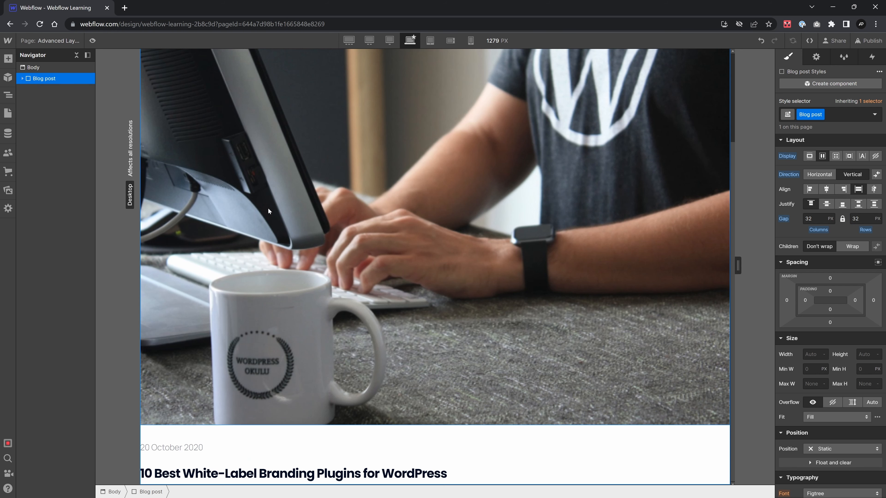
- Switch to the Figma reference and examine how the blog post cards are arranged in rows and columns
key("alt+Tab")
left_click(229, 224)
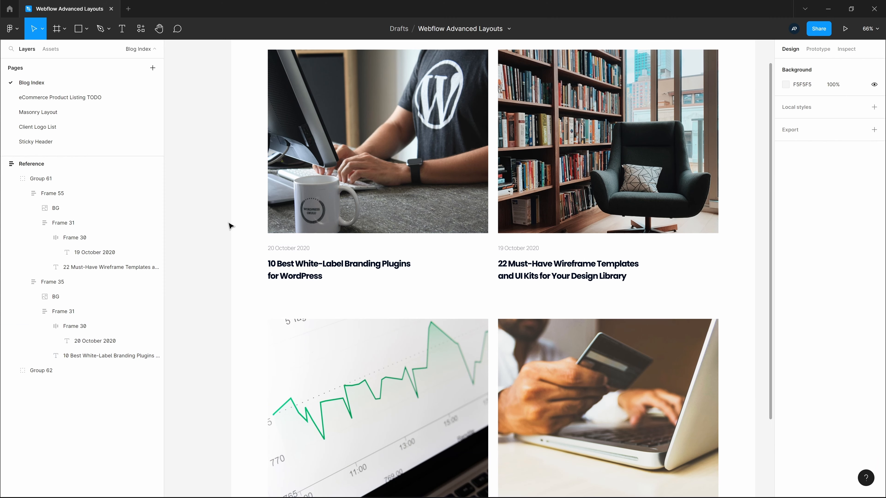
left_click_drag(573, 226, 546, 232)
left_click(402, 218)
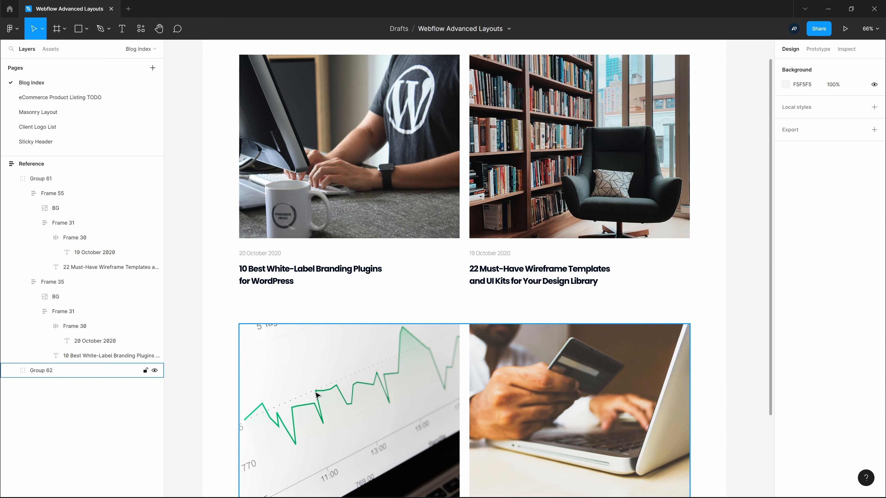
scroll(447, 419, "down", 2)
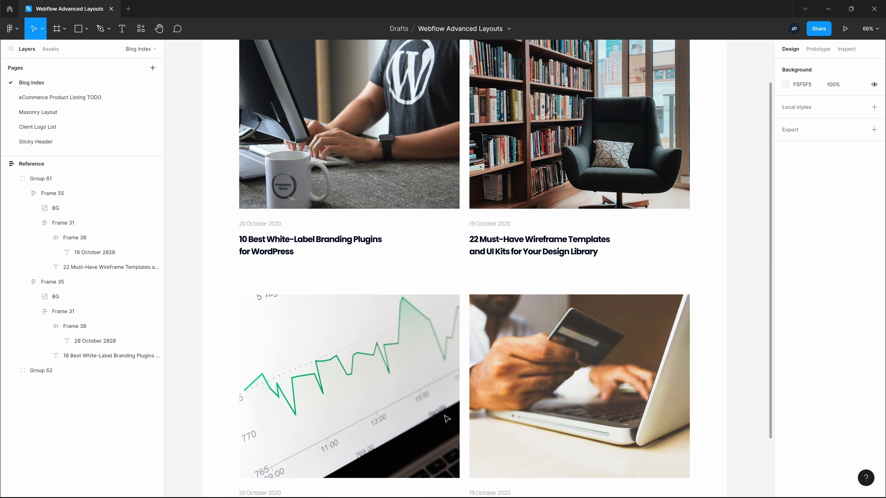
- Switch to Webflow, insert a grid element inside the Blog post div and delete its second row
scroll(447, 419, "up", 2)
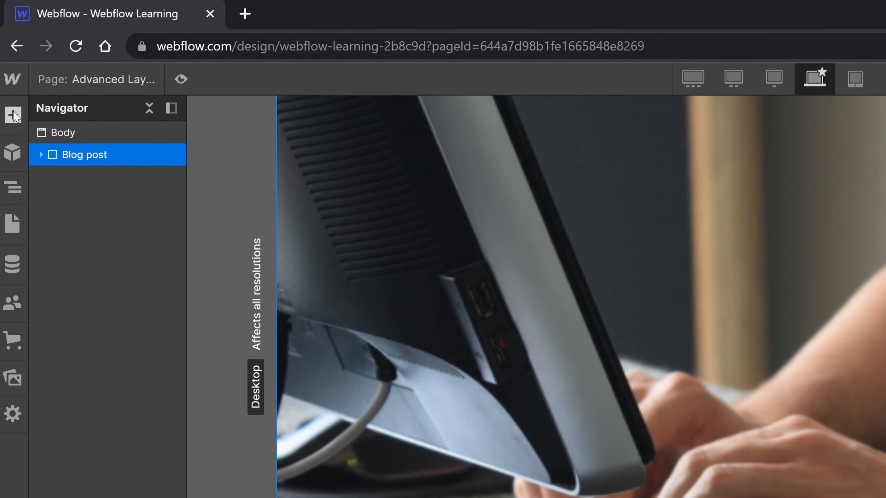
left_click(8, 58)
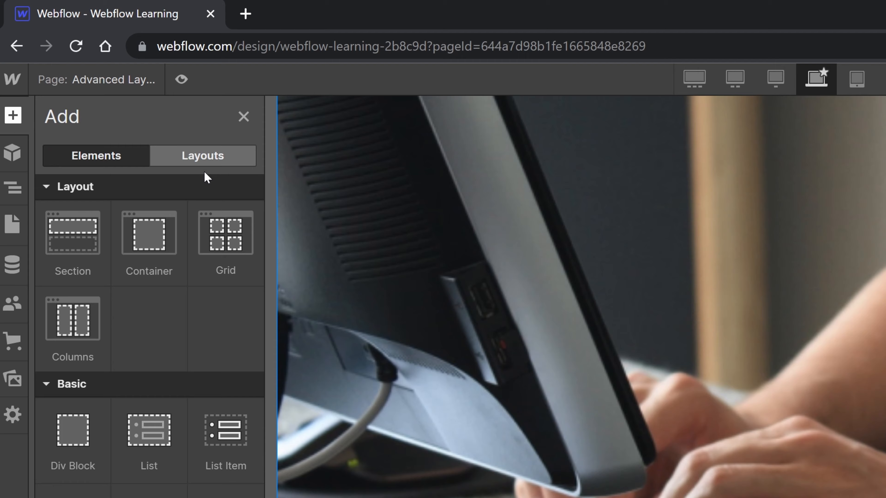
left_click(228, 245)
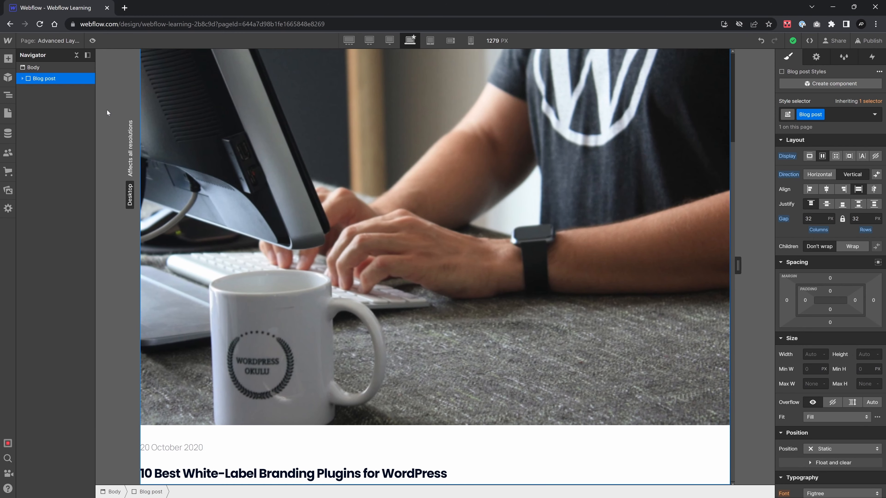
key("ctrl+e")
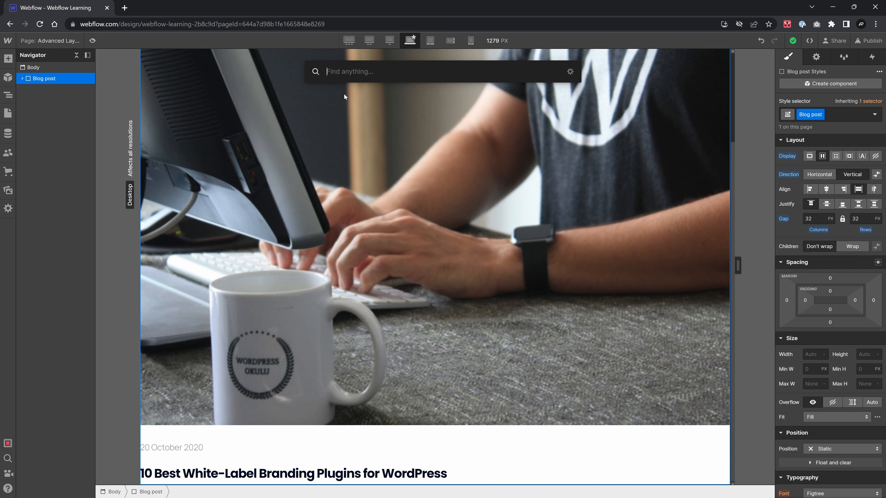
type("grid")
key("Return")
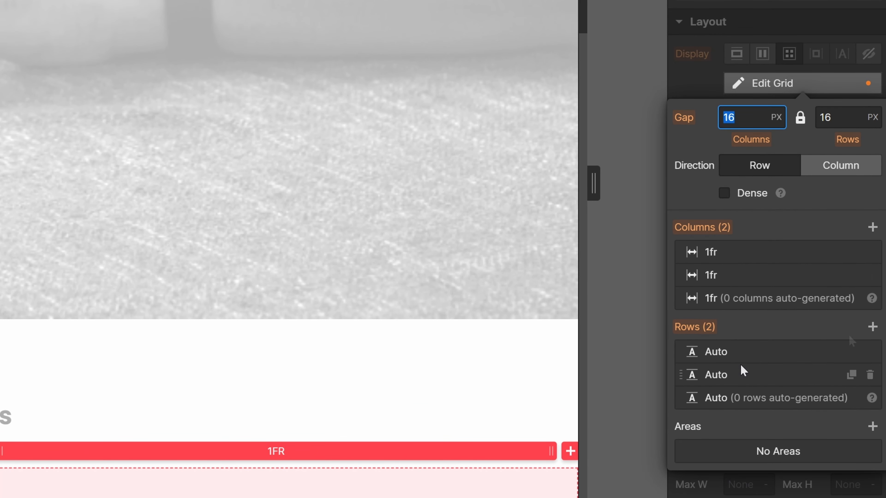
left_click(870, 375)
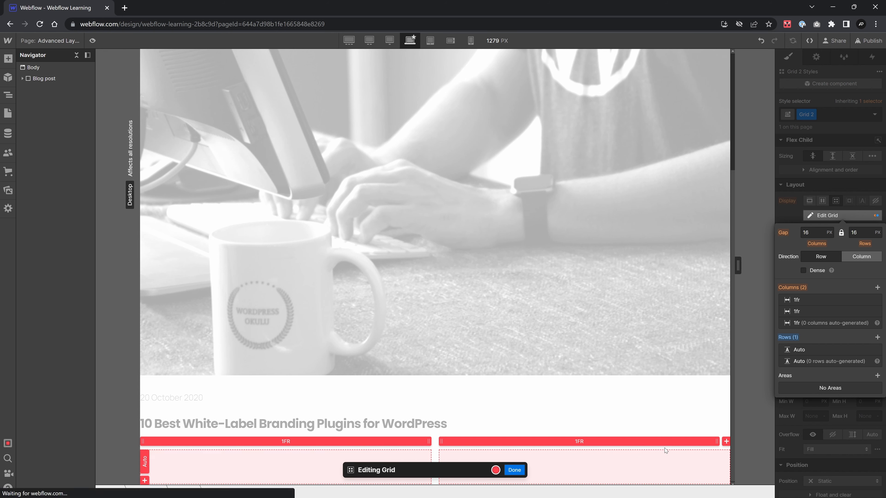
- Check the card spacing in the Figma reference, and set the Webflow grid's column and row gaps to 32 px
key("alt+Tab")
double_click(405, 153)
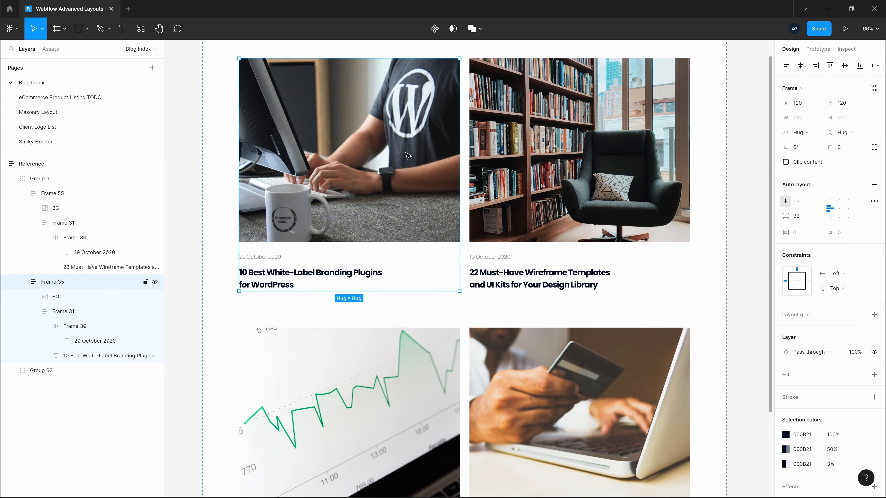
key("alt")
key("alt+Tab")
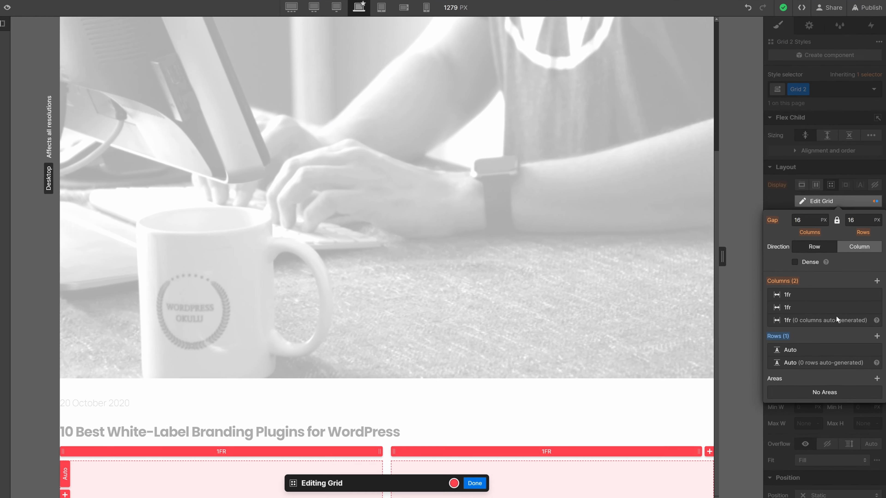
left_click_drag(795, 222, 797, 222)
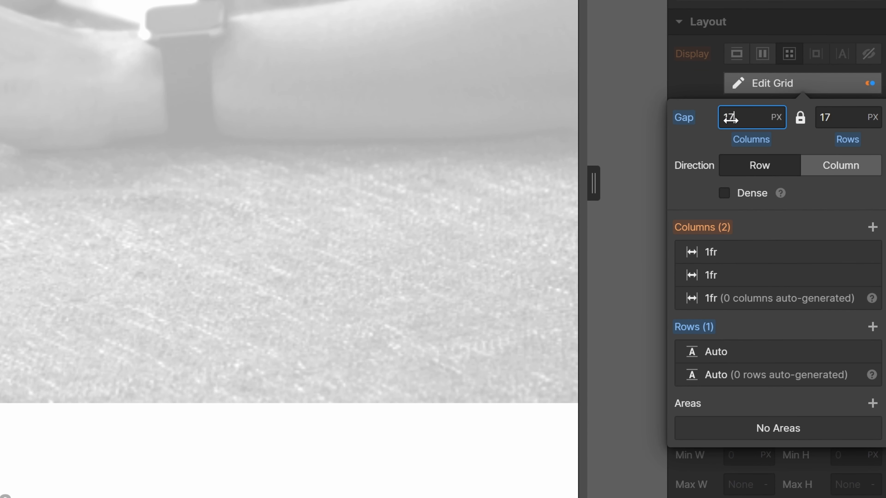
mouse_move(731, 120)
left_mouse_down()
mouse_move(720, 126)
mouse_move(744, 116)
left_mouse_up()
key("BackSpace")
type("32")
key("Tab")
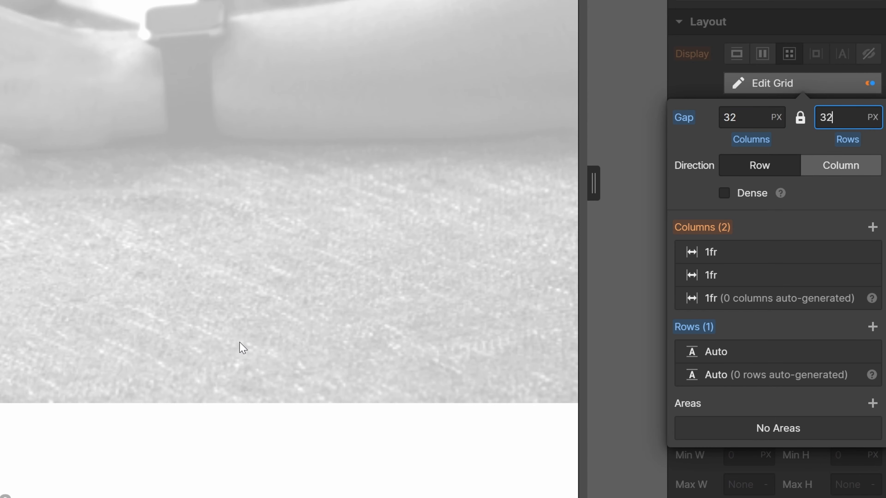
key("Escape")
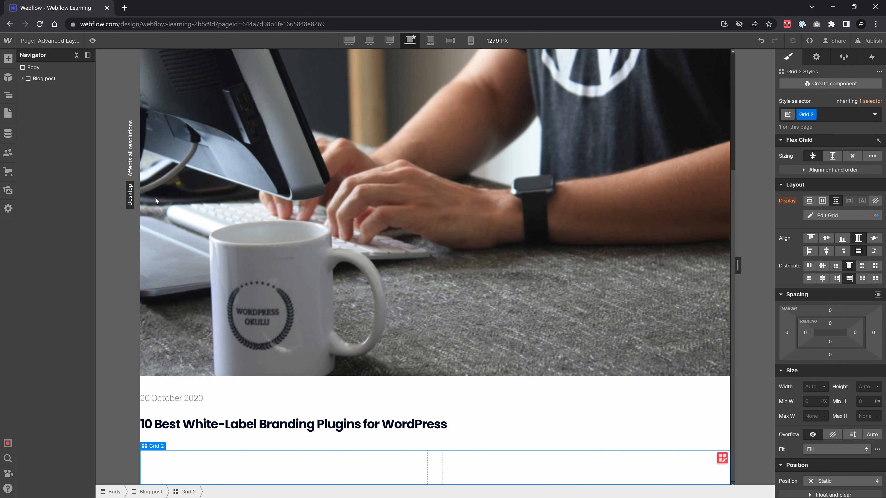
- Move the grid out of the Blog post div to directly under Body, and nest the Blog post div inside it
left_click(23, 78)
left_click_drag(52, 134, 47, 70)
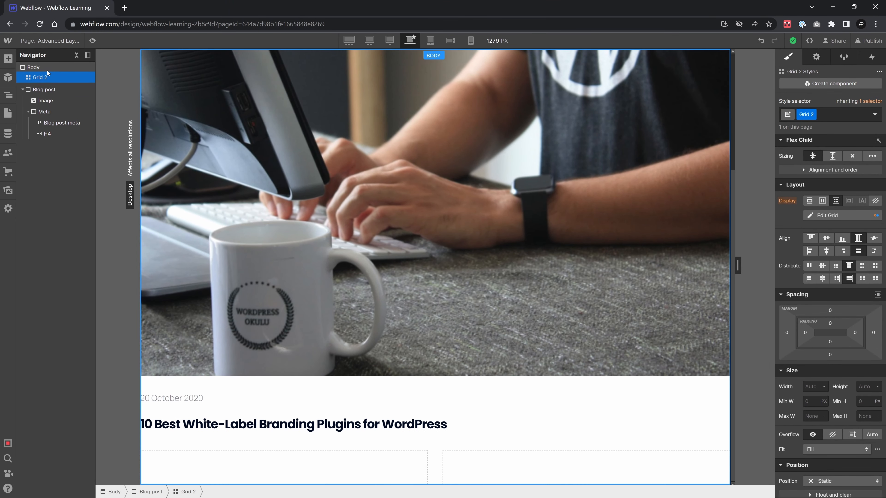
left_click(23, 90)
mouse_move(53, 90)
left_mouse_down()
mouse_move(52, 79)
mouse_move(51, 88)
left_mouse_up()
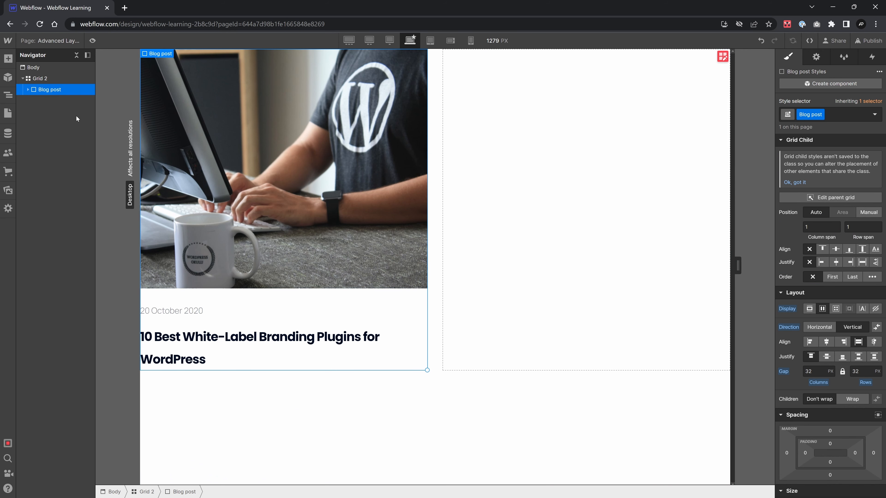
- Duplicate the Blog post card three times to fill the grid with four cards
key("ctrl+d")
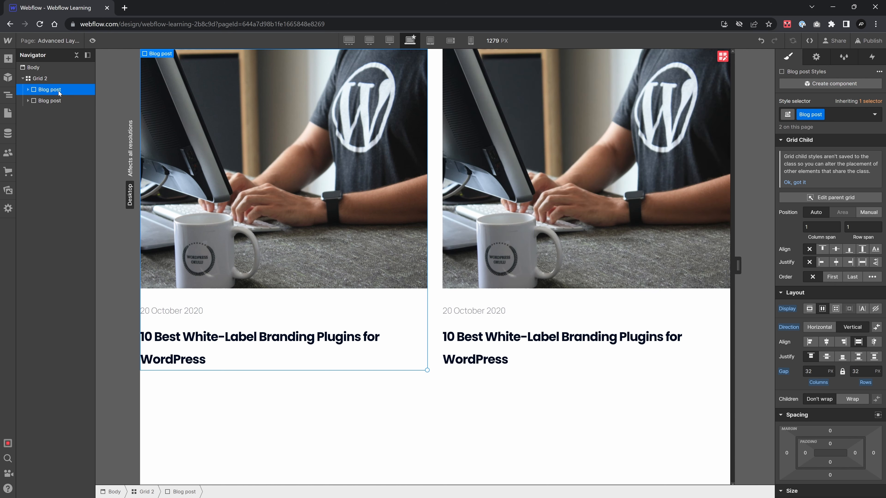
key("ctrl+d")
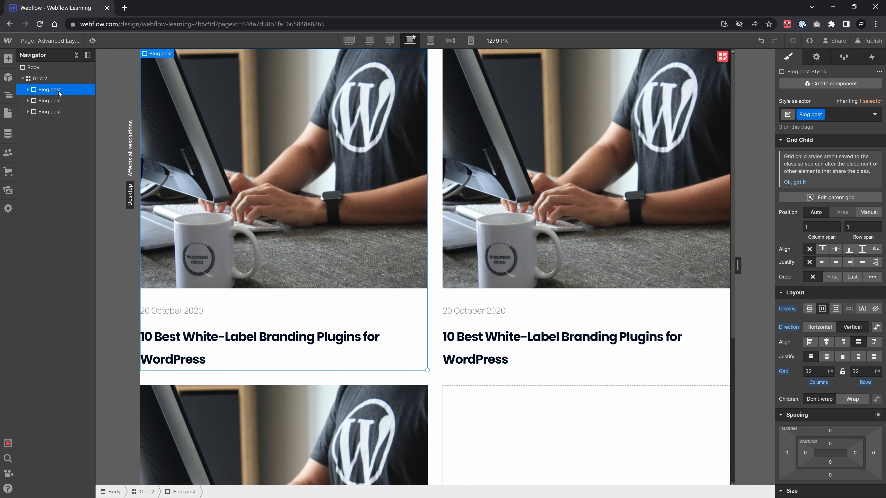
key("ctrl+d")
scroll(332, 239, "down", 5)
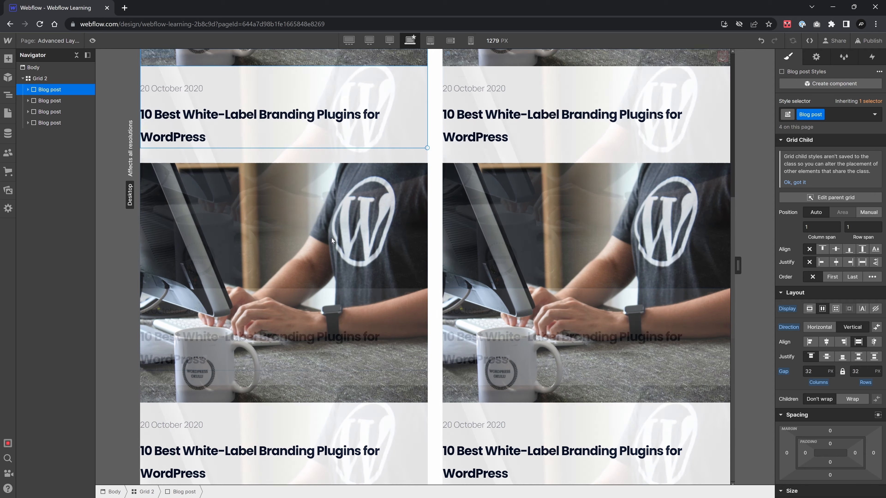
- Give the Grid 2 element 32 px of padding on all four sides
scroll(332, 238, "up", 5)
left_click(436, 92)
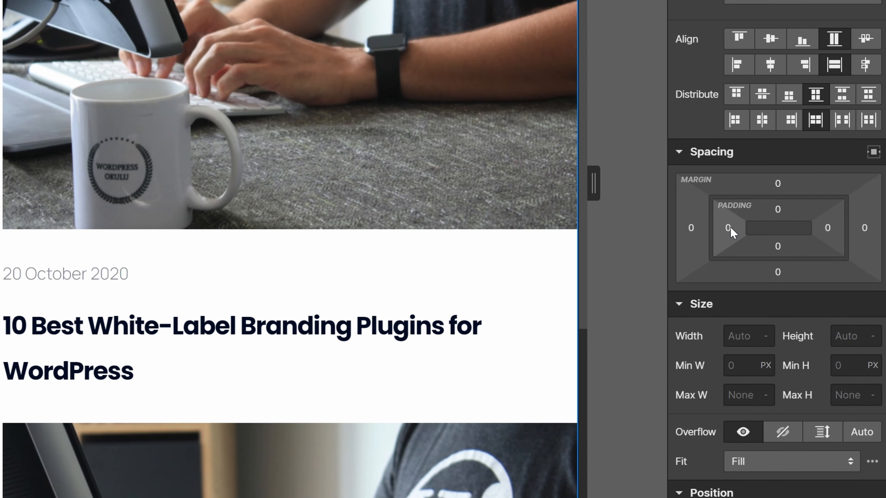
left_click_drag(731, 227, 769, 232)
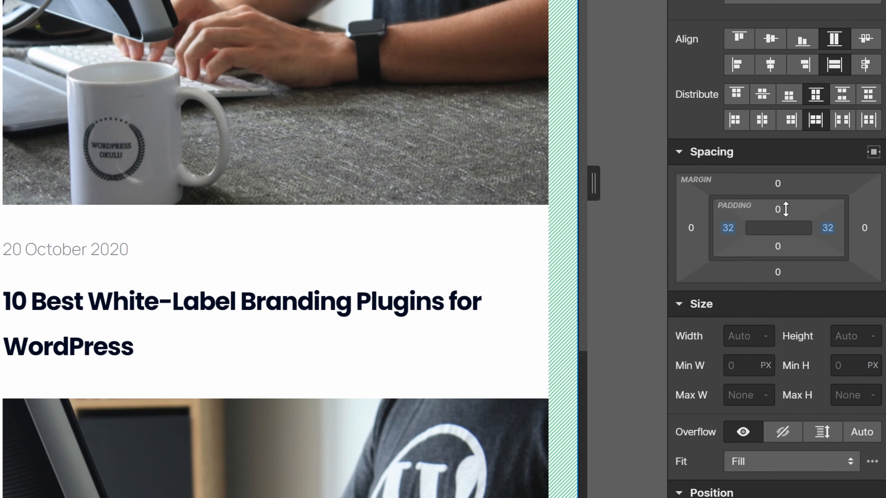
left_click_drag(787, 210, 788, 222)
scroll(190, 125, "down", 5)
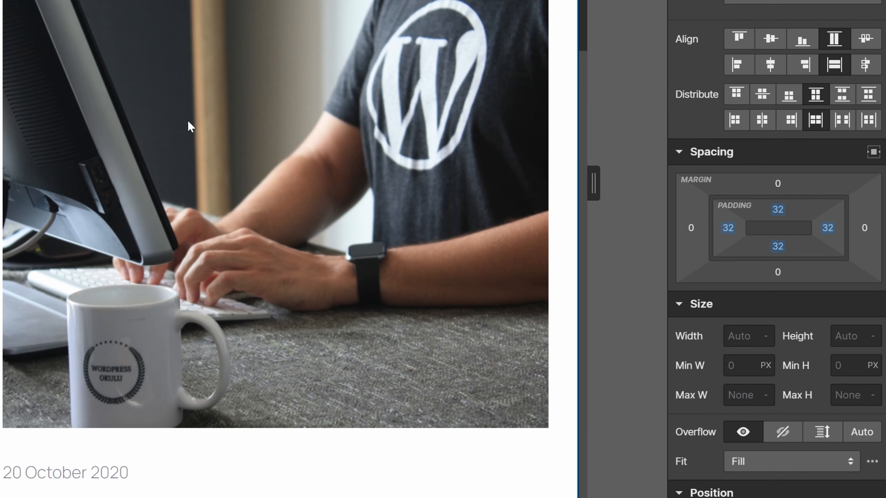
scroll(189, 127, "down", 5)
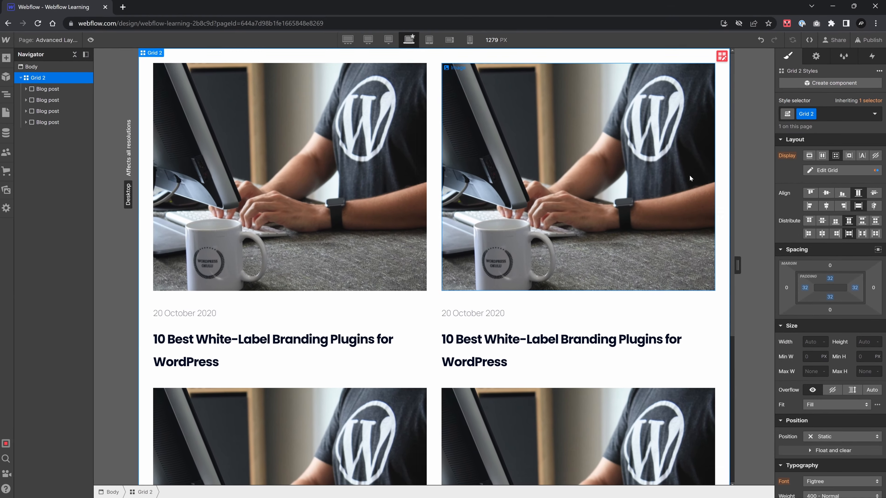
- Replace the second blog post card's image with the bookshelf and armchair photo BG-1.jpg
left_click(567, 125)
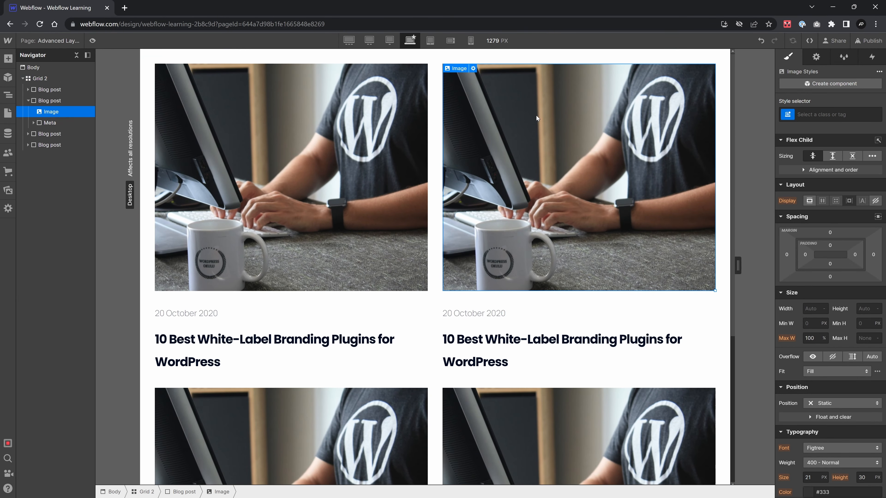
double_click(502, 104)
left_click(510, 321)
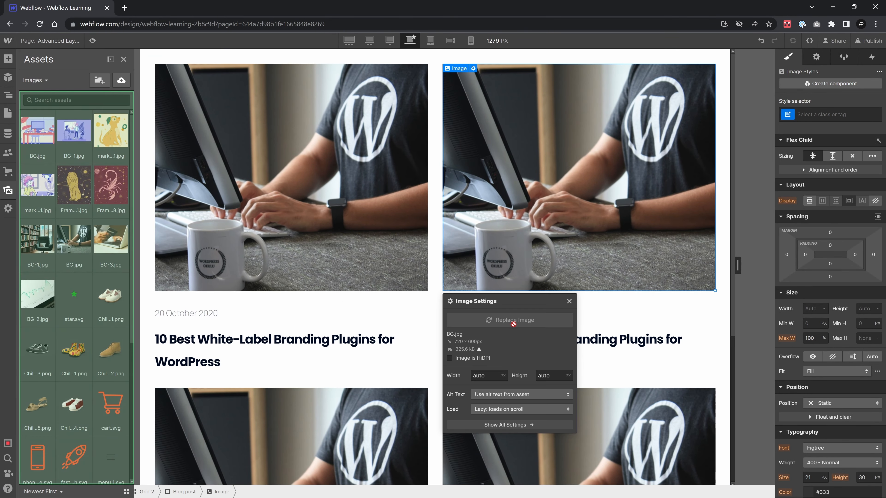
left_click(37, 239)
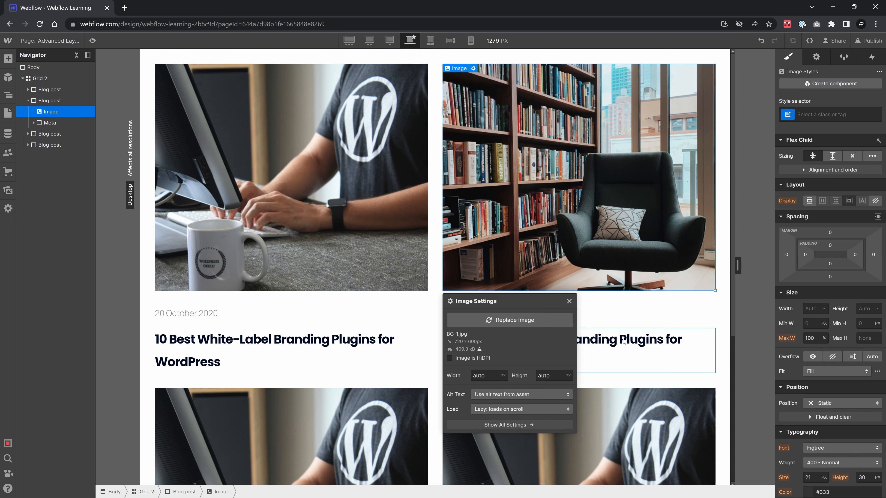
- Replace the third blog post card's image with the line chart picture BG-2.jpg, checking the Figma reference for the order
scroll(384, 314, "down", 5)
double_click(330, 268)
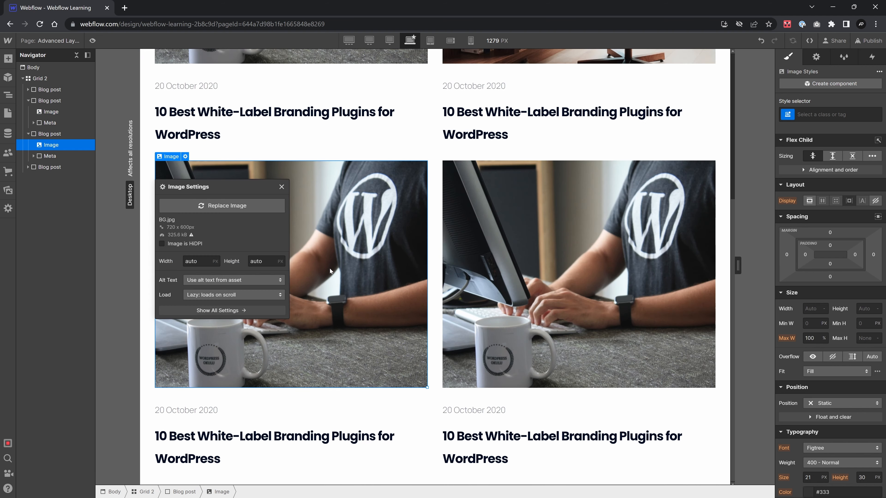
left_click(237, 201)
key("alt+Tab")
key("alt+Tab")
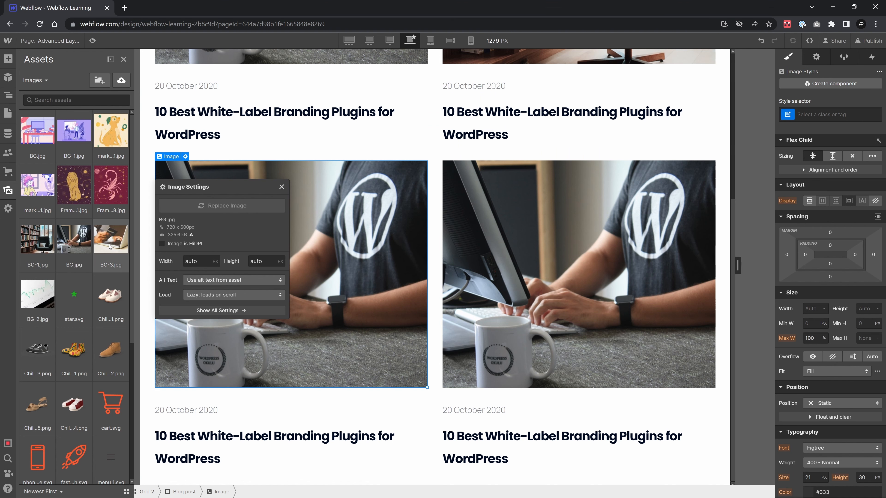
left_click(39, 296)
- Replace the fourth blog post card's image with the credit card and laptop photo BG-3.jpg
double_click(550, 287)
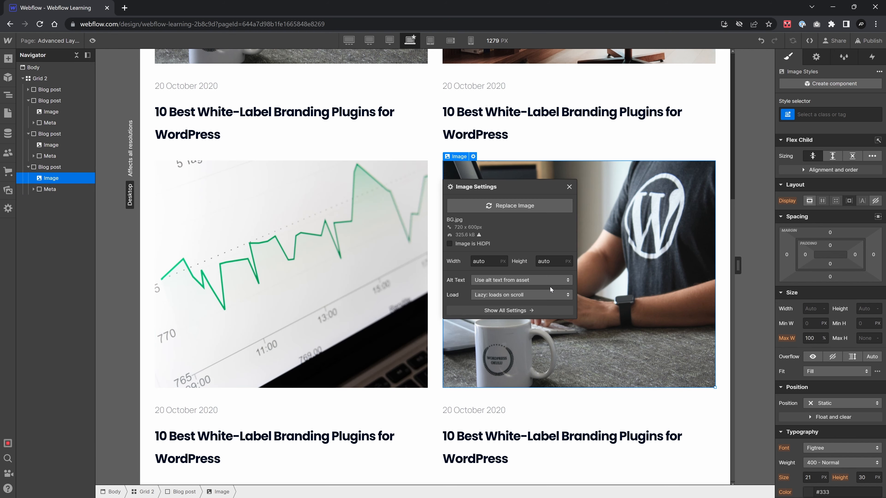
left_click(499, 206)
left_click(123, 248)
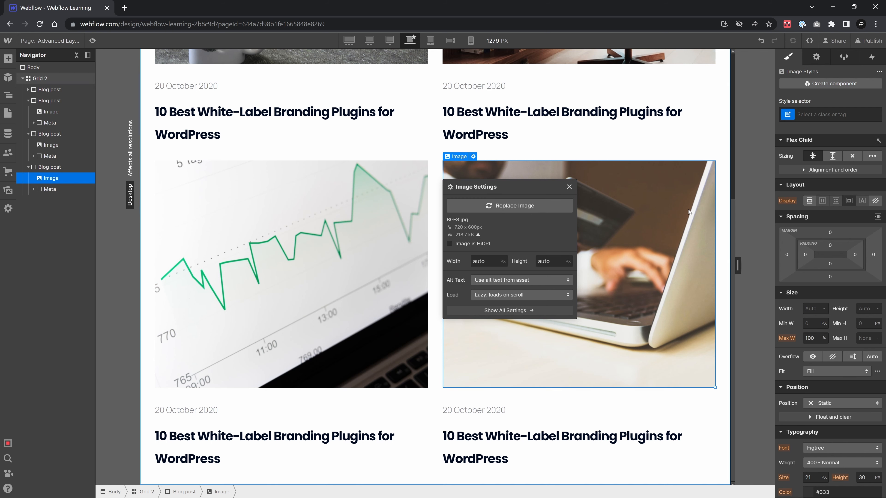
- Replace the second card's title with "22 Must-Have Wireframe Templates and UI Kits for Your Design Library" from the Figma reference
scroll(598, 232, "up", 5)
left_click(597, 244)
key("alt+Tab")
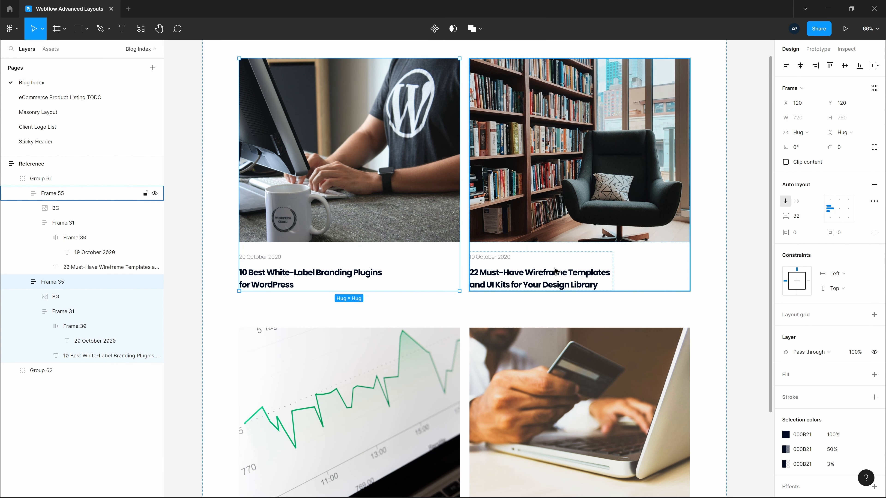
key("alt")
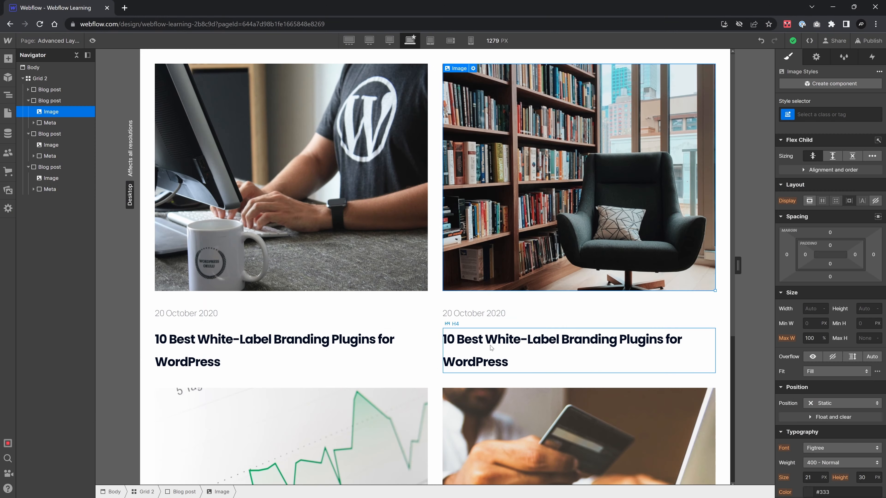
double_click(490, 341)
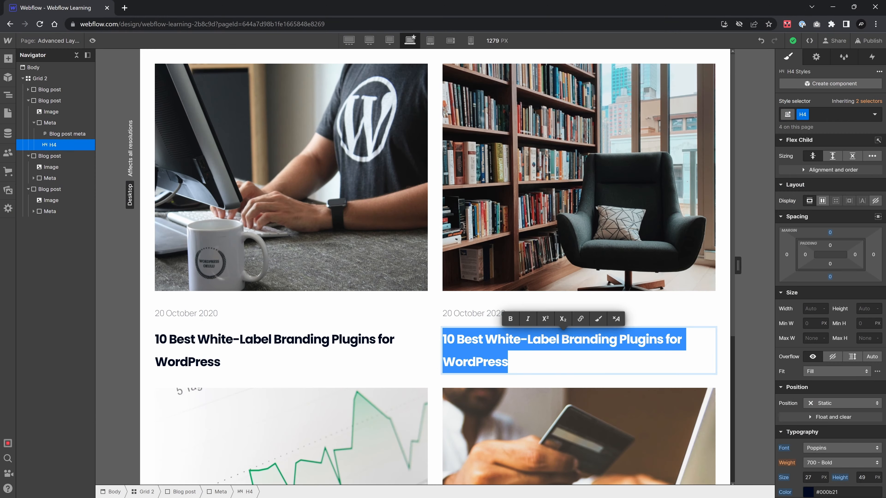
left_click(485, 340)
key("ctrl+a")
type("22 Must-Have Wireframe Templates and UI Kits for Your Design Library")
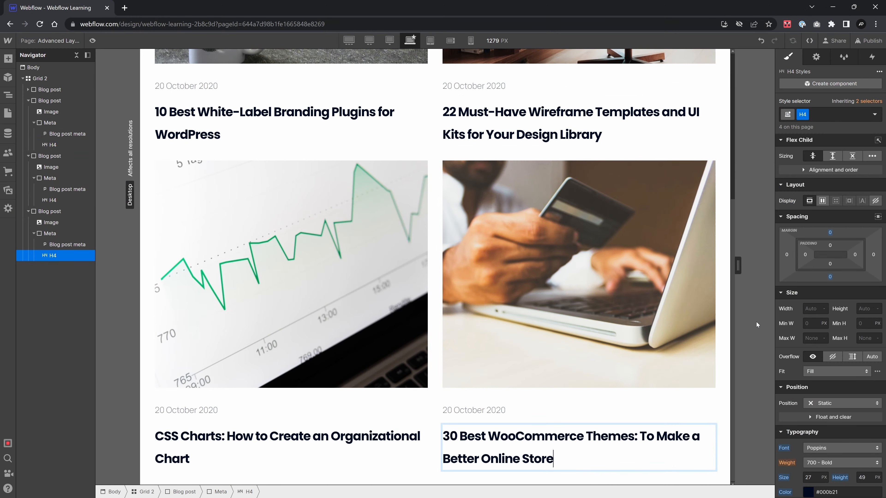
key("Escape")
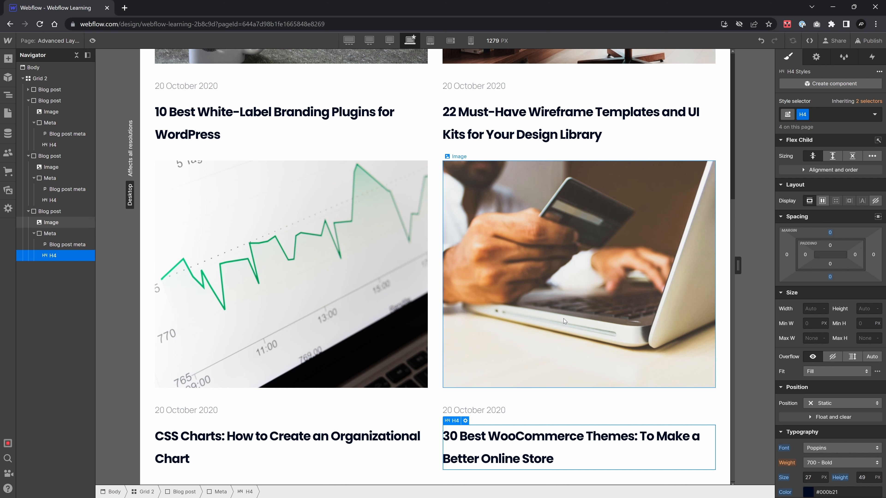
- Set the line height of the H4 blog post titles to 40 px
scroll(564, 319, "up", 5)
left_click(558, 313)
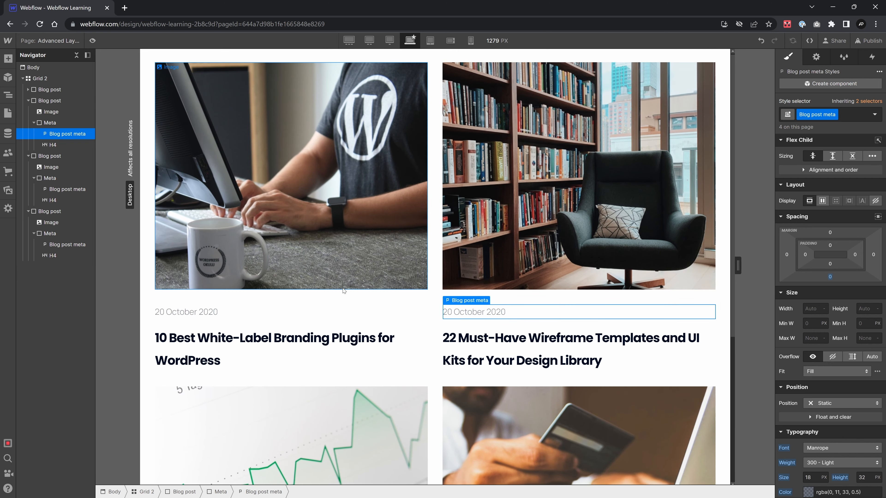
left_click(343, 342)
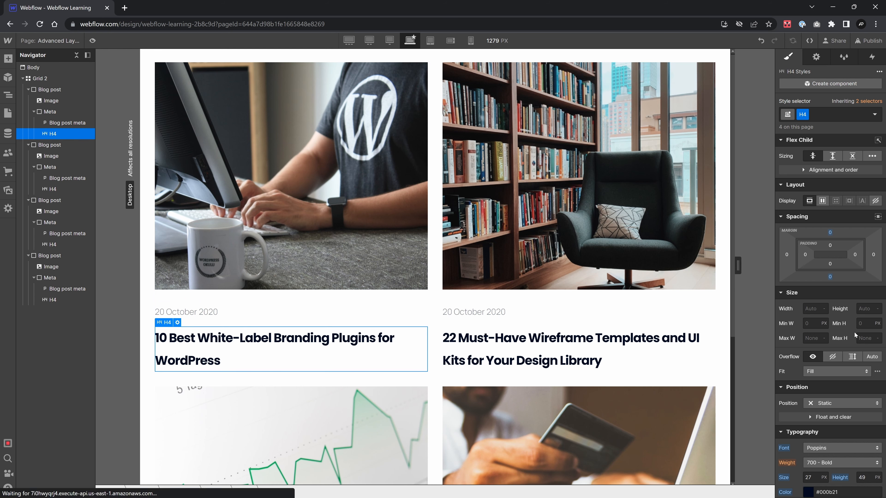
scroll(847, 322, "down", 5)
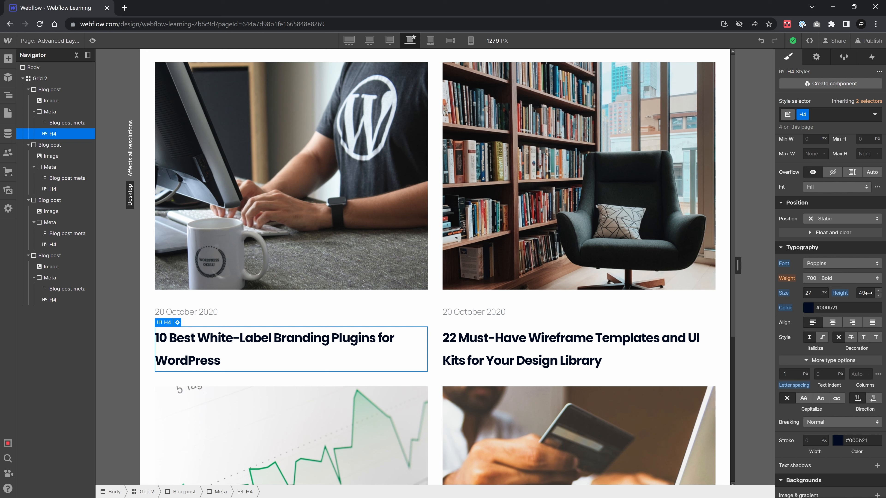
left_click_drag(869, 293, 865, 295)
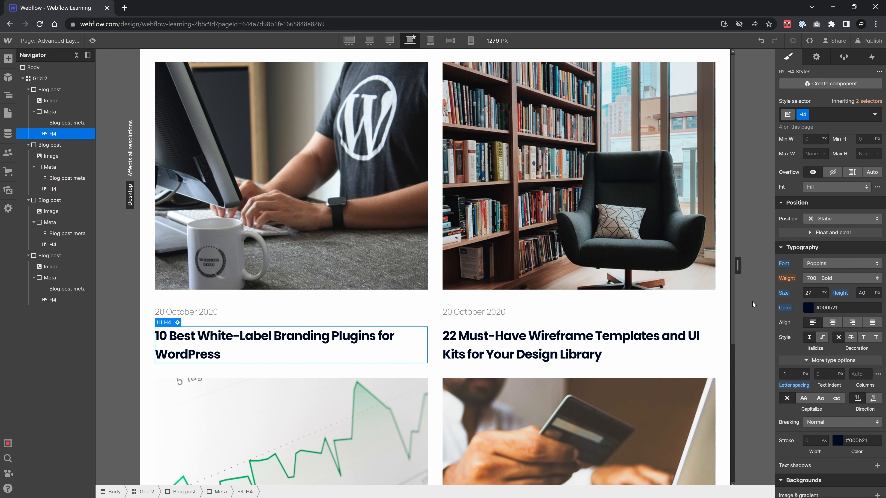
scroll(498, 336, "down", 5)
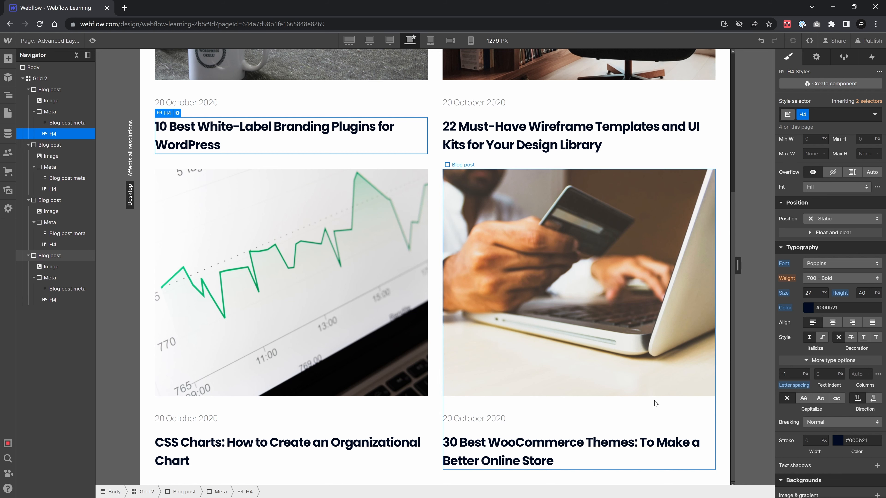
scroll(507, 373, "up", 5)
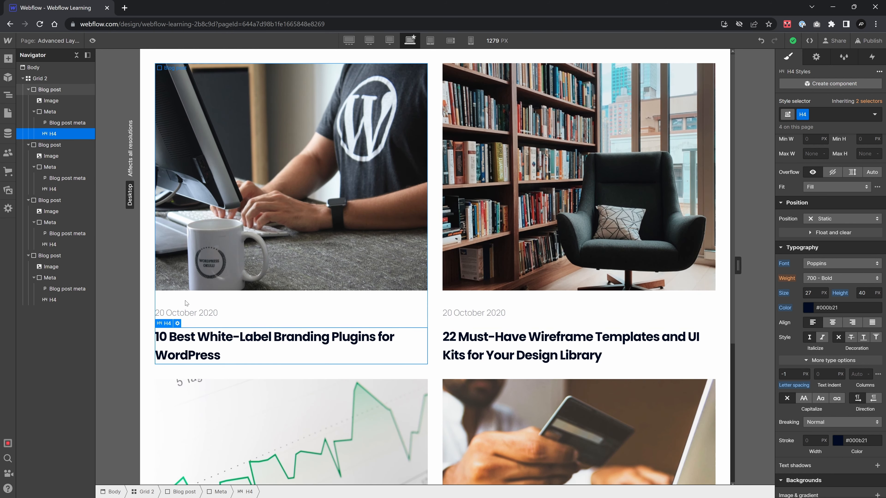
- Try a 16 px column and row gap on the Blog post cards, and undo the change
left_click(46, 90)
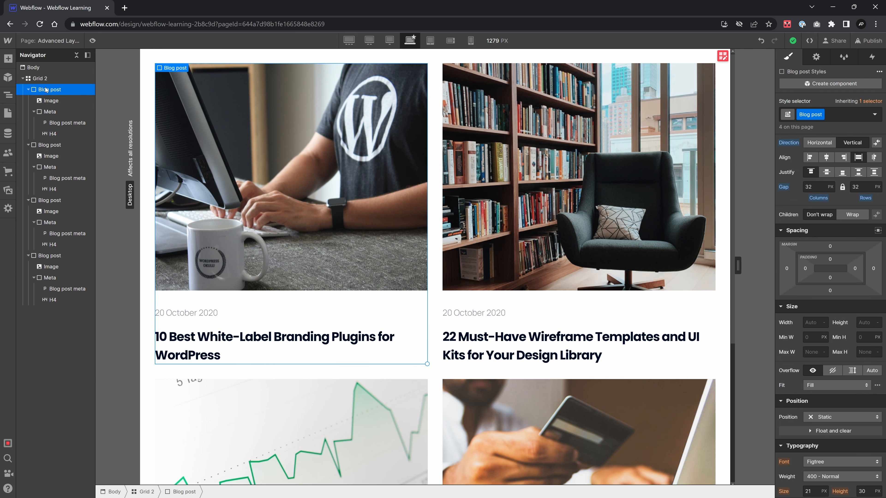
left_click(818, 197)
key("Tab")
type("16")
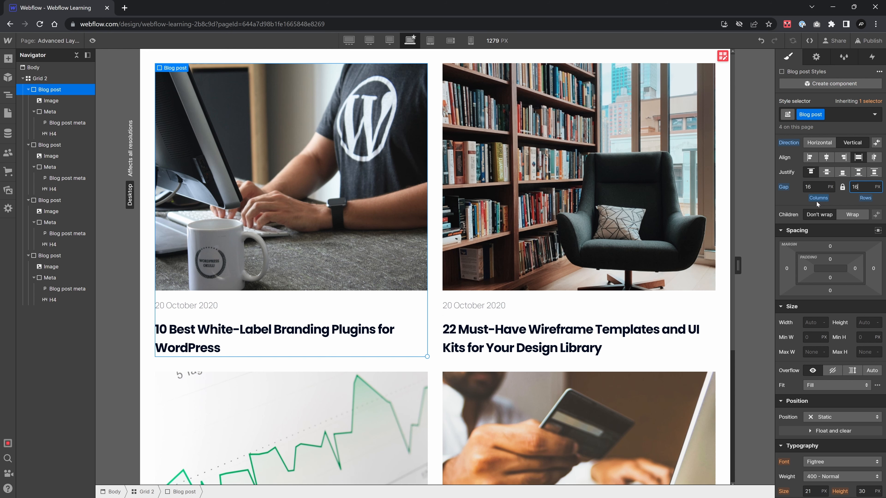
key("ctrl+z")
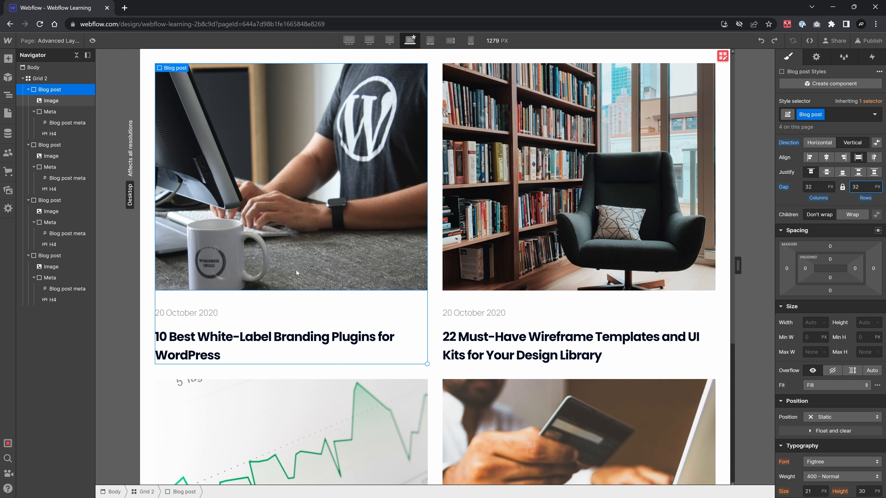
- Set the column and row gap of the Meta block, which holds the date and title, to 8 px
left_click(56, 112)
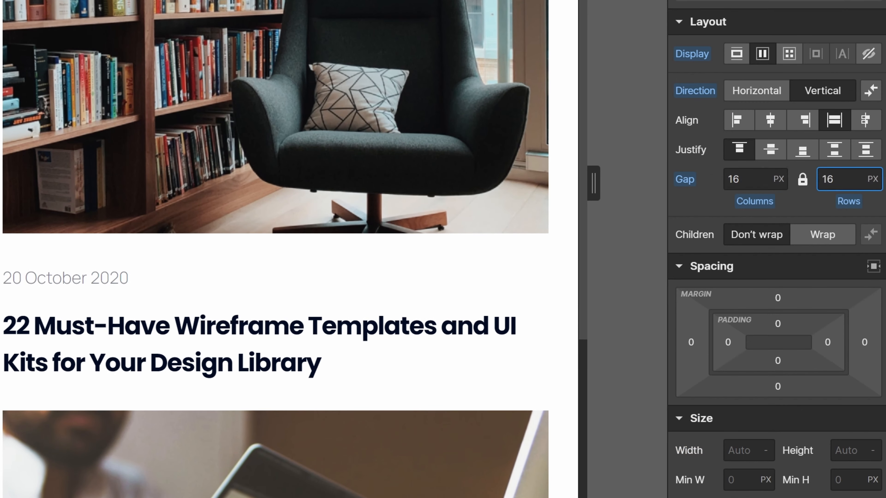
left_click(771, 182)
type("8")
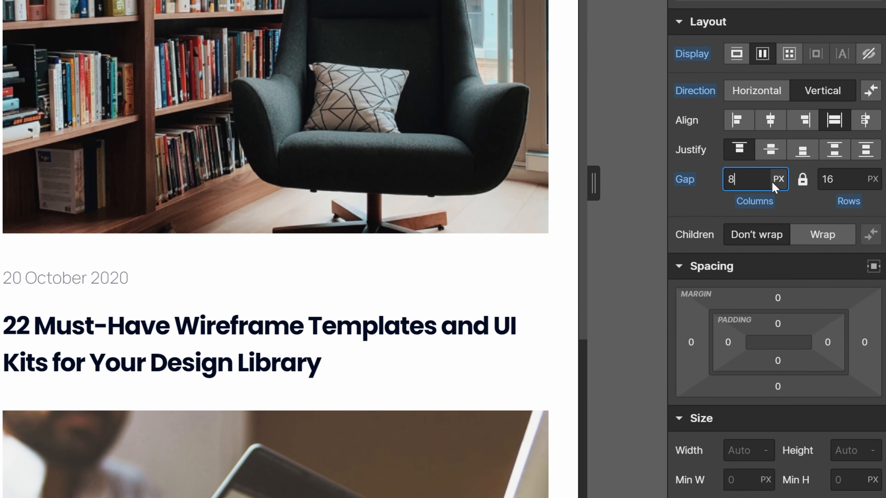
key("Tab")
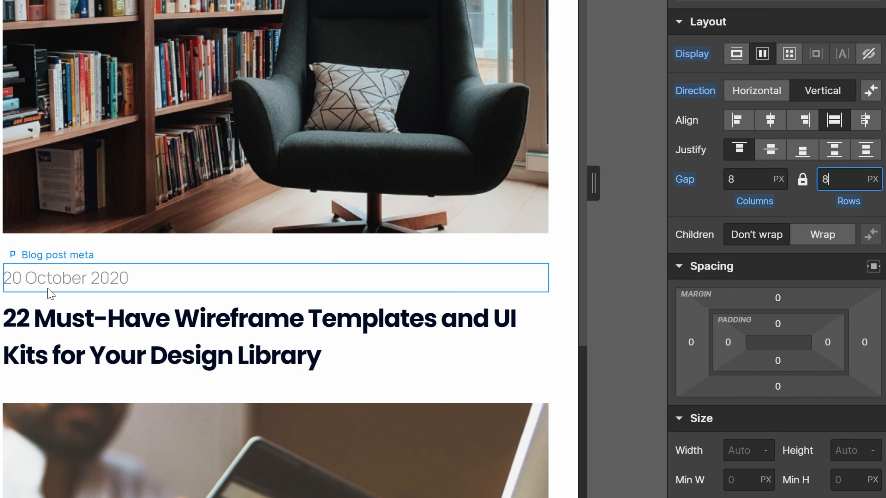
left_click(58, 321)
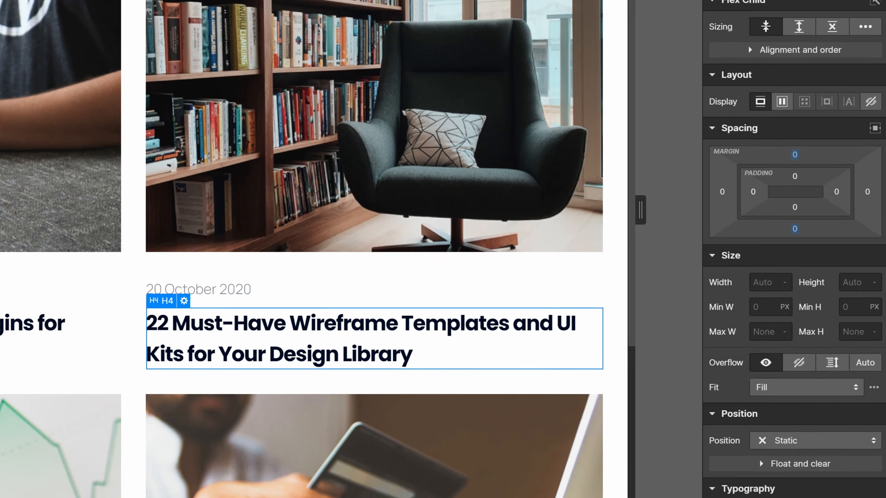
- Preview the blog page and resize the canvas to narrower widths to check how the two-column card grid responds
left_click(92, 41)
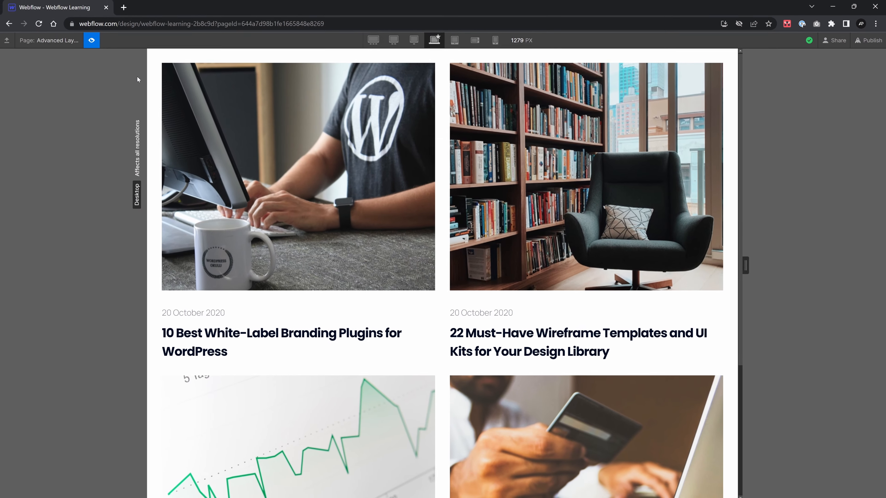
left_click_drag(745, 265, 690, 267)
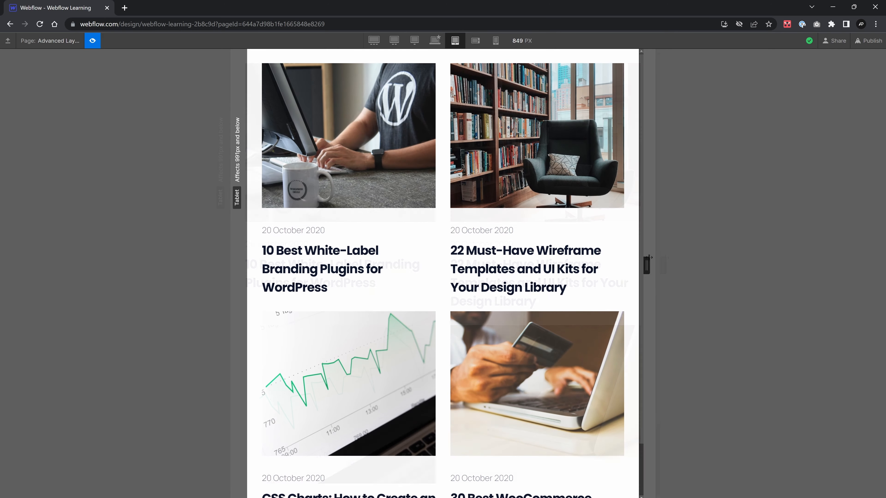
left_click_drag(643, 265, 664, 265)
scroll(451, 250, "down", 3)
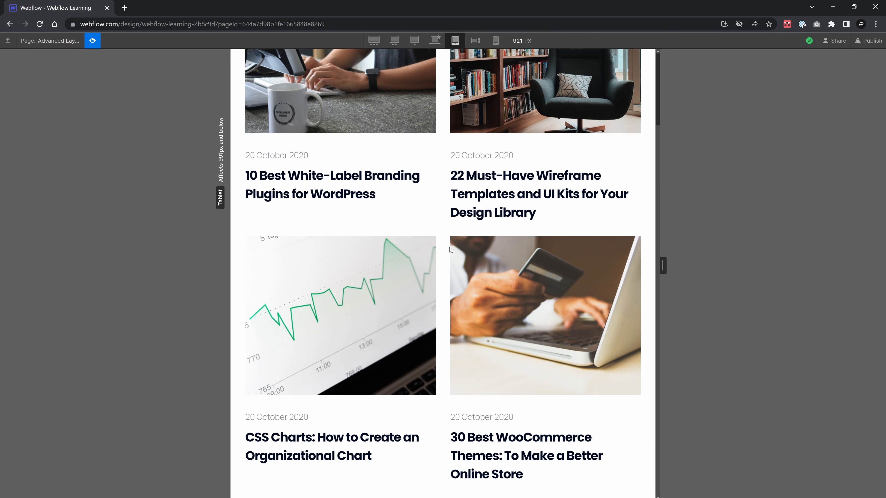
scroll(451, 250, "up", 3)
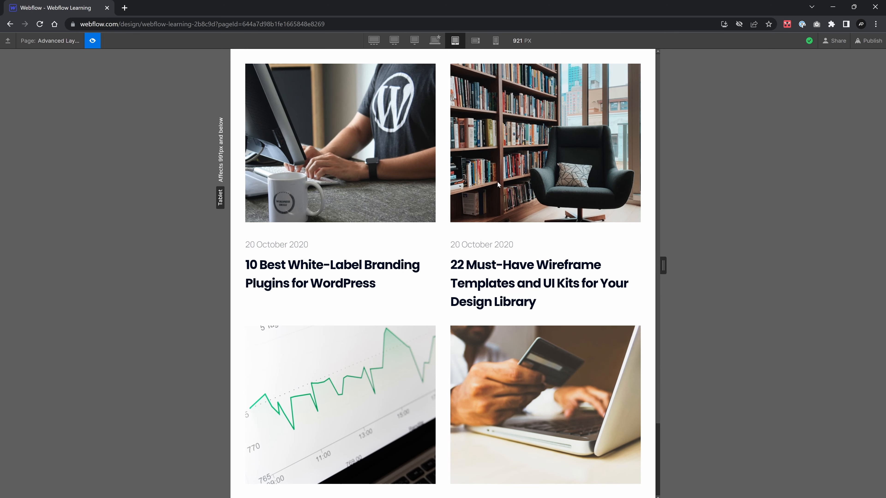
left_click_drag(666, 270, 738, 279)
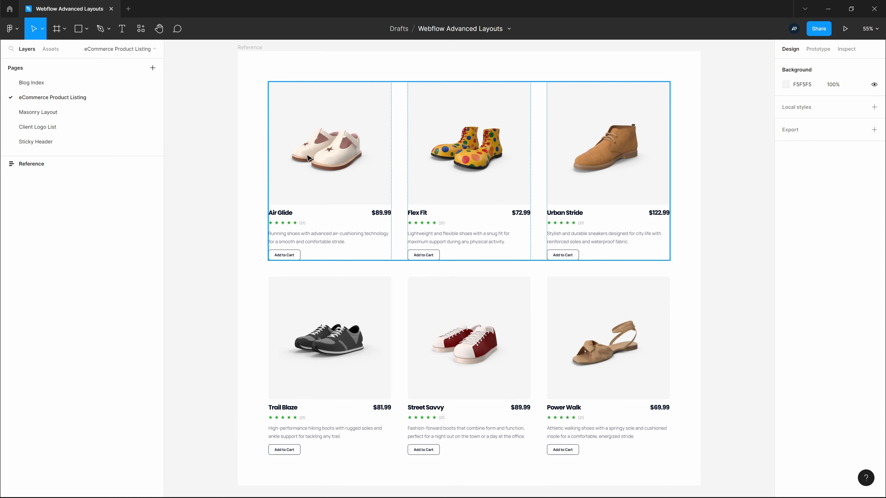
- Switch to Figma and examine the eCommerce Product Listing reference, including the Air Glide product card's structure
left_click(323, 149)
key("shift+2")
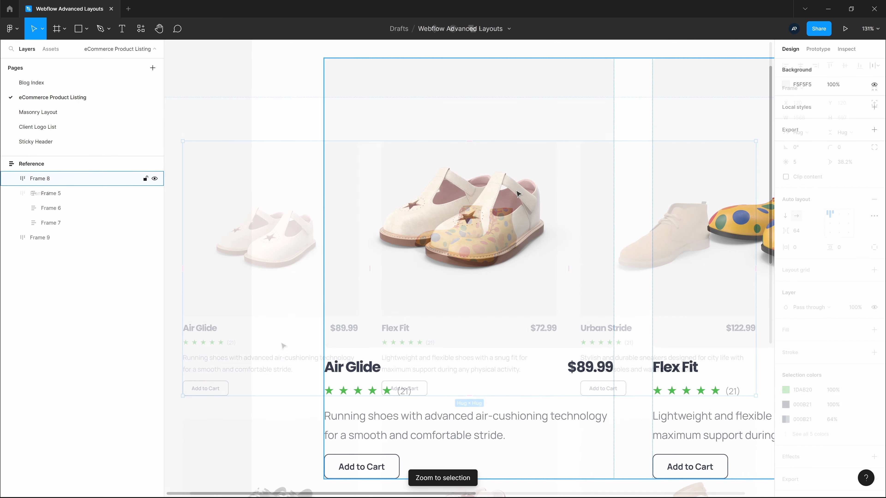
key("Escape")
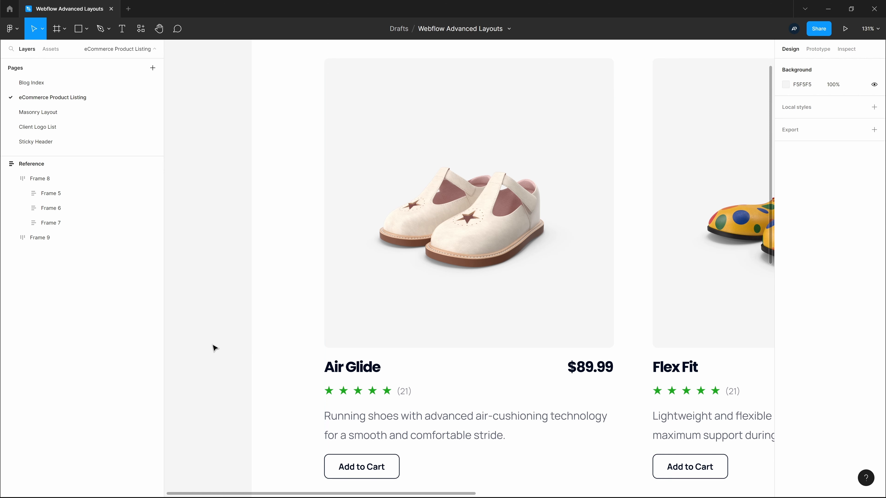
key("shift+1")
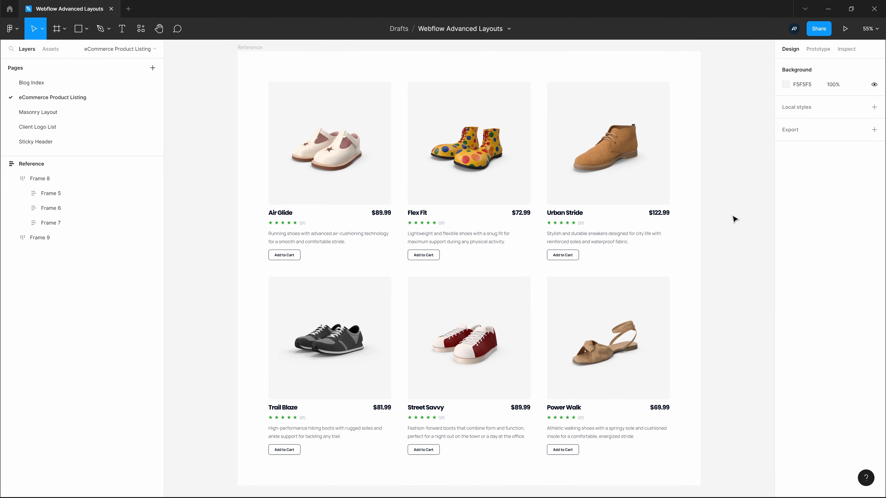
double_click(336, 115)
key("shift+2")
- Switch to Webflow and add a div block to the Body with the class Product
left_click(236, 180)
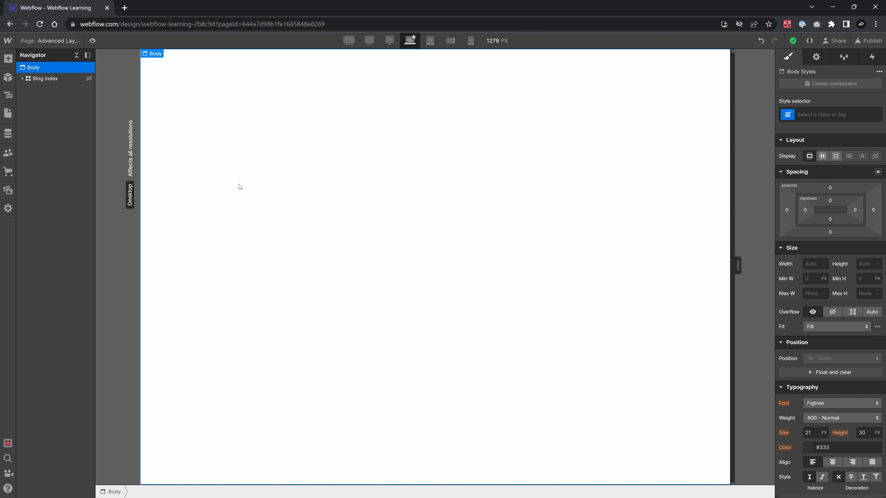
key("ctrl+k")
type("div")
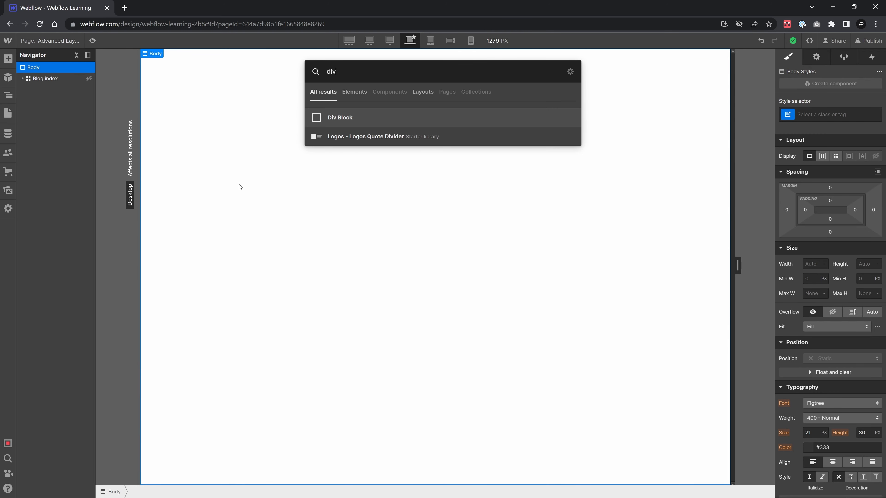
key("Return")
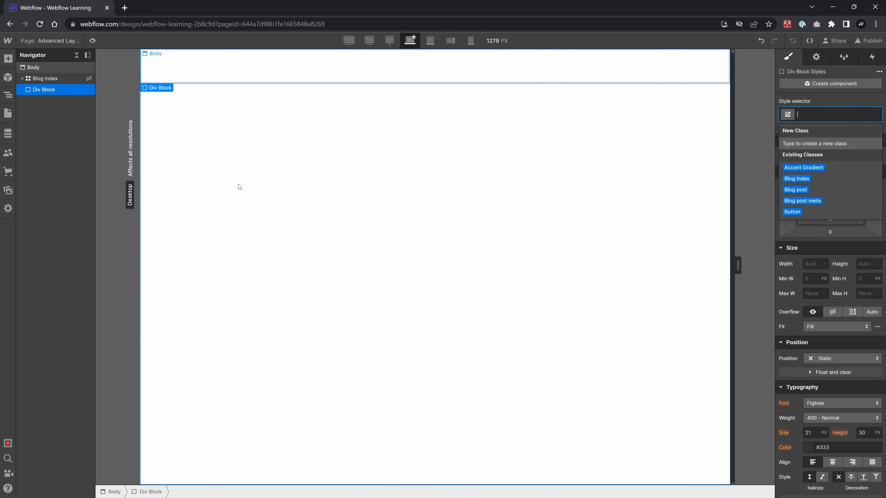
type("Product")
key("Return")
- Insert an image inside the Product block and use the white children's shoes picture from the assets
key("ctrl+k")
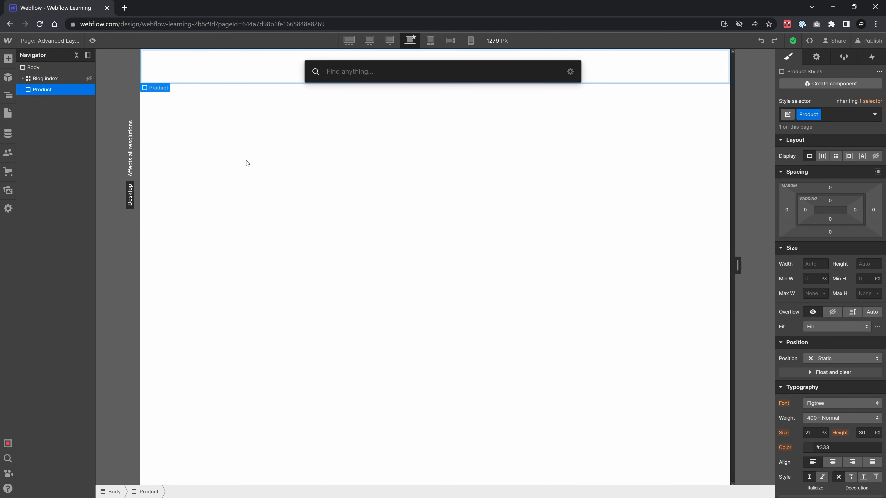
type("image")
key("Return")
left_click(211, 143)
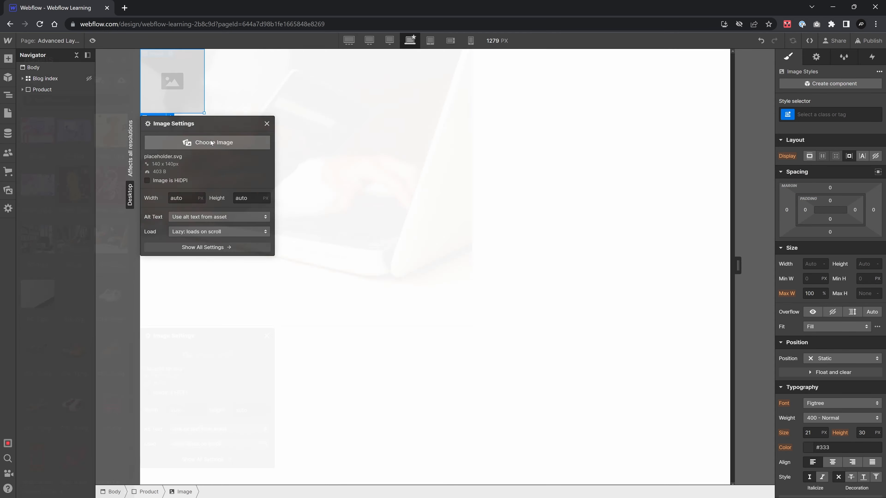
left_click(110, 351)
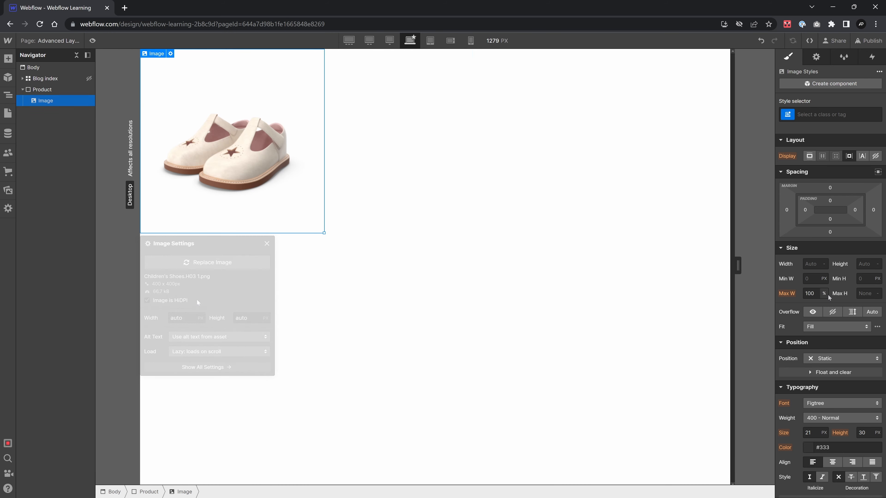
- Give the product image the #F6F6F6 background colour copied from the Figma card's rectangle, with an 8 px corner radius
scroll(828, 295, "down", 10)
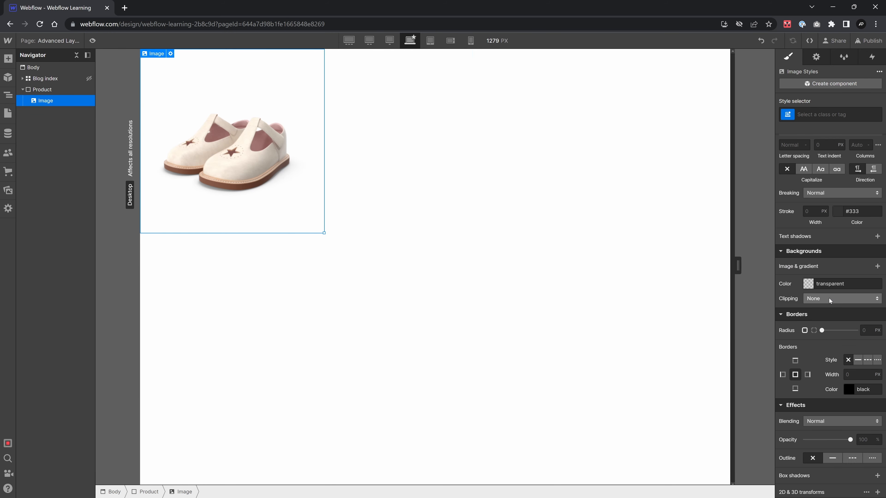
left_click(808, 284)
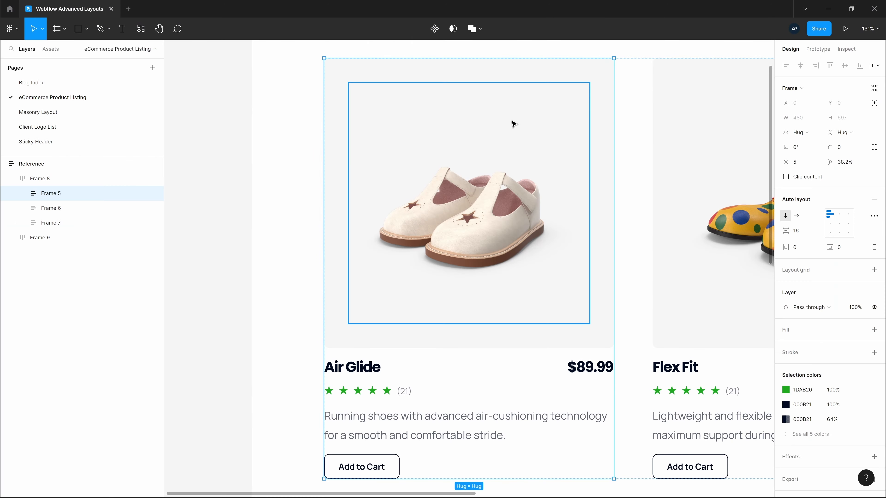
left_click(514, 81, "ctrl")
left_click(805, 259)
key("ctrl+c")
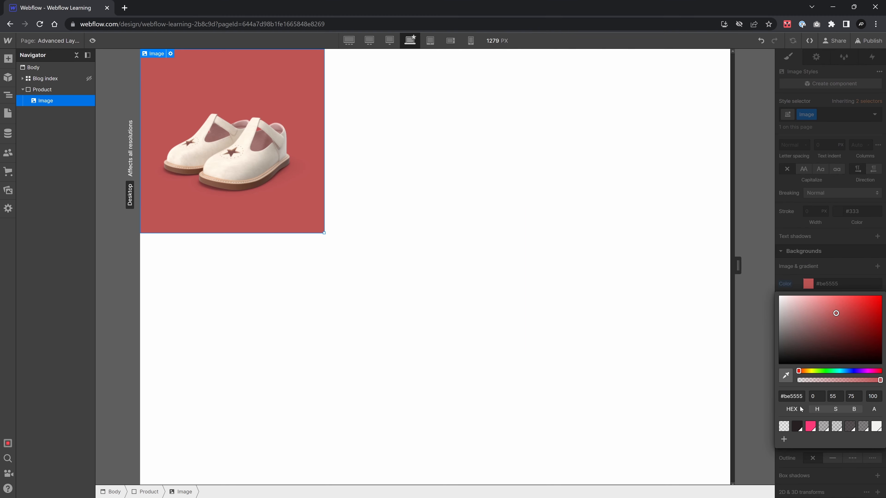
left_click(796, 396)
key("ctrl+v")
key("Tab")
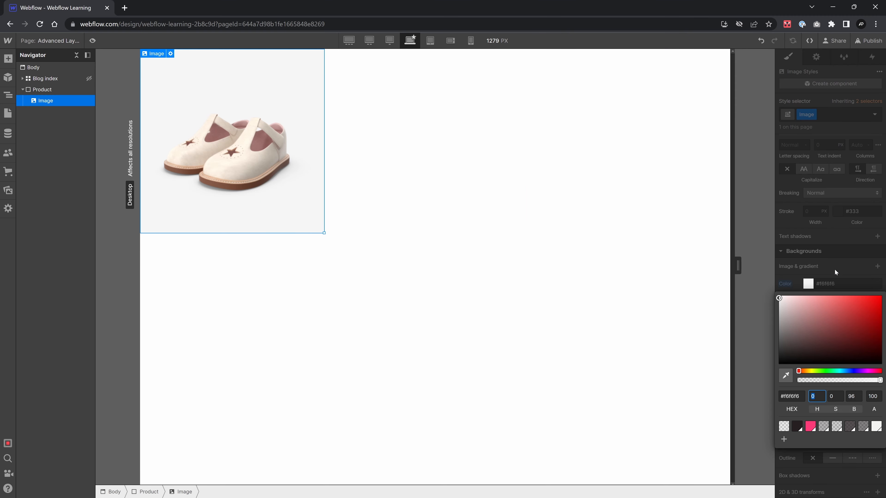
left_click(835, 269)
- Check the product title in Figma, and in Webflow add an H5 heading reading "Air Glide" below the product image
left_click(261, 304)
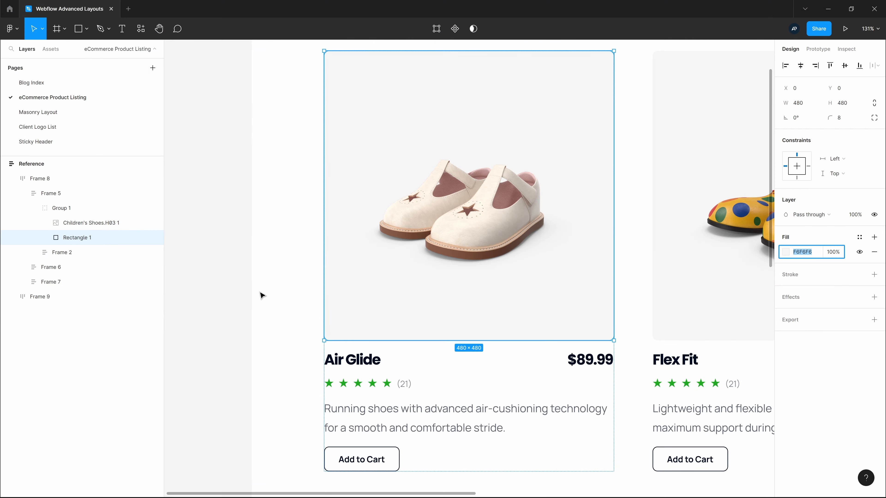
left_click(358, 363)
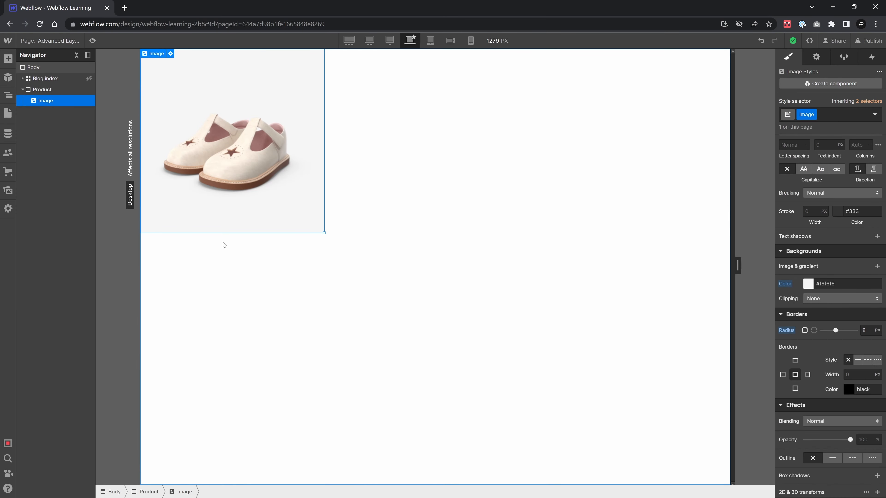
key("ctrl+k")
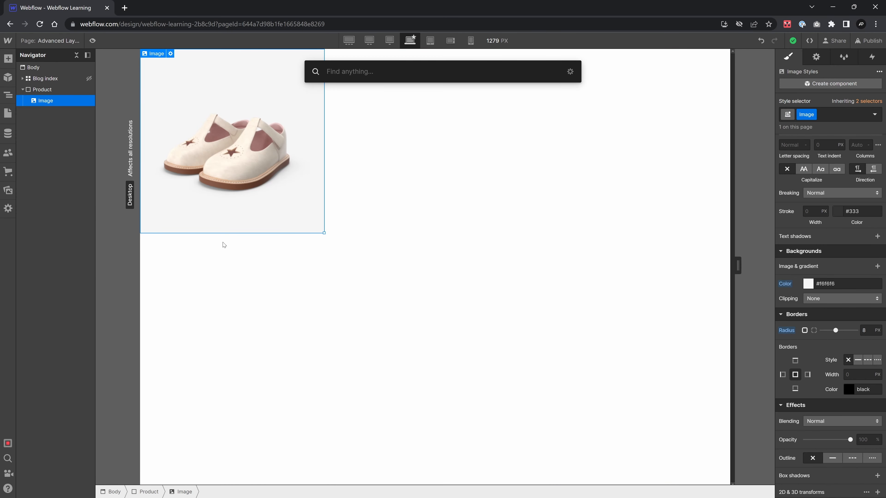
type("h4")
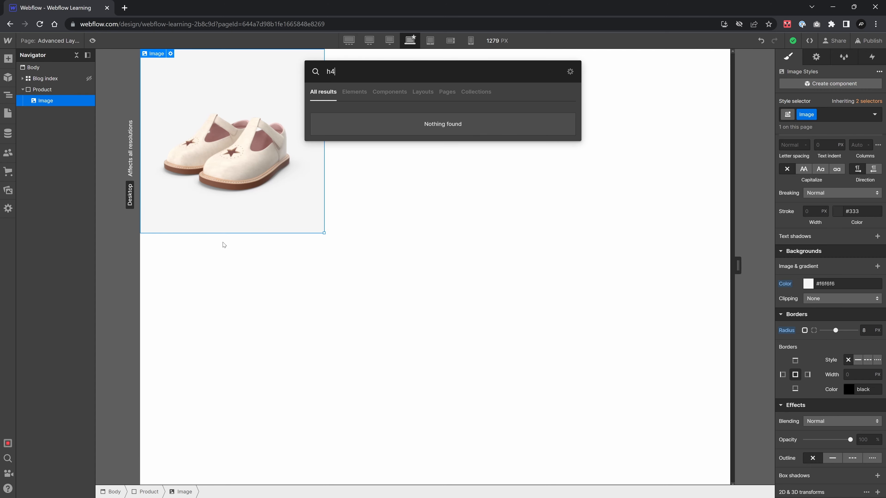
key("BackSpace")
type("ead")
key("Return")
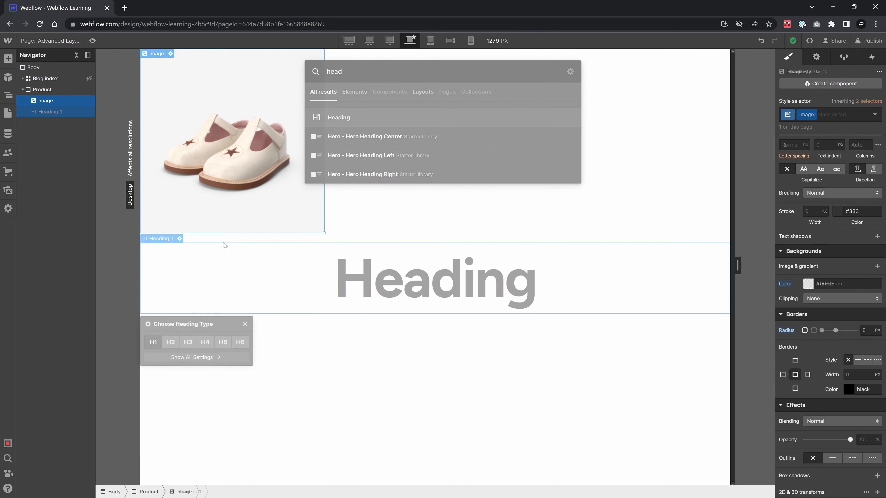
left_click(223, 342)
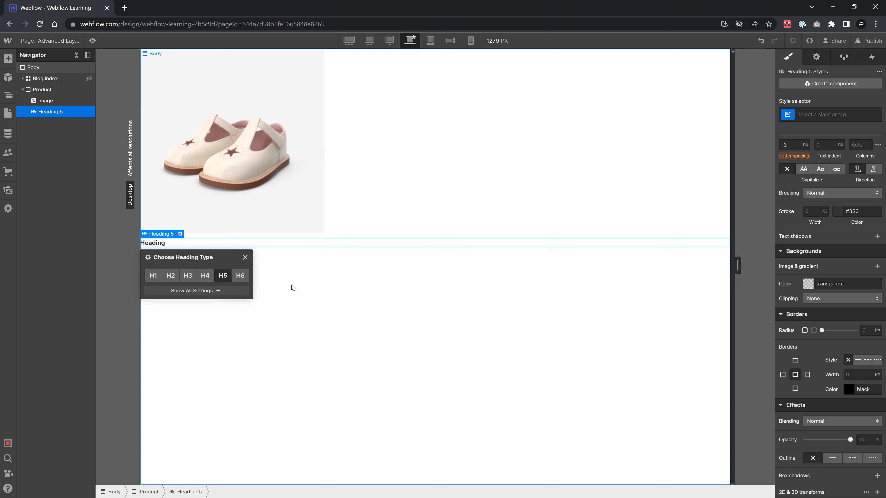
left_click(226, 271)
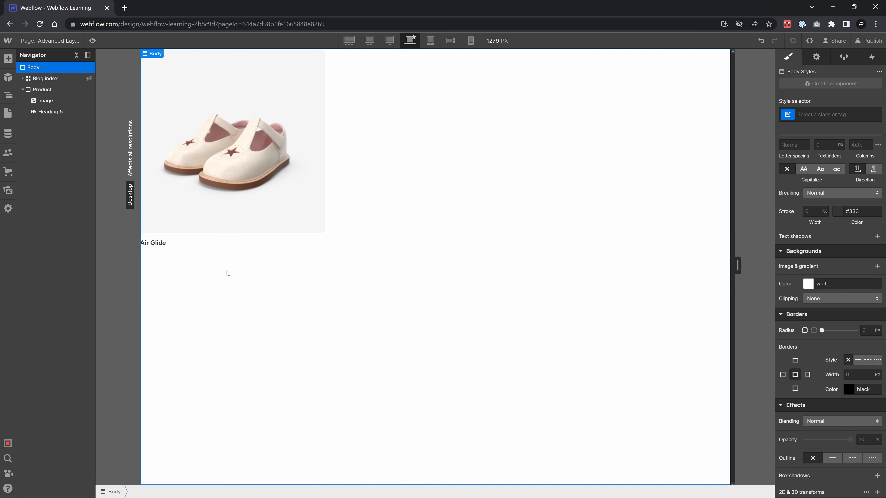
- Assign a new class named H5 to the Air Glide heading
left_click(154, 245)
left_click(830, 115)
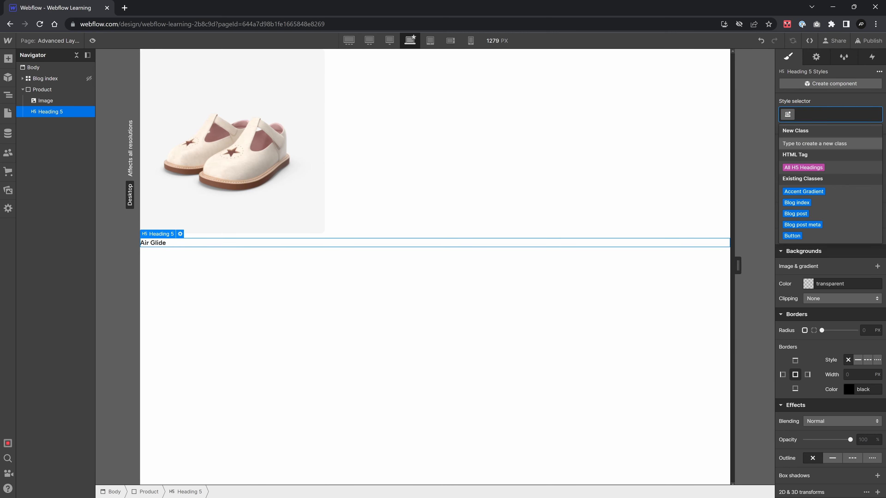
type("H5")
key("Return")
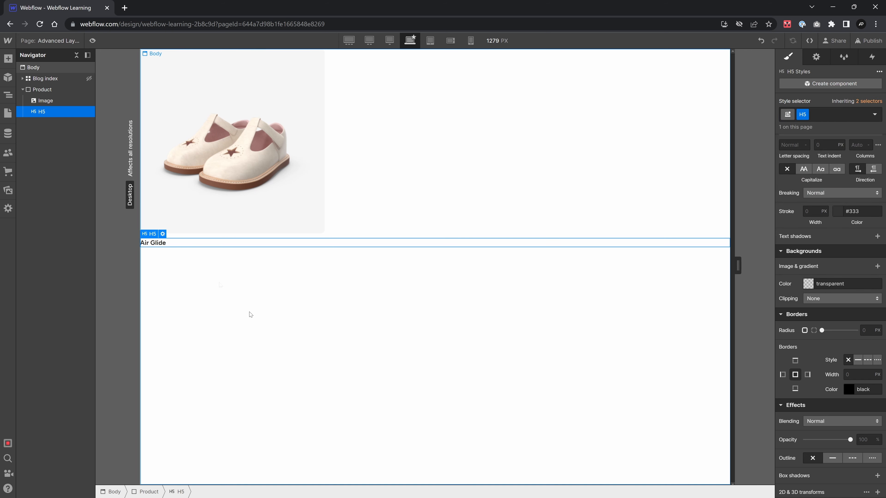
- Duplicate the Air Glide heading and replace the copy's text with the price $89.99 copied from the Figma card
key("ctrl+d")
key("alt+Tab")
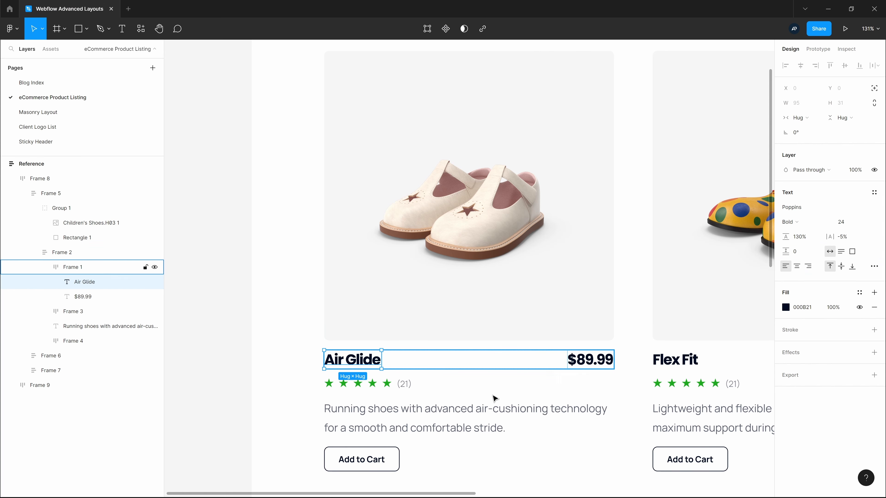
double_click(589, 360)
key("ctrl+c")
key("alt+Tab")
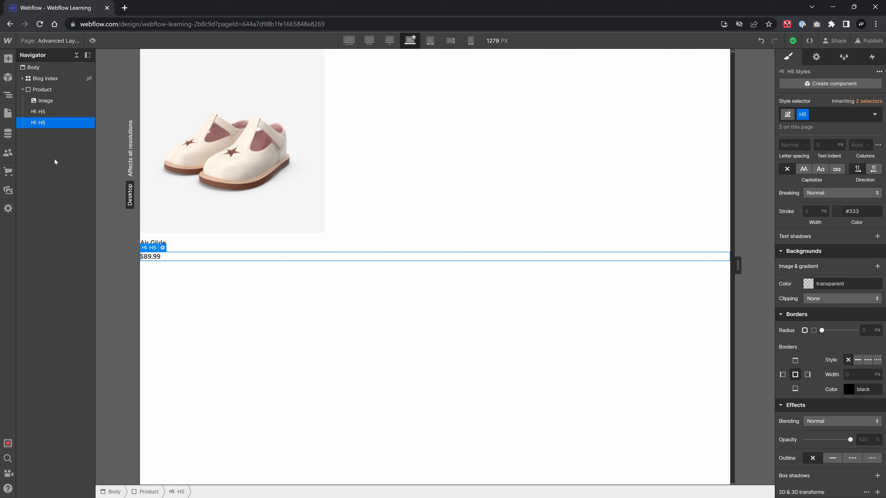
- Add a div block below the two headings and give it the class Product meta
key("ctrl+e")
type("d")
key("Return")
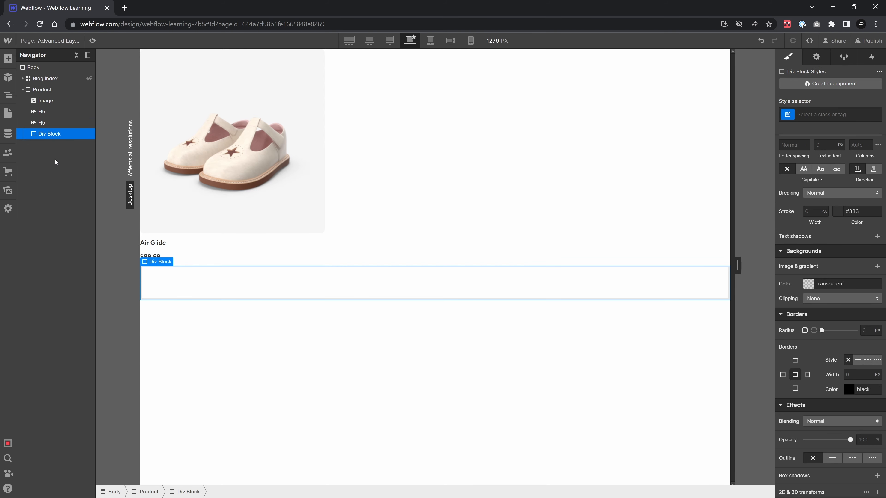
left_click(837, 114)
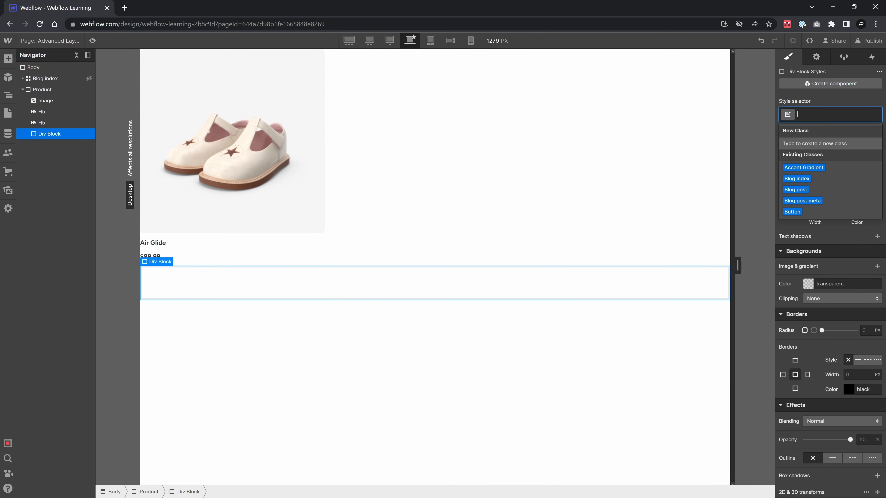
type("Prouct")
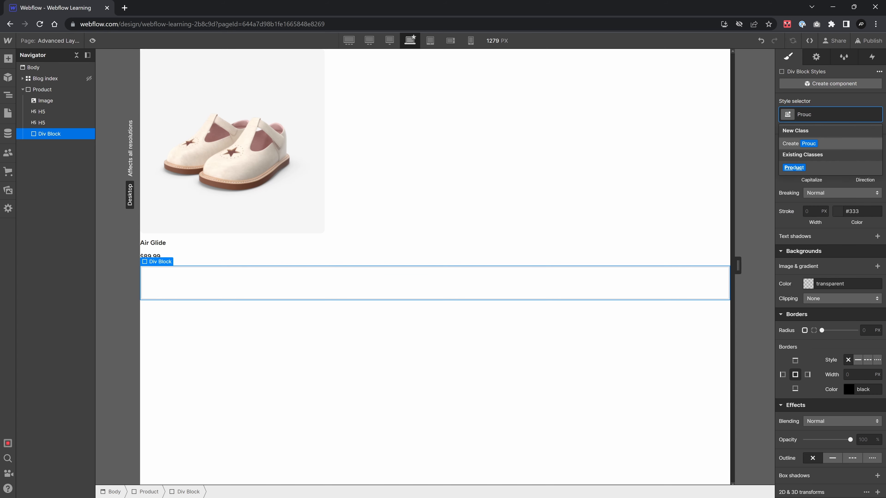
key("BackSpace")
key("BackSpace")
type("duct meta")
key("Return")
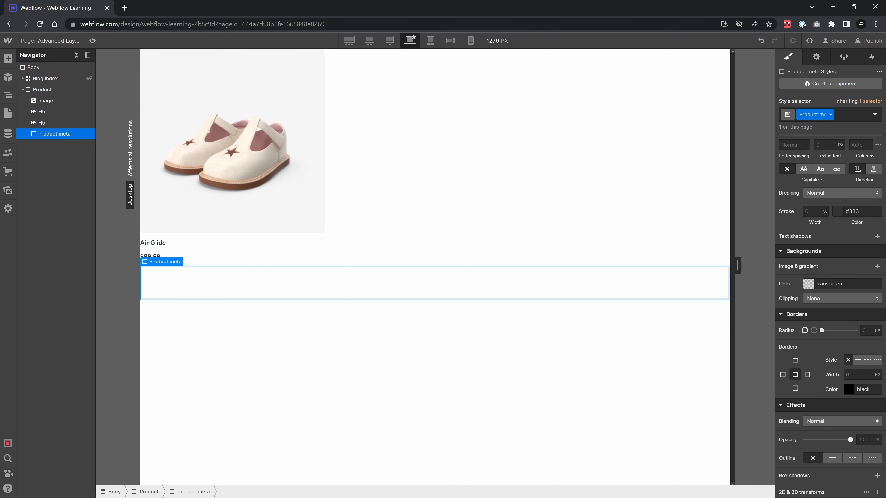
- Nest both H5 headings inside the Product meta block, keeping the title before the price
mouse_move(50, 123)
left_mouse_down()
mouse_move(48, 136)
mouse_move(44, 114)
mouse_move(50, 128)
left_mouse_up()
left_click(43, 113)
left_click(55, 111)
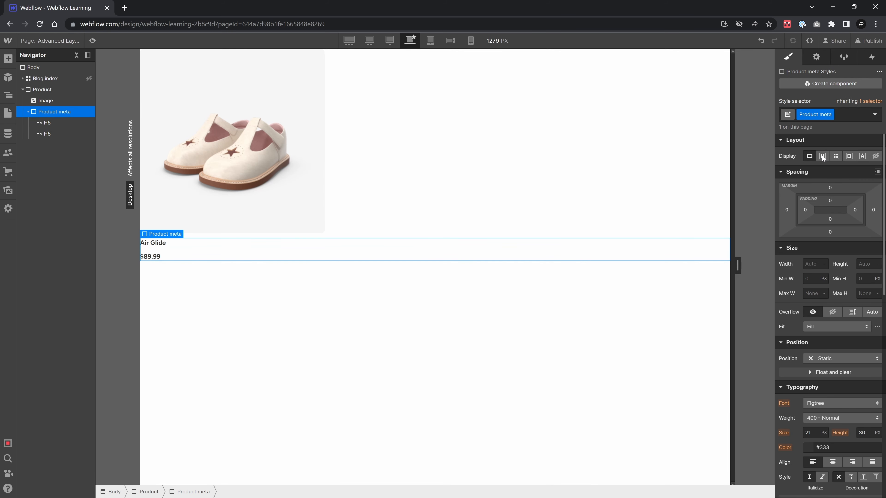
- Make Product meta a horizontal flex layout with centre alignment and space-between justification
left_click(823, 156)
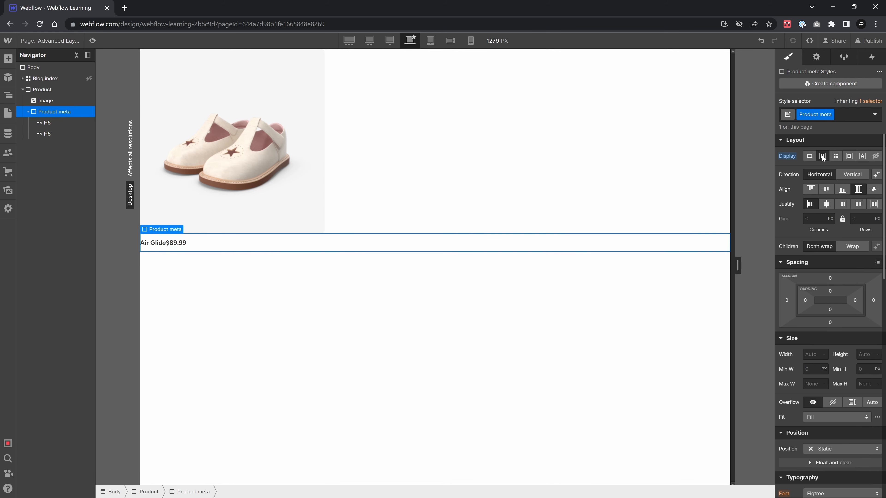
left_click(827, 190)
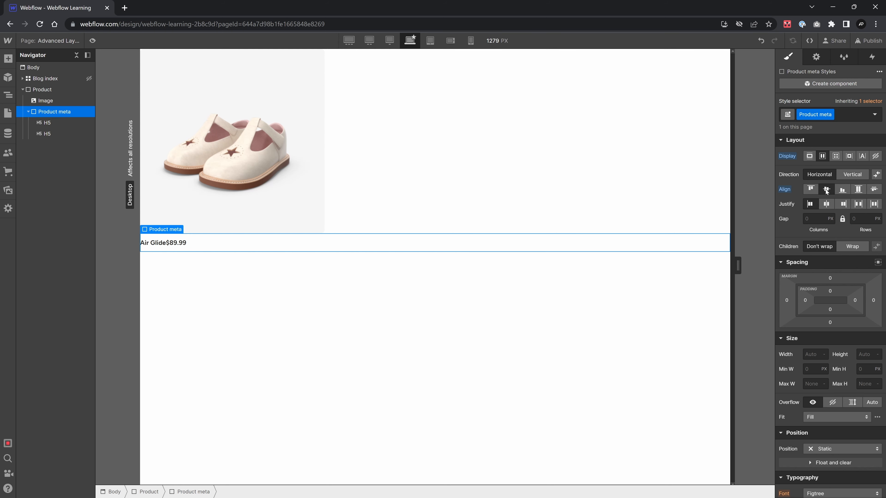
left_click(859, 205)
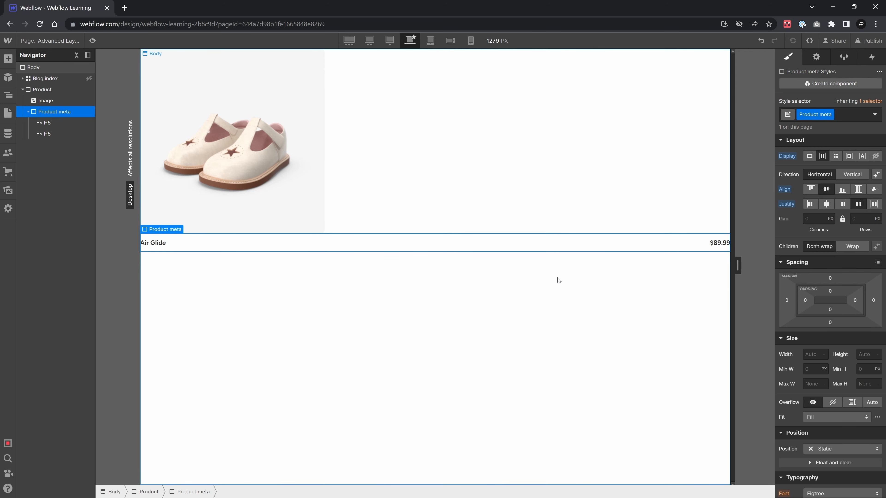
left_click(290, 283)
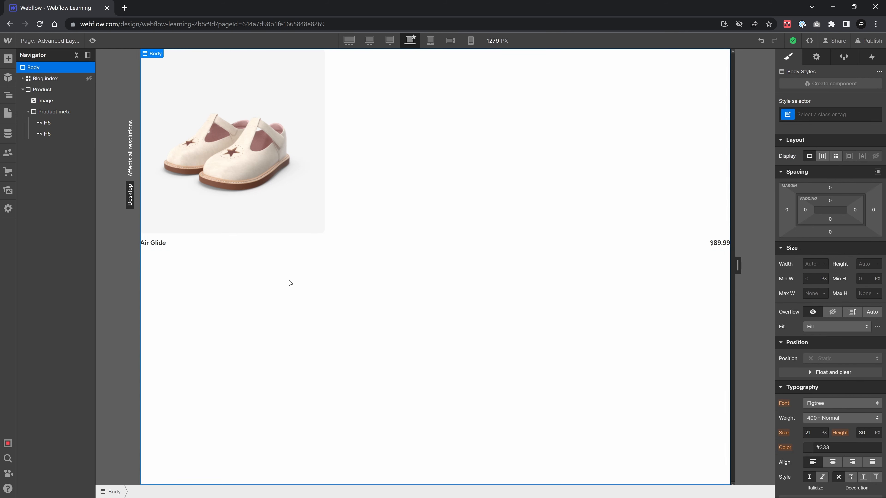
- Check the star rating row in Figma, and in Webflow add a div block inside Product below Product meta
left_click(55, 89)
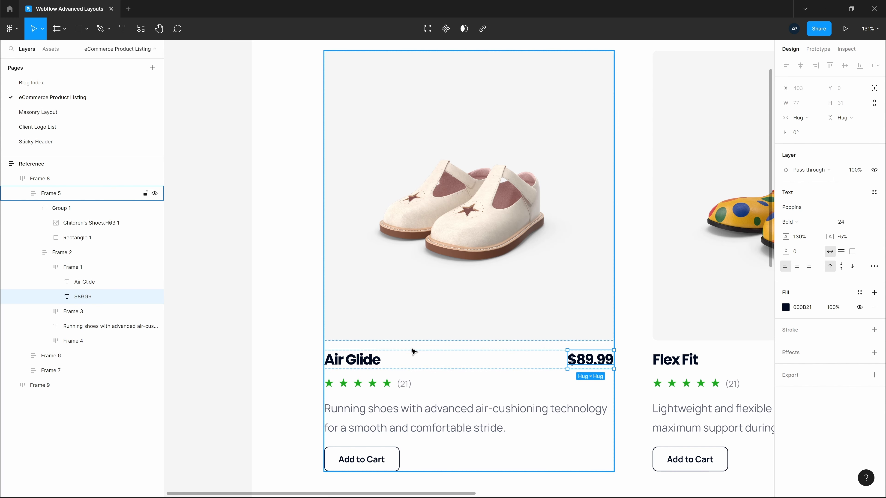
scroll(351, 370, "up", 3)
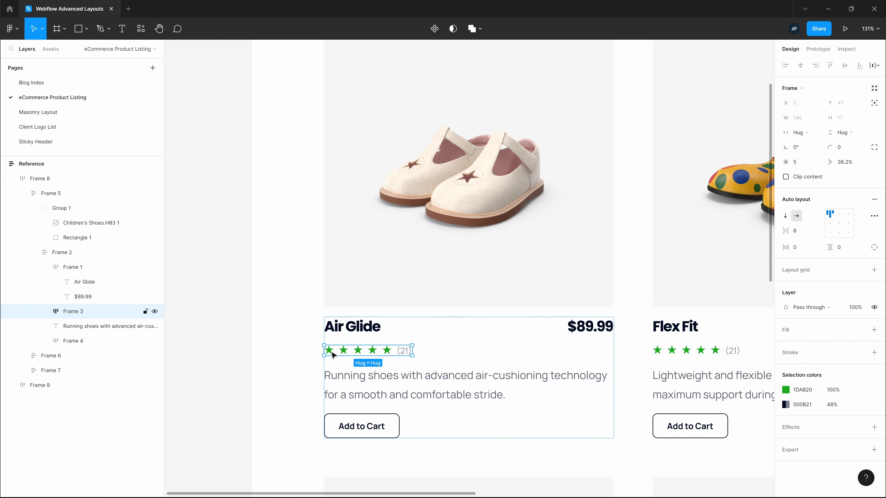
left_click(330, 352)
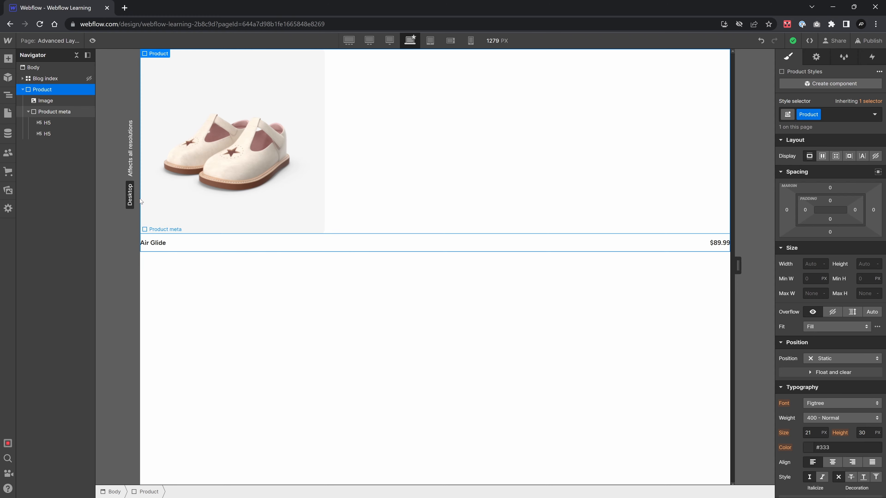
key("ctrl+k")
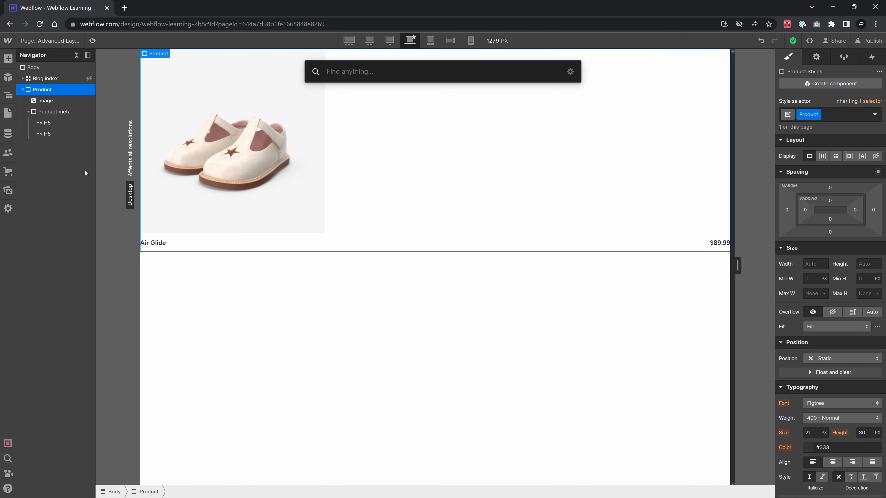
type("sdiv")
key("BackSpace")
key("BackSpace")
key("BackSpace")
key("BackSpace")
type("dsiv")
key("BackSpace")
key("BackSpace")
key("BackSpace")
type("iv")
key("Return")
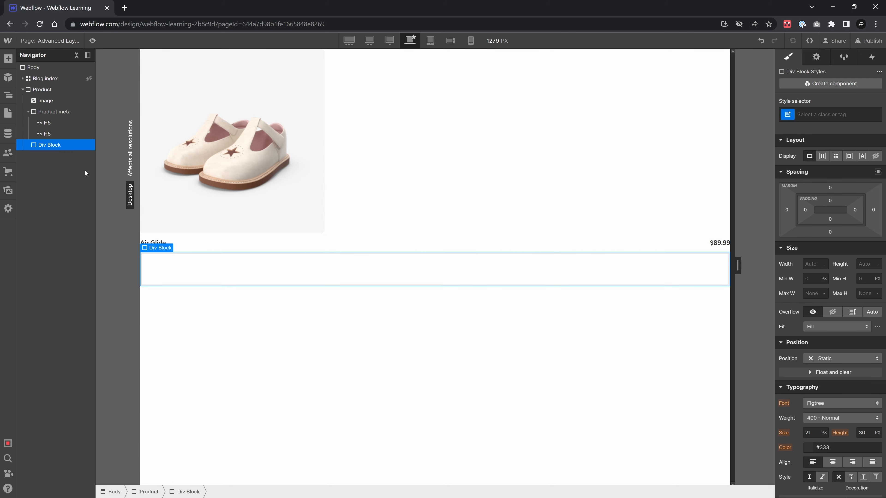
- Assign the class Rating to the new div block
key("ctrl+Return")
type("Rating")
key("Return")
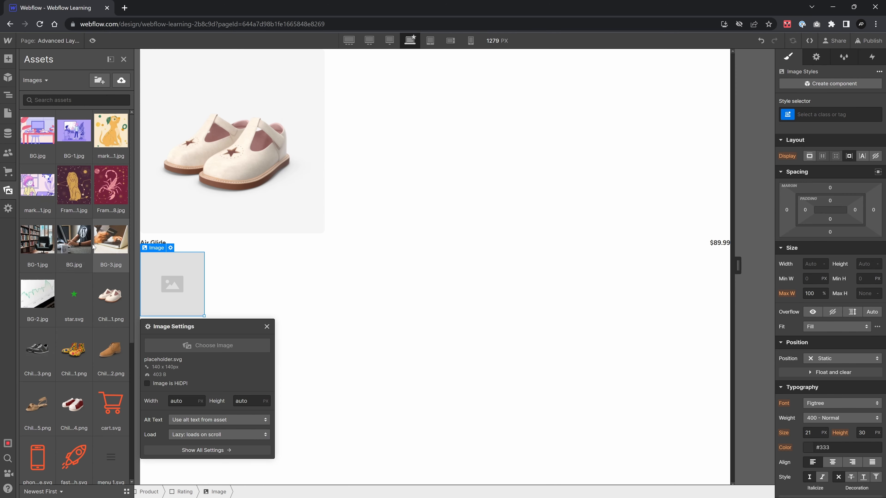
- Use star.svg from the assets as the image inside the Rating block
left_click(74, 296)
key("j")
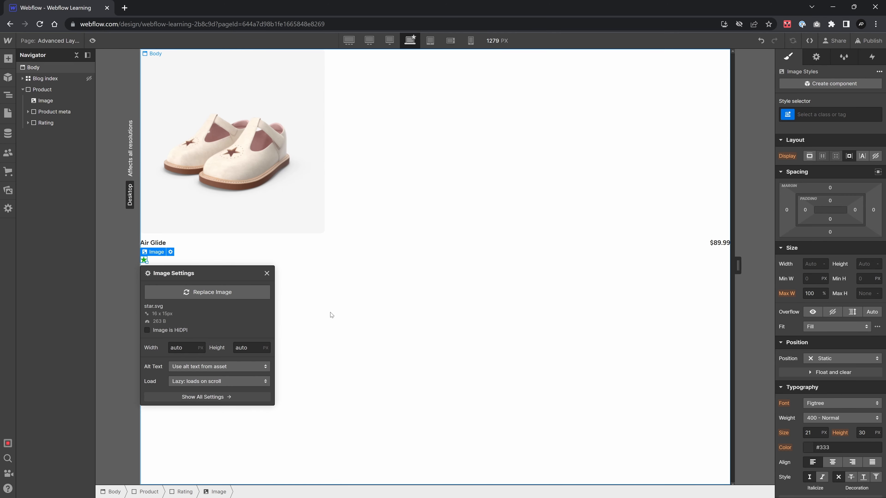
left_click(215, 249)
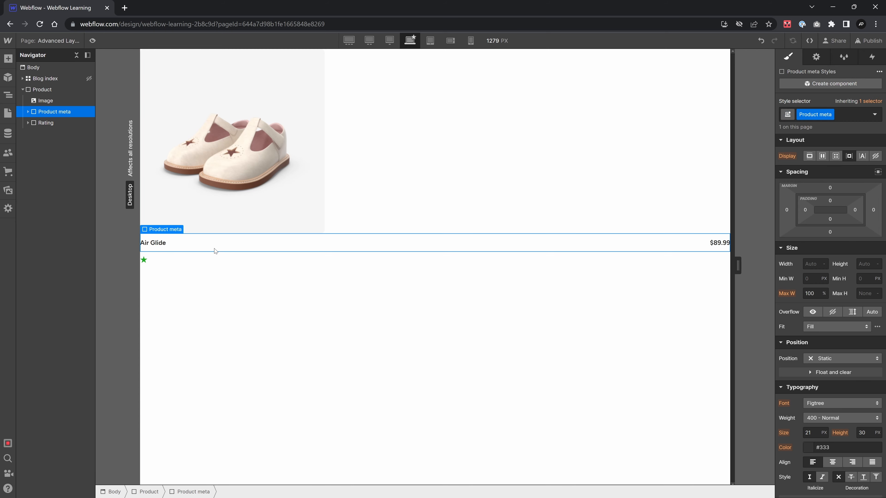
- Duplicate the star image four times inside the Rating block to make a five-star row
left_click(146, 261)
key("ctrl+d")
key("ctrl+d")
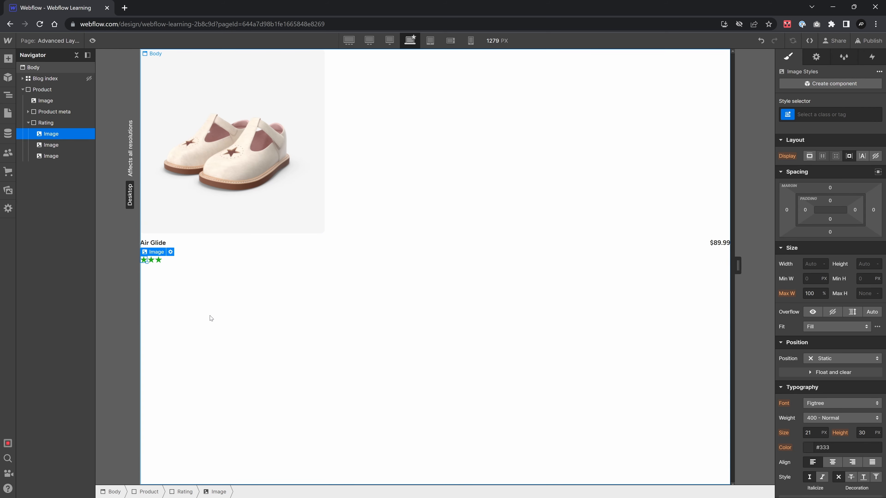
key("ctrl+d")
key("ctrl+d")
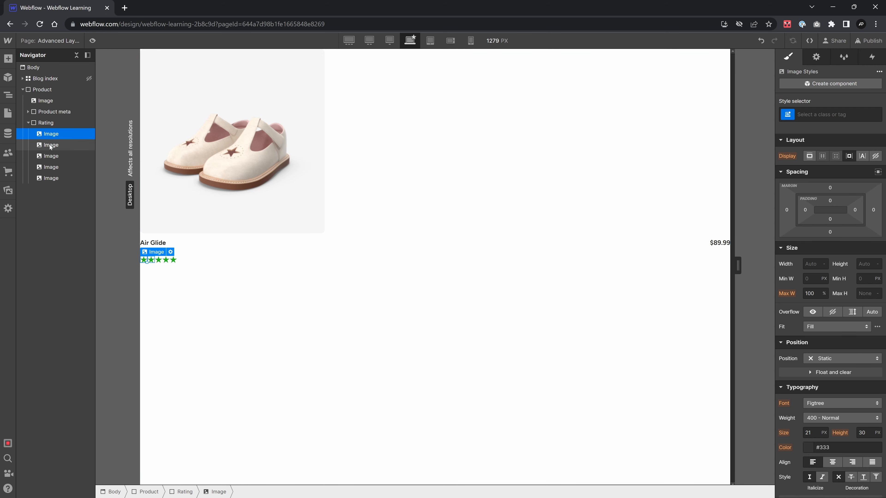
- Insert a paragraph after the first star in the Rating block and replace its placeholder text with "(21)"
key("ctrl+k")
type("pa")
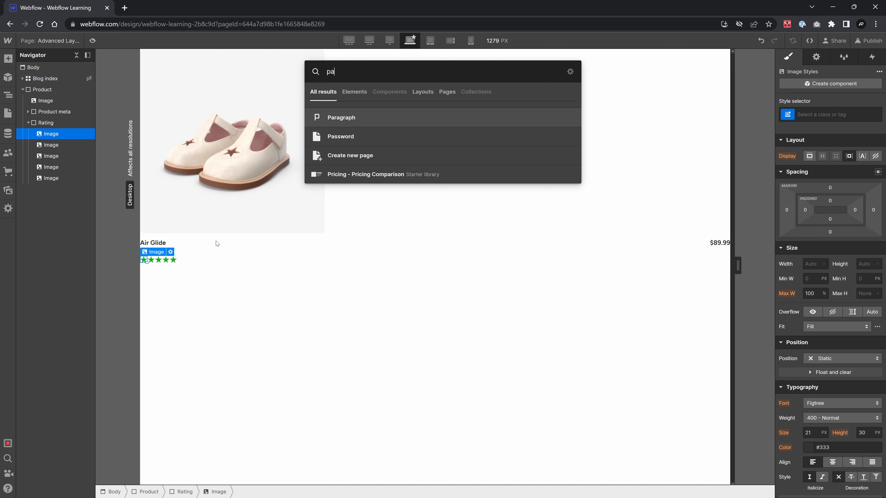
key("Return")
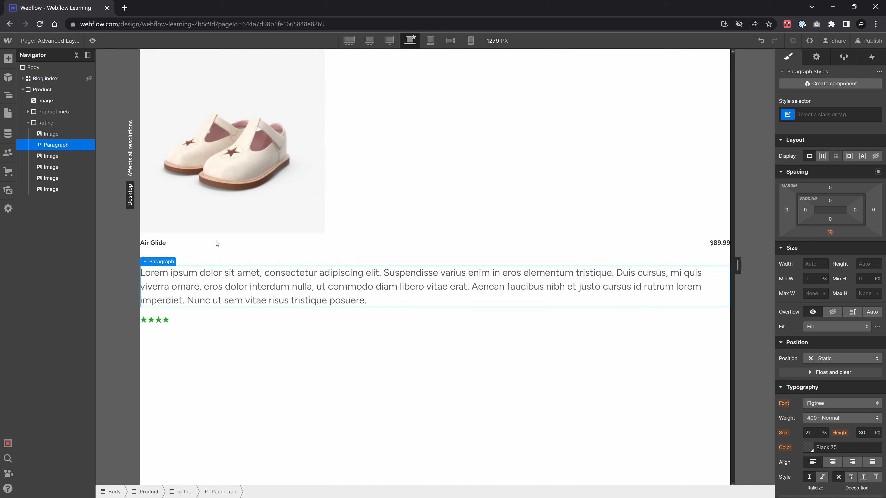
double_click(225, 292)
key("ctrl+a")
type("()")
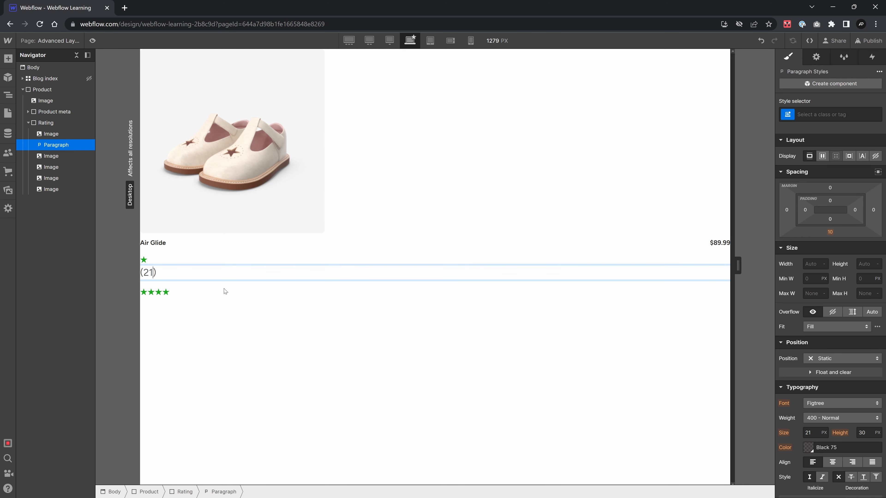
key("Escape")
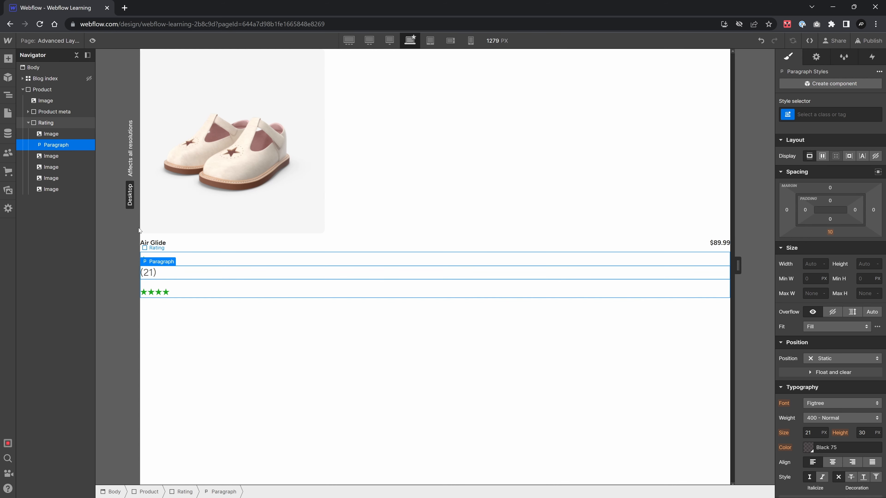
left_click(59, 124)
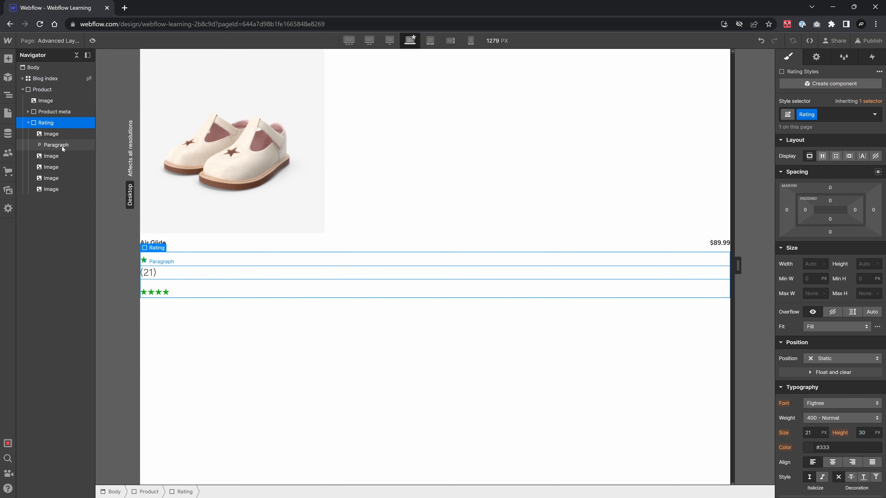
- Move the "(21)" paragraph after the last star image inside the Rating block
left_click(52, 134)
left_click(65, 146)
left_click_drag(64, 147, 58, 190)
- Lay out the Rating block as a horizontal flexbox with its children aligned to the center
left_click(56, 123)
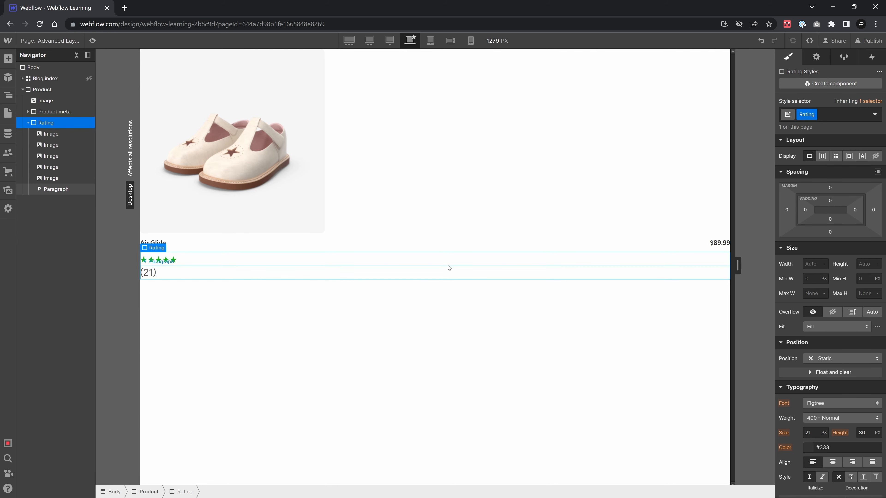
left_click(823, 156)
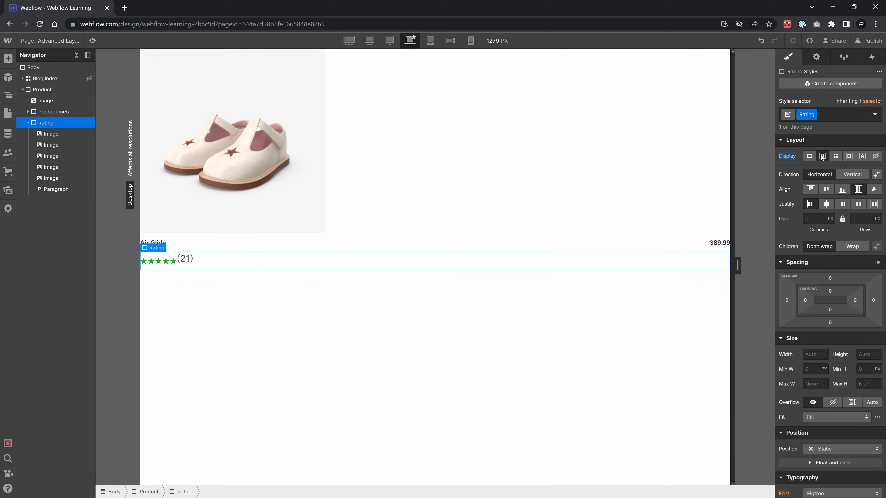
left_click(825, 189)
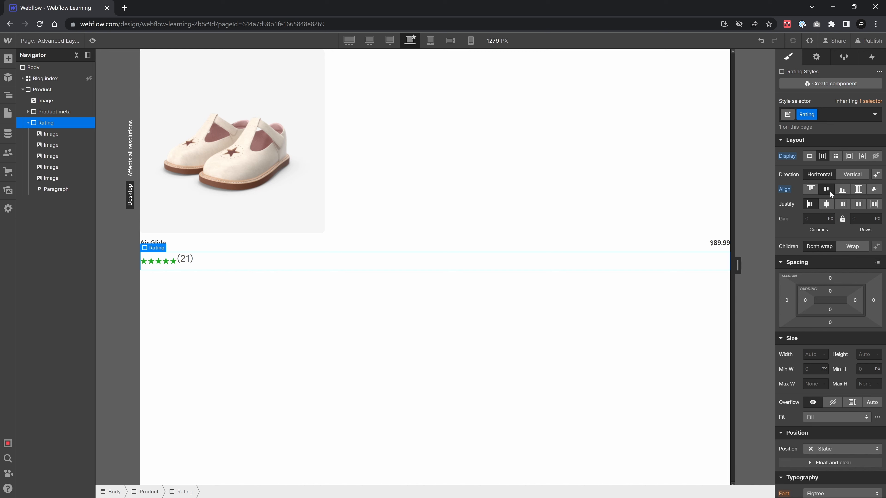
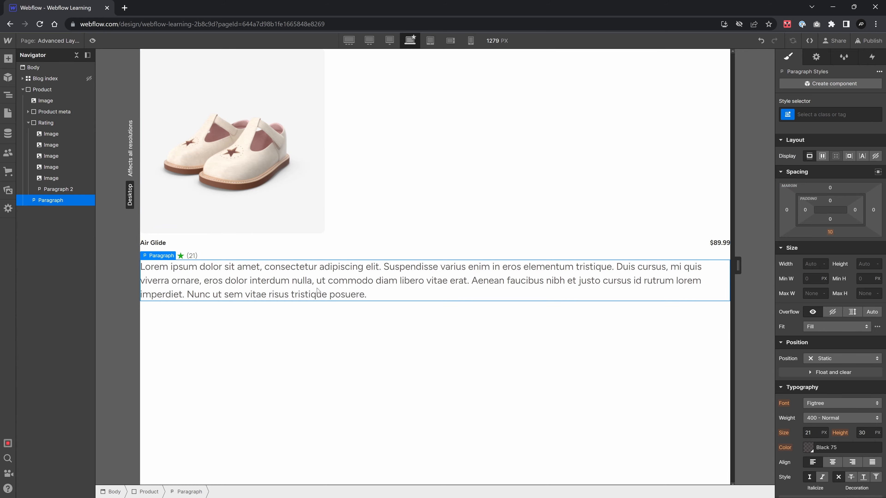
- Replace the description's placeholder text with "Running shoes with advanced air-cushioning technology for a smooth and comfortable stride."
double_click(318, 292)
key("ctrl+a")
type("Running shoes with advanced air-cushioning technology for a smooth and comfortable stride.")
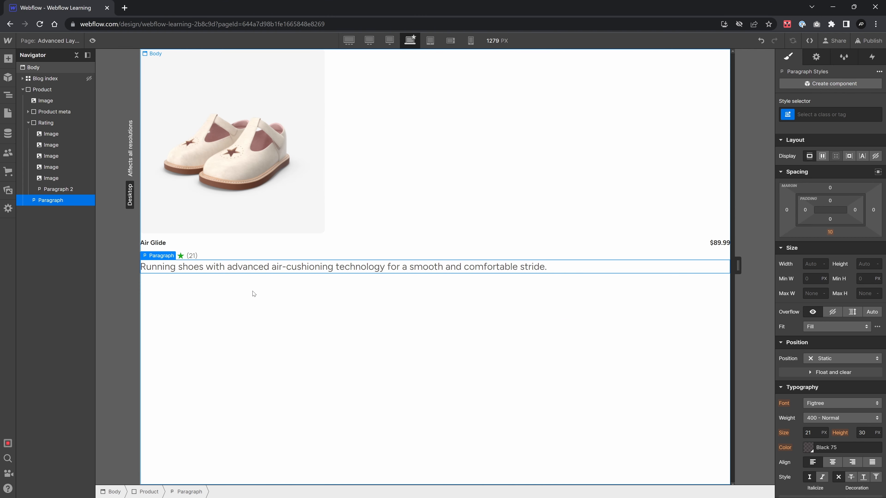
- Insert a button below the description paragraph and label it "Add to Cart"
key("ctrl+k")
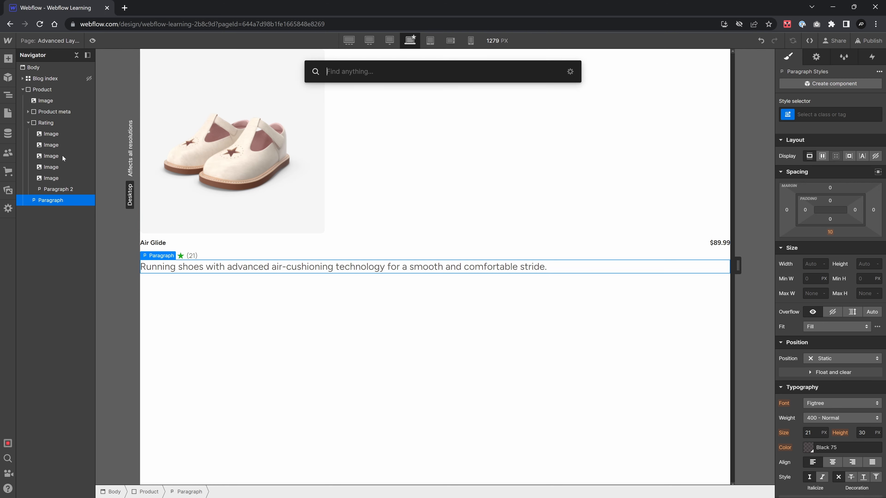
type("bu")
key("Return")
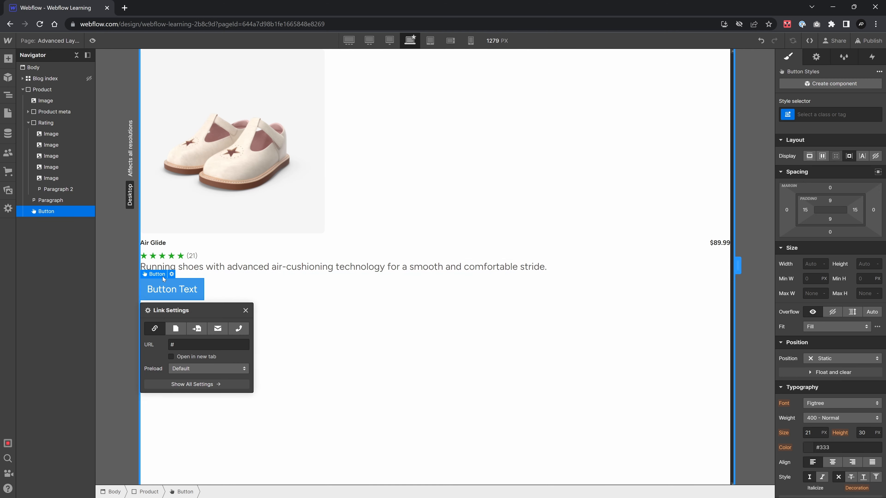
left_click(179, 290)
double_click(179, 291)
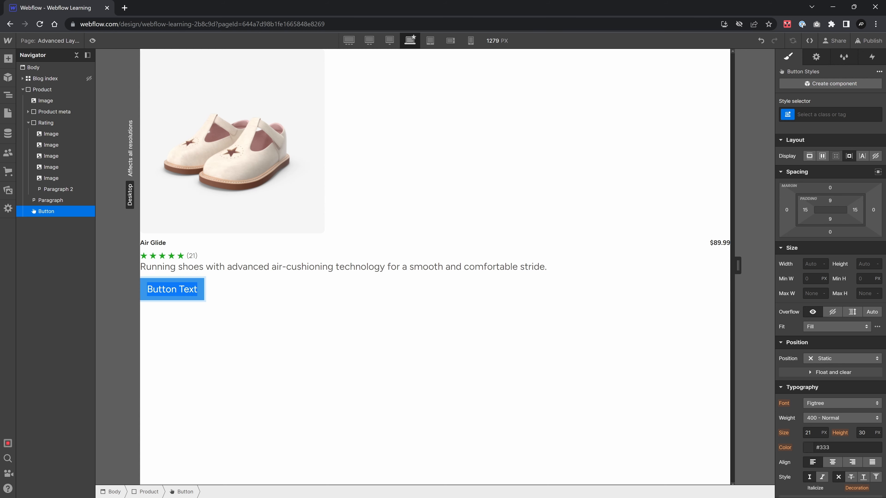
type("Add to Cart")
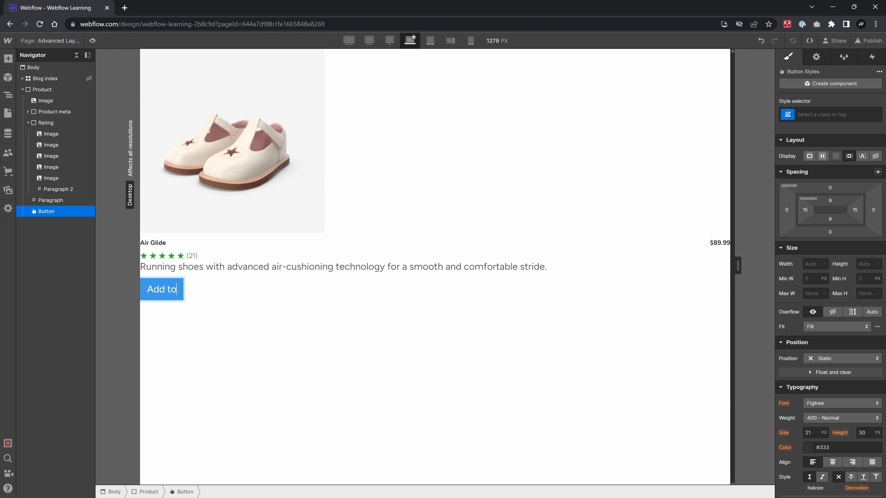
key("Escape")
left_click(230, 343)
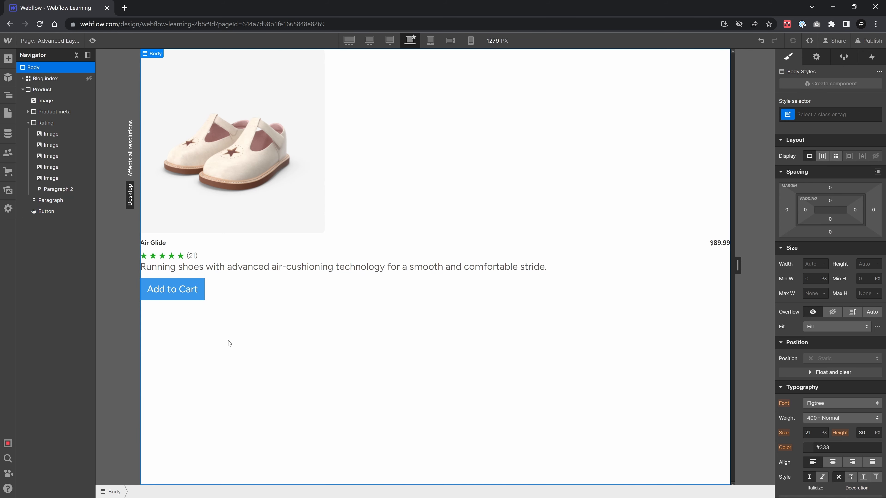
- Switch to the Figma reference and copy the Air Glide title's fill color code, 000B21
key("alt+Tab")
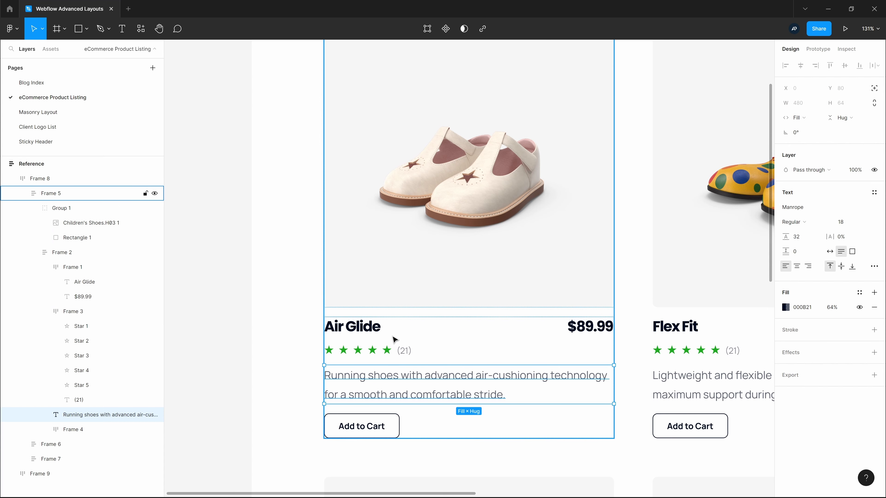
left_click(347, 328)
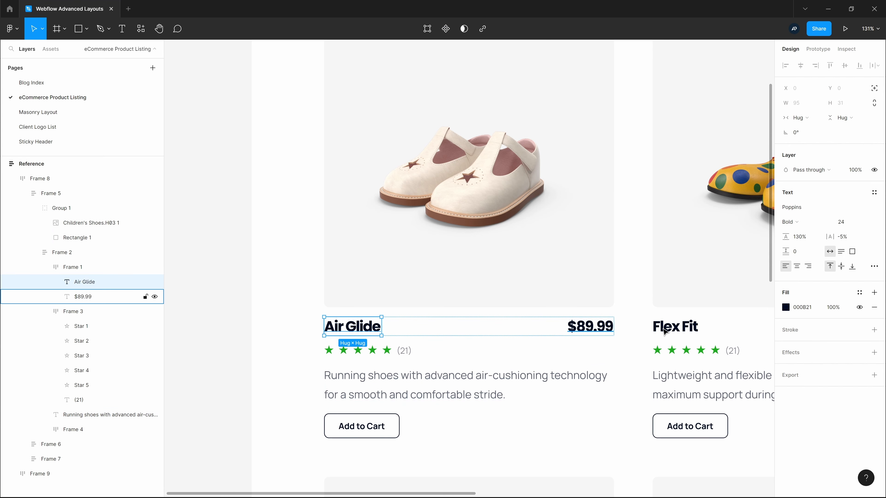
left_click(803, 308)
key("ctrl+c")
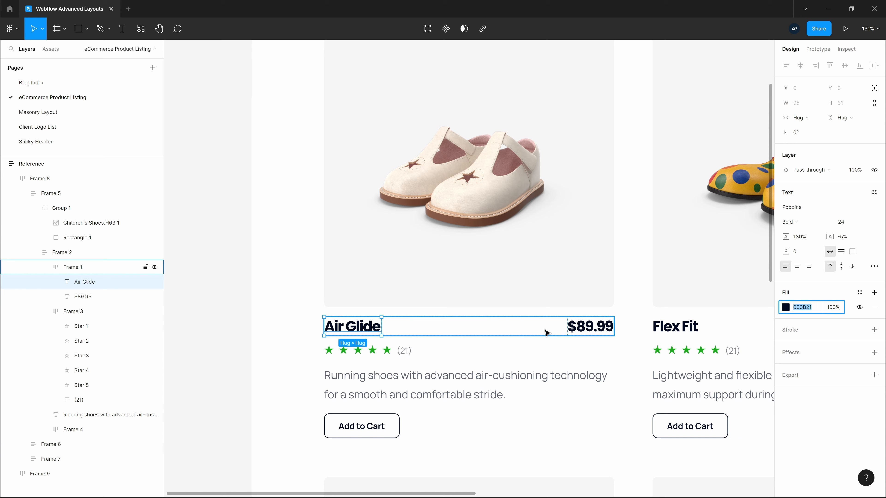
- Back in Webflow, set the Product block's text color to the copied #000b21
key("alt+Tab")
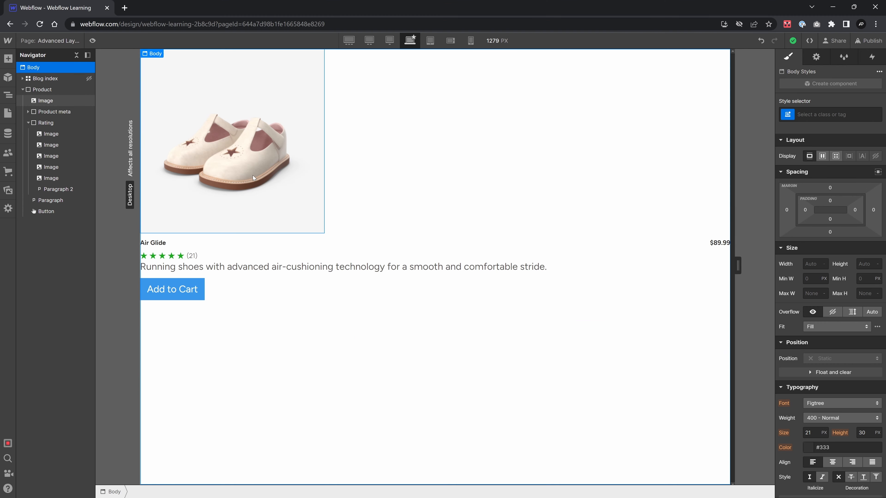
left_click(55, 90)
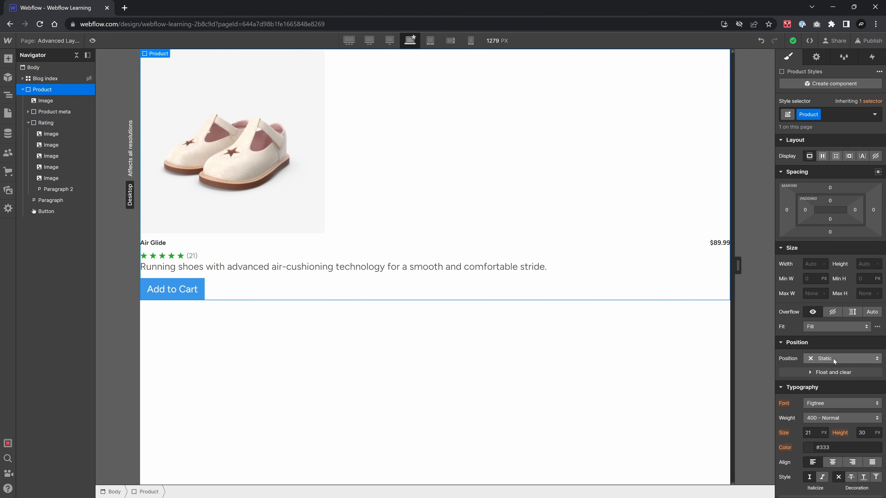
scroll(831, 343, "down", 5)
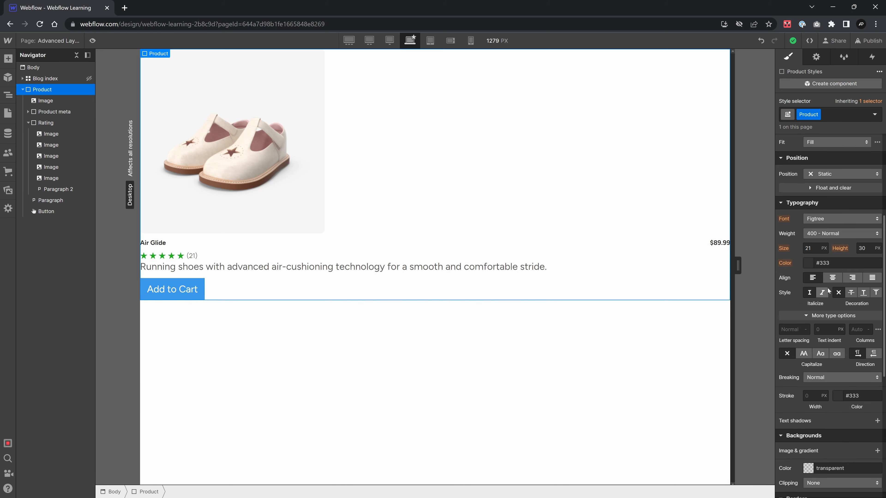
left_click(840, 265)
key("ctrl+v")
key("Tab")
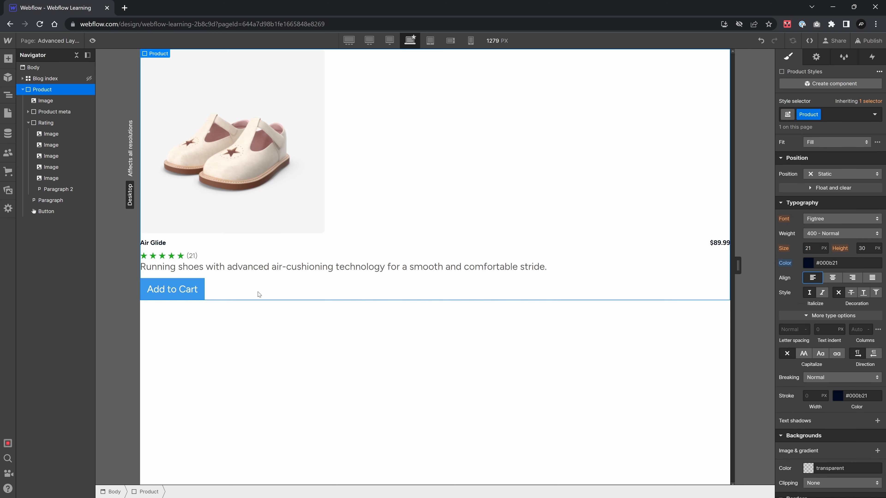
- Set the text color of the running shoes description paragraph to #000b21
left_click(223, 268)
left_click(155, 244)
left_click(193, 271)
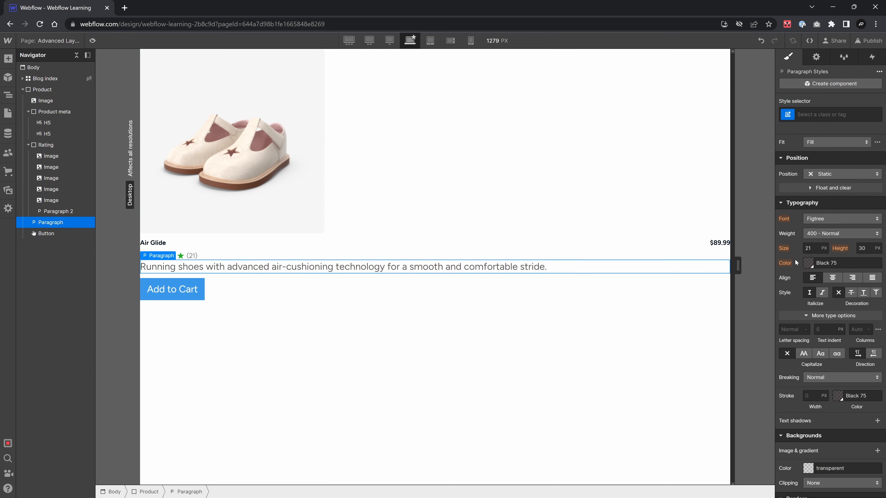
- Check the title's typography in Figma and style the Air Glide H5 in Webflow with Poppins, 24 px size and 1.3 line height
key("alt+Tab")
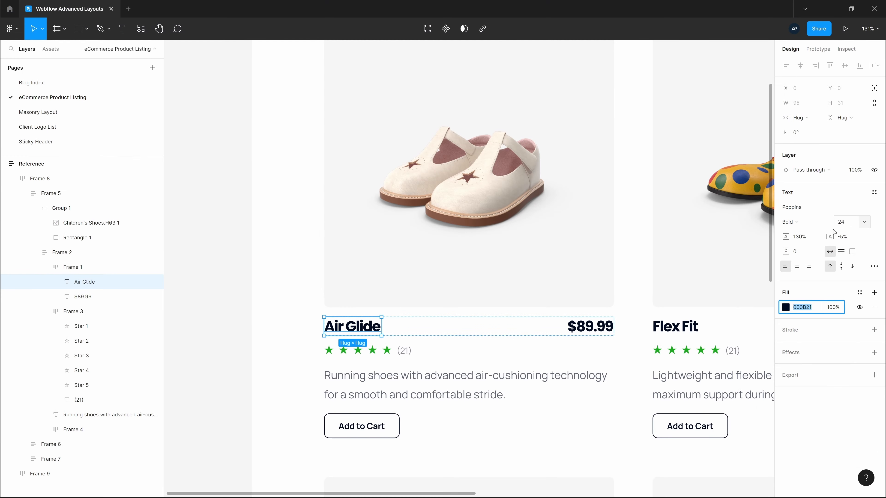
key("alt+Tab")
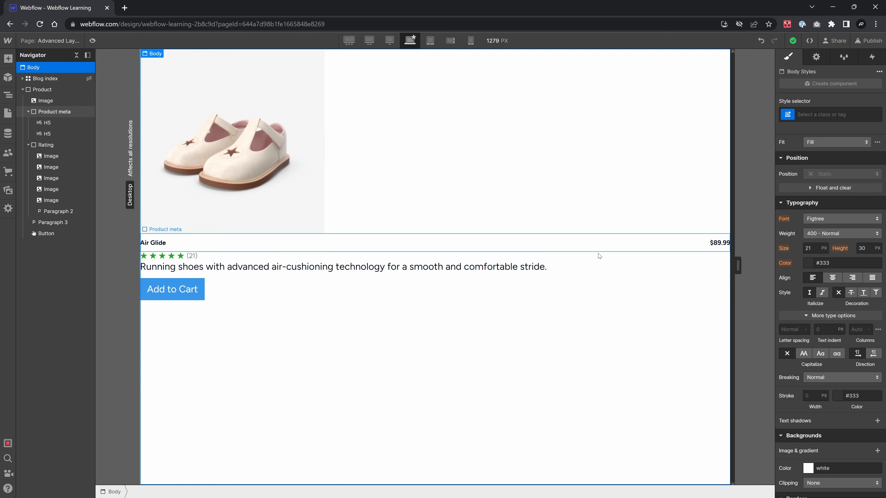
left_click(157, 243)
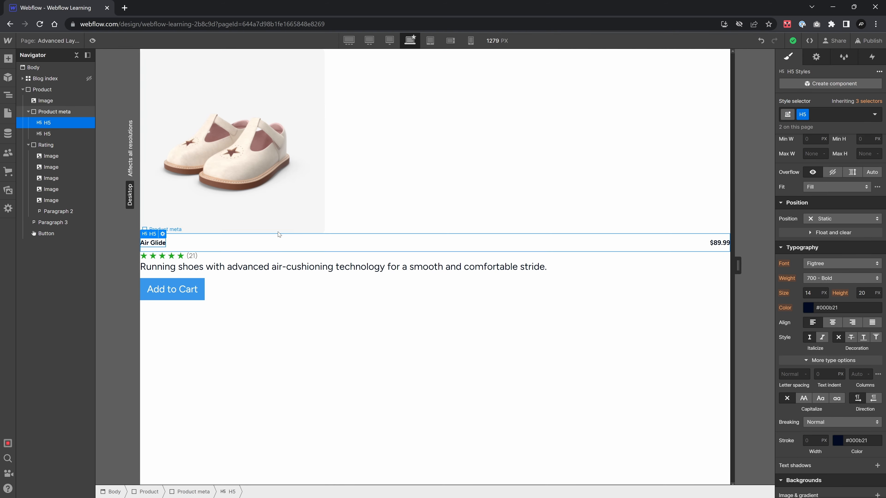
left_click(825, 260)
left_click(840, 346)
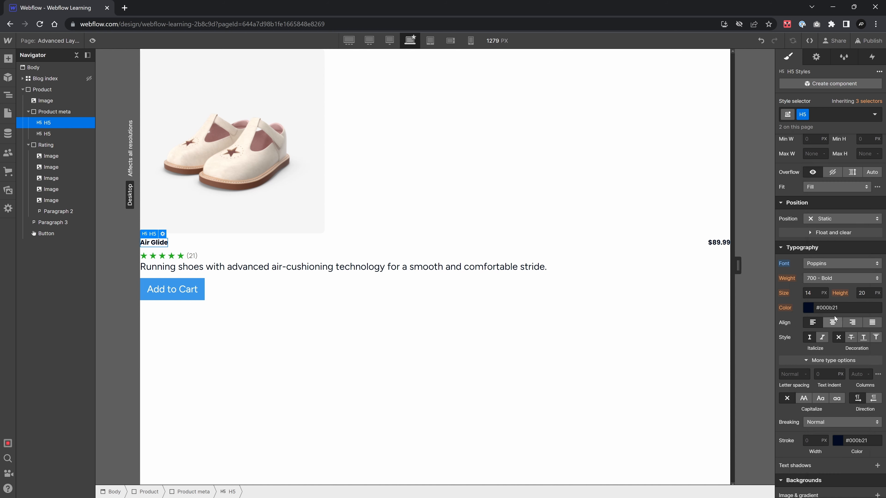
left_click(811, 294)
type("24")
left_click(865, 293)
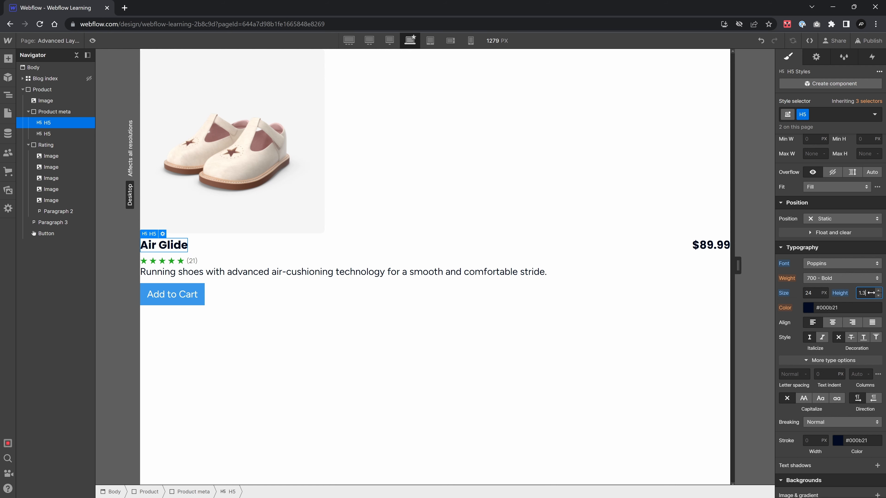
left_click(373, 362)
- Look up the description's typography in Figma and give the Webflow paragraph the Manrope font, 18 px size and 32 px line height
key("alt+Tab")
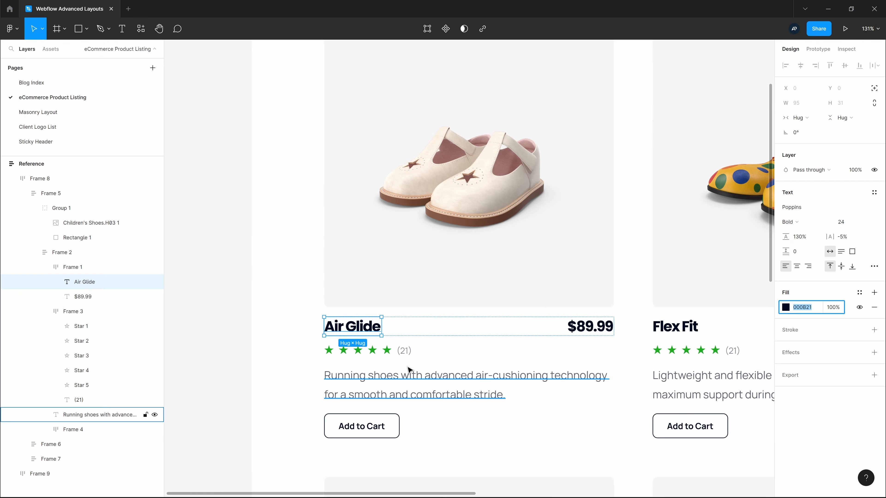
left_click(430, 379)
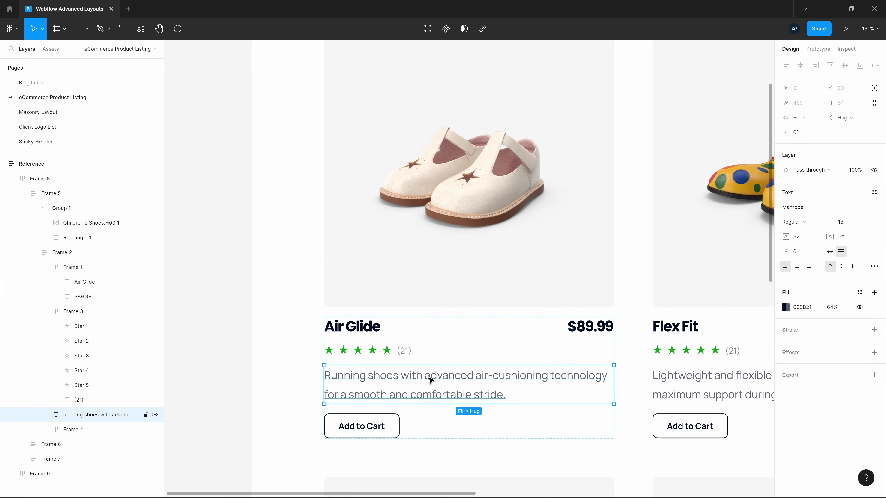
key("alt+Tab")
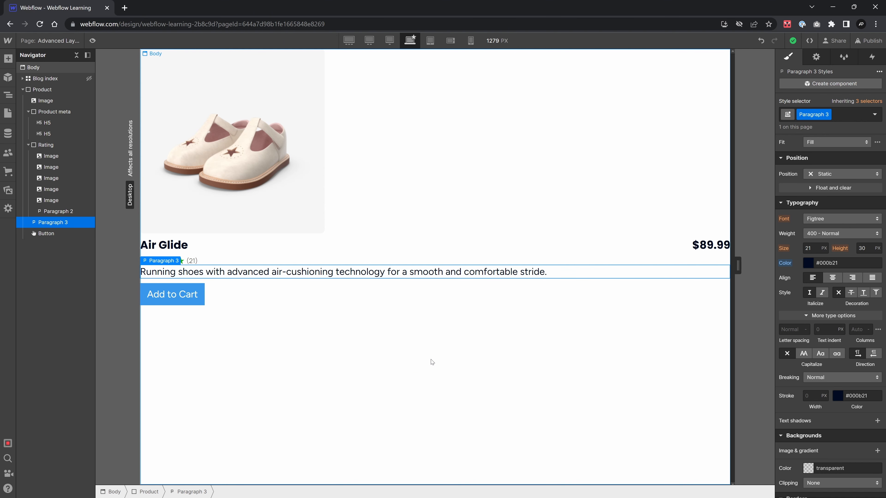
left_click(825, 218)
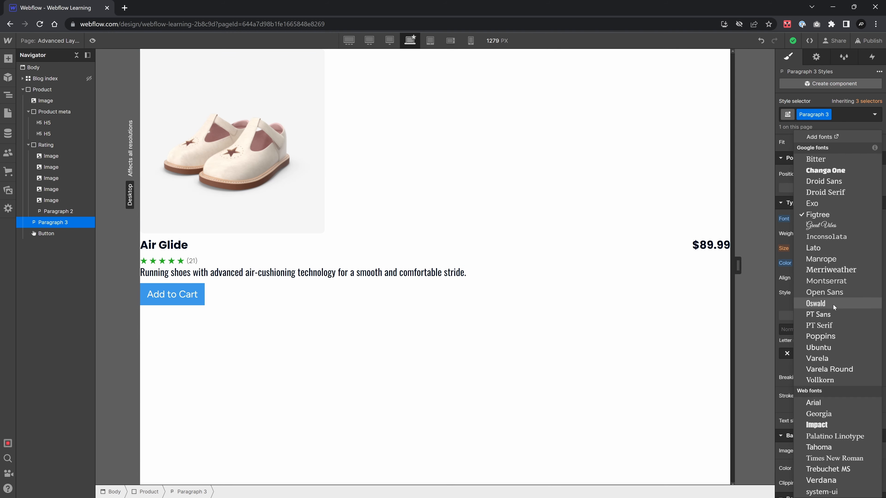
left_click(834, 261)
left_click(816, 250)
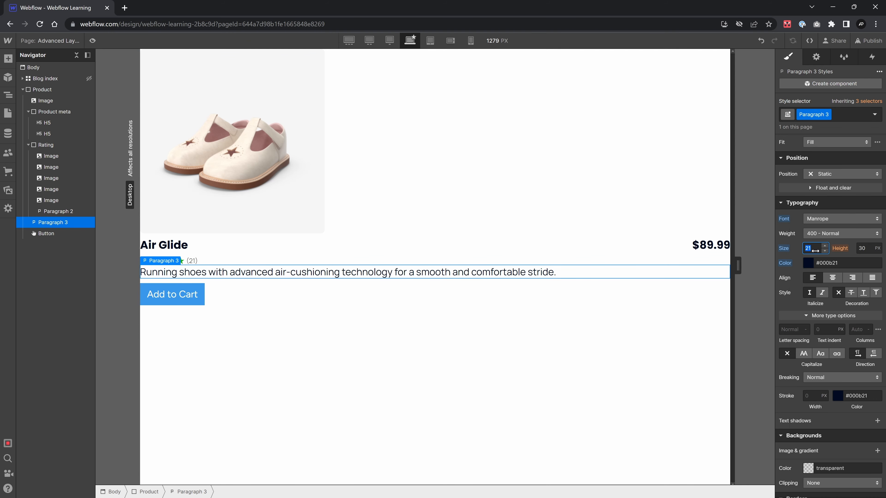
type("18")
key("Tab")
type("32")
key("Tab")
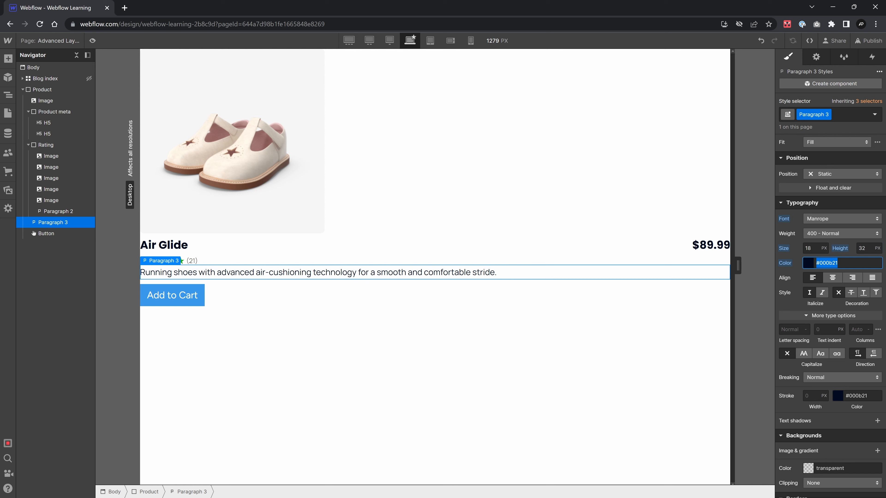
- Check the description's fill opacity in Figma and set the alpha of the paragraph's text color in Webflow to 64
key("alt+Tab")
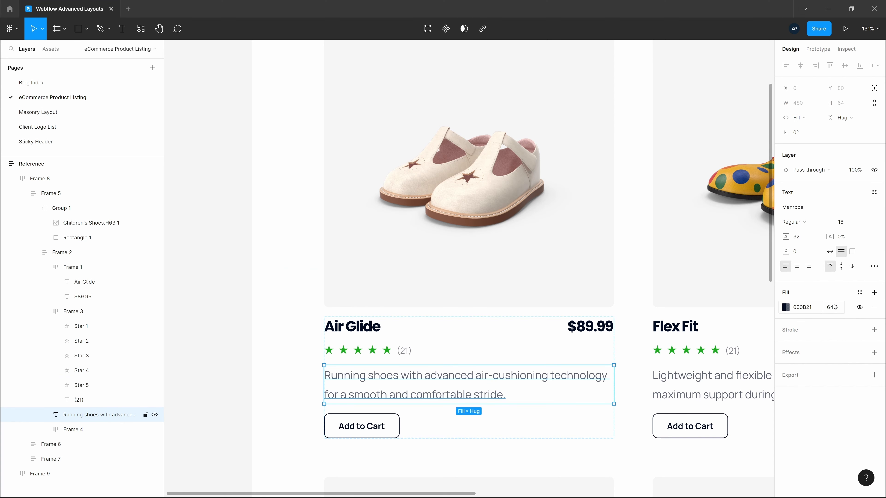
key("alt+Tab")
left_click(812, 265)
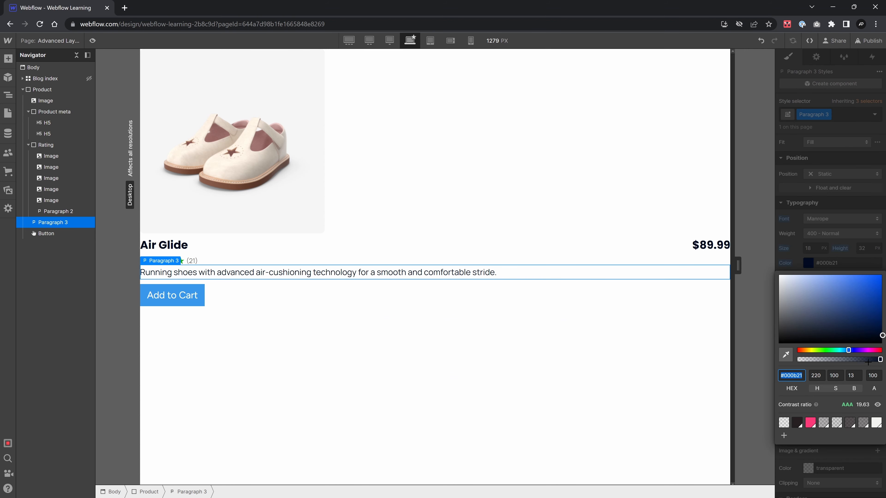
left_click(873, 376)
type("64")
key("Return")
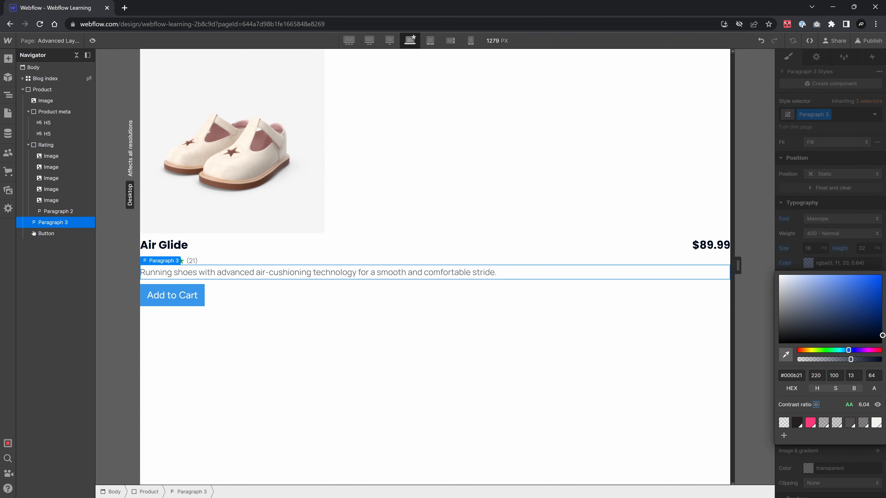
left_click(834, 261)
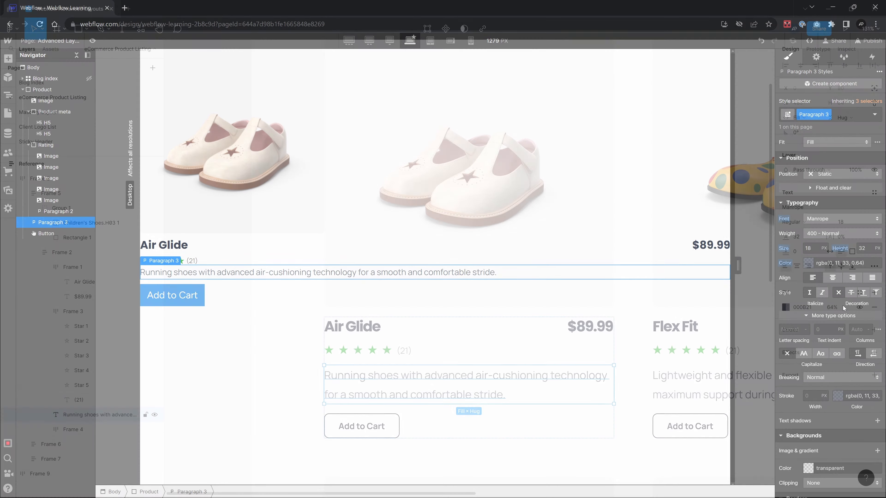
- Style the Add to Cart button's text with the Manrope font and a 14 px size
left_click(183, 299)
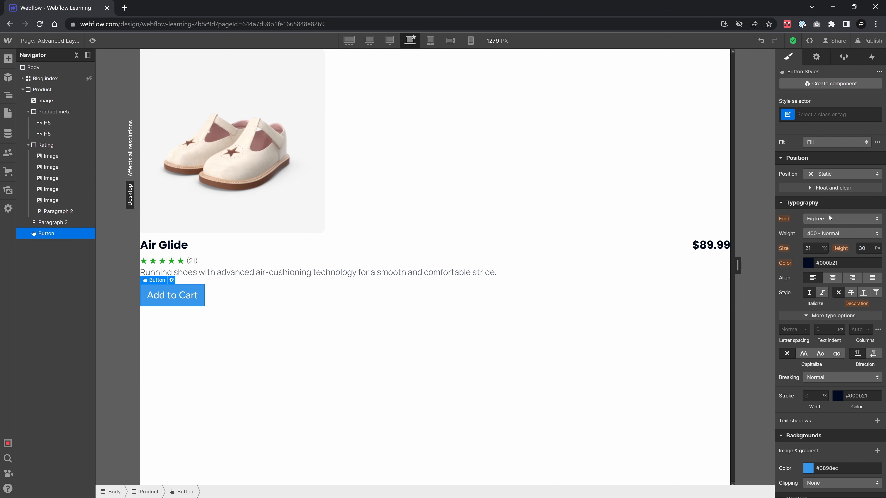
left_click(828, 214)
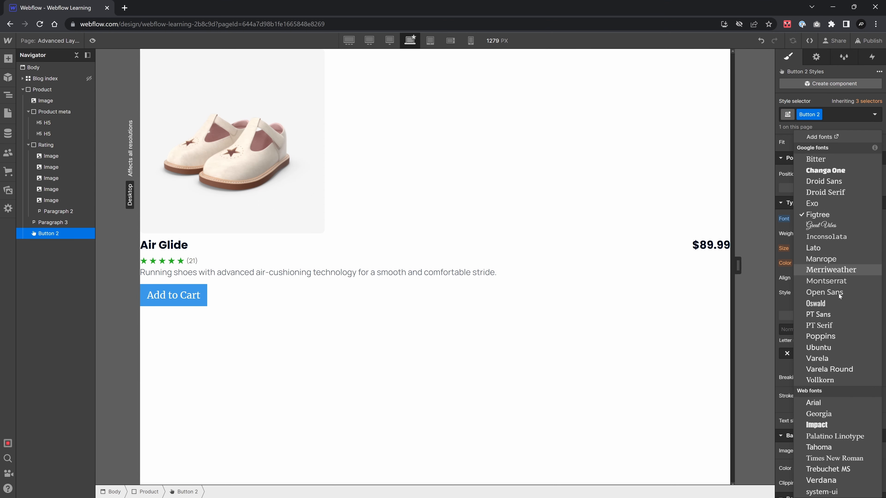
left_click(836, 258)
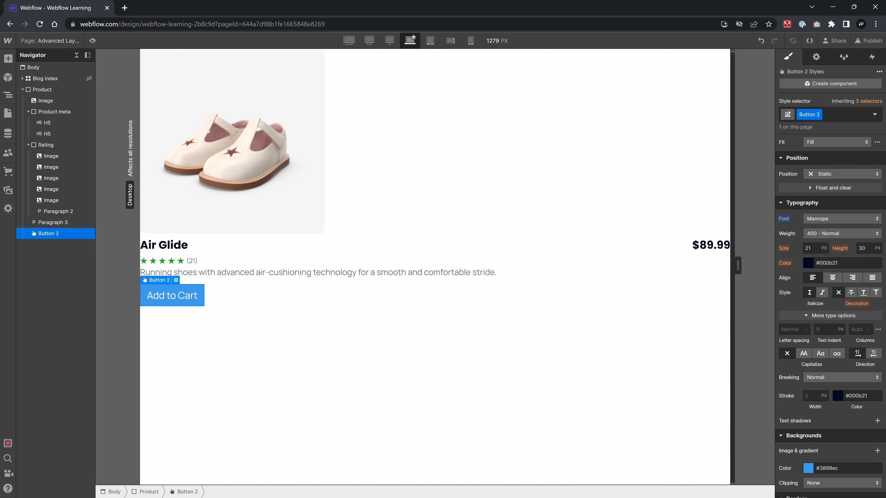
left_click(816, 247)
type("14")
- Set the button text's weight to 700 - Bold, check its line height in Figma, and set the Webflow line height to 1.2
left_click(864, 248)
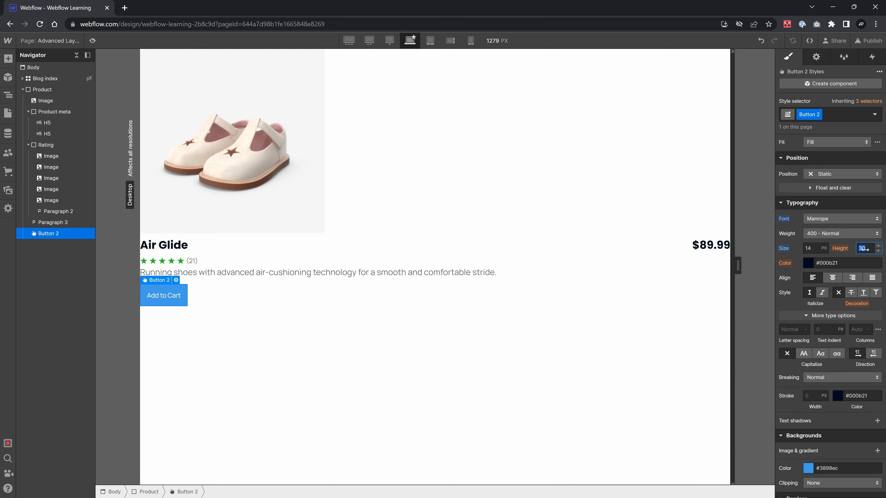
left_click(836, 234)
left_click(834, 267)
key("alt+Tab")
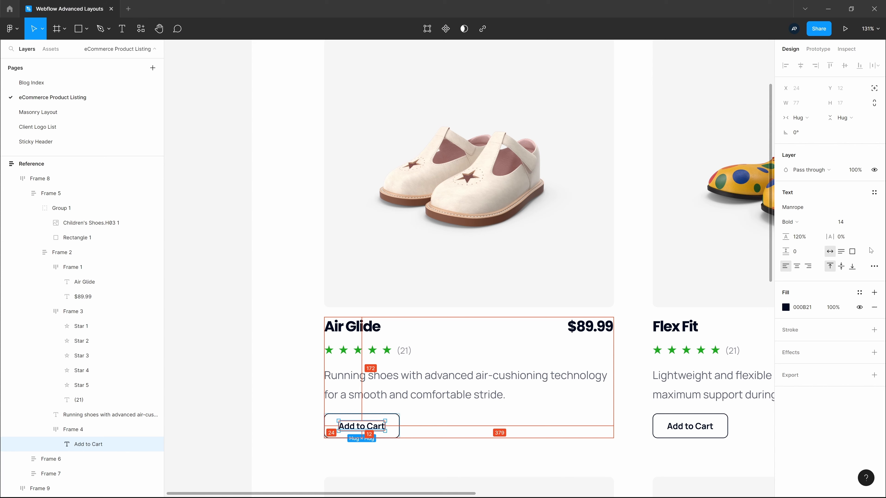
key("alt+Tab")
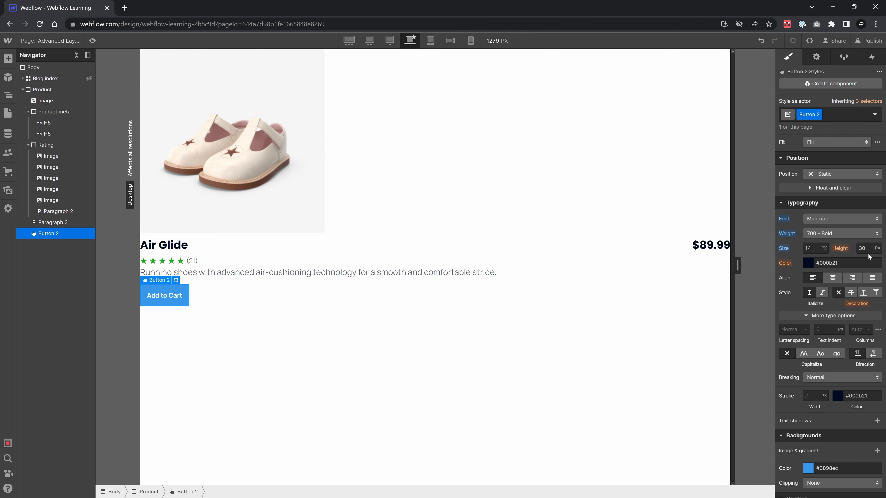
type("1.2")
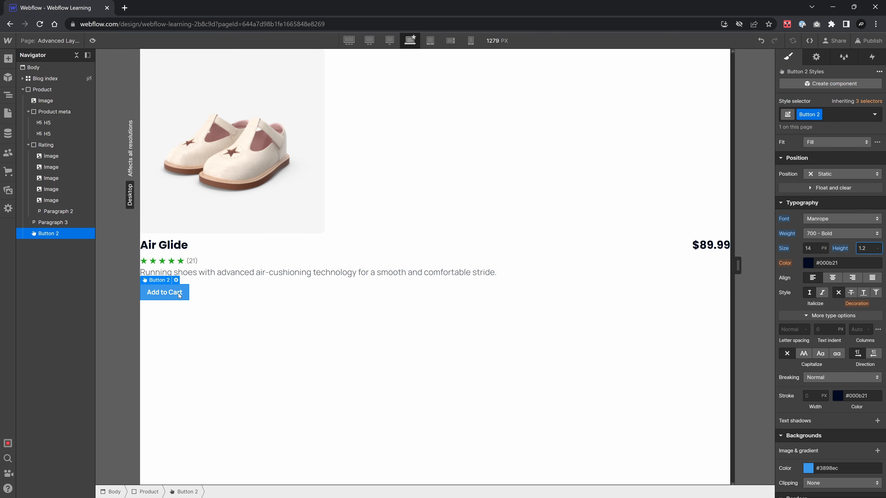
- Make the Add to Cart button's background color transparent
scroll(831, 314, "down", 5)
left_click(808, 284)
left_click(783, 426)
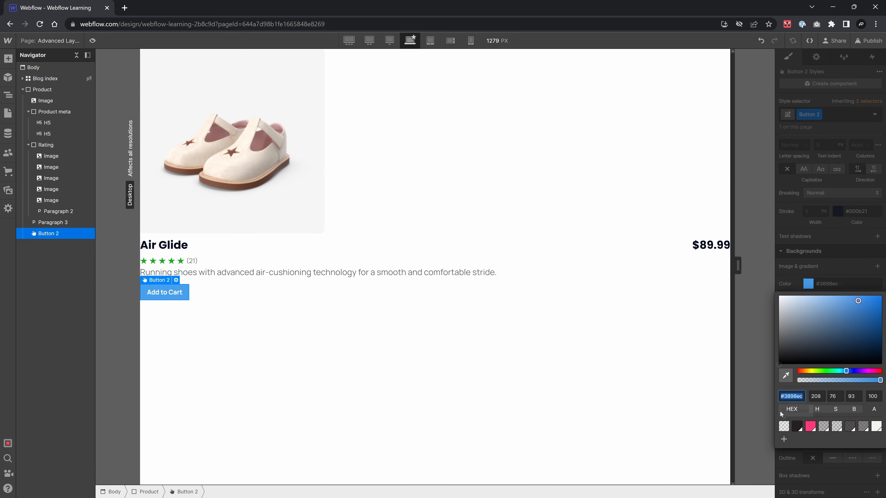
left_click(809, 285)
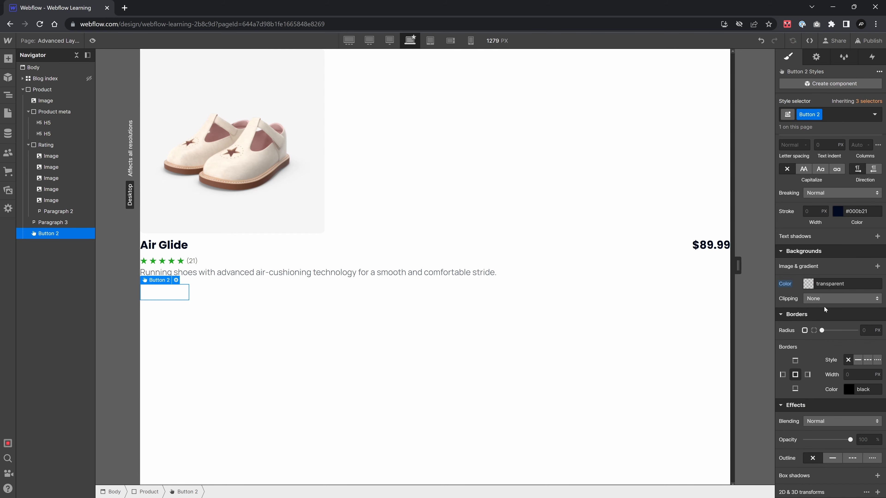
- Check the button frame's stroke in Figma and give the Webflow button a solid 1 px border in #000b21
left_click(868, 330)
key("alt+Tab")
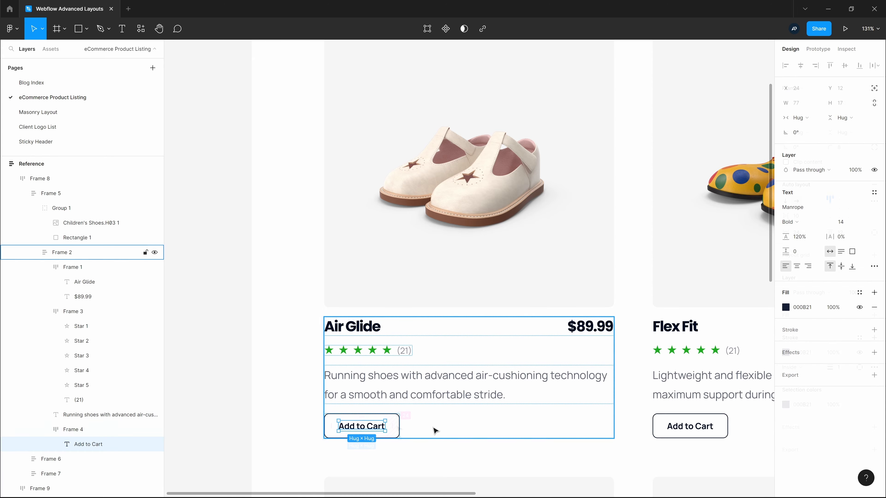
left_click(397, 427)
key("alt+Tab")
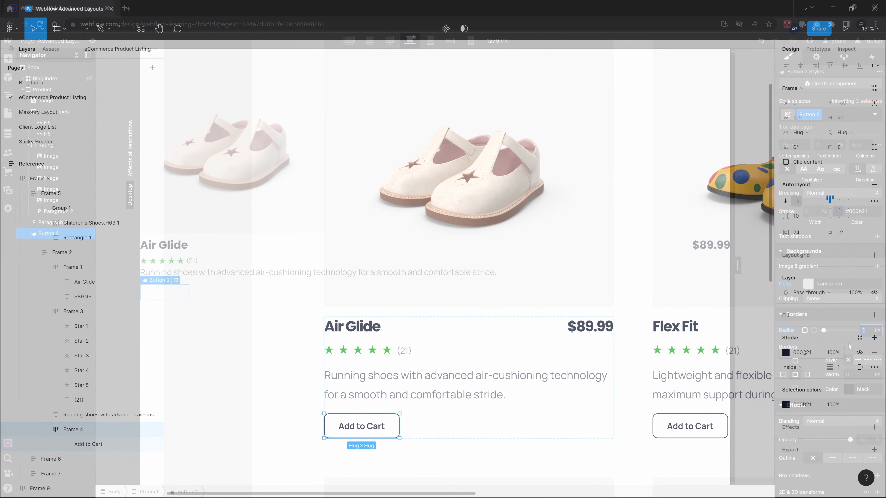
left_click(858, 360)
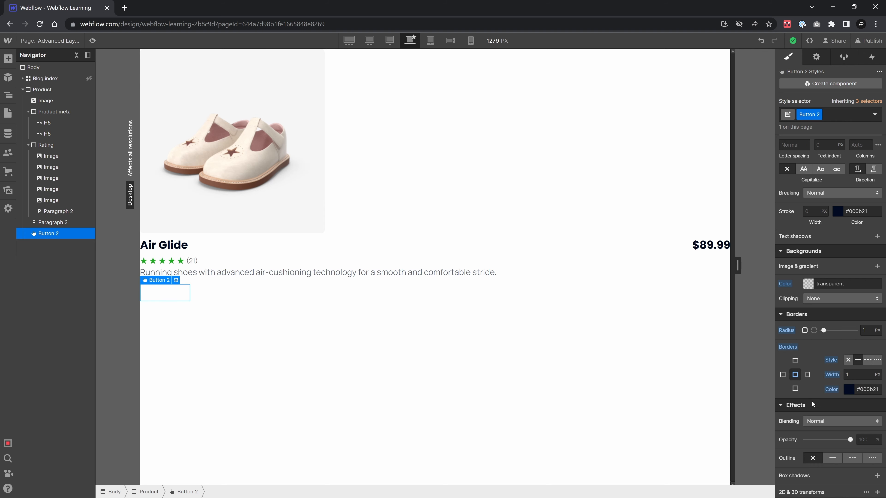
- Check the button's corner radius in Figma and set the Webflow button's border radius to 8 px
key("alt+Tab")
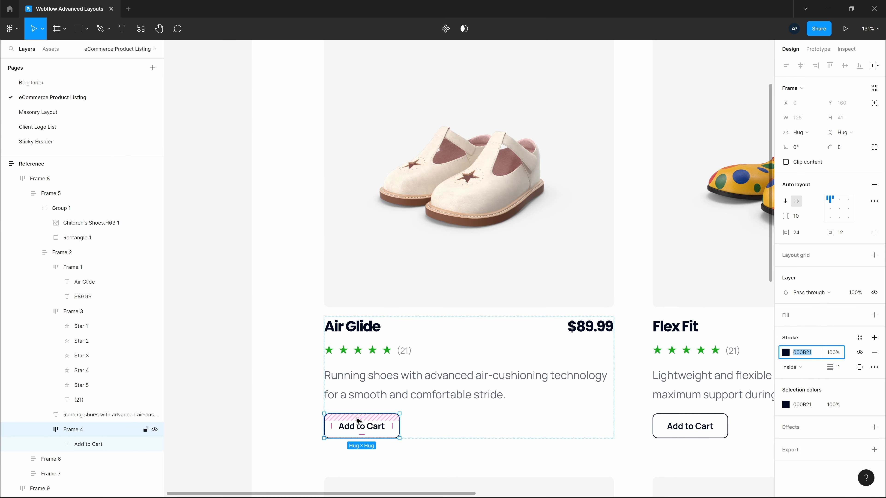
key("alt+Tab")
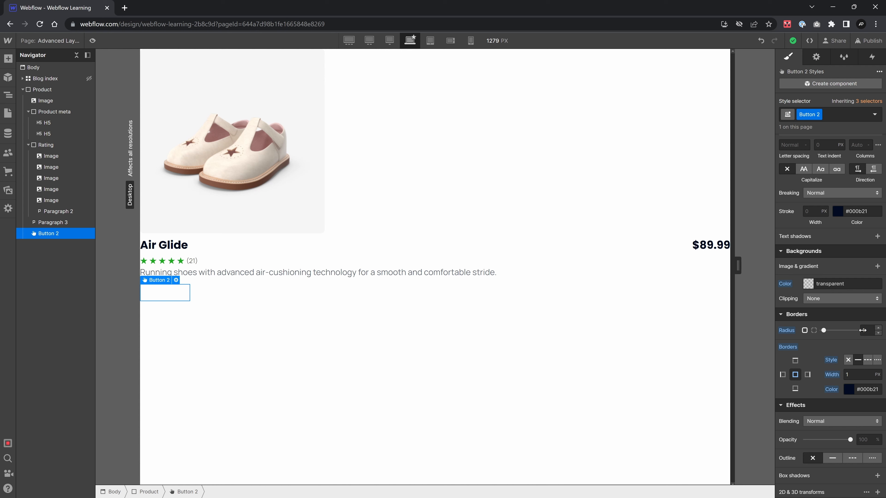
left_click_drag(866, 331, 869, 341)
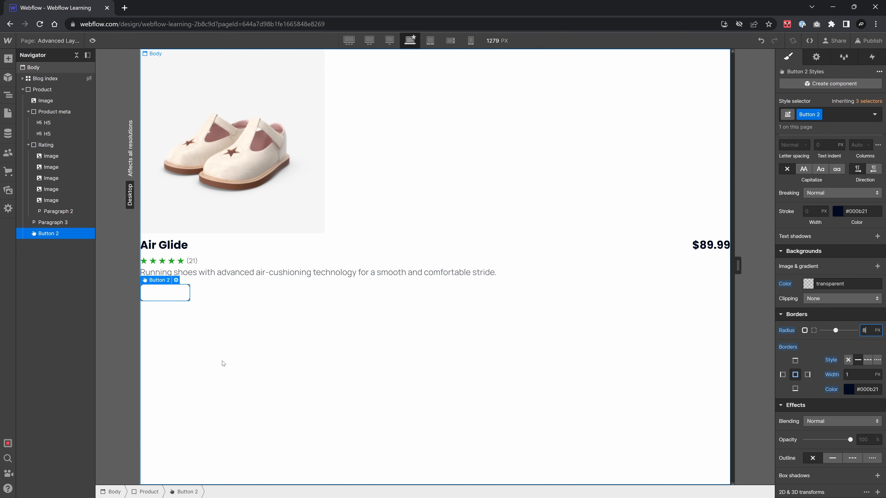
left_click(219, 346)
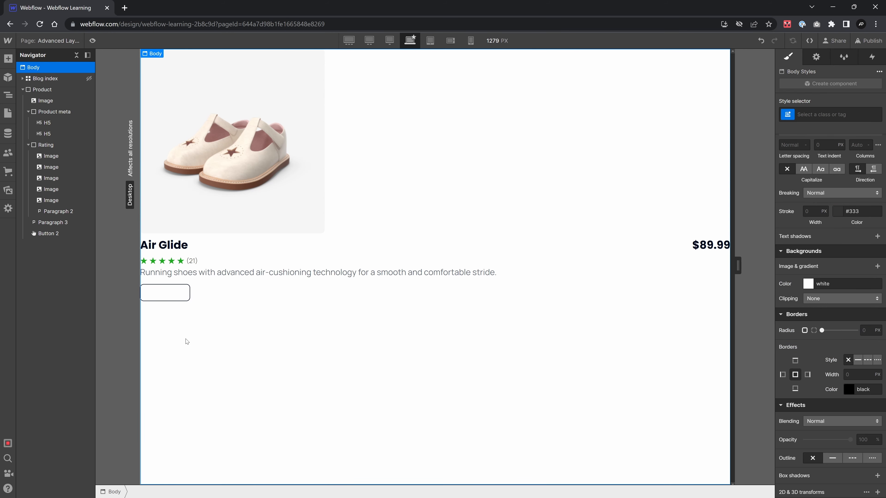
- Set the Add to Cart button's text color to #000b21
left_click(170, 293)
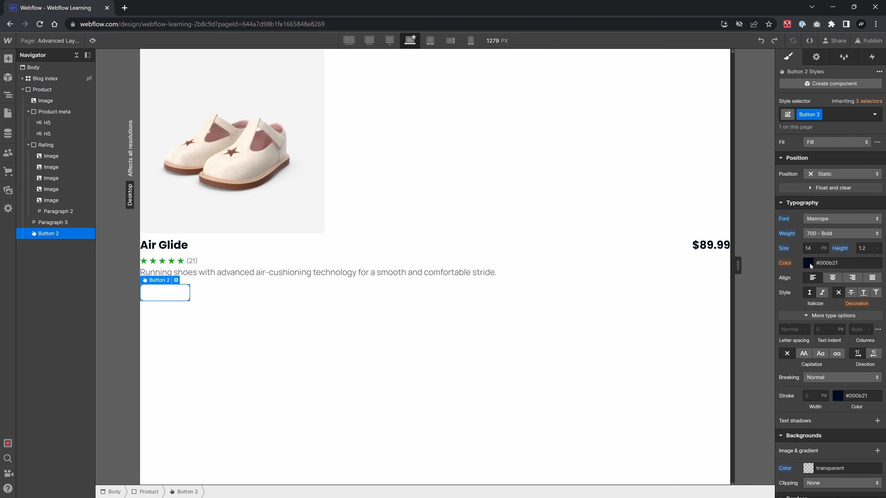
left_click(810, 263)
key("ctrl+c")
key("Tab")
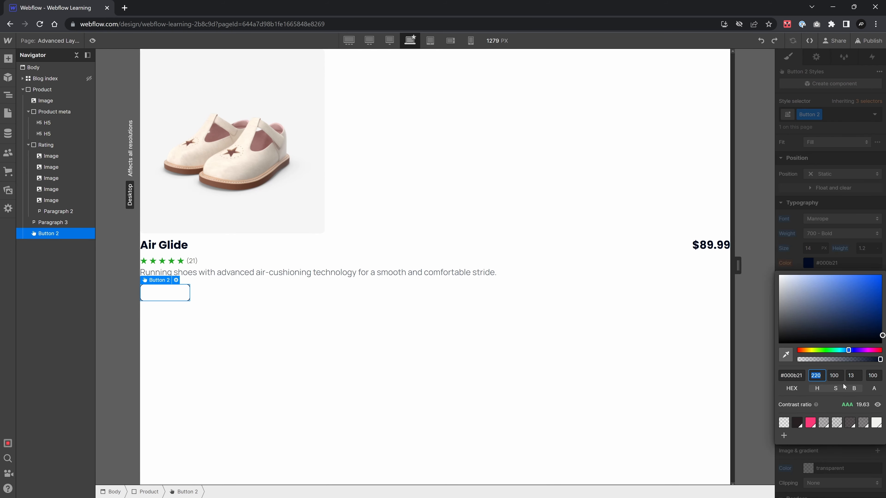
left_click_drag(879, 330, 869, 328)
left_click(791, 376)
key("ctrl+v")
key("Tab")
left_click(564, 345)
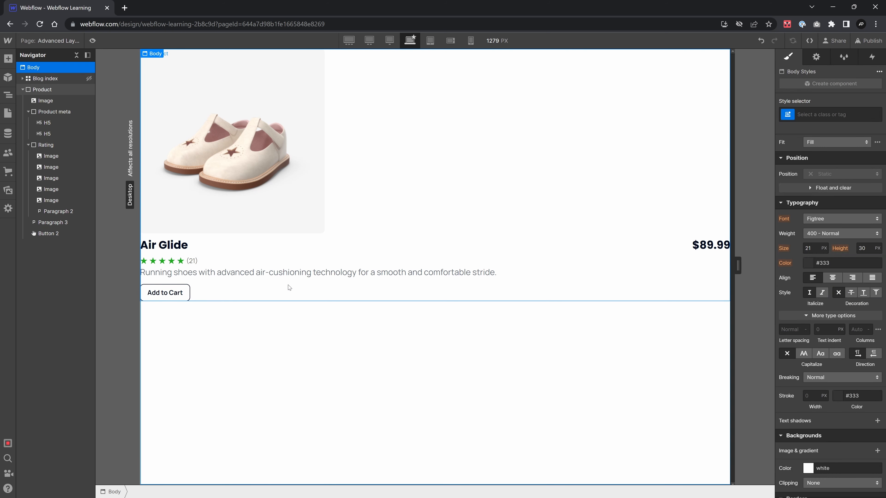
- Switch to Figma and inspect the auto layout spacing between the Air Glide card's title, rating, description and button
key("alt+Tab")
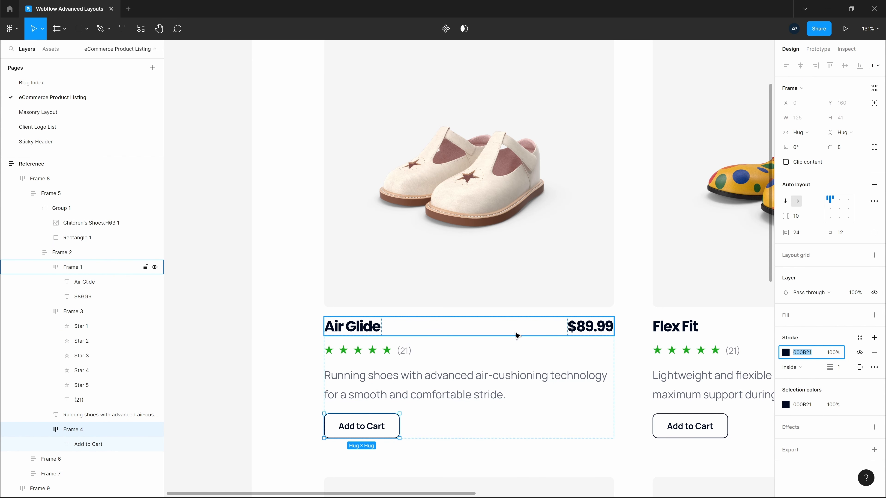
left_click(518, 334)
left_click(433, 347)
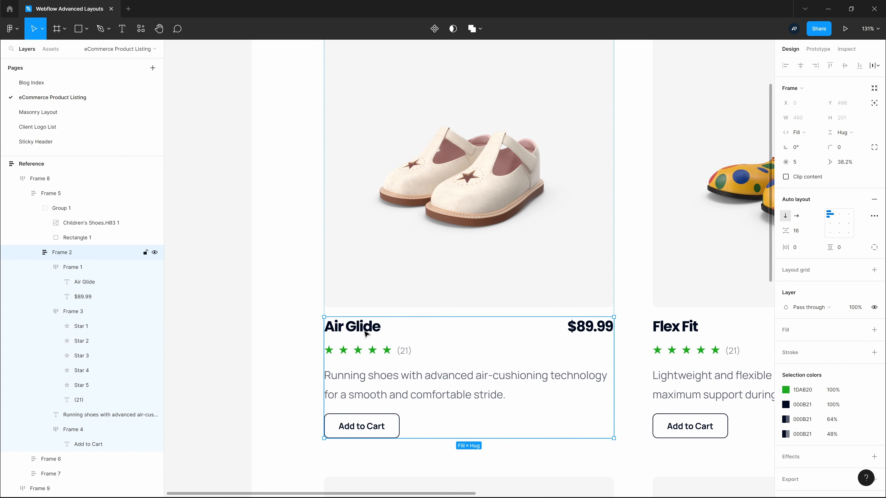
left_click(356, 329)
left_click(450, 350)
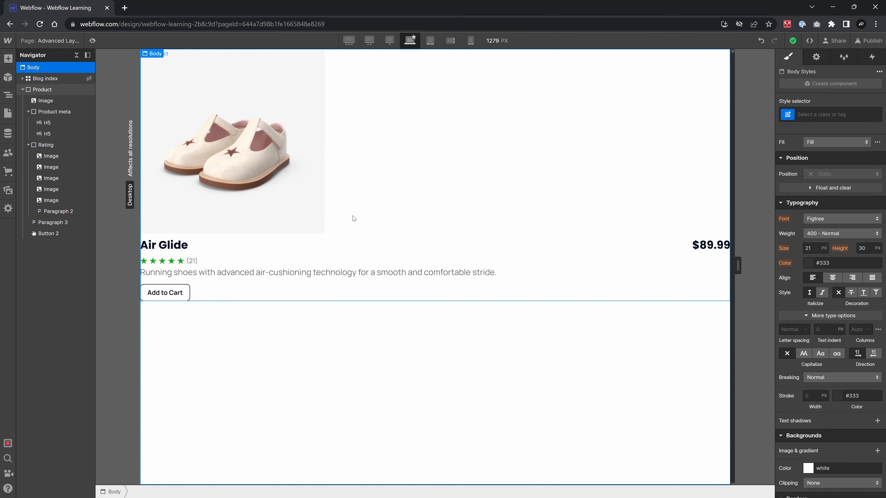
- In Webflow, make the Product block a vertical flex layout with a 16 px gap and its children aligned to the start
left_click(49, 89)
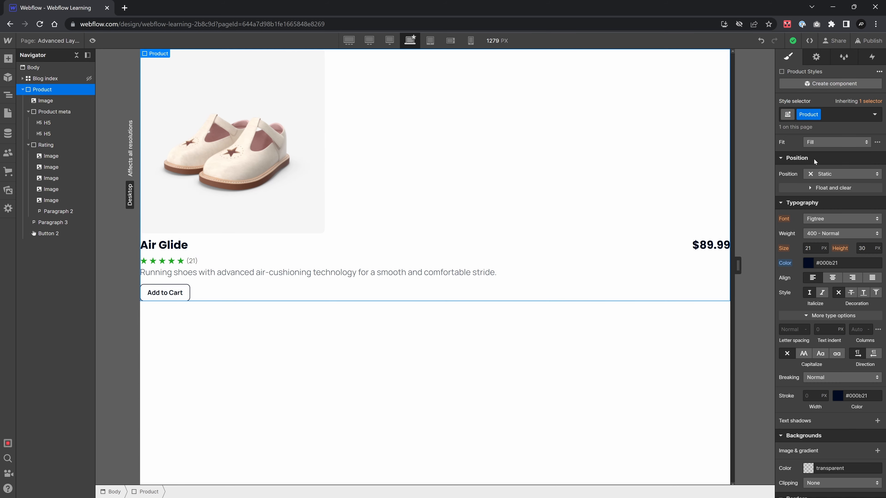
scroll(834, 150, "up", 5)
left_click(822, 156)
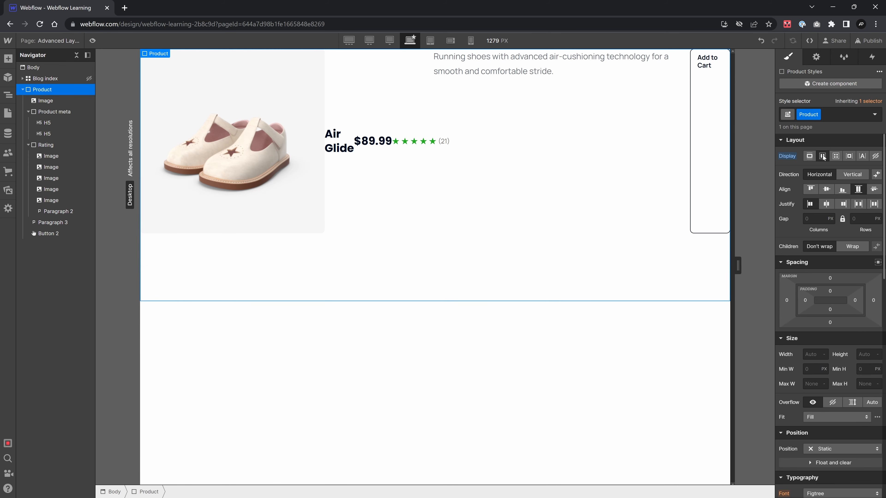
left_click(850, 176)
left_click(815, 219)
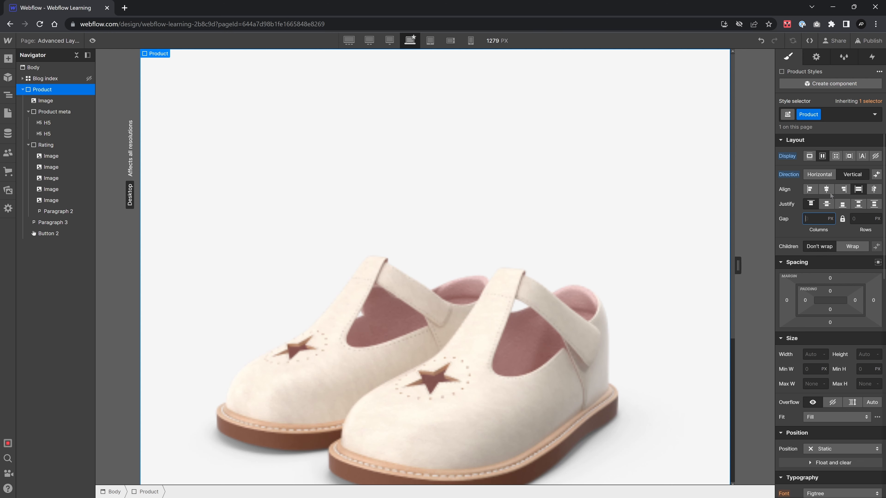
type("16")
key("Tab")
scroll(499, 207, "down", 5)
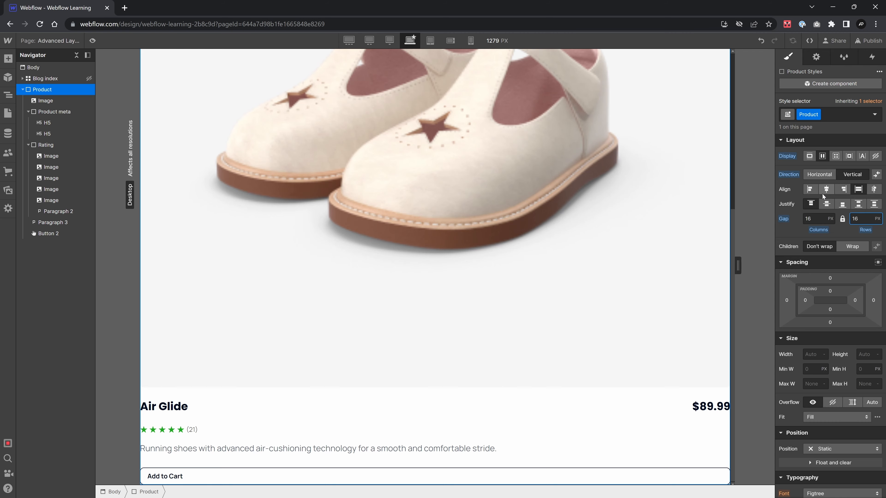
left_click(811, 190)
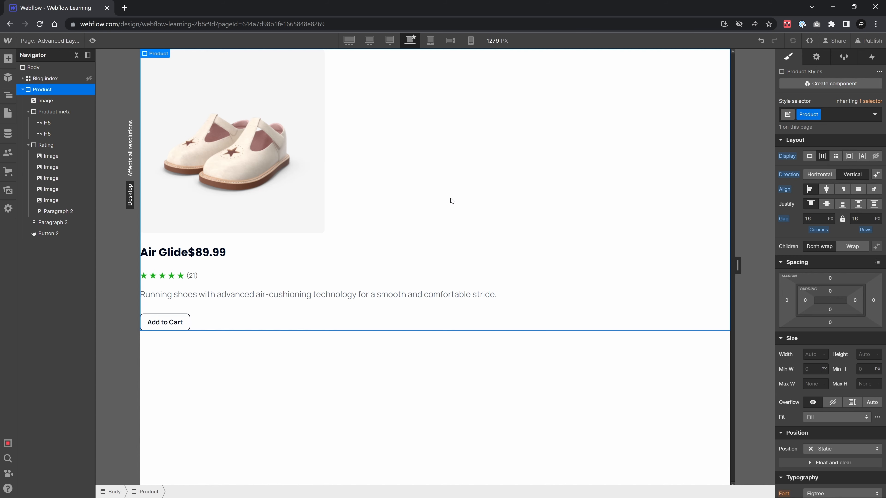
- Select the Product meta block holding the title and price and open its width for editing
left_click(187, 244)
left_click(818, 399)
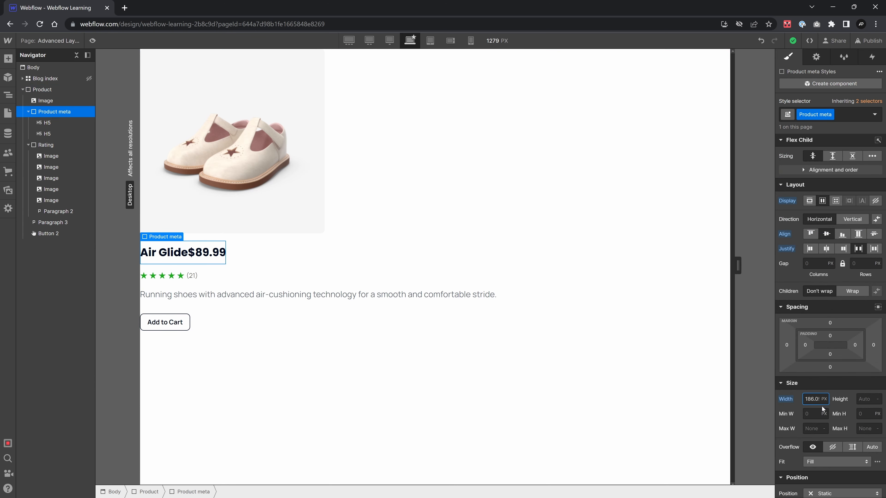
- Set the width of both the Product meta block and the product image to 100%
type("100%")
key("Return")
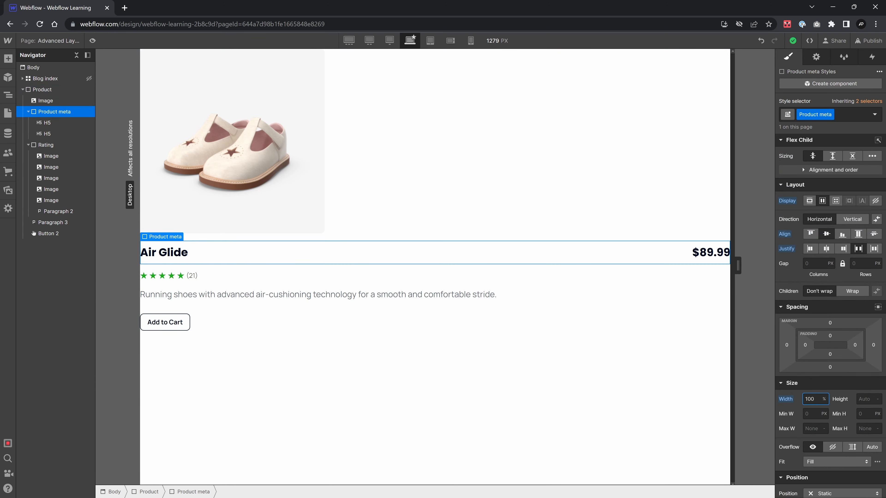
left_click(253, 176)
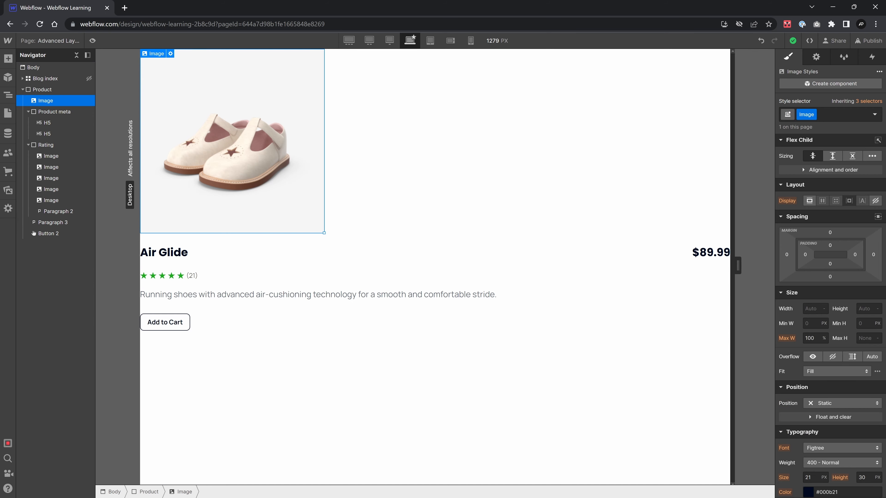
left_click(820, 309)
type("100%")
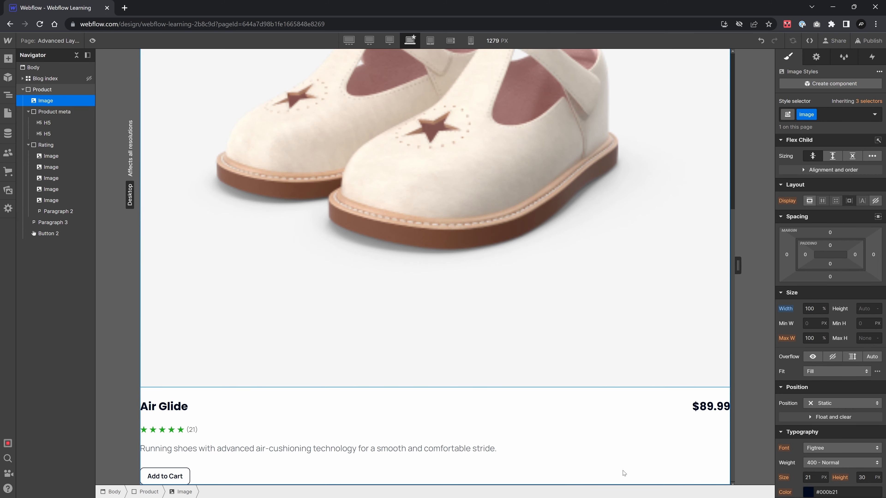
left_click(623, 474)
scroll(444, 362, "up", 5)
scroll(436, 349, "down", 5)
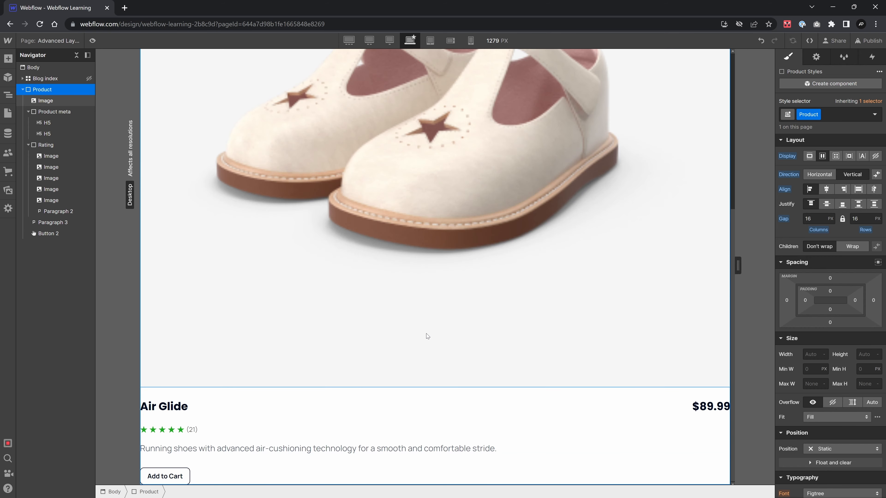
- Switch to Figma and examine the grid arrangement of the eCommerce product listing design
key("alt+Tab")
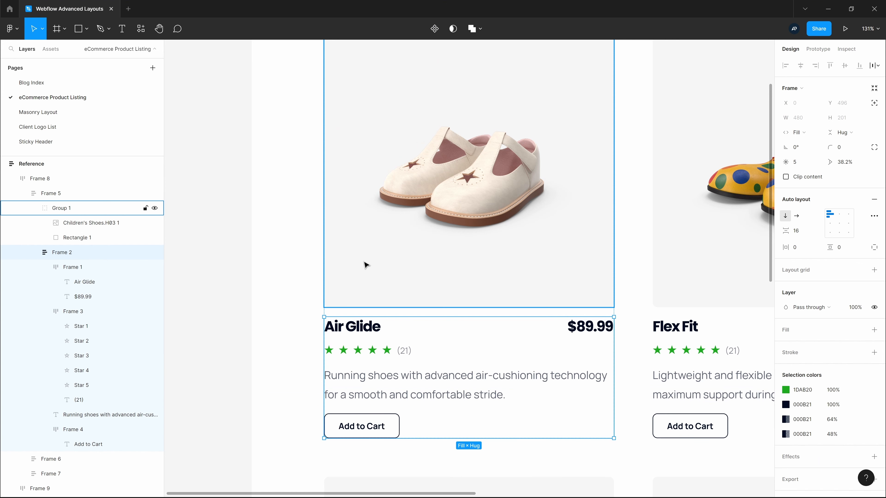
left_click(243, 270)
scroll(248, 278, "down", 10)
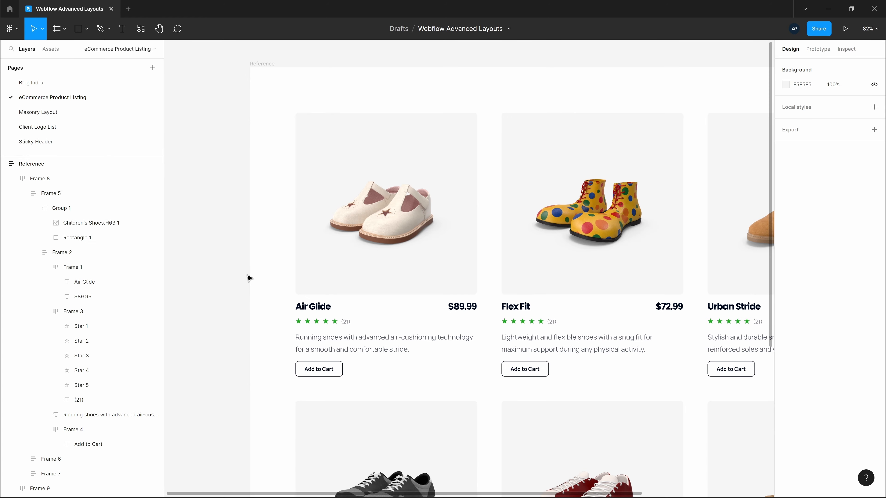
scroll(506, 355, "down", 3)
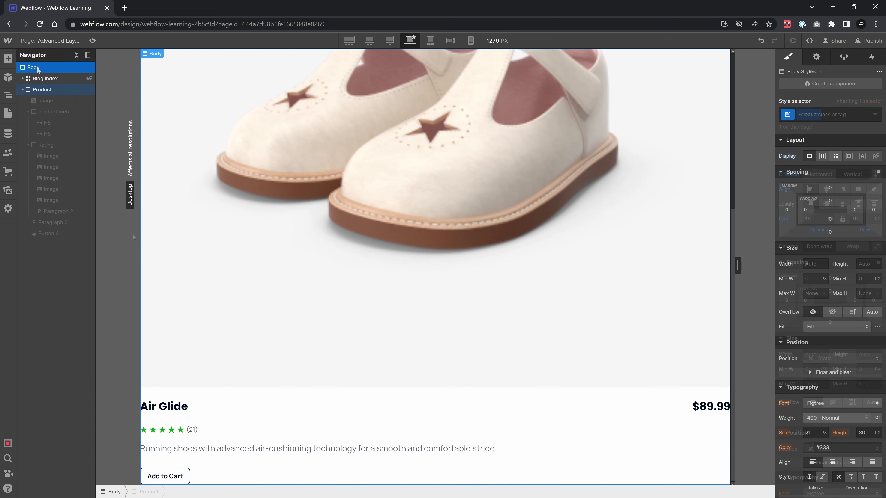
- In Webflow, add a Grid element to the page body with three 1fr columns and a single auto row
key("ctrl+e")
type("grid")
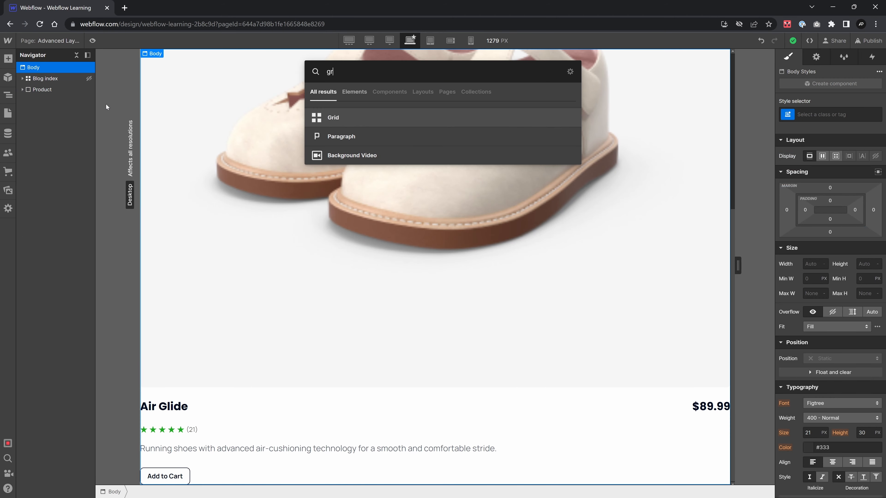
key("Return")
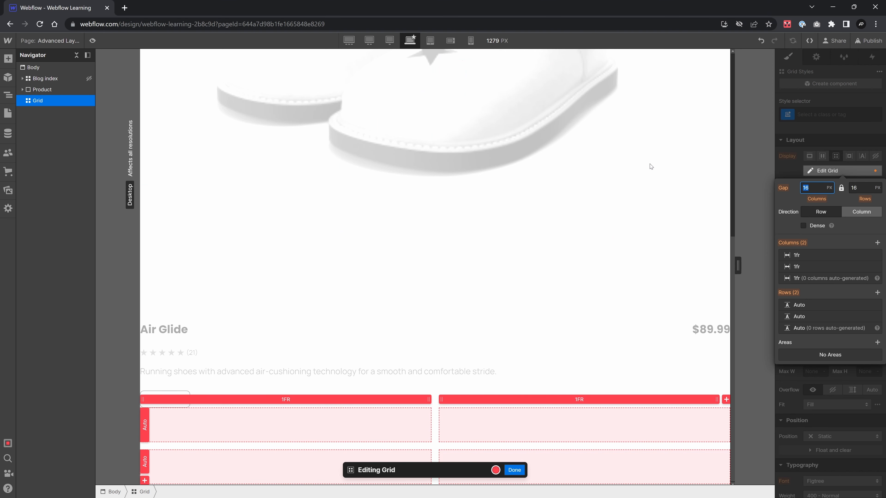
left_click(726, 399)
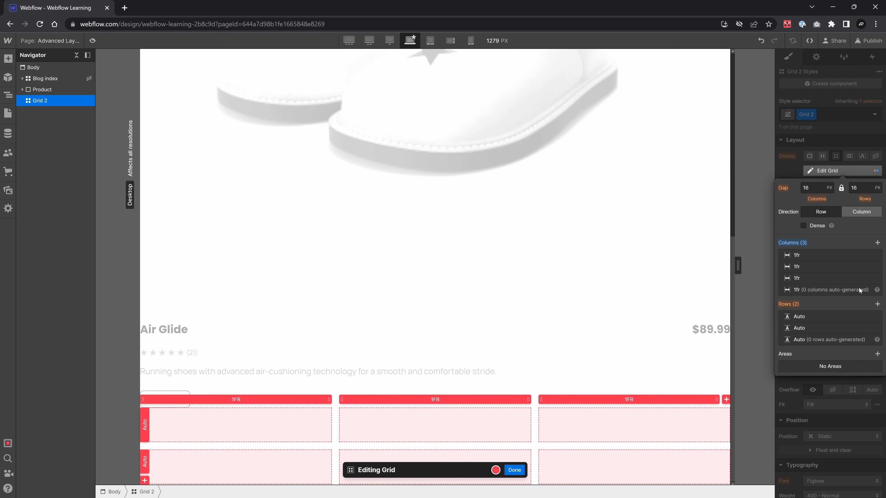
left_click(868, 328)
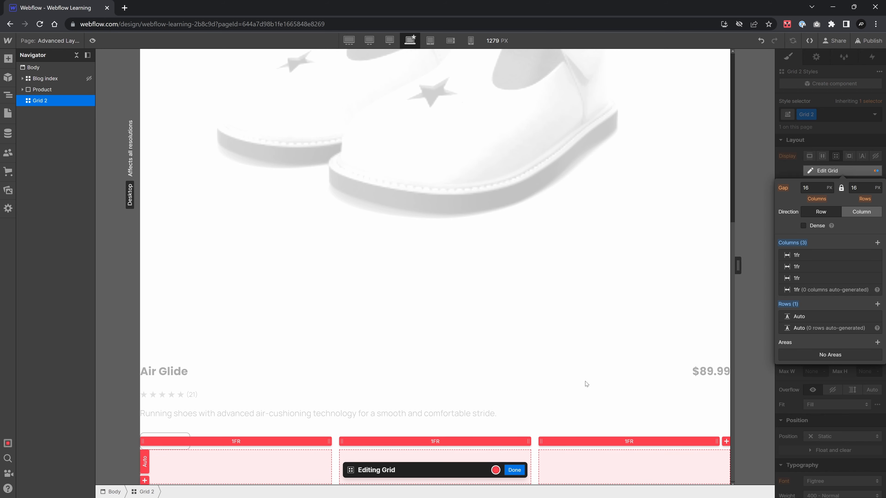
left_click(514, 471)
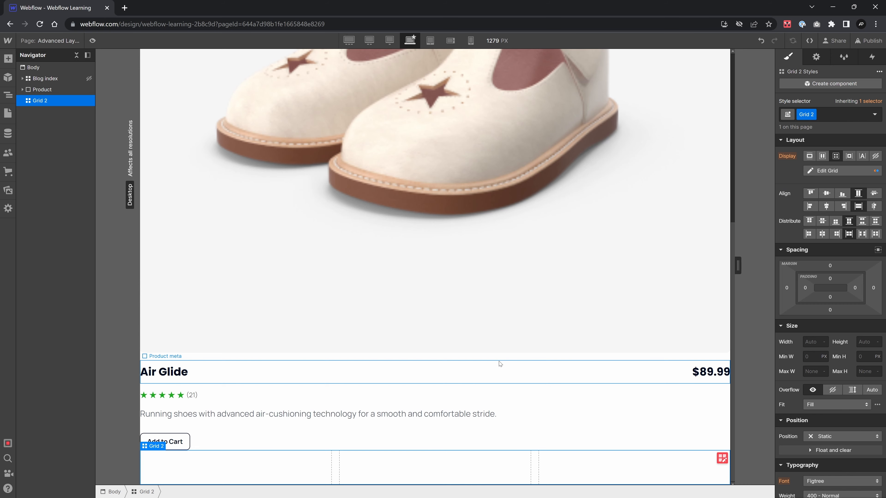
- Nest the Product block inside the new grid and give the grid 32 px padding on all sides
left_click(41, 90)
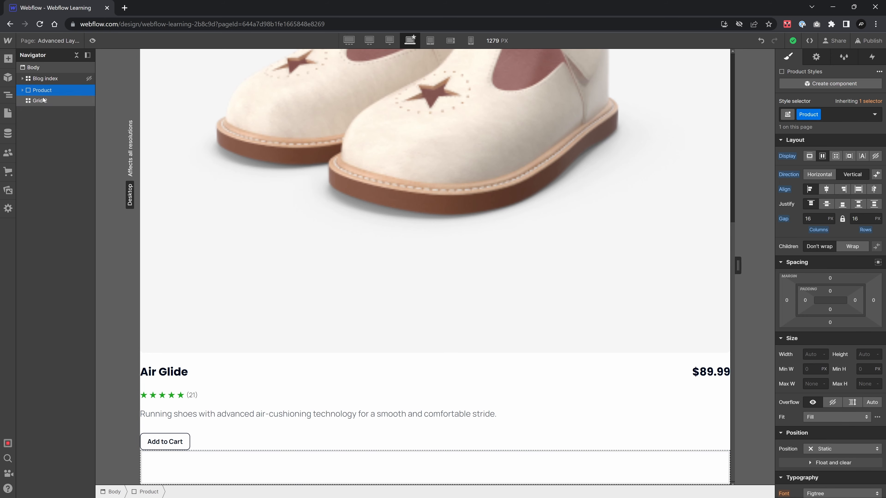
left_click_drag(43, 98, 41, 100)
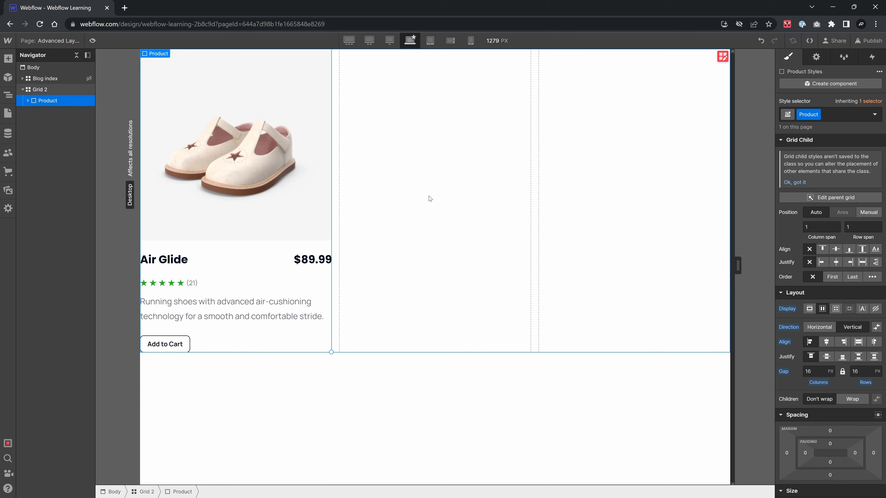
left_click(42, 90)
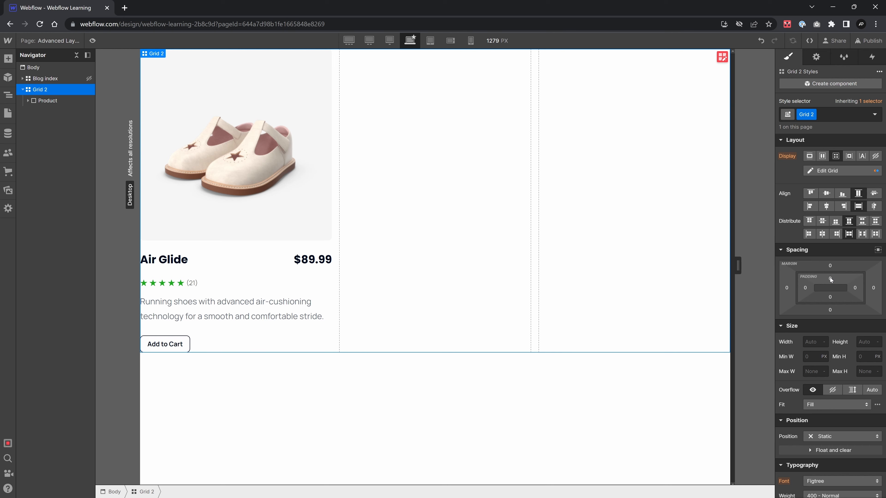
left_click_drag(830, 278, 839, 295)
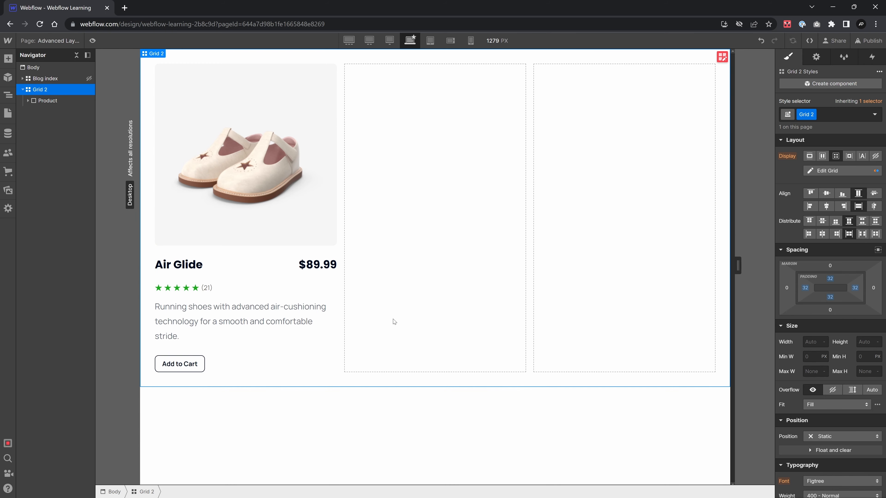
- Duplicate the Product block inside the grid until there are six product cards
left_click(185, 166)
left_click(38, 101)
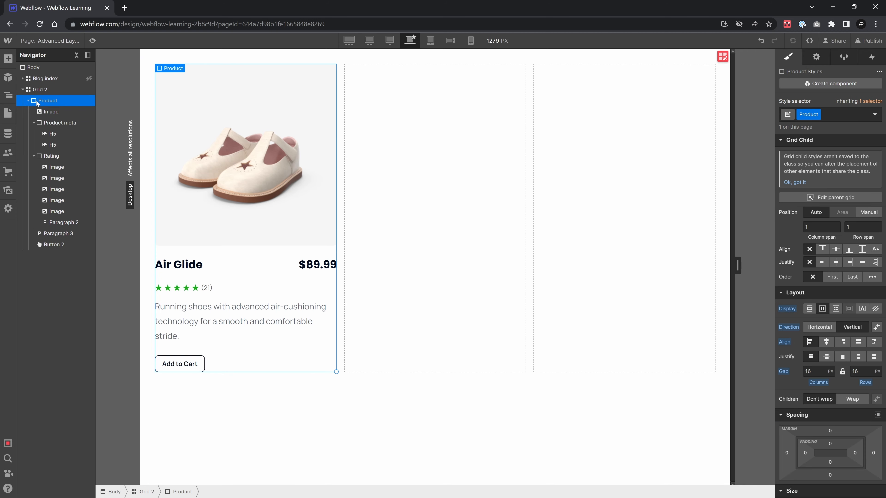
left_click(27, 101)
key("ctrl+d")
key("ctrl+d")
key("ctrl+d")
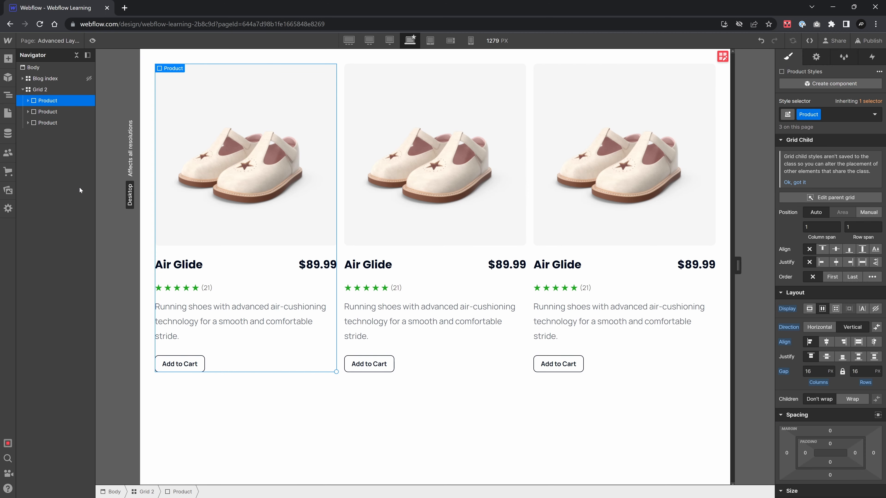
key("ctrl+d")
key("ctrl+d")
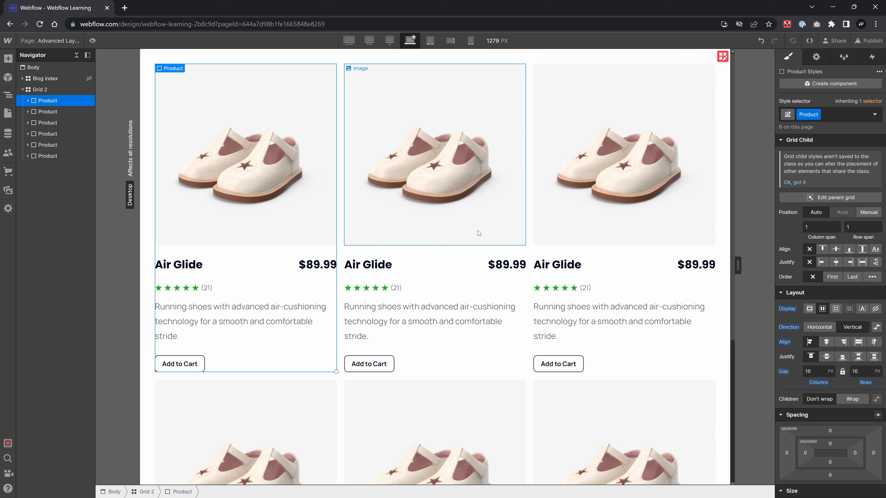
- Replace the second product card's image with the polka-dot boots asset, Children's Shoes.H03 1-1.png
scroll(477, 231, "down", 5)
scroll(477, 231, "down", 3)
left_click(481, 185)
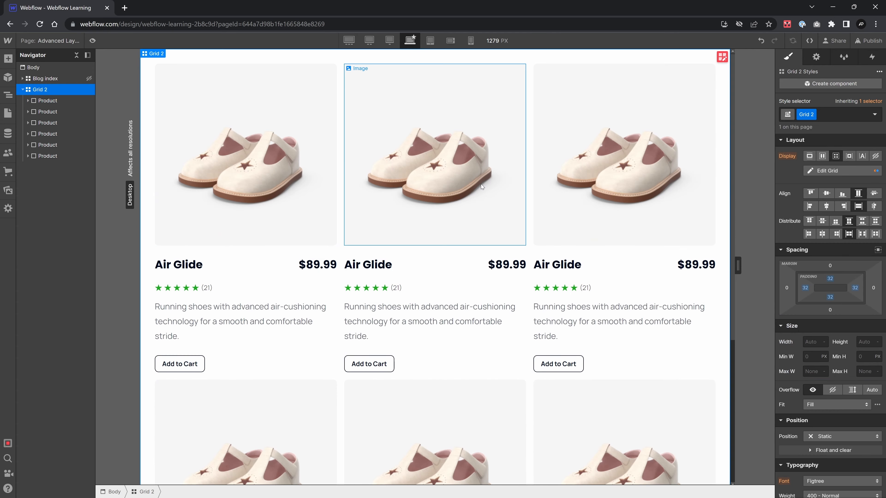
double_click(449, 151)
left_click(415, 274)
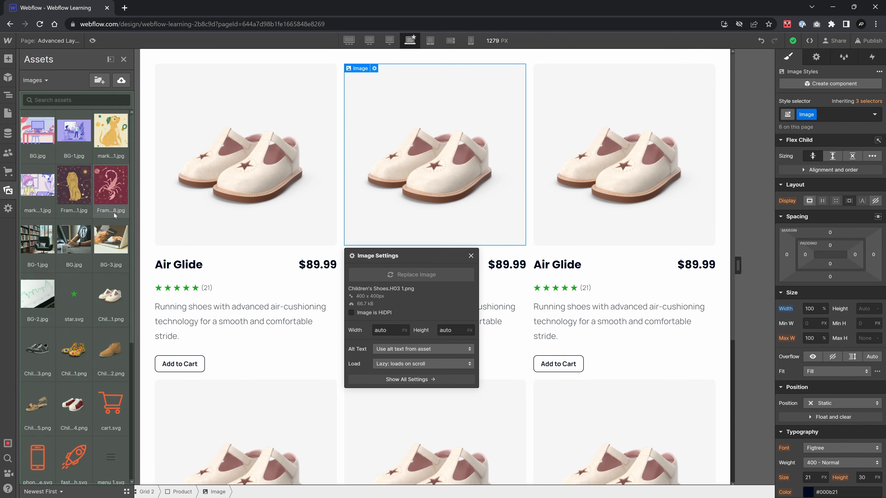
left_click(78, 349)
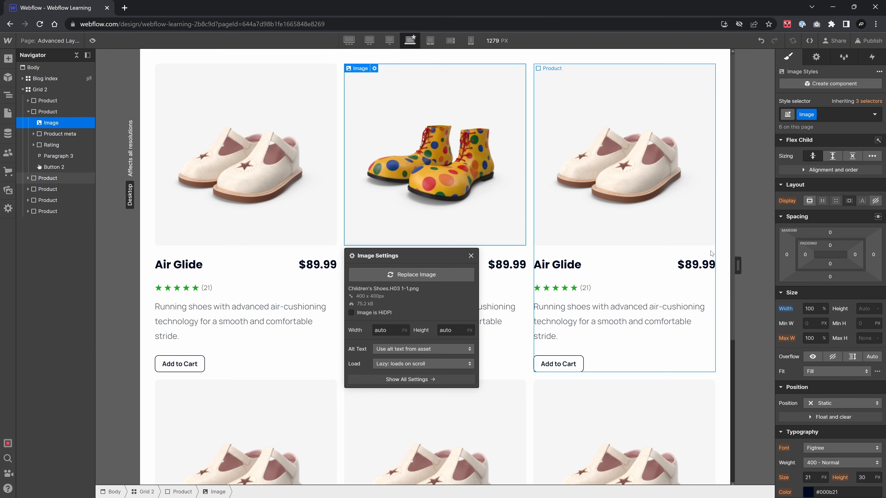
left_click(723, 237)
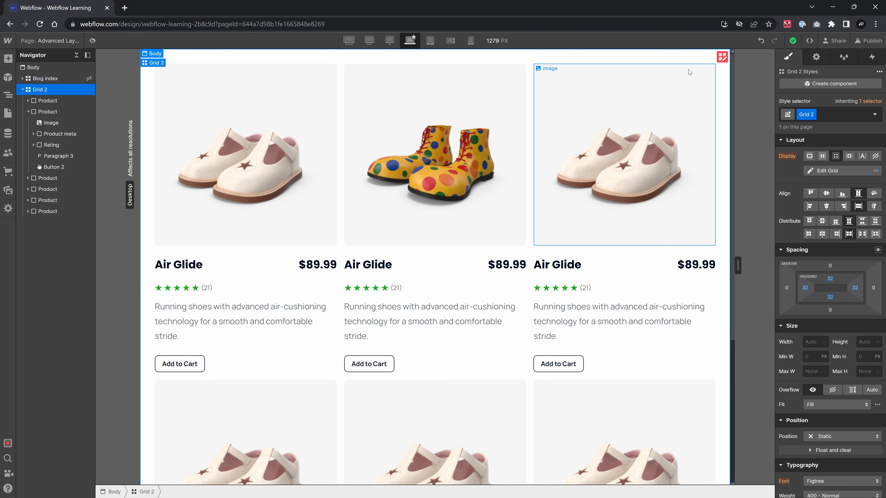
- Set the product grid's column and row gaps to 64 px, checking the spacing against the Figma design
left_click(722, 56)
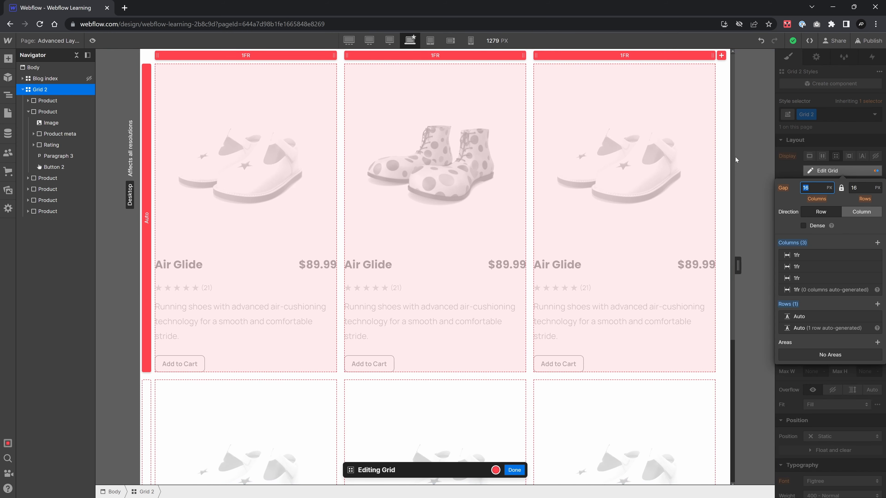
key("Tab")
type("64")
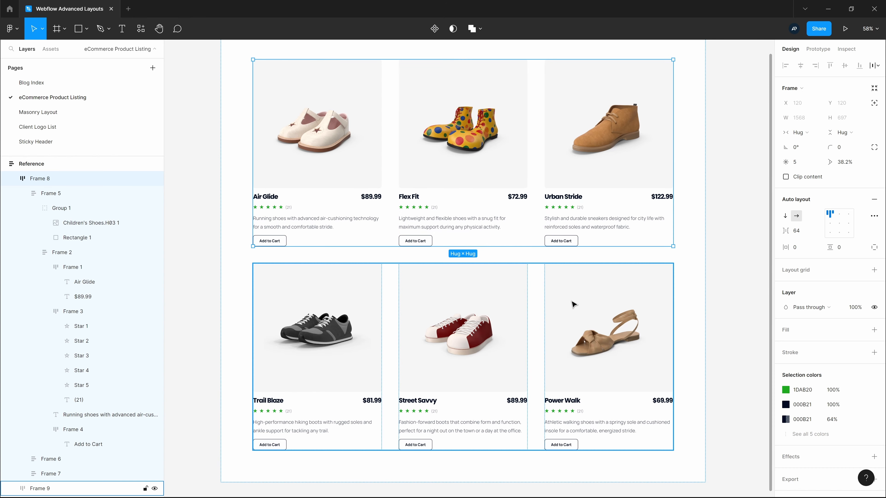
left_click(421, 287)
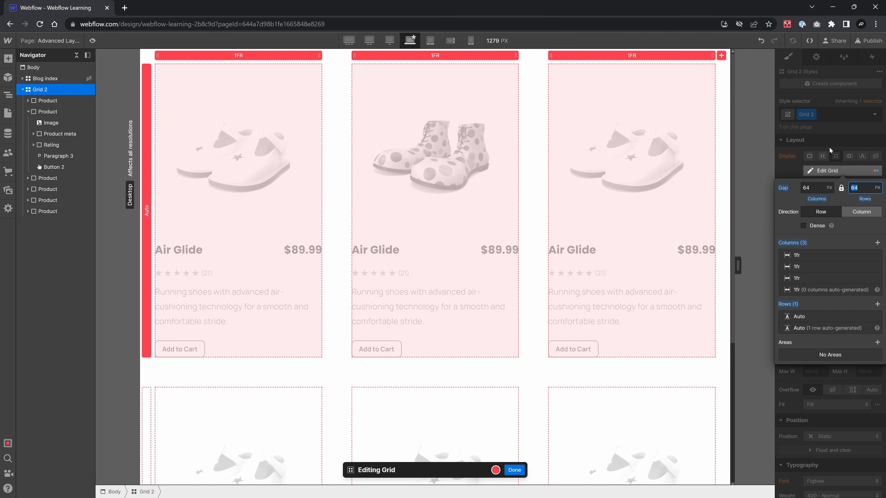
key("Escape")
scroll(413, 177, "down", 5)
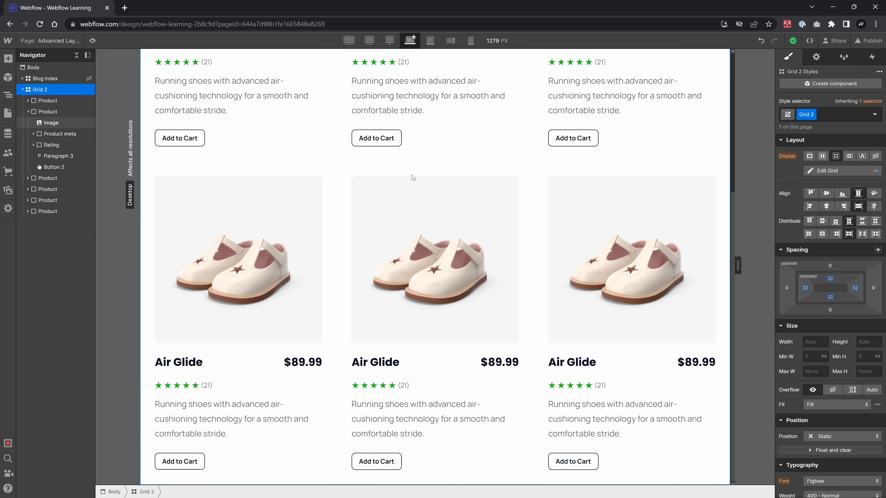
scroll(413, 177, "up", 5)
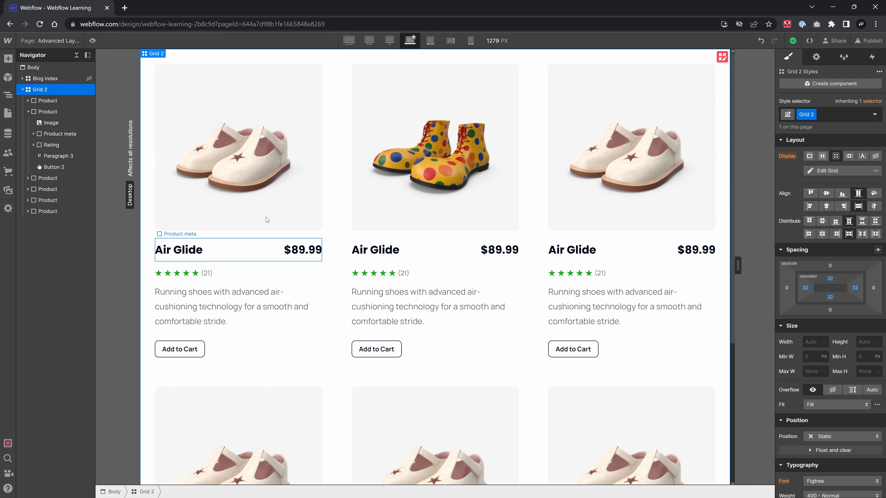
scroll(450, 207, "down", 6)
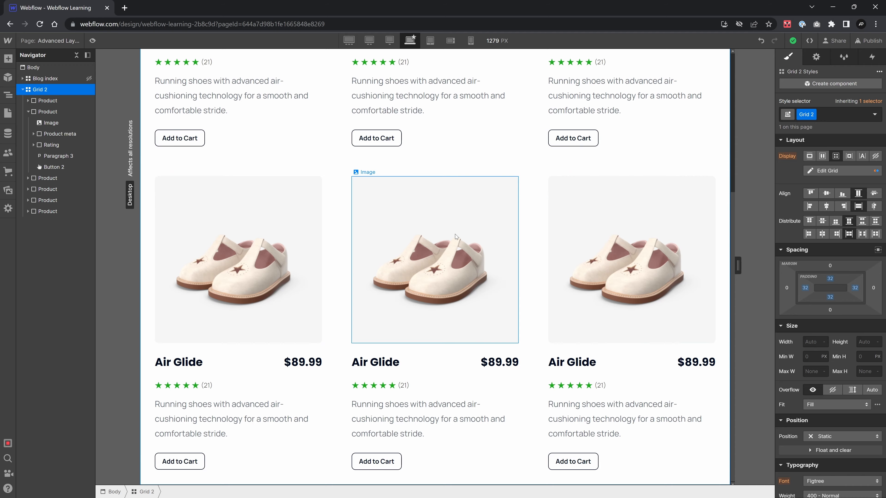
scroll(455, 234, "down", 3)
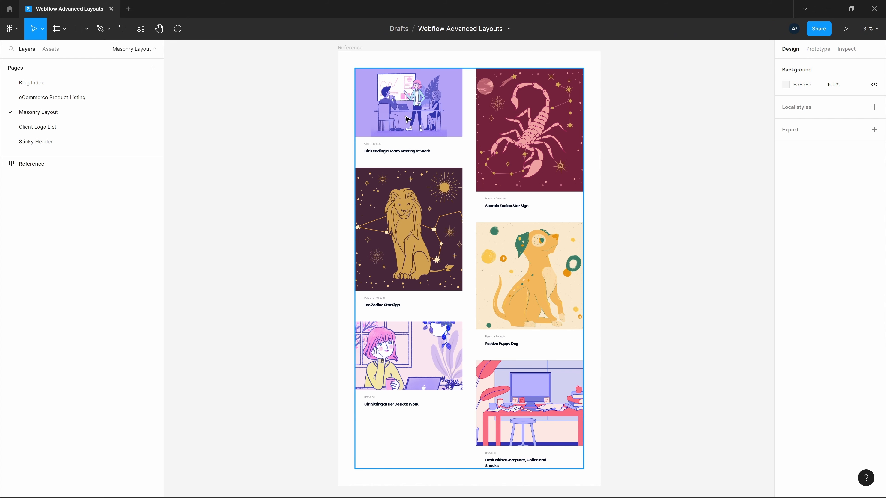
- In Figma's Masonry Layout design, examine the first card's structure and the text styles of its category label and title
double_click(375, 108)
double_click(373, 108)
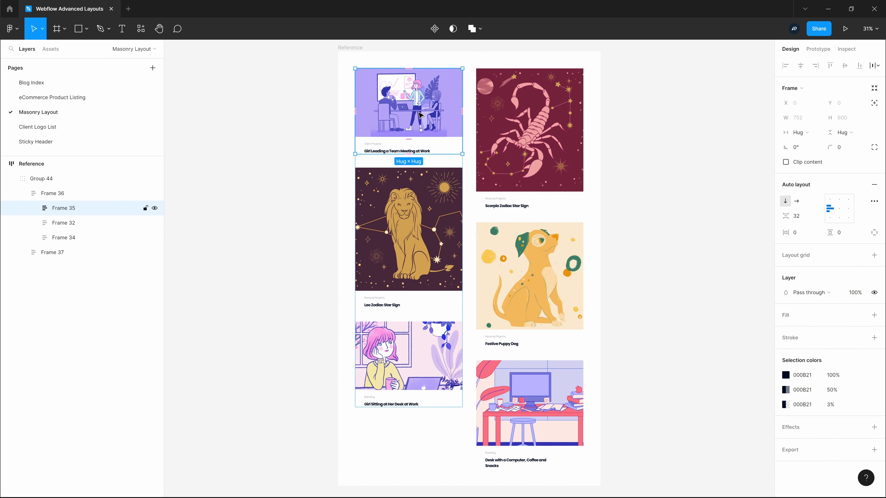
scroll(422, 120, "up", 5)
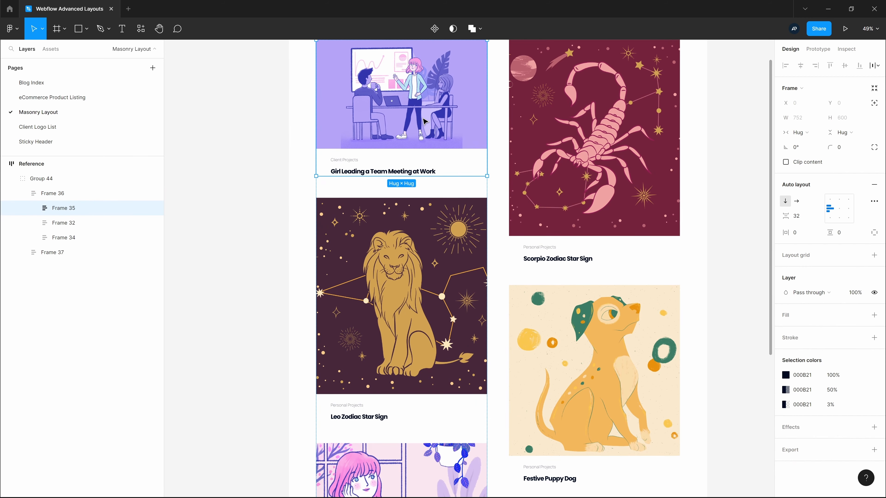
left_click(335, 166, "ctrl")
scroll(340, 168, "up", 5)
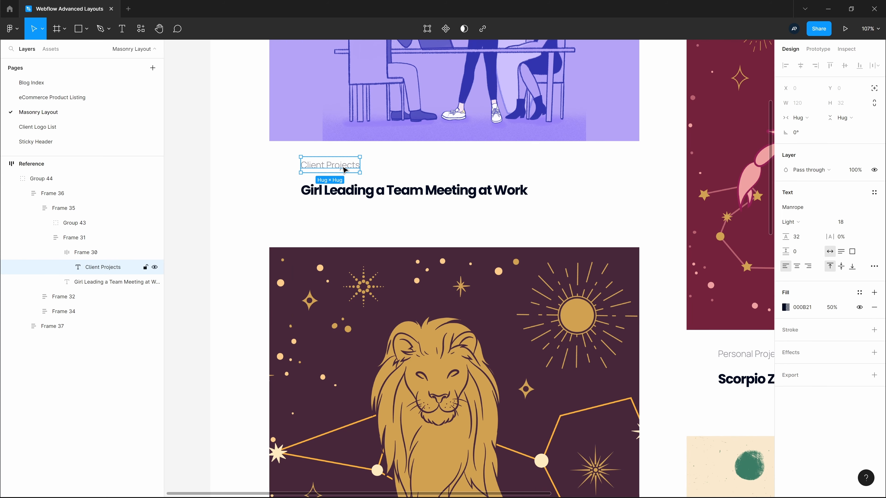
left_click(438, 197)
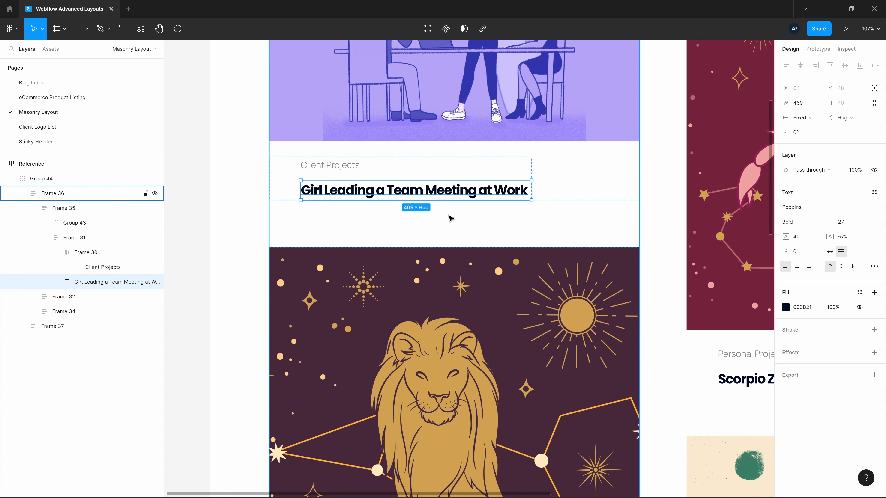
left_click(197, 183)
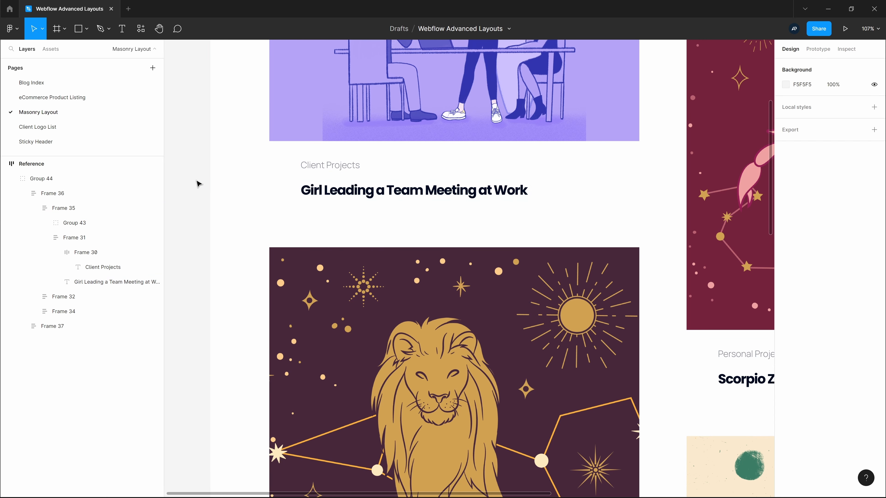
- Examine the images of the cards in both columns of Figma's Masonry Layout design and how their frames and heights differ
key("shift+1")
double_click(423, 100)
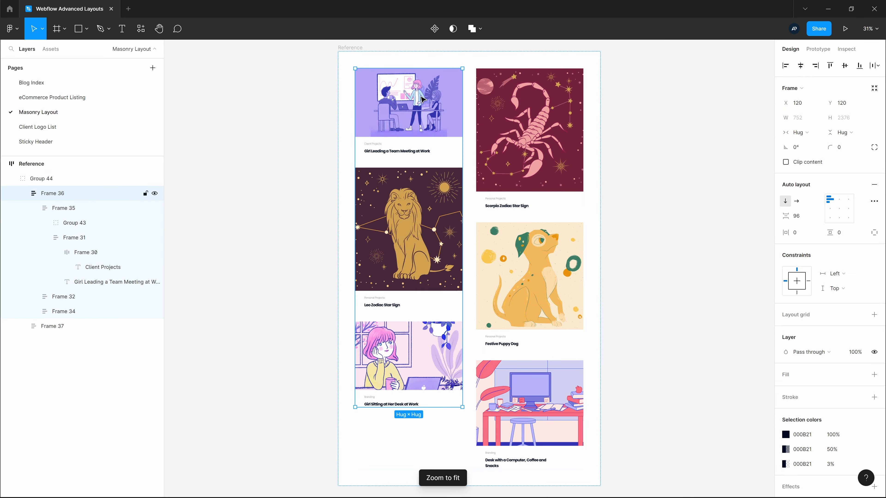
double_click(423, 104)
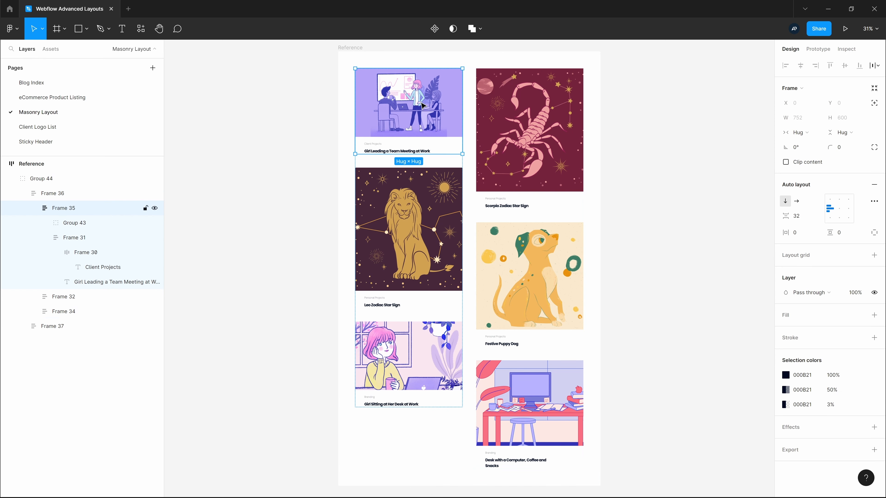
double_click(423, 103)
left_click(420, 218)
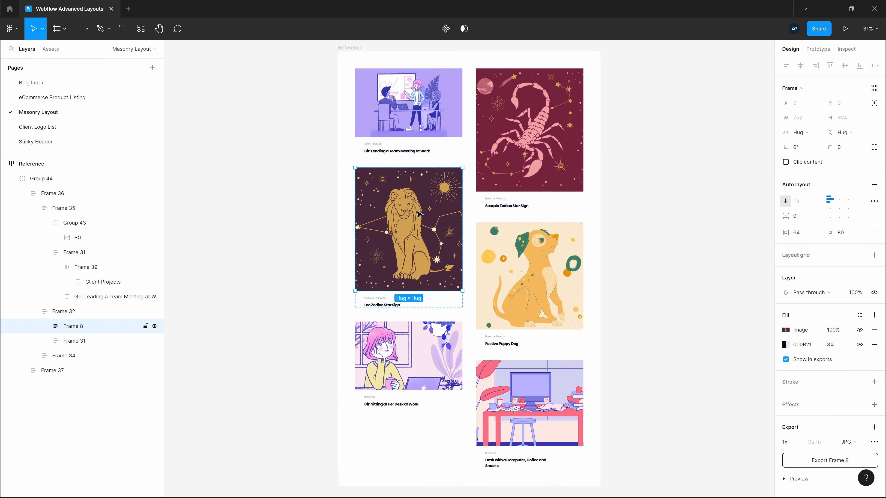
left_click(431, 351)
left_click(534, 140)
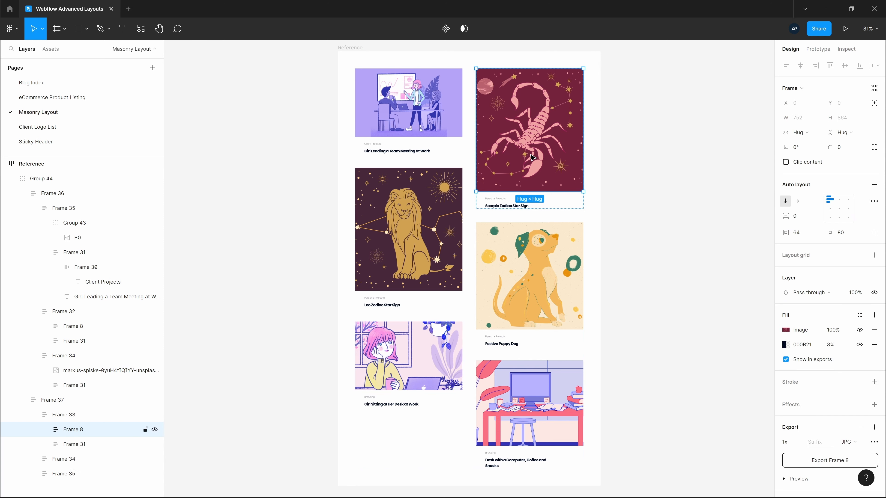
left_click(530, 290)
left_click(555, 392)
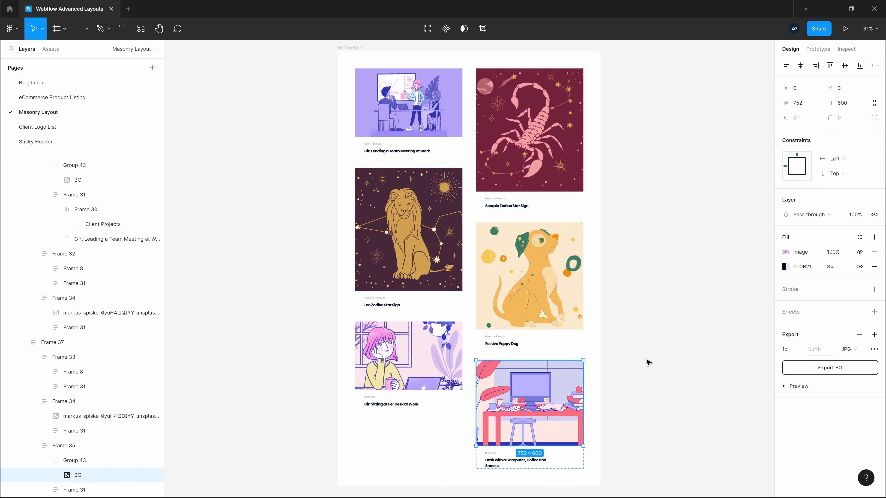
left_click(648, 363)
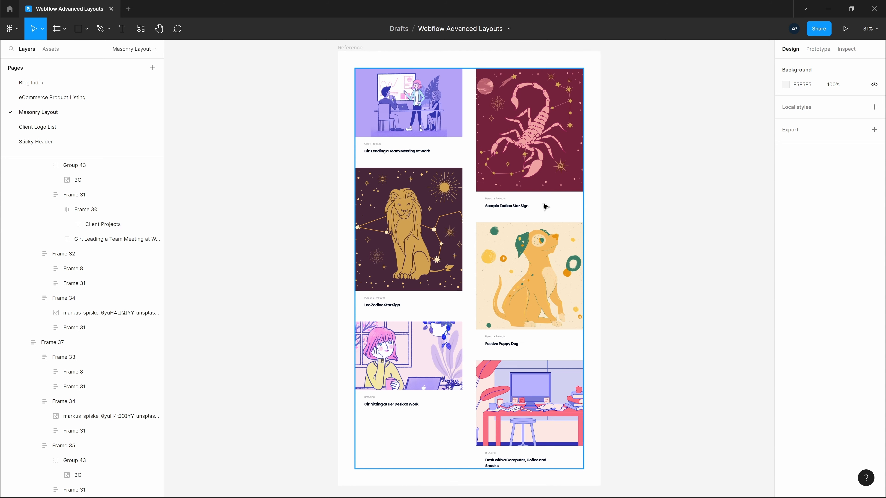
- Examine how the Leo Zodiac Star Sign card lines up with its neighbours and how the cards are spaced across the two columns
left_click(426, 182)
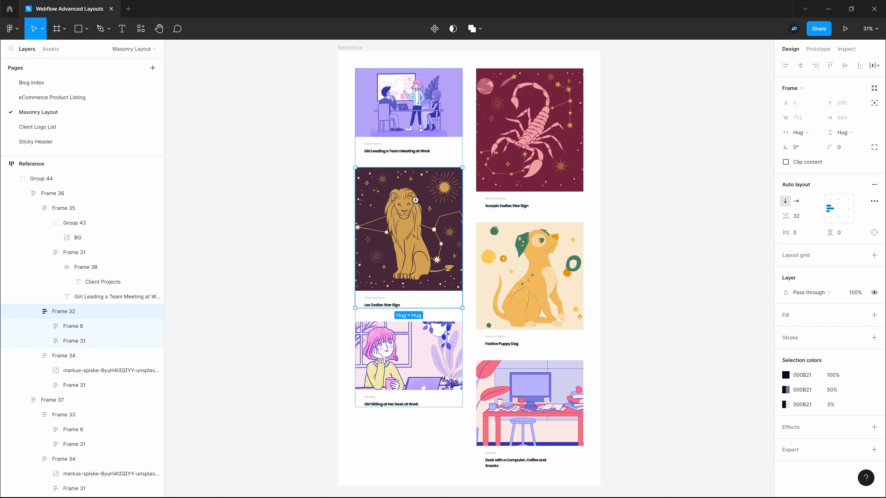
left_click_drag(417, 190, 633, 265)
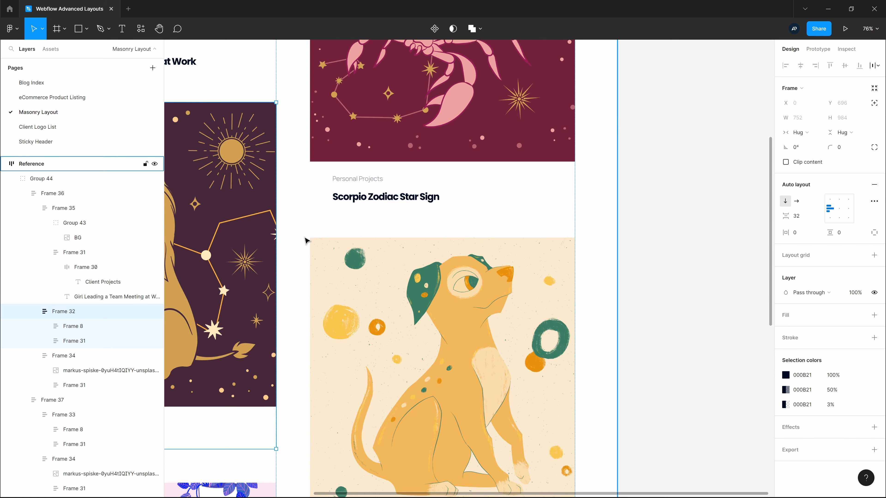
scroll(307, 240, "down", 3)
left_click_drag(357, 200, 517, 166)
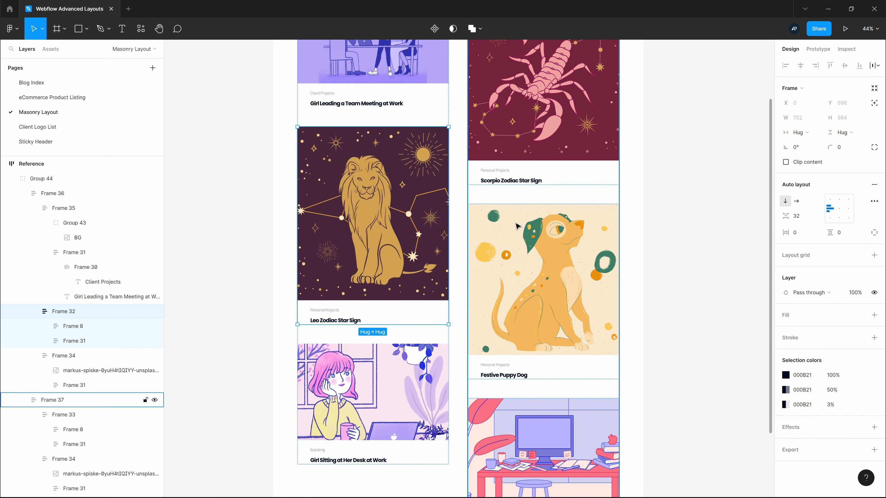
left_click(698, 214)
scroll(662, 220, "down", 4)
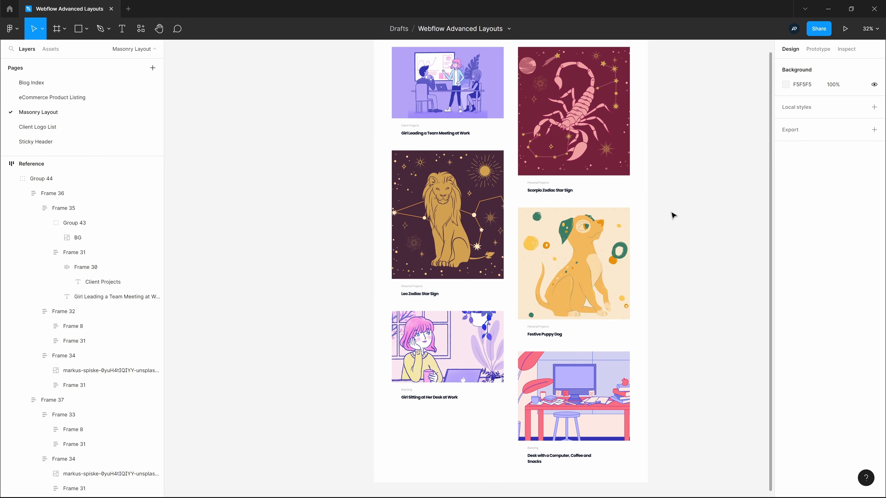
left_click_drag(668, 161, 643, 224)
left_click_drag(307, 69, 491, 222)
scroll(535, 261, "up", 3)
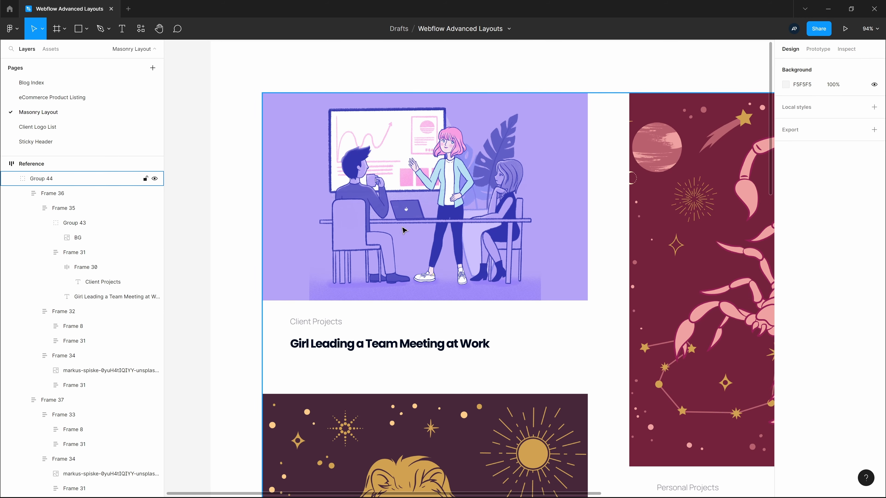
- Switch to Webflow, add a div block with the class Masonry to the page body, and put a copy of the Blog post block inside
key("alt+Tab")
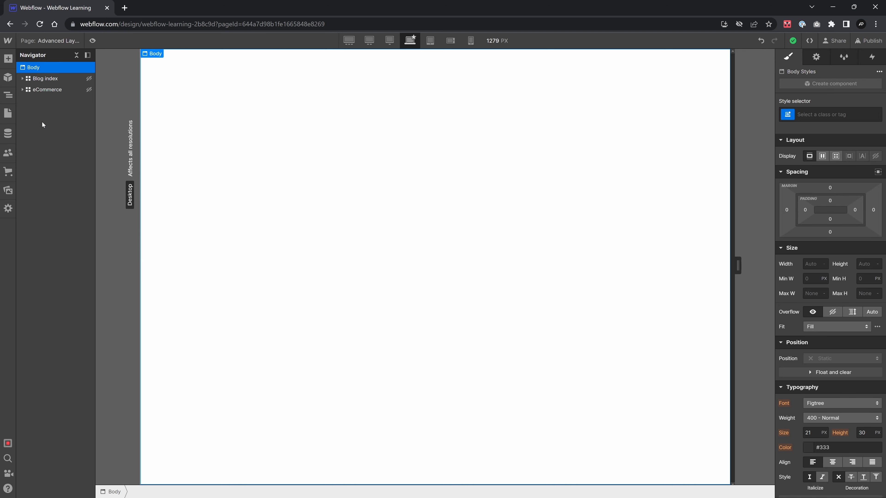
key("ctrl+e")
type("div")
key("Return")
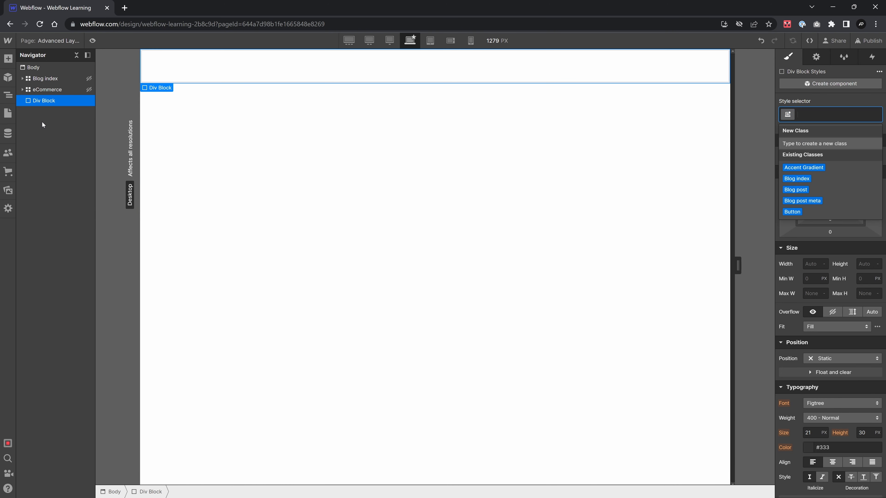
type("Masonry")
key("Return")
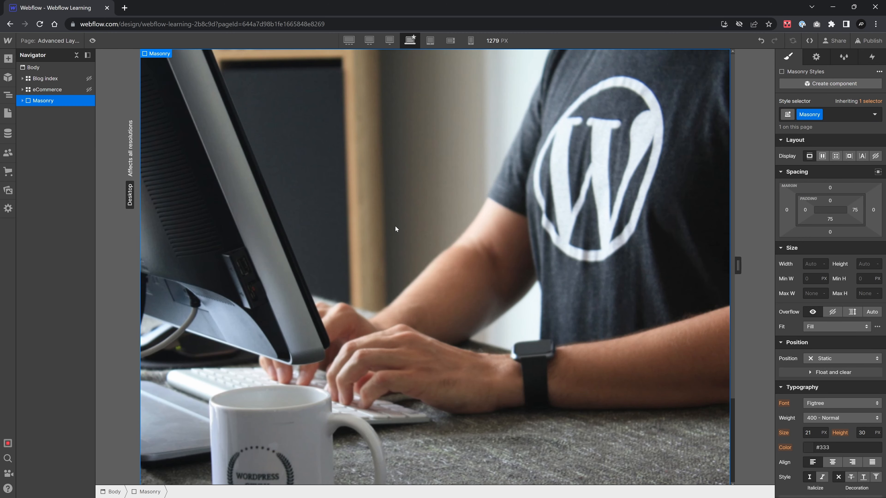
- Replace the date above the Blog post's title in the Masonry block with the Figma label Client Projects
scroll(395, 229, "down", 3)
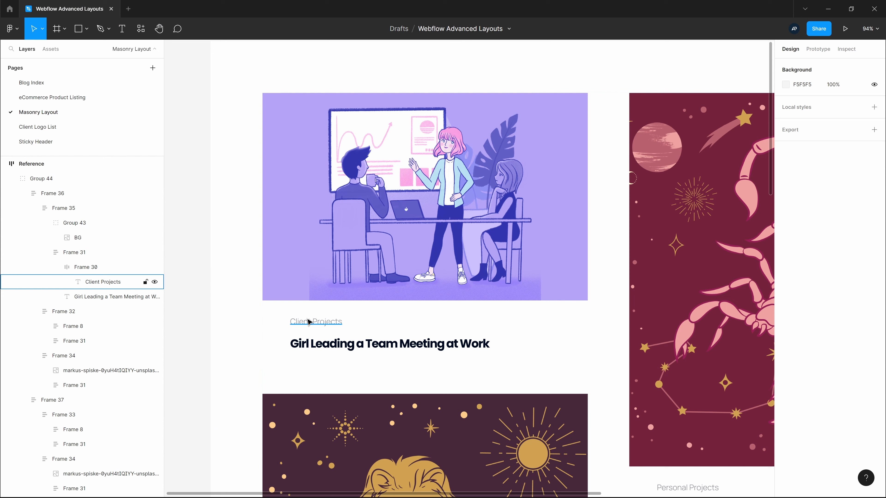
left_click(318, 325)
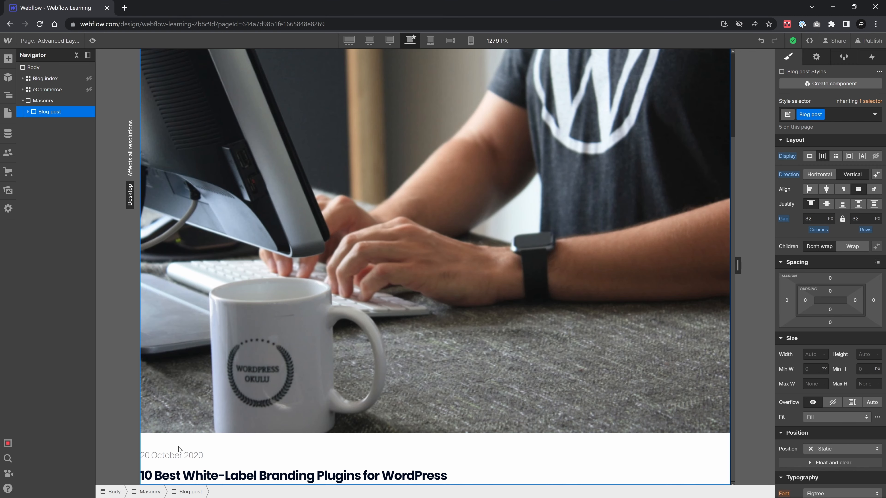
left_click(178, 458)
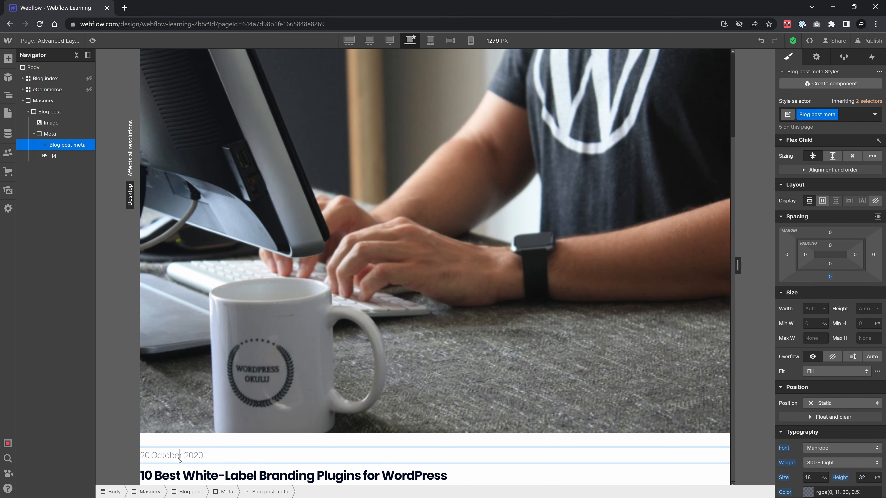
double_click(178, 459)
type("Client Projects")
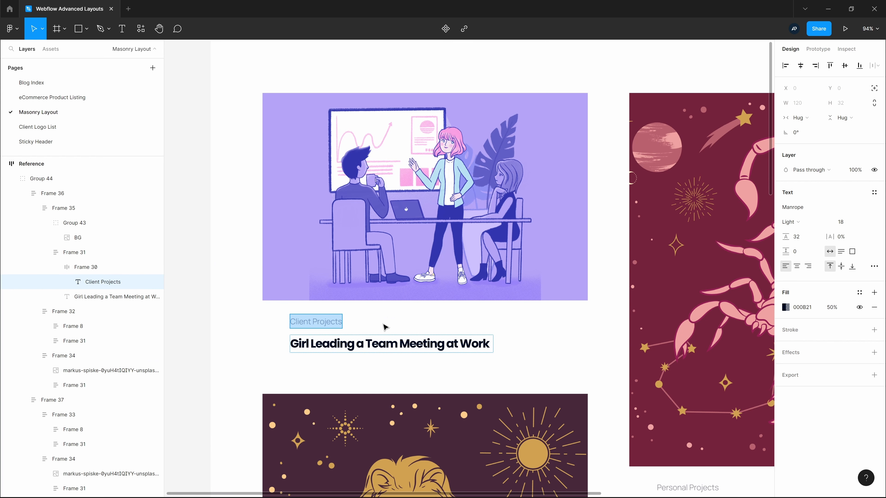
- Replace the card's H4 heading with Girl Leading a Team Meeting at Work, copied from the Figma design
left_click(387, 344)
key("Return")
key("ctrl+c")
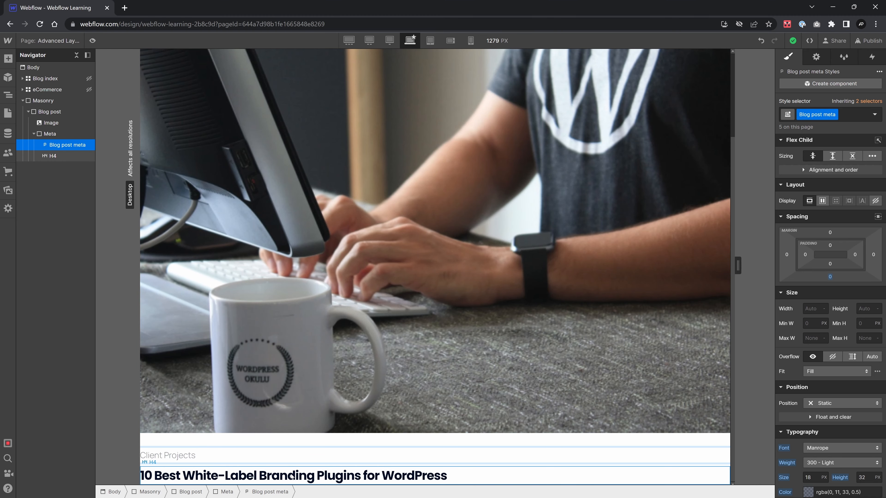
double_click(292, 477)
key("ctrl+v")
key("Escape")
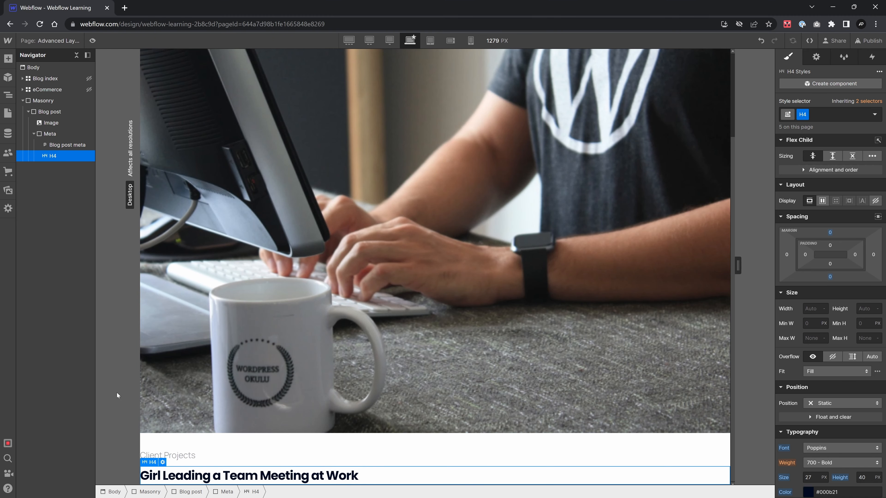
- Replace the card's image with the purple team meeting illustration BG-1.jpg from the assets
left_click(303, 271)
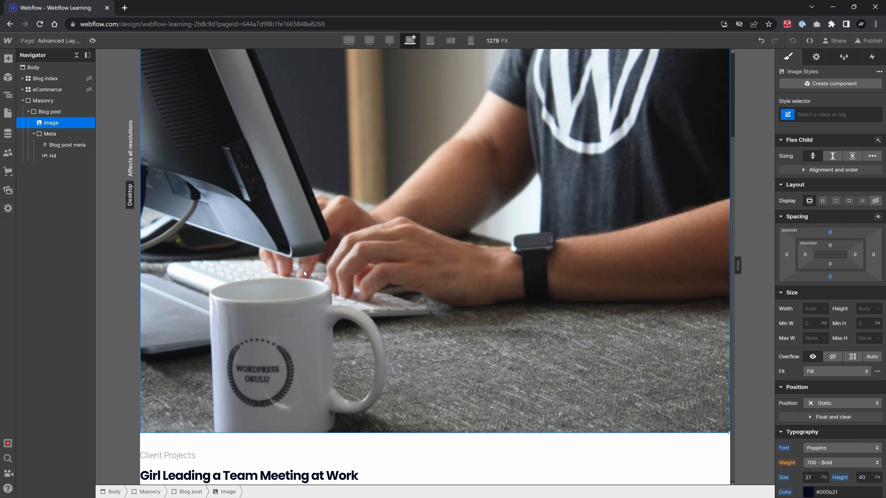
double_click(427, 212)
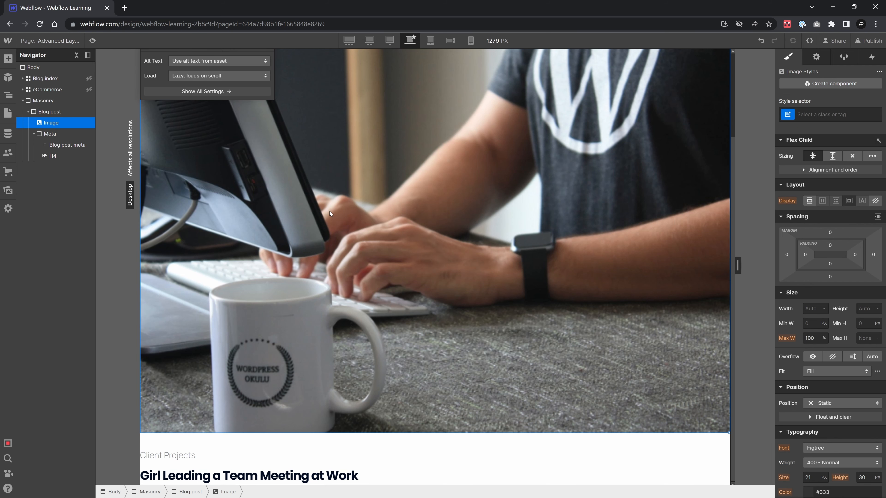
scroll(329, 211, "up", 3)
left_click(209, 94)
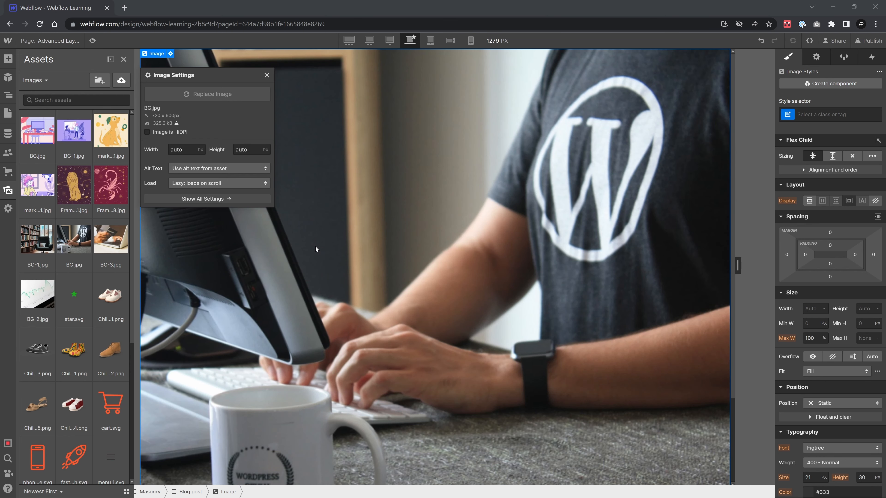
left_click(371, 290)
key("alt+Tab")
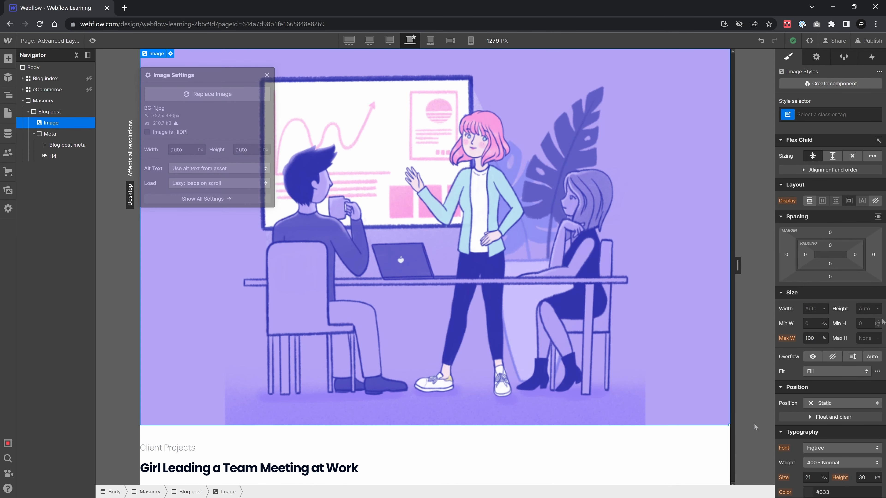
- Check the team meeting image's size in Figma, then set the card image's height to 480 px and its fit to Cover
left_click(868, 309)
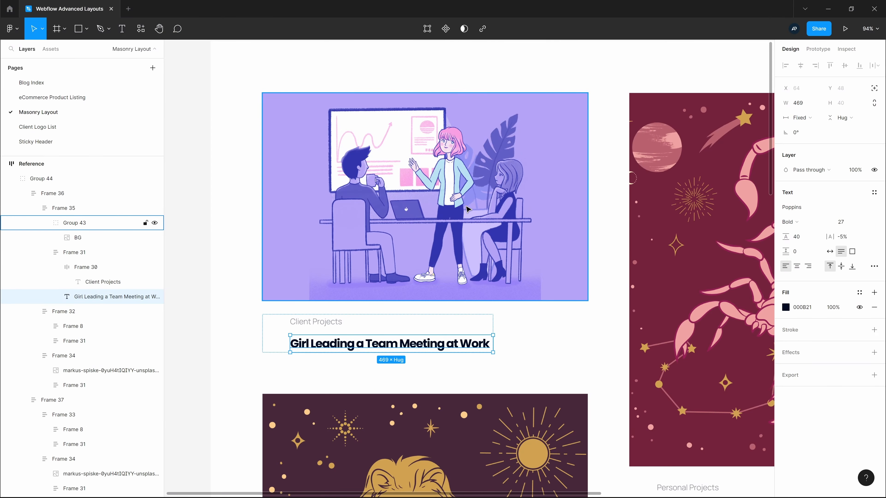
left_click(473, 241)
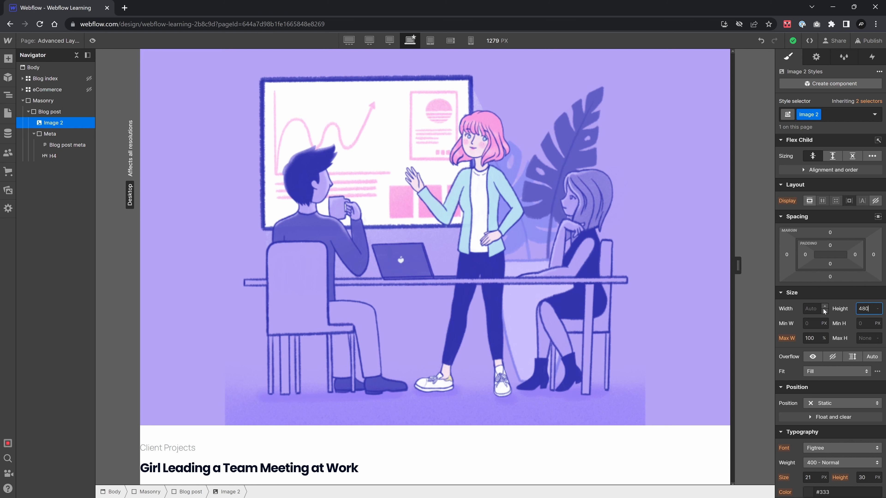
key("Return")
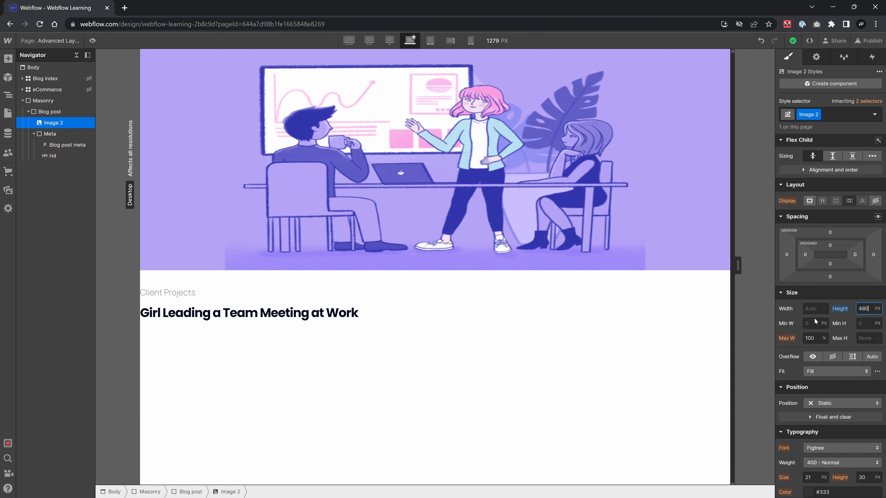
left_click(819, 372)
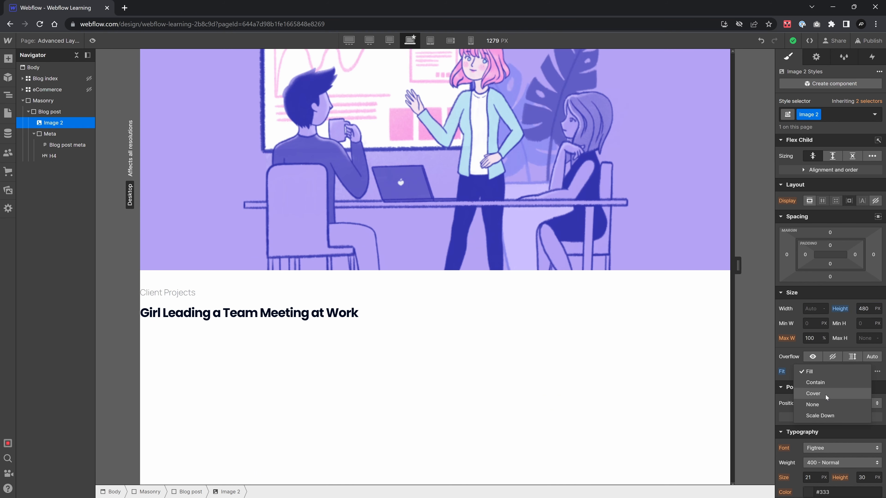
left_click(825, 395)
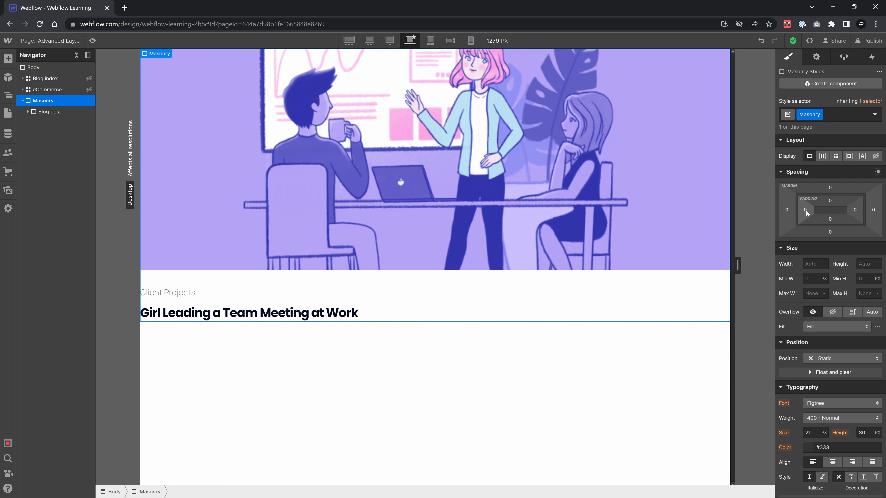
- Set the Masonry block's padding to 64 px on all four sides
left_click_drag(807, 210, 836, 216)
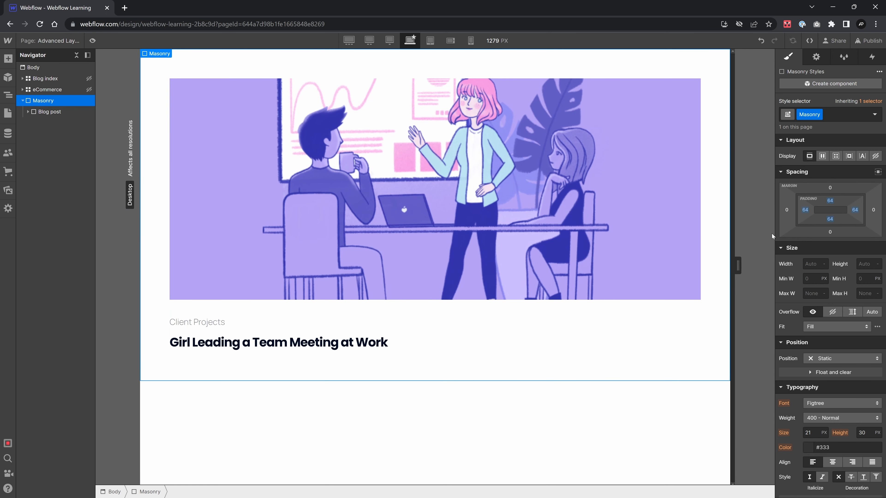
left_click(386, 425)
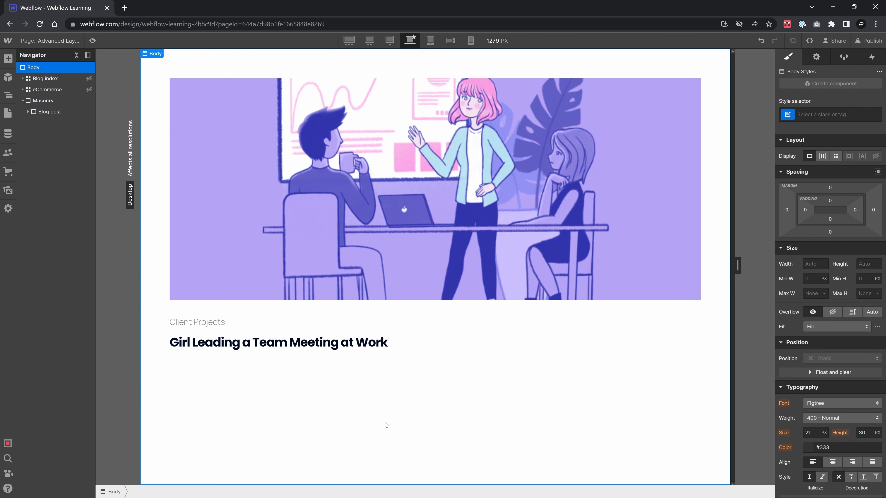
- Duplicate the Blog post card inside Masonry and replace its content with Personal Projects, Leo Zodiac Star Sign and the lion illustration
left_click(322, 195)
left_click(62, 112)
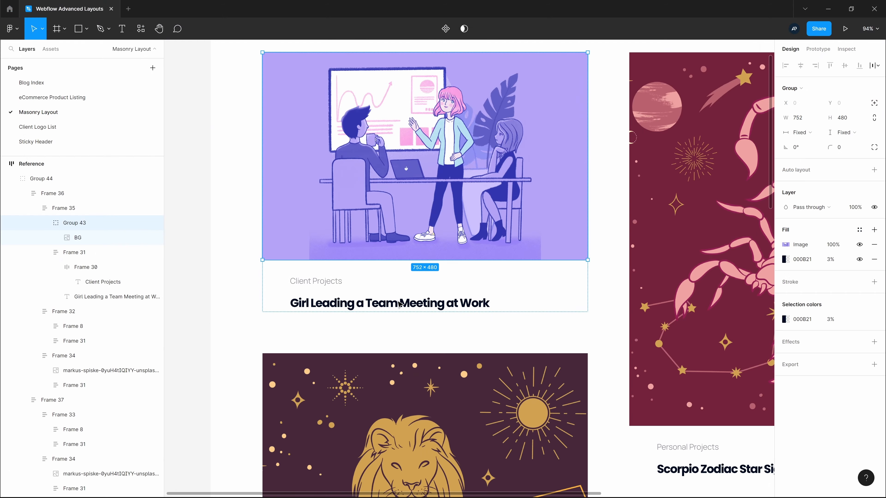
scroll(399, 303, "down", 3)
scroll(400, 303, "down", 4)
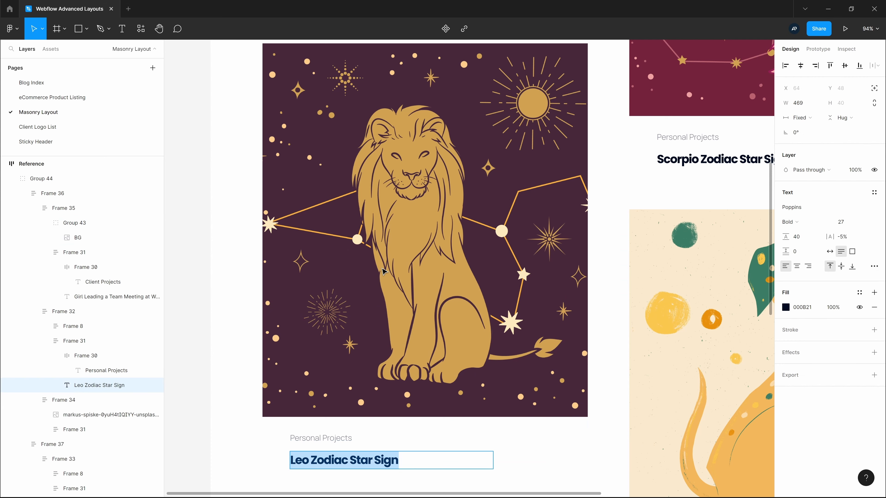
- Check the lion image in Figma and set the height of the second card's image to 880 px
left_click(383, 272)
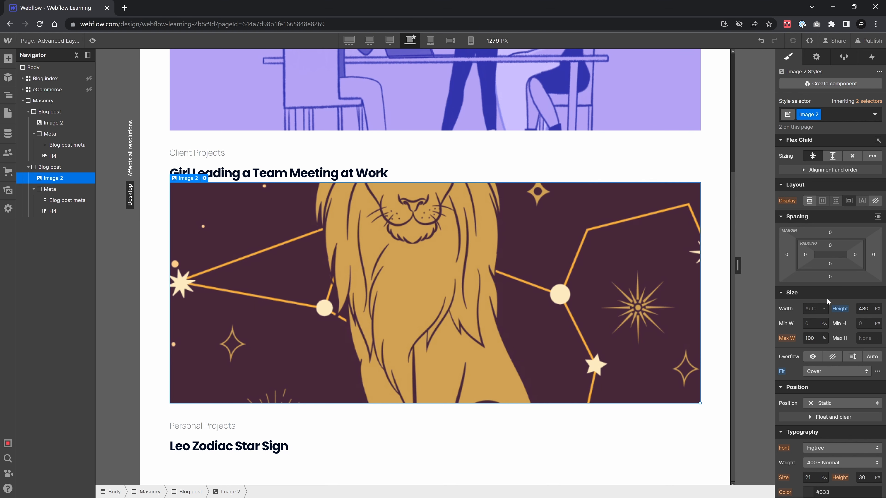
left_click(864, 308)
type("880")
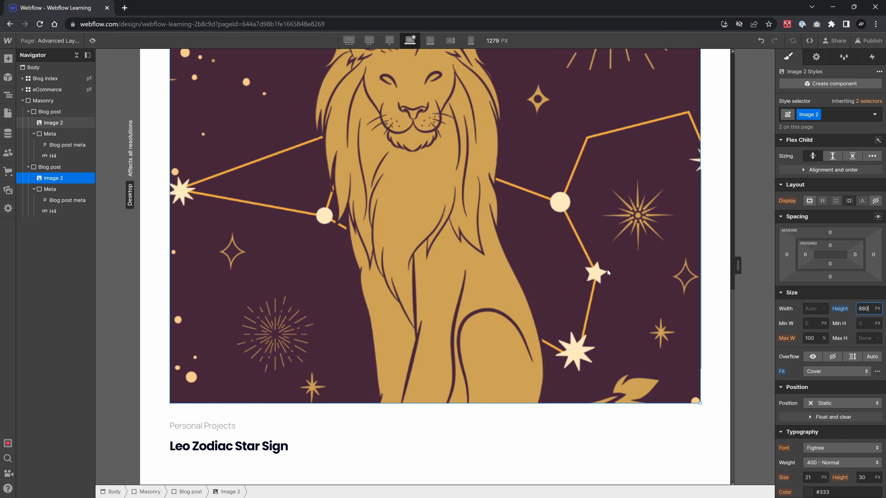
- Undo the last height change on the lion image and add a combo class named Large to it
left_click(743, 253)
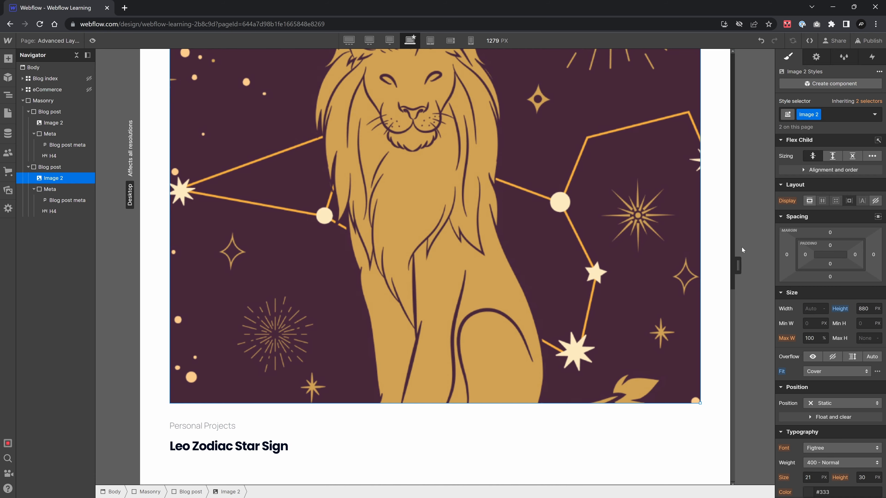
key("ctrl+z")
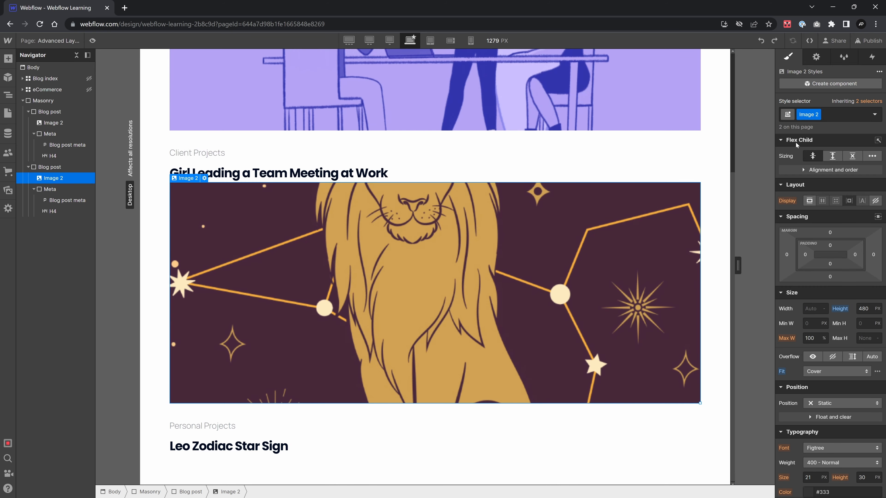
left_click(823, 114)
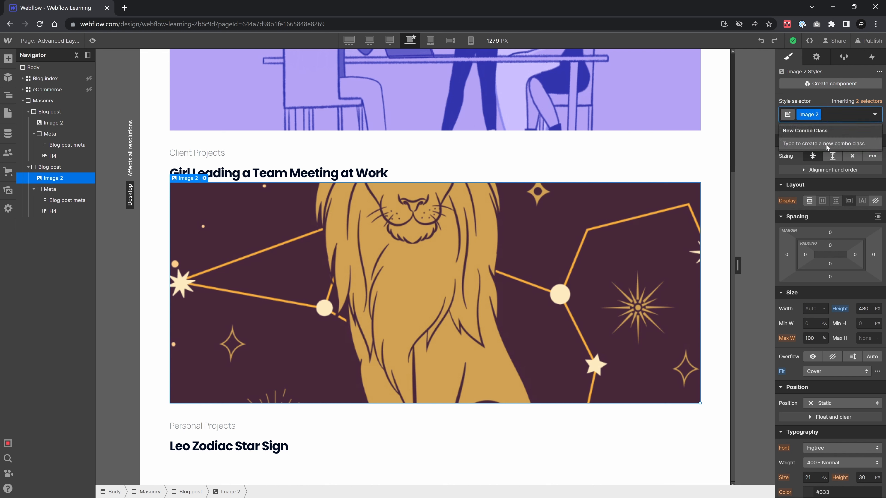
type("Large")
left_click(828, 146)
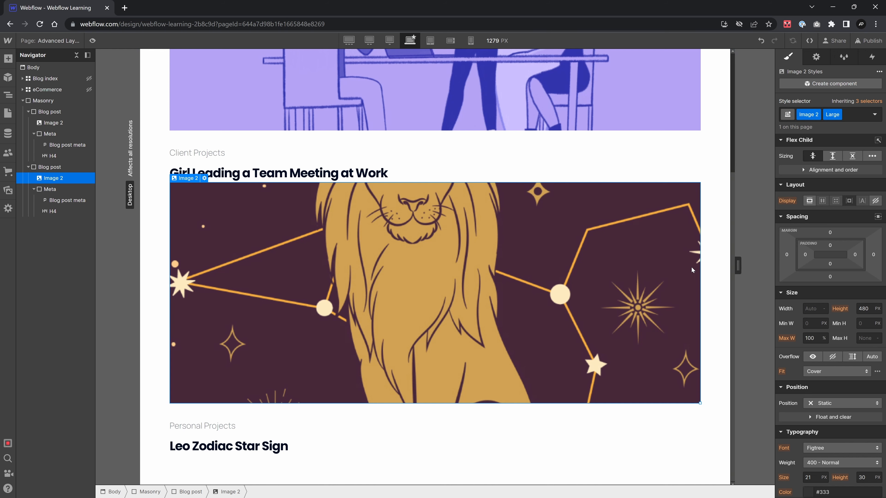
- Set the height of the lion image to 880 px on its Large combo class
left_click(871, 310)
type("880")
key("Return")
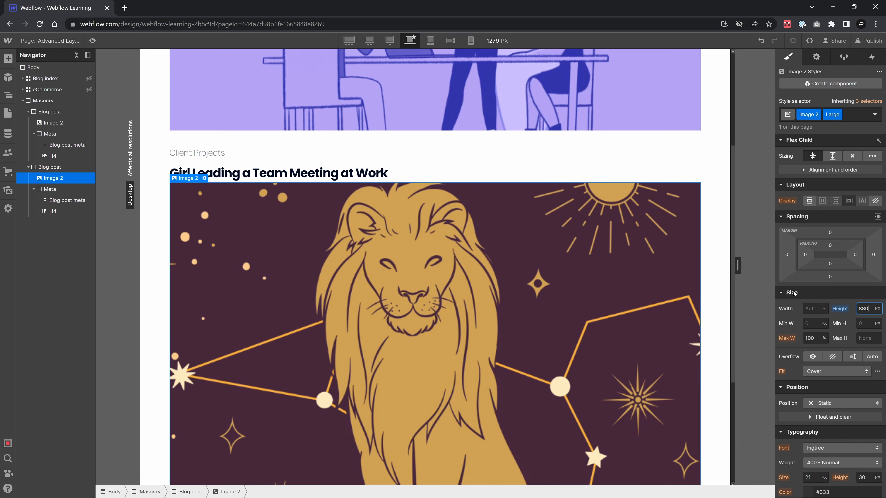
scroll(597, 261, "up", 5)
scroll(597, 261, "down", 10)
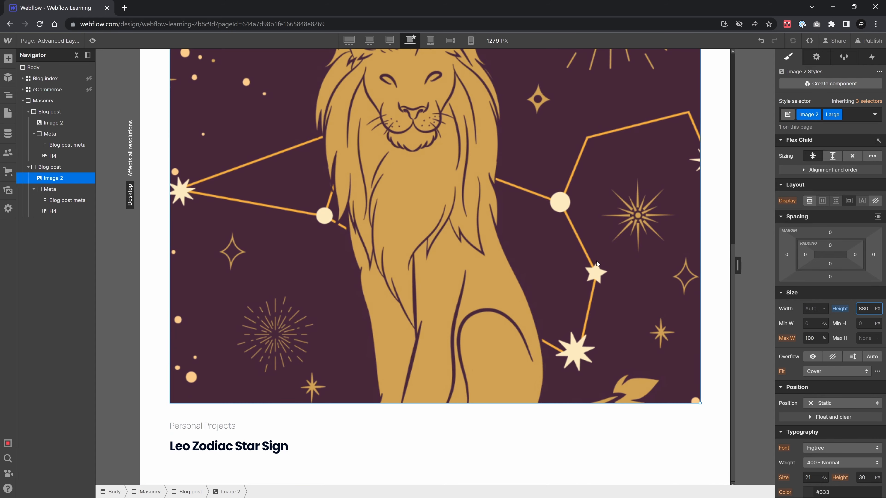
- Duplicate the lion card and replace its content with Branding, Girl Sitting at Her Desk at Work and the matching Figma illustration
left_click(228, 176)
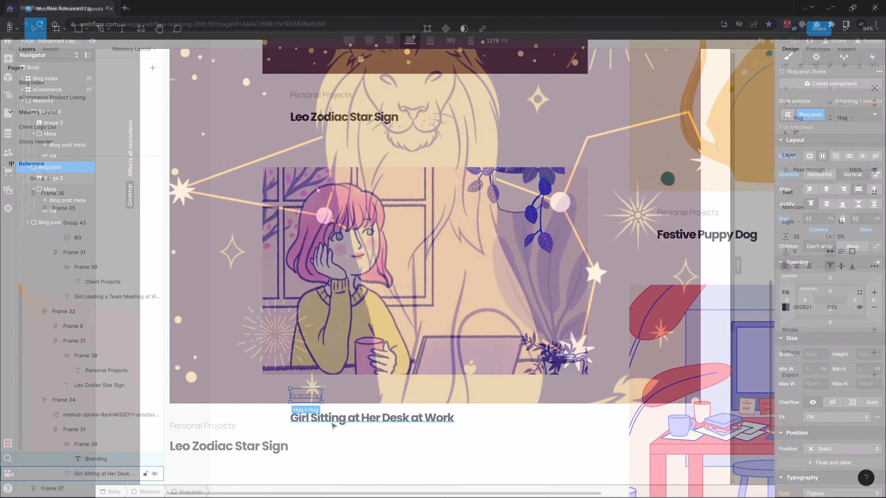
double_click(332, 421)
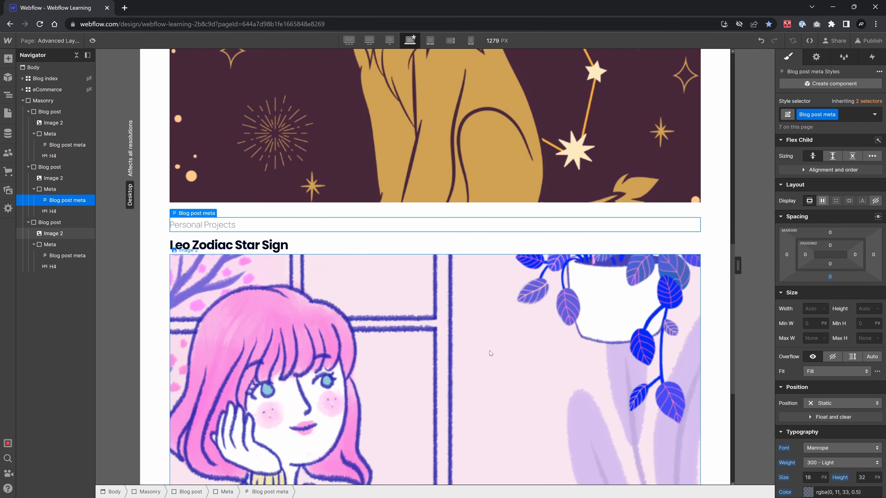
scroll(431, 355, "down", 5)
- Remove the Large combo class from the image of the Girl Sitting at Her Desk at Work card
double_click(383, 242)
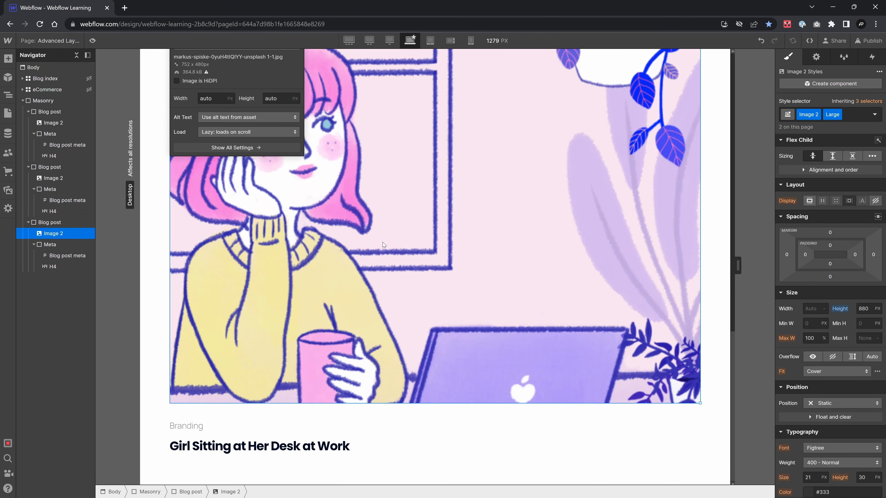
key("Escape")
left_click(847, 116)
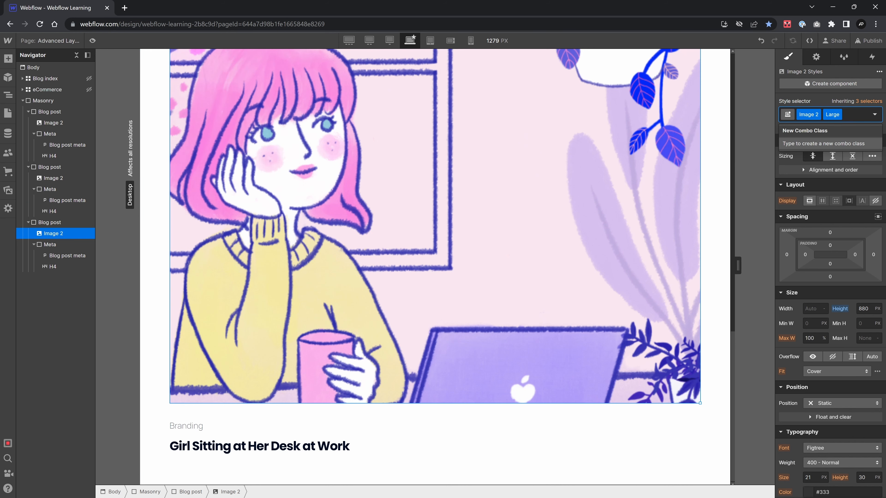
key("BackSpace")
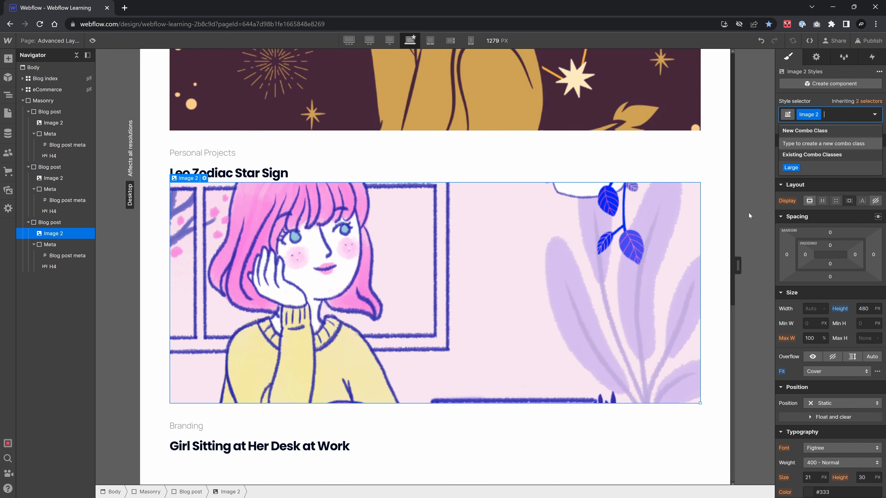
left_click(751, 224)
left_click(708, 153)
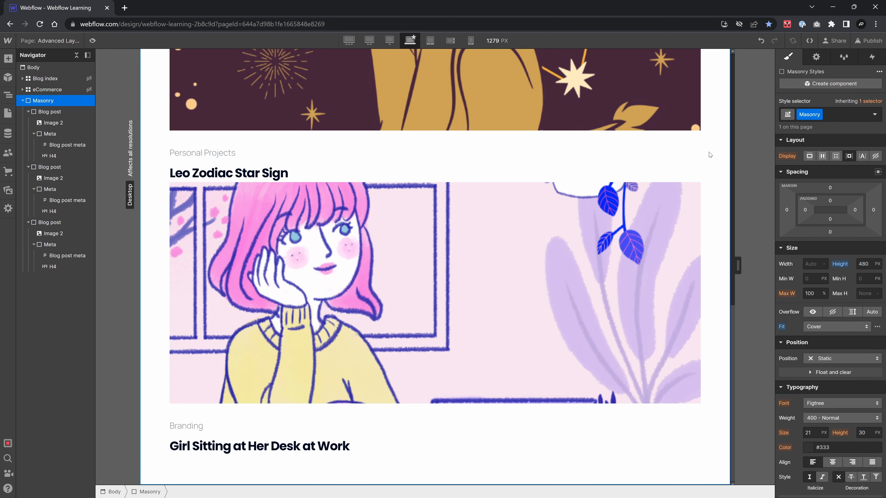
scroll(653, 229, "up", 10)
left_click(655, 230)
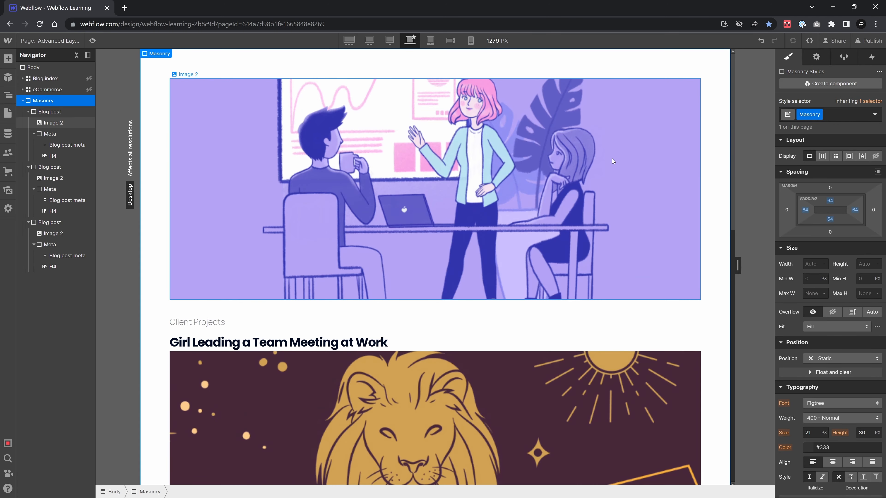
scroll(333, 168, "down", 10)
scroll(371, 90, "down", 2)
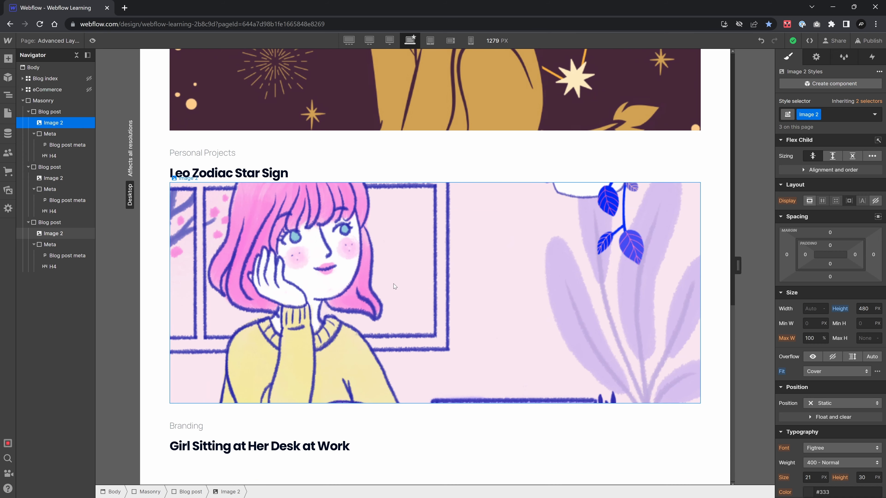
- Set the Masonry block's typography columns to 2
left_click(717, 162)
scroll(324, 288, "up", 10)
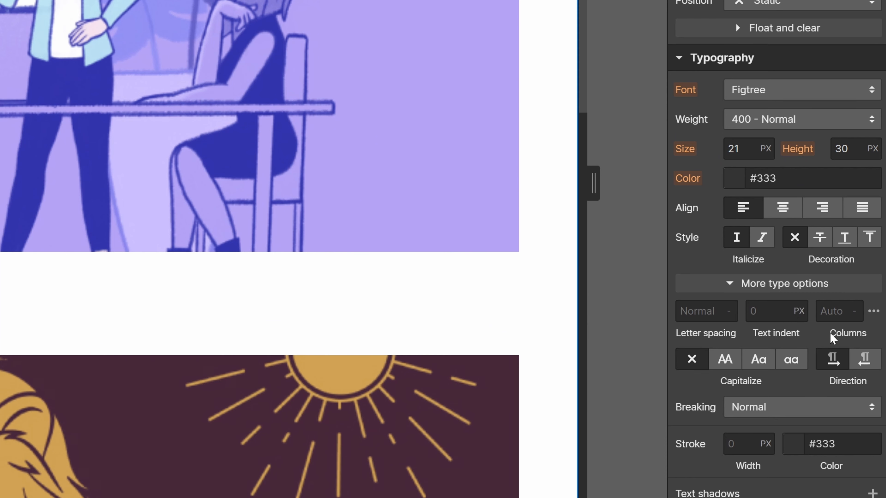
left_click(852, 309)
type("0")
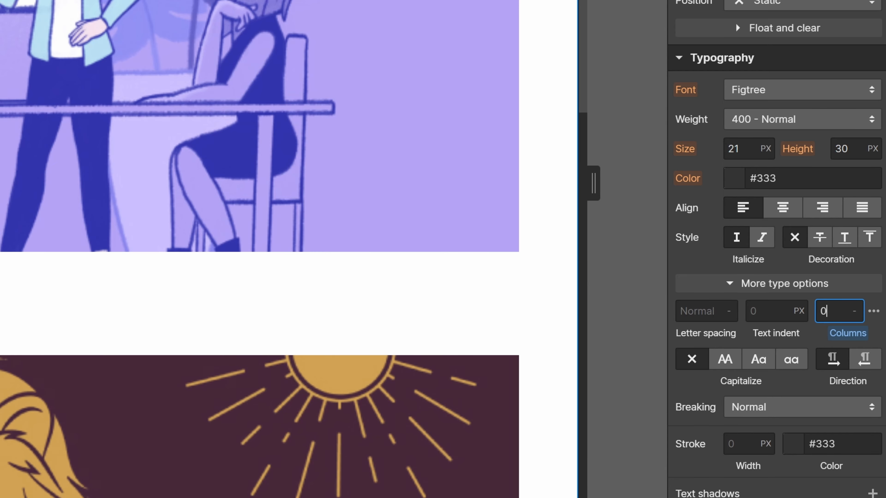
key("BackSpace")
type("2")
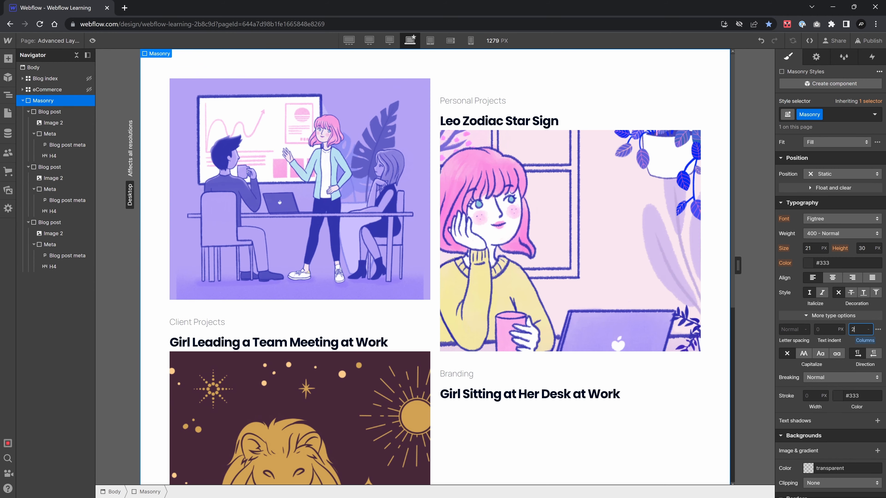
scroll(370, 271, "down", 8)
scroll(370, 271, "up", 8)
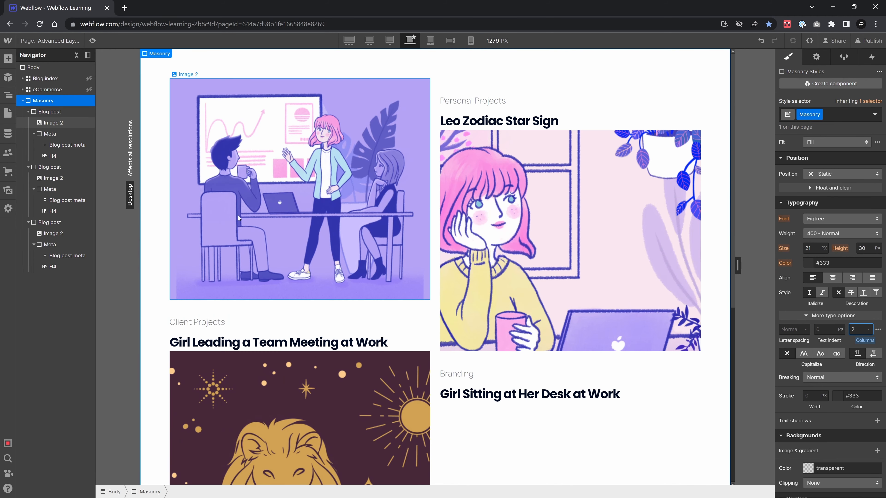
- Set the gap between the Masonry block's columns to 96 px
left_click(878, 329)
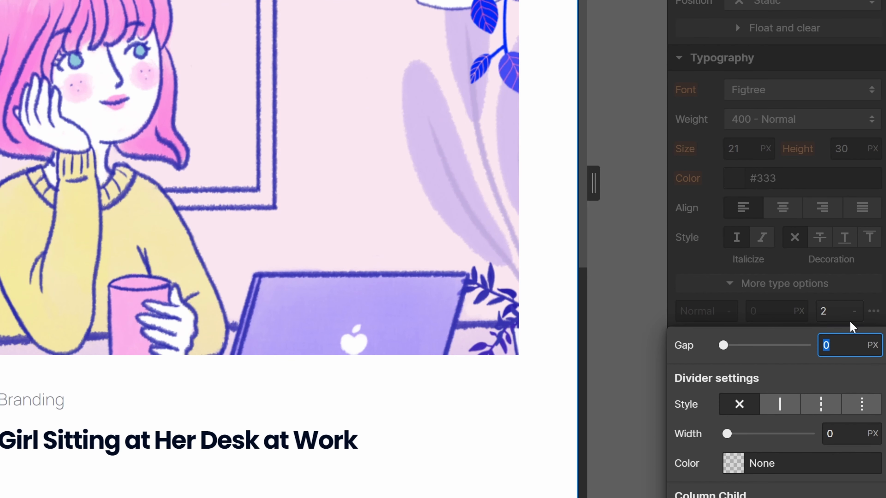
type("96")
key("Return")
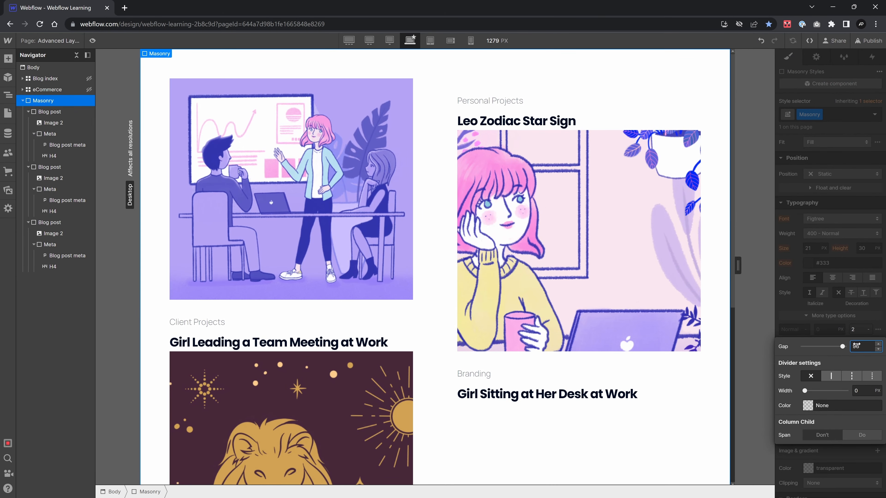
- Try the solid, dashed and dotted divider styles between the Masonry columns and return to no divider
left_click(832, 376)
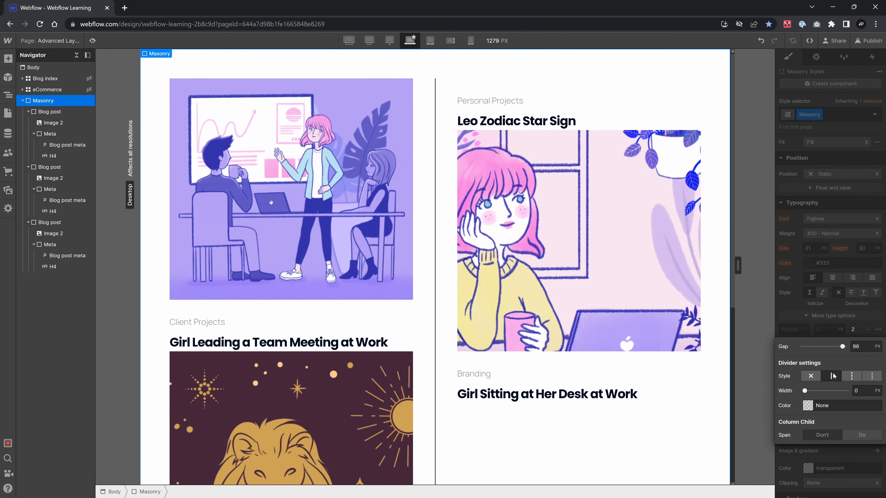
left_click(812, 376)
left_click(853, 376)
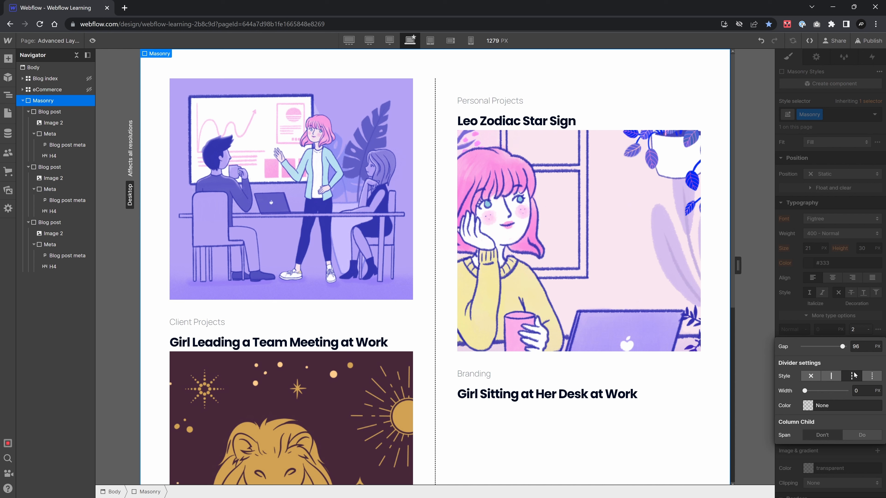
left_click(875, 376)
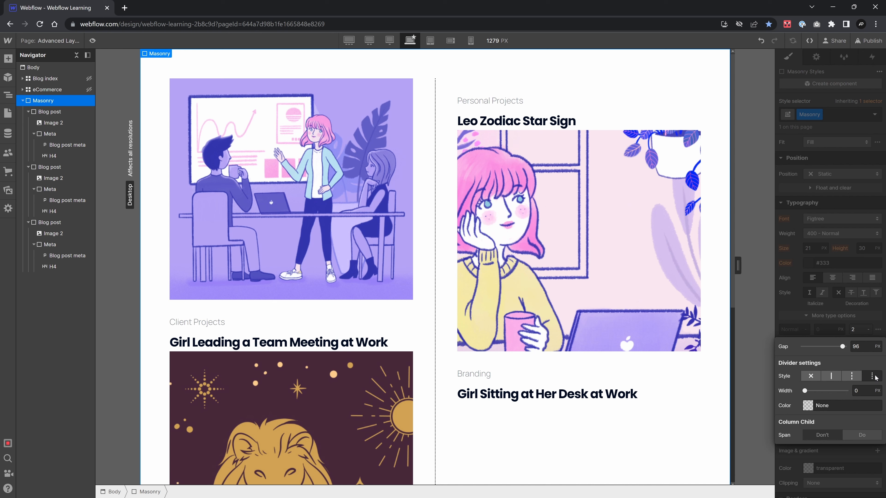
left_click(864, 324)
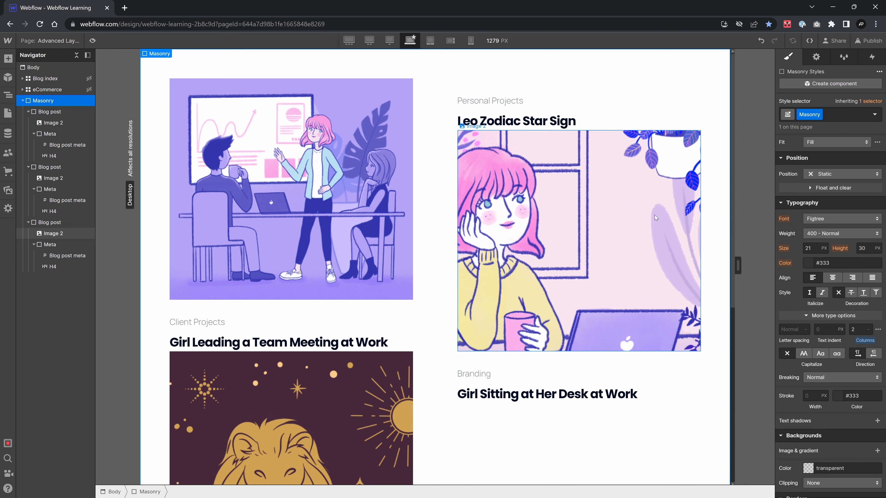
scroll(655, 217, "down", 6)
scroll(635, 227, "up", 5)
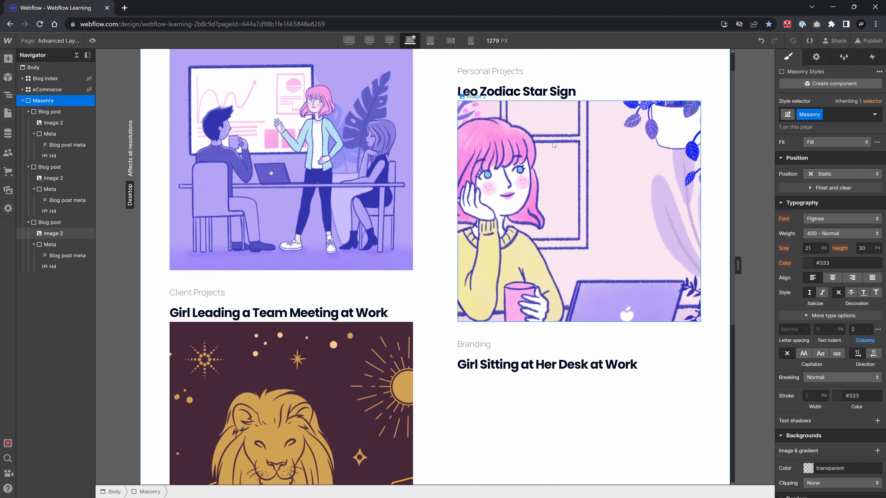
scroll(576, 154, "up", 6)
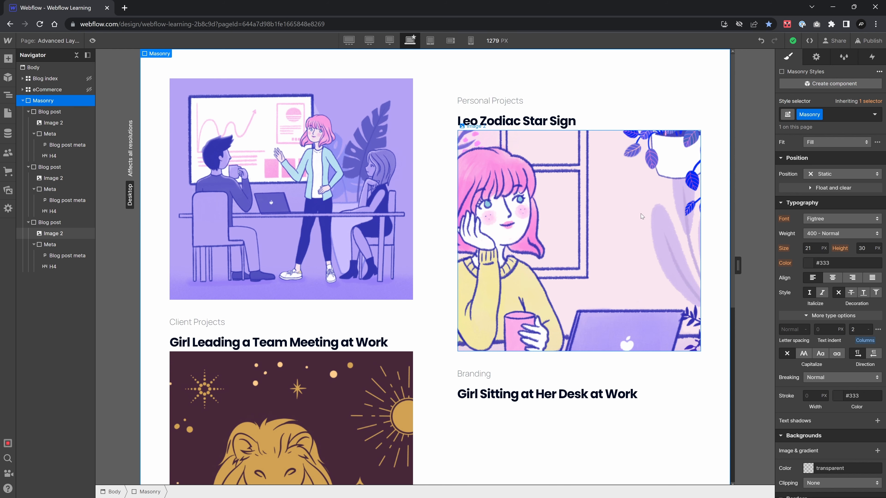
- Duplicate the Leo Zodiac Star Sign Blog post card three times inside Masonry
scroll(323, 185, "down", 5)
left_click(299, 154)
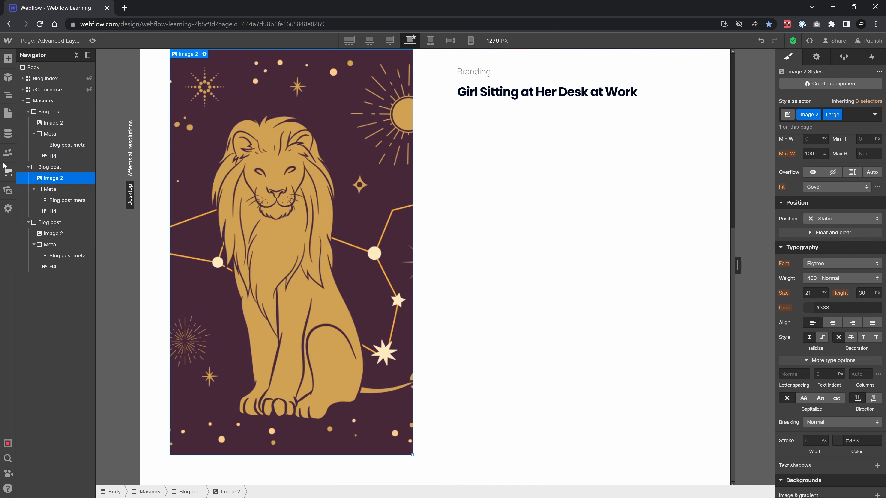
left_click(46, 167)
scroll(293, 191, "up", 5)
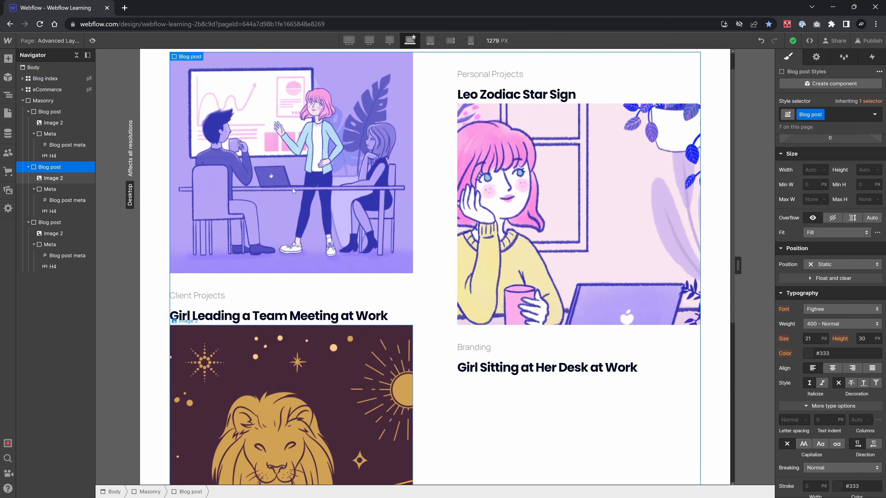
key("ctrl+d")
scroll(292, 188, "down", 6)
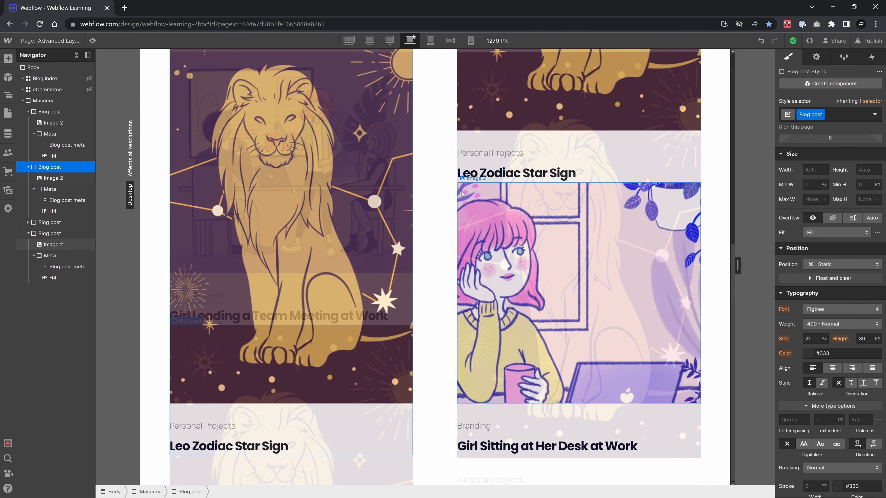
left_click(47, 222)
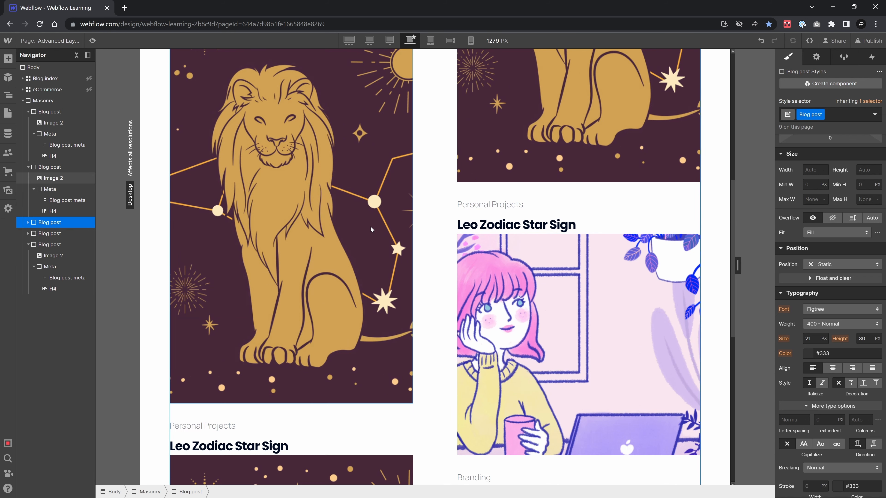
key("ctrl+d")
key("ctrl+d")
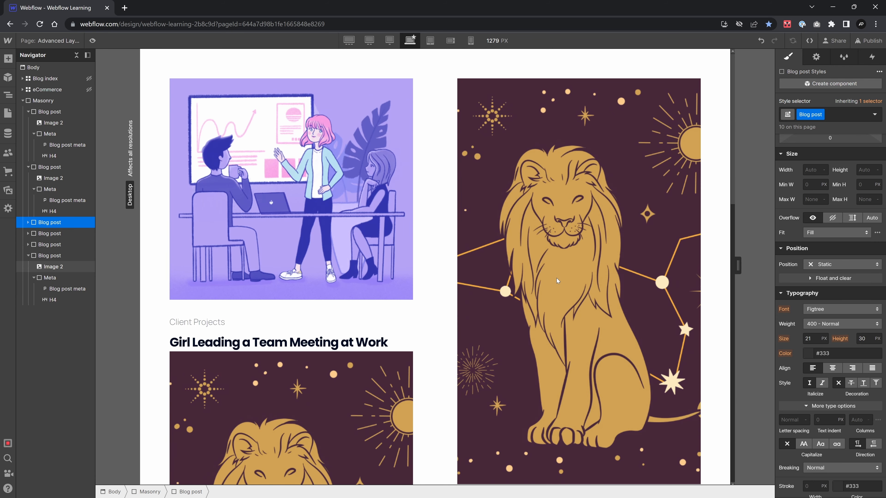
- Add a combo class named "with grid" to the first Blog post card in Masonry
left_click(437, 174)
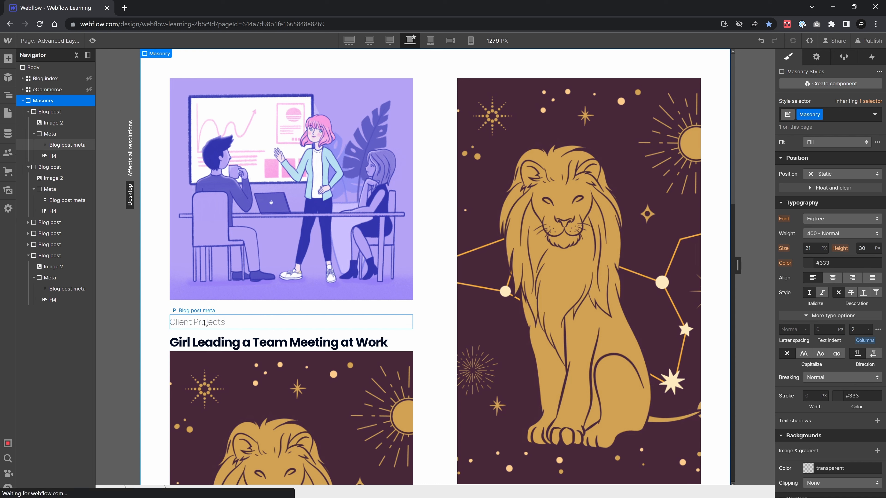
left_click(197, 322)
left_click(201, 102)
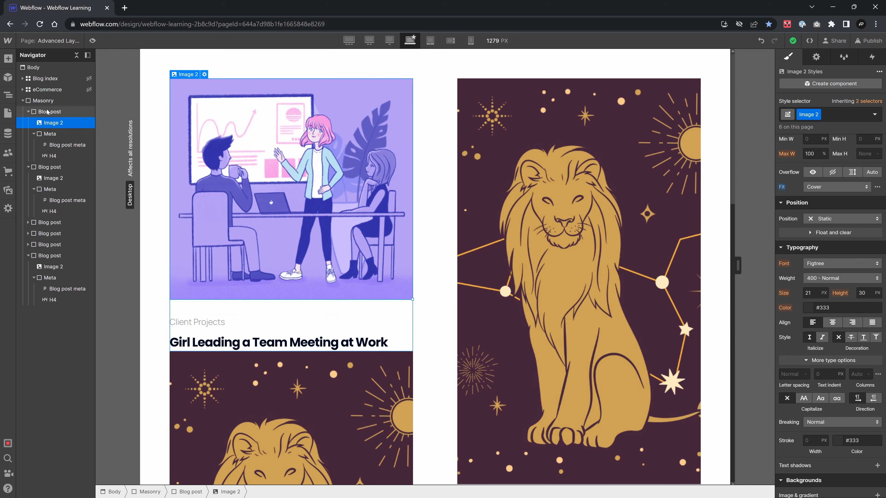
left_click(54, 112)
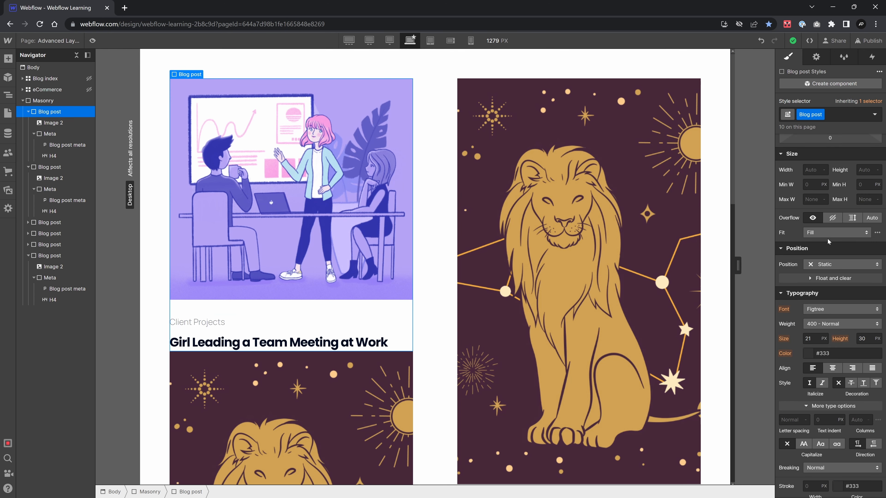
left_click(841, 115)
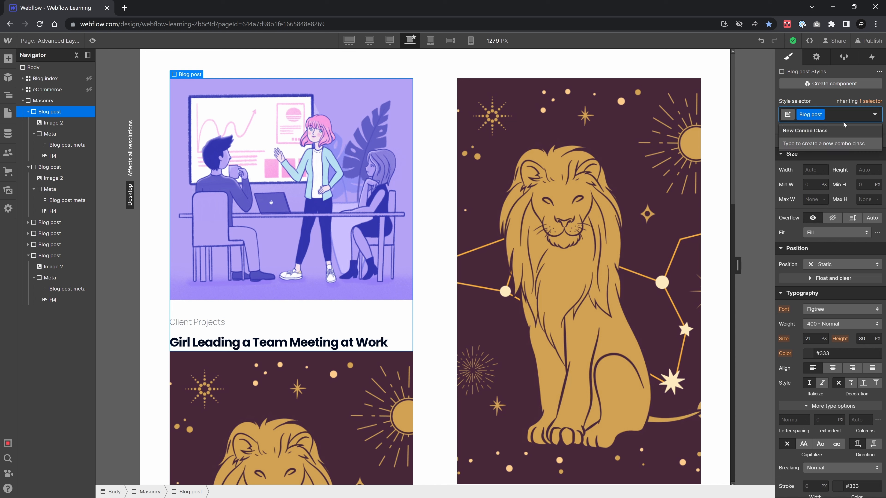
type("with grid")
key("Return")
- Give the "with grid" Blog post card a bottom margin and compare the vertical card spacing across both Masonry columns
scroll(835, 261, "up", 5)
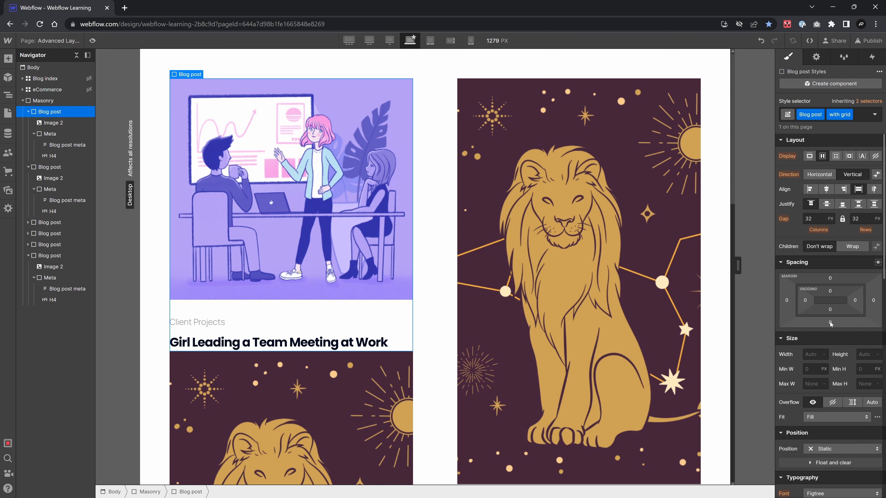
left_click_drag(831, 322, 831, 345)
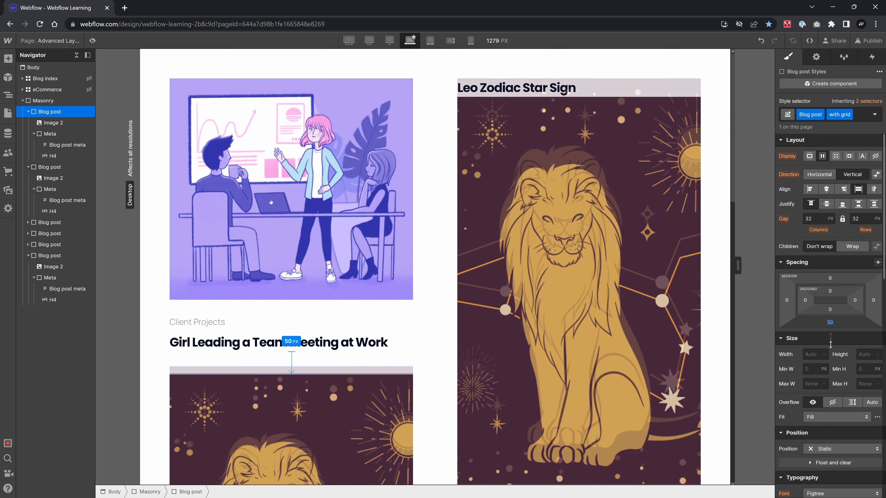
left_click(485, 206)
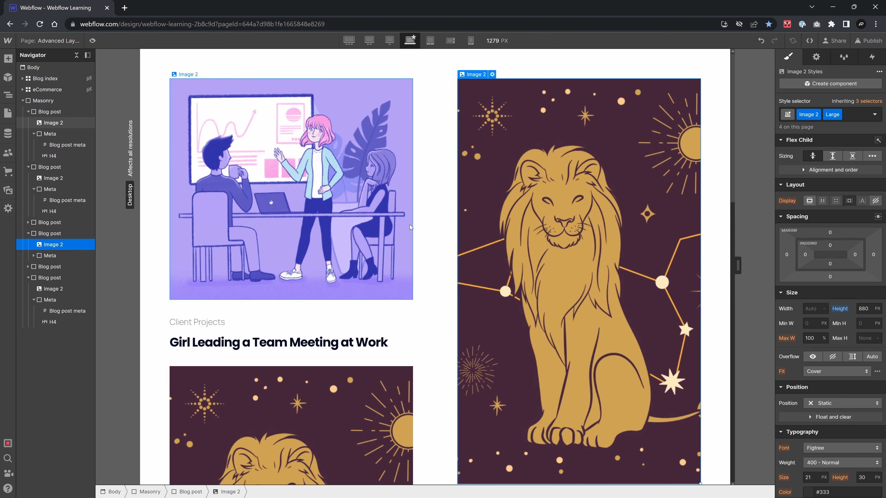
scroll(410, 224, "down", 10)
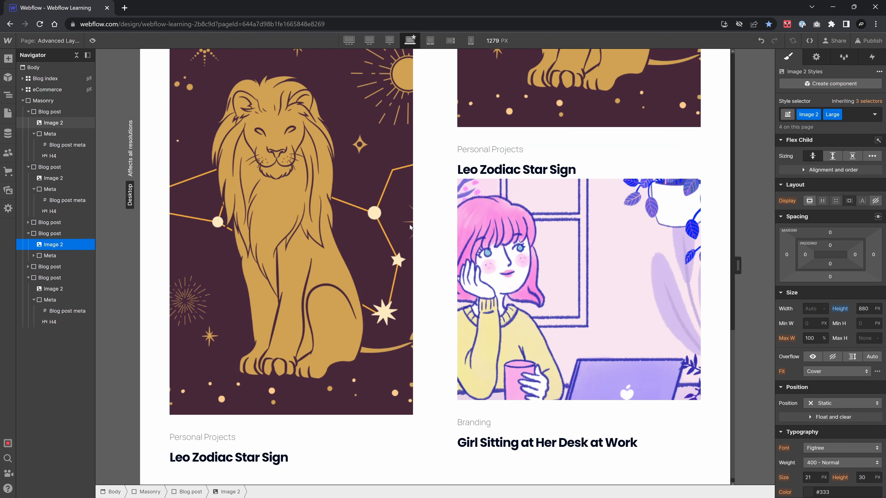
scroll(421, 288, "up", 10)
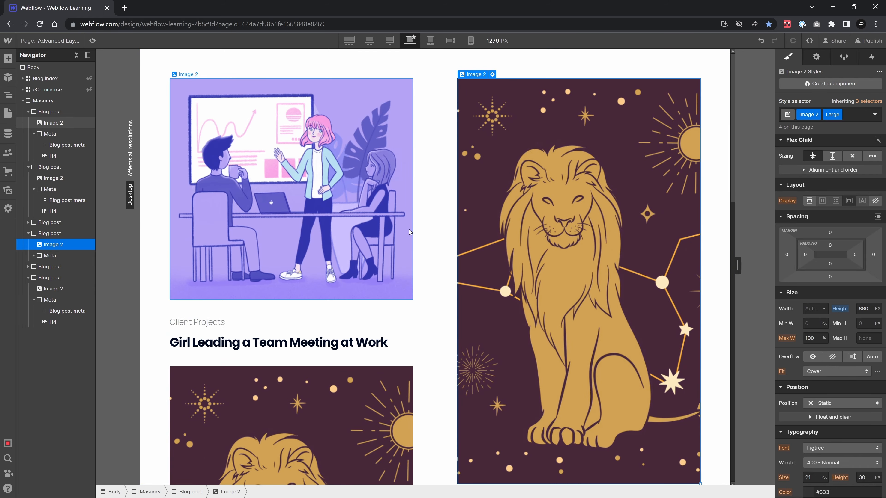
scroll(410, 230, "down", 10)
scroll(409, 229, "up", 10)
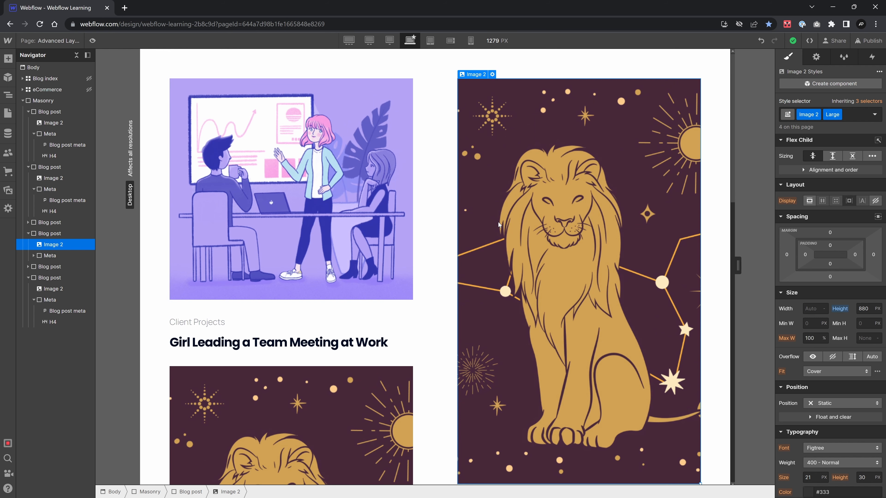
- Check the Masonry block's column gap and divider settings against the Figma masonry reference
scroll(859, 266, "down", 10)
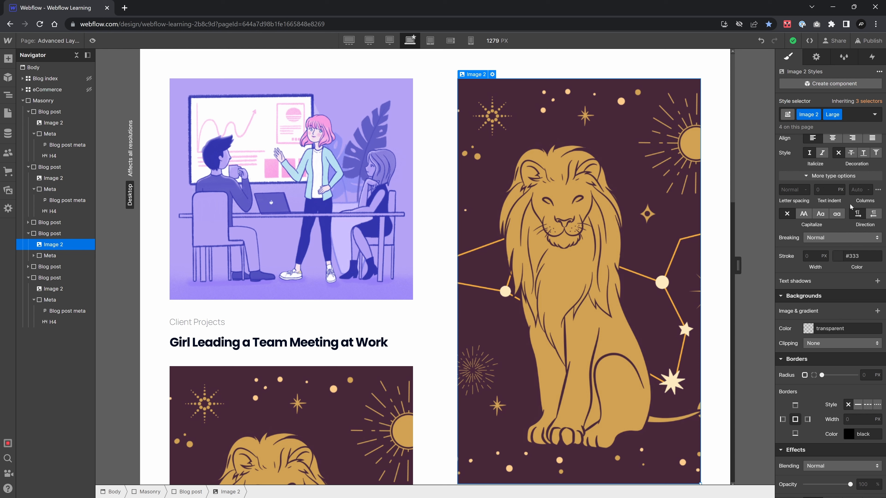
left_click(43, 101)
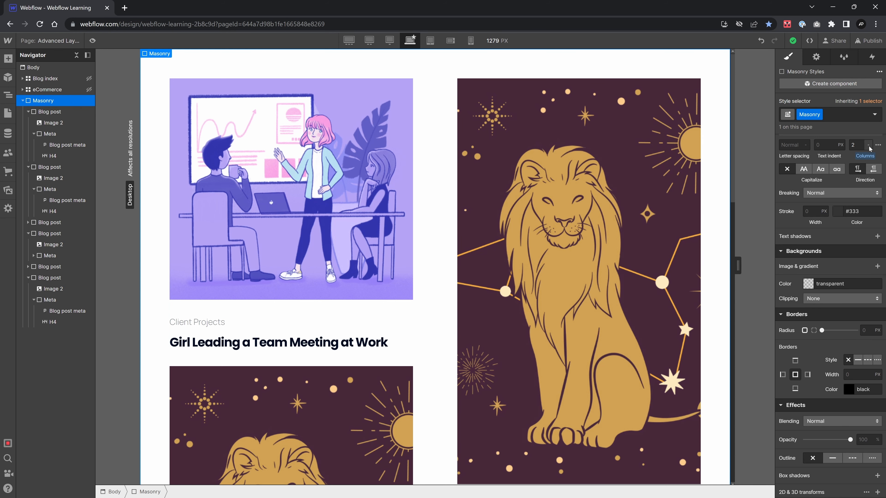
left_click(878, 145)
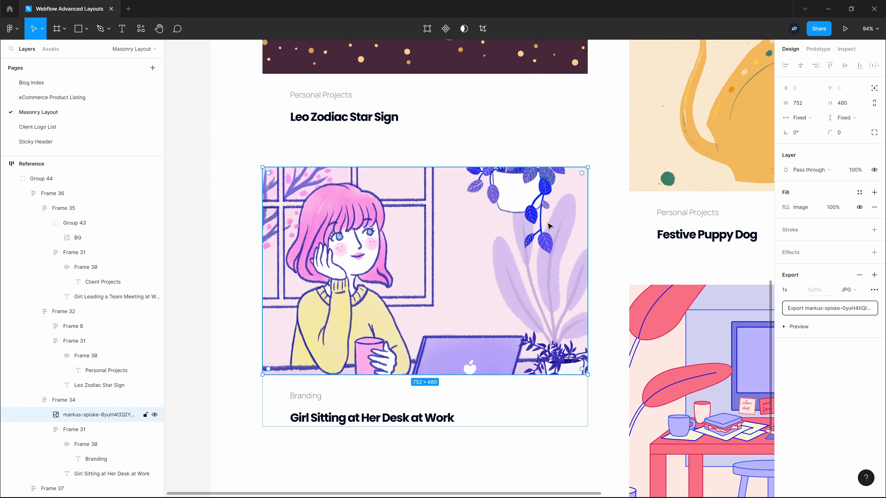
key("alt")
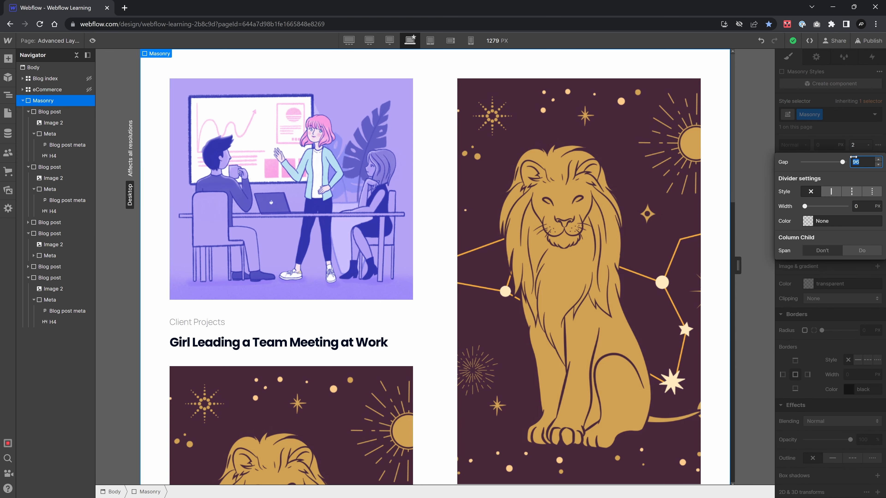
key("Escape")
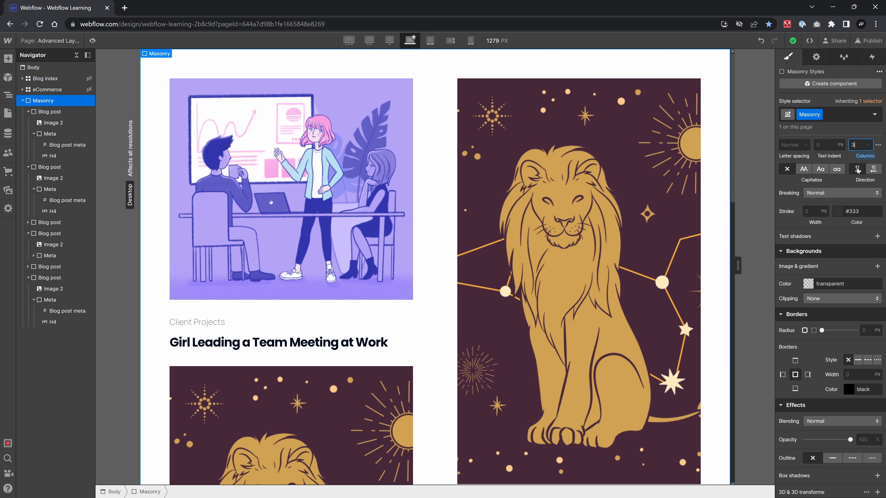
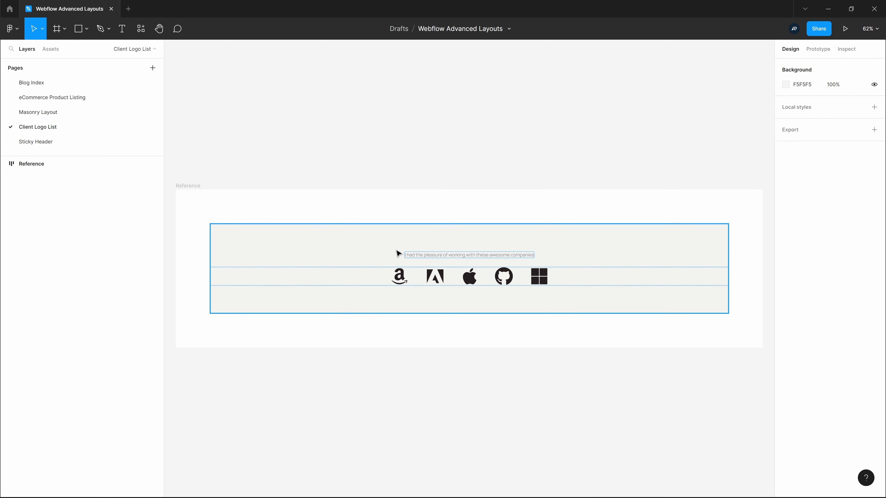
- Inspect the tagline text, the Logos row and the Reference frame of Figma's Client Logo List design
scroll(450, 248, "up", 5)
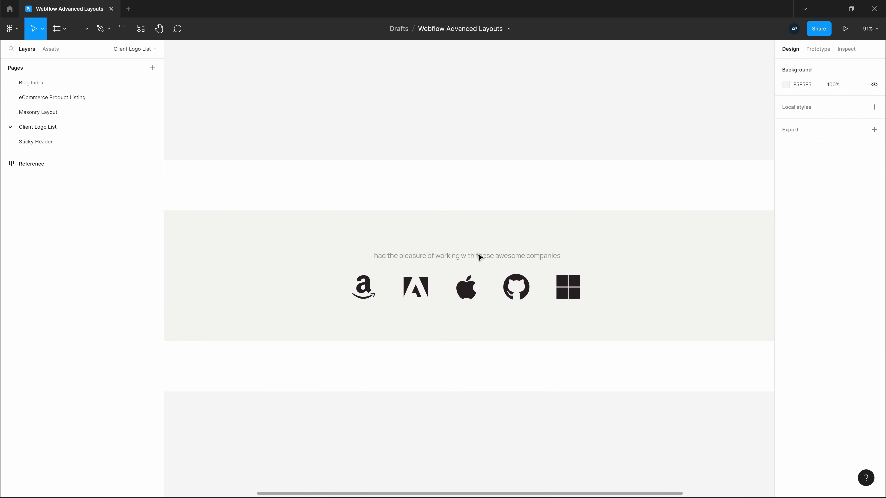
left_click(467, 256)
double_click(466, 258)
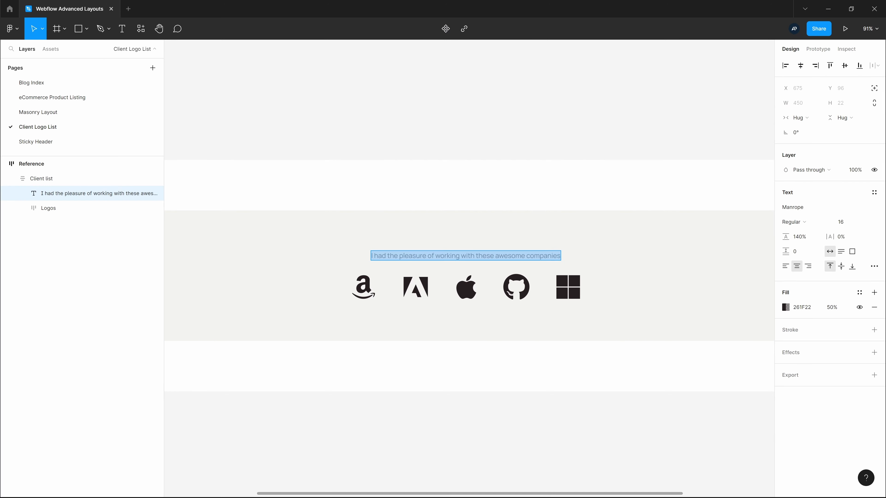
key("Escape")
left_click(366, 290)
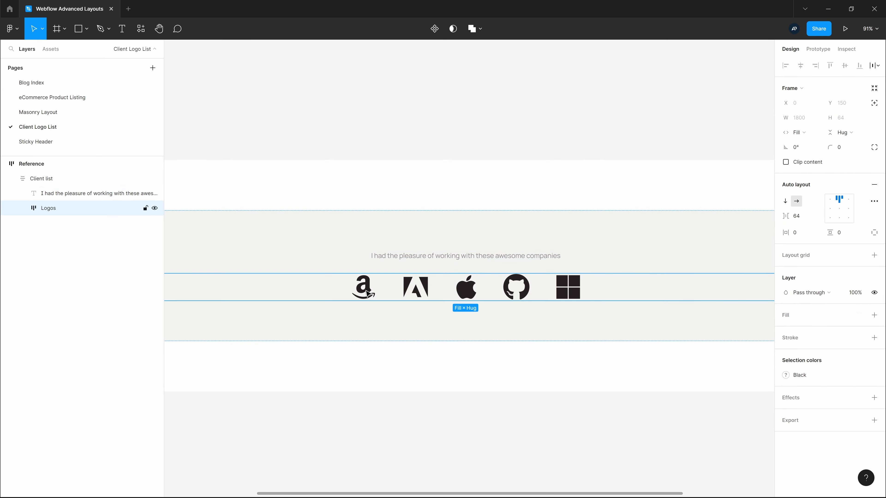
left_click(410, 291)
left_click(409, 179)
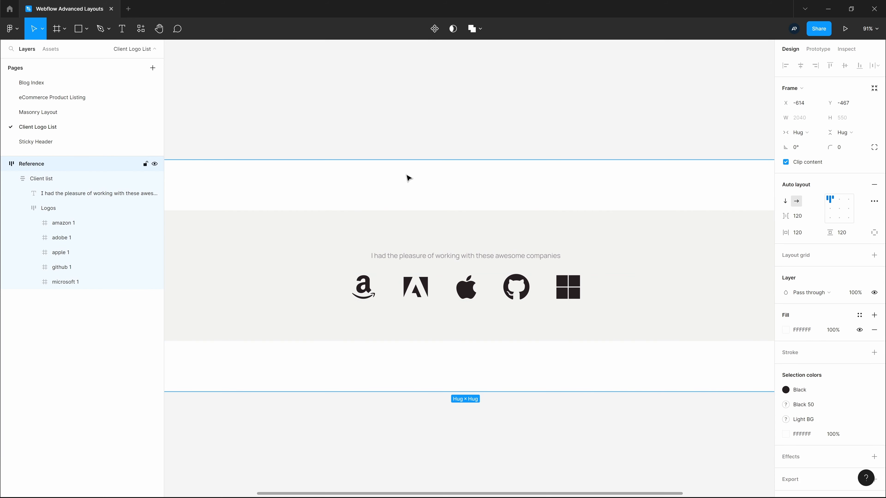
left_click(354, 115)
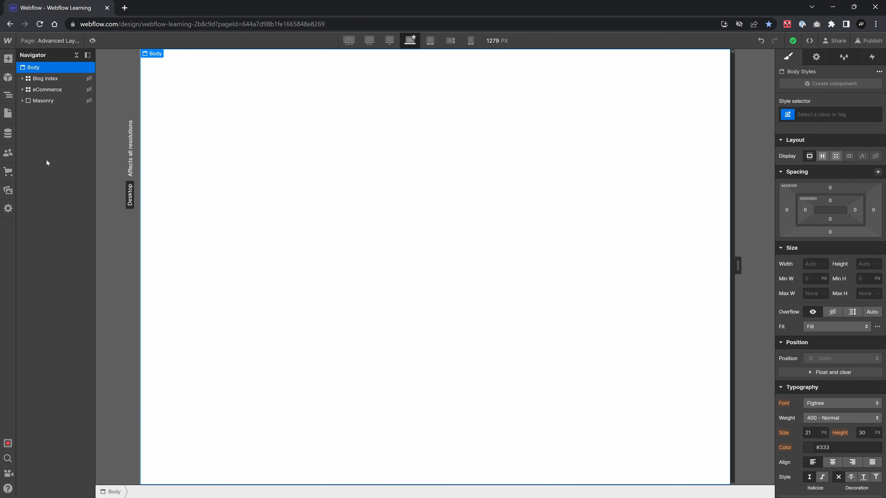
- Add a div block to the Webflow page body and apply the existing Logo List class to it
key("ctrl+e")
type("div")
key("Return")
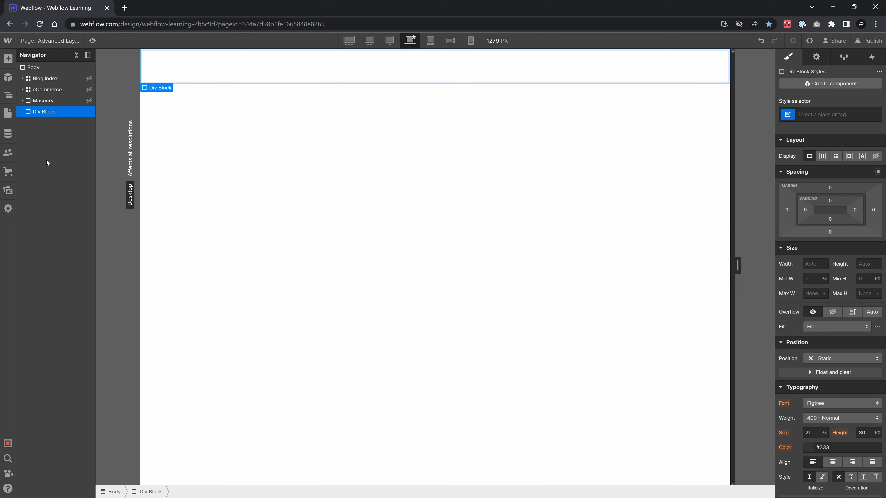
key("ctrl+Return")
type("Logo list")
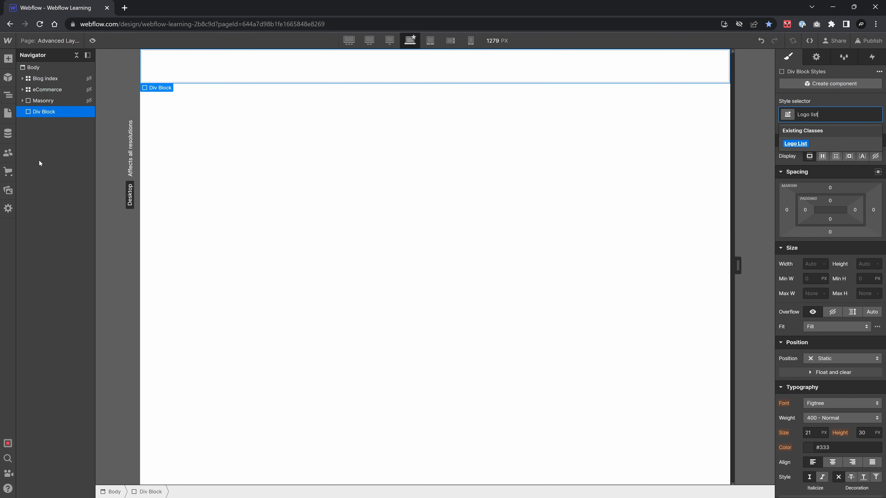
key("Return")
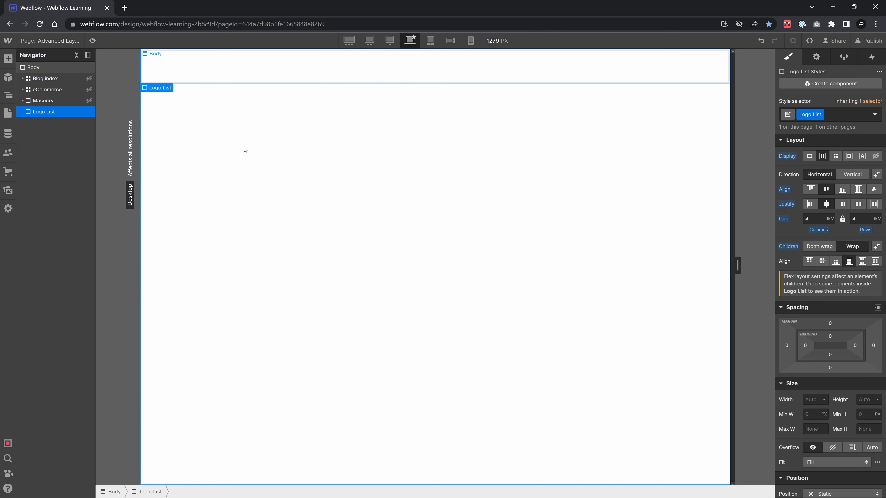
- Add a paragraph inside Logo List with the Figma text "I had the pleasure of working with these awesome companies"
key("ctrl+e")
type("pa")
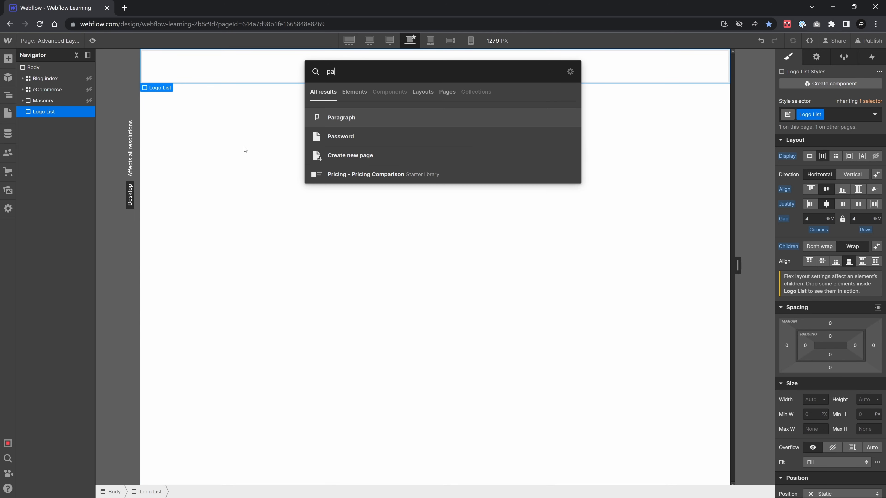
key("Return")
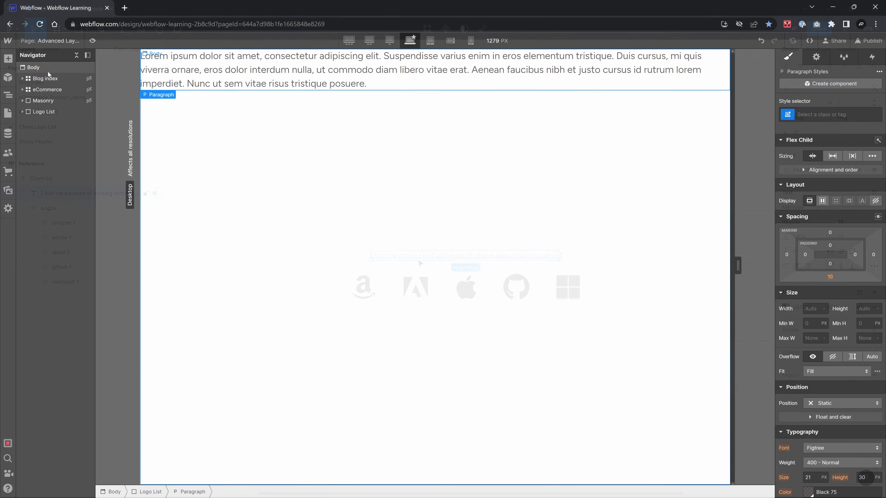
key("Return")
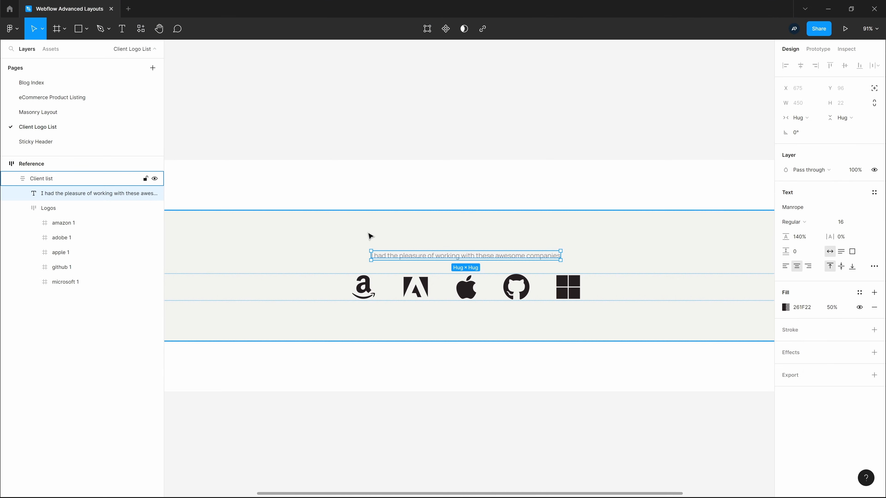
key("super+shift+c")
left_click(326, 231)
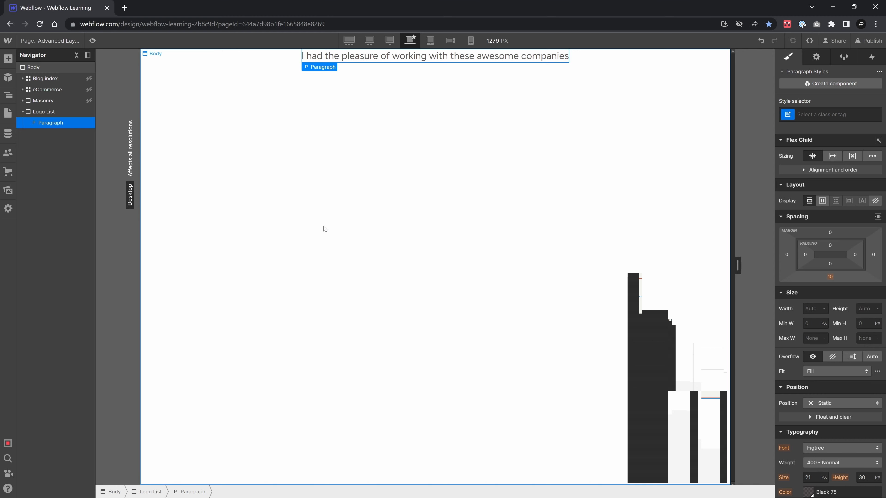
- Set the Logo List's background color to #F3F2F1 and its top and bottom padding to 96 px, matching Figma
left_click(65, 112)
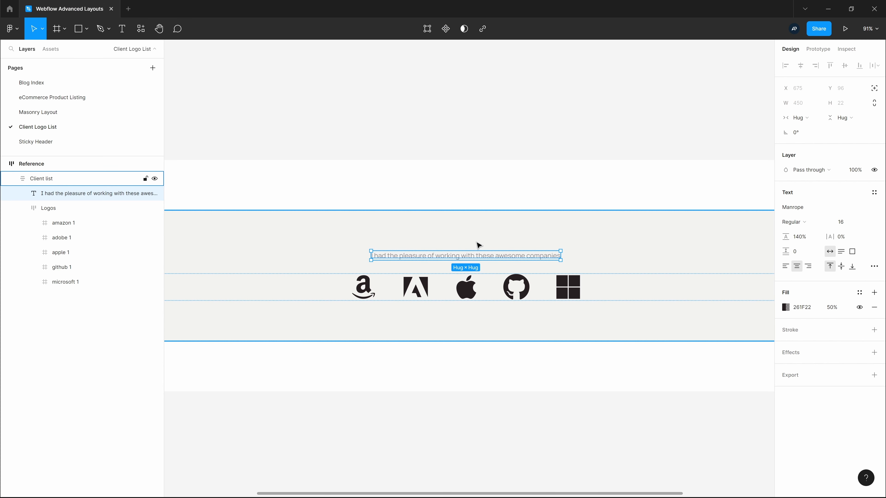
left_click(485, 233)
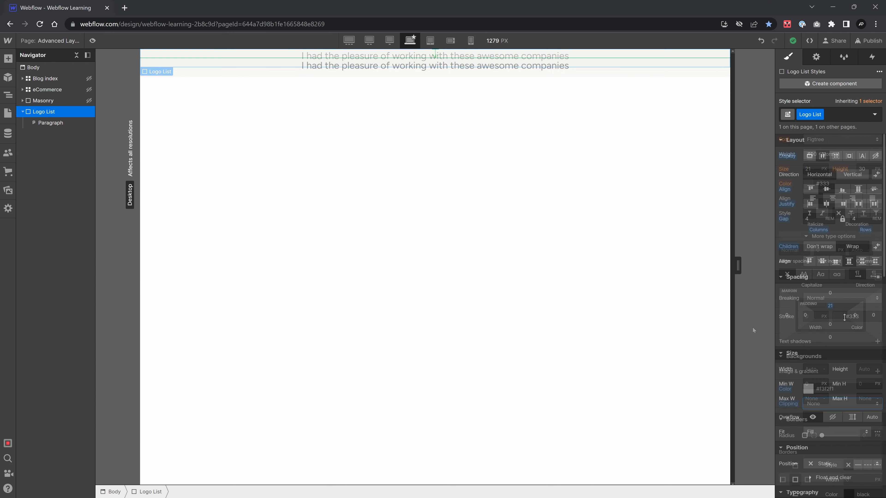
left_click_drag(839, 311, 840, 329)
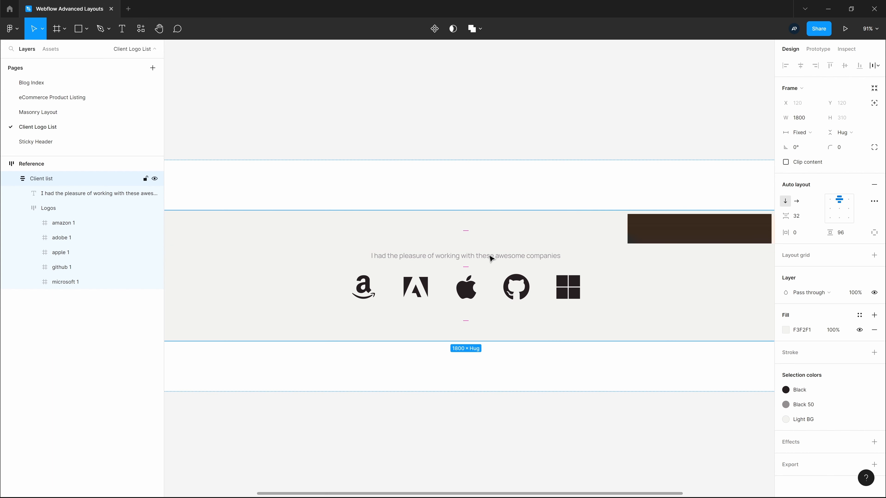
- Set the Logo List's font to Manrope and its text color to #261F22, matching the Figma tagline
left_click(489, 257)
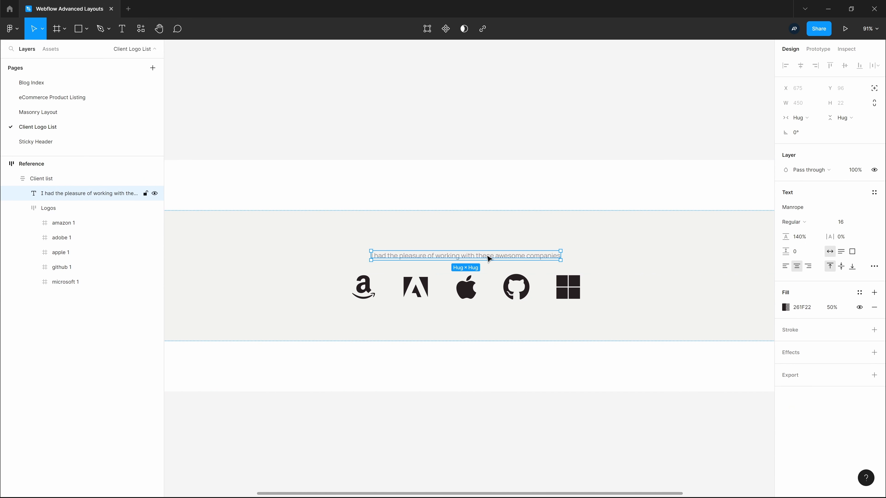
left_click(805, 307)
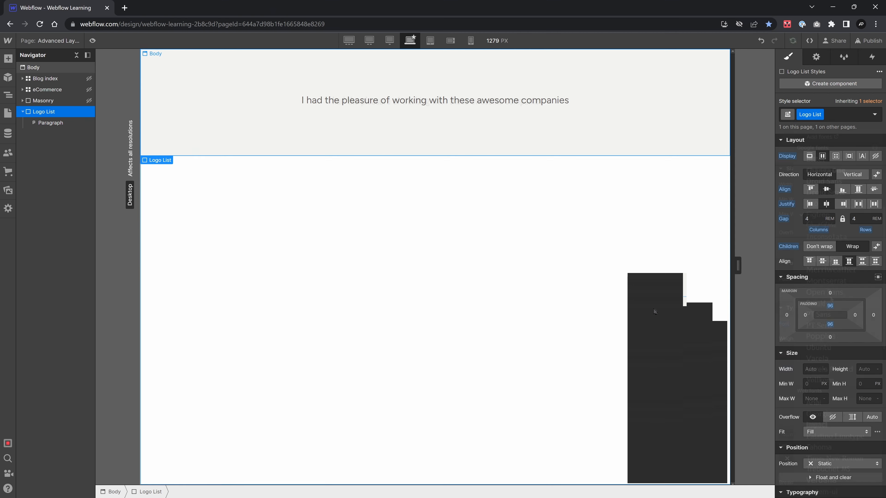
left_click(829, 261)
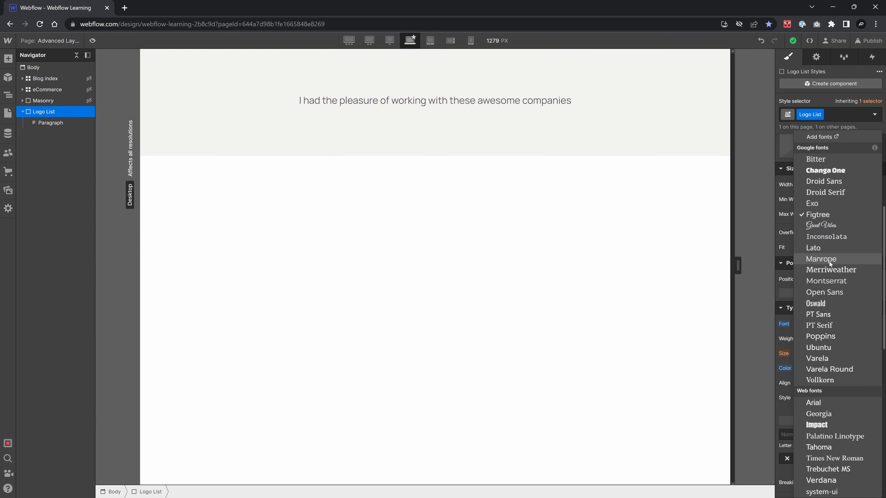
left_click(830, 261)
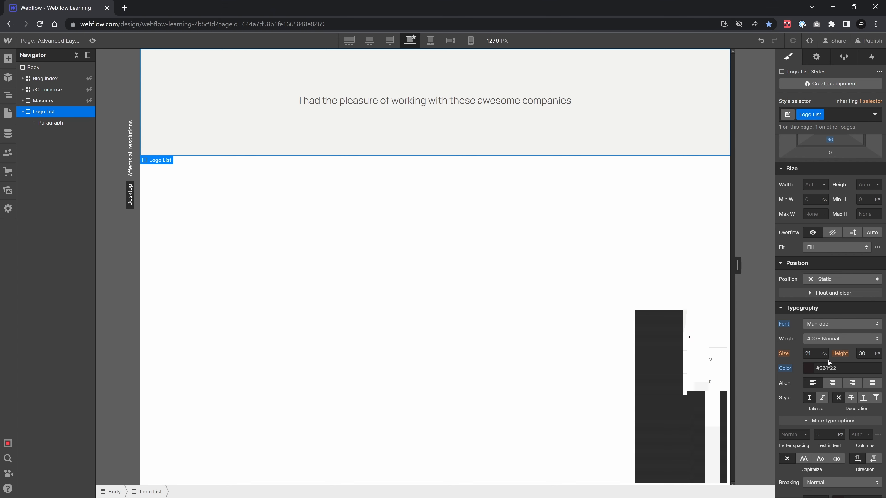
- Set the Logo List's font size to 16 px and its line height to 1.4
left_click(809, 353)
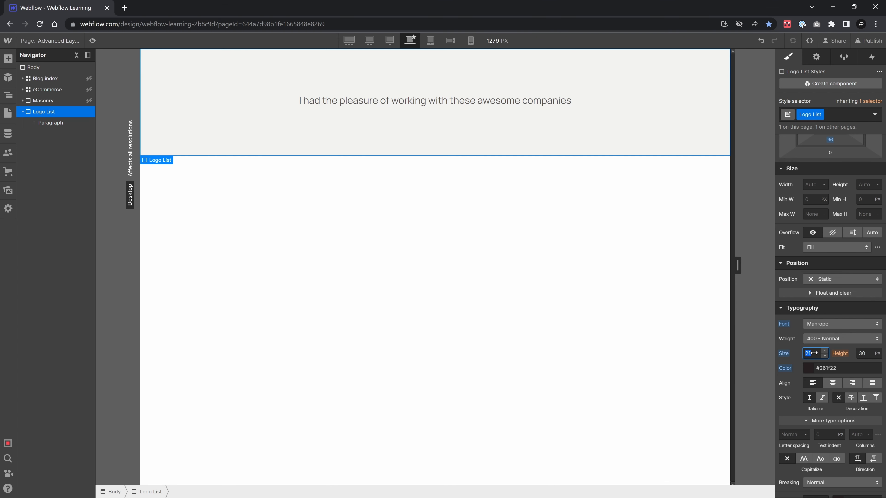
type("16")
key("Tab")
type("1.4")
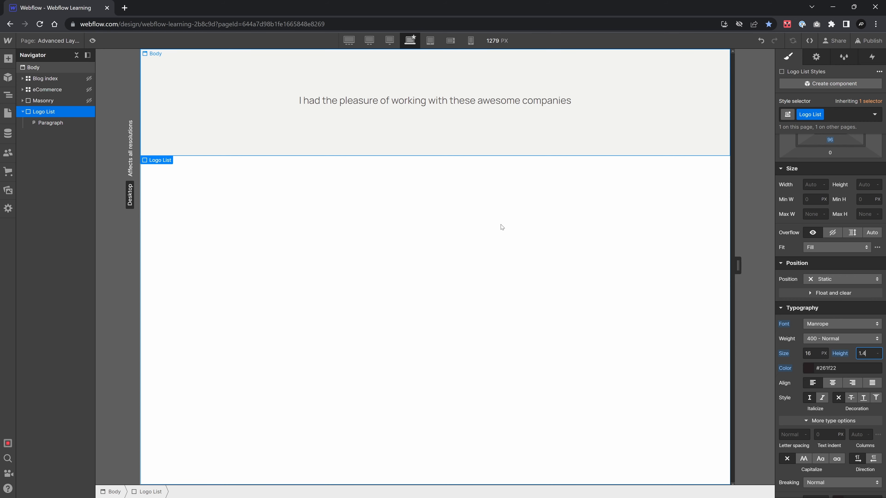
key("Return")
left_click(465, 255)
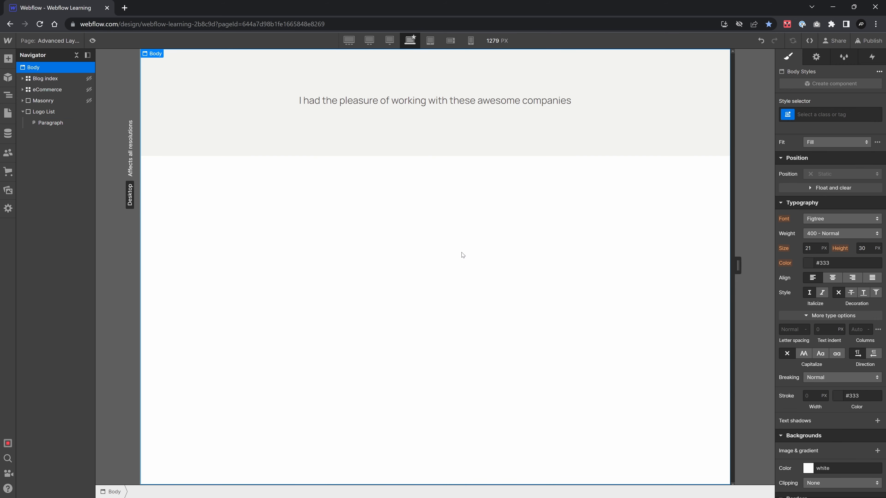
- Check the logo row in Figma, and add a div block with the class List inside Webflow's Logo List
key("alt+Tab")
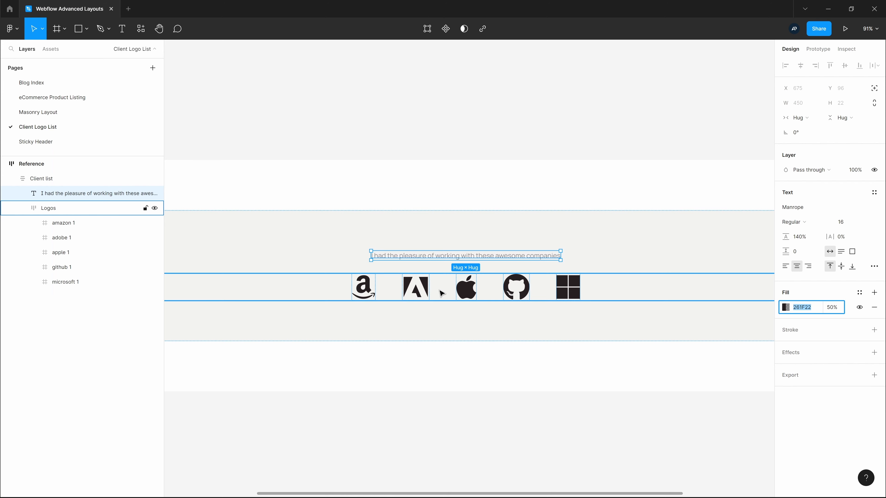
key("alt+Tab")
left_click(382, 122)
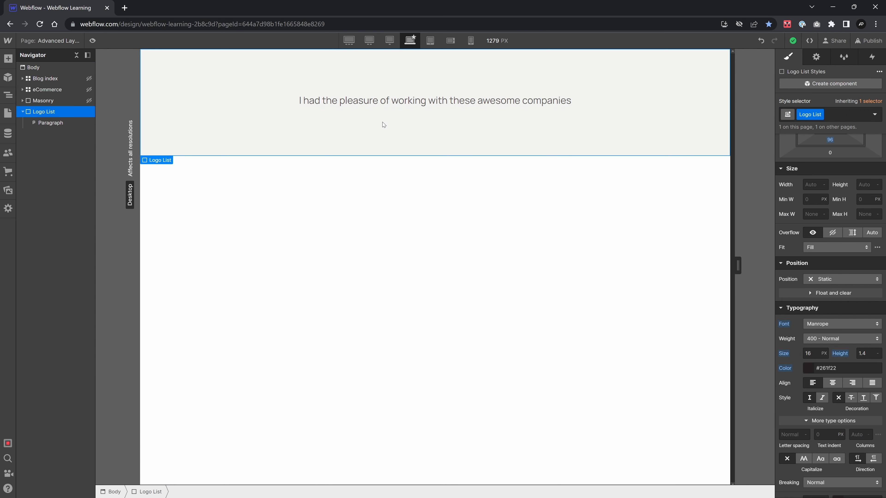
key("ctrl+e")
type("div")
key("Return")
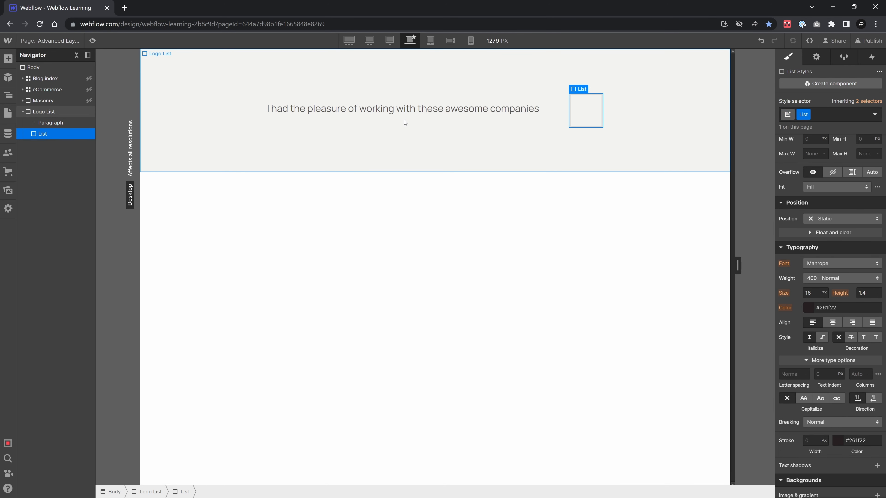
- Add an image inside the List div and choose logo-adobe.svg as its source
key("ctrl+e")
type("image")
key("Return")
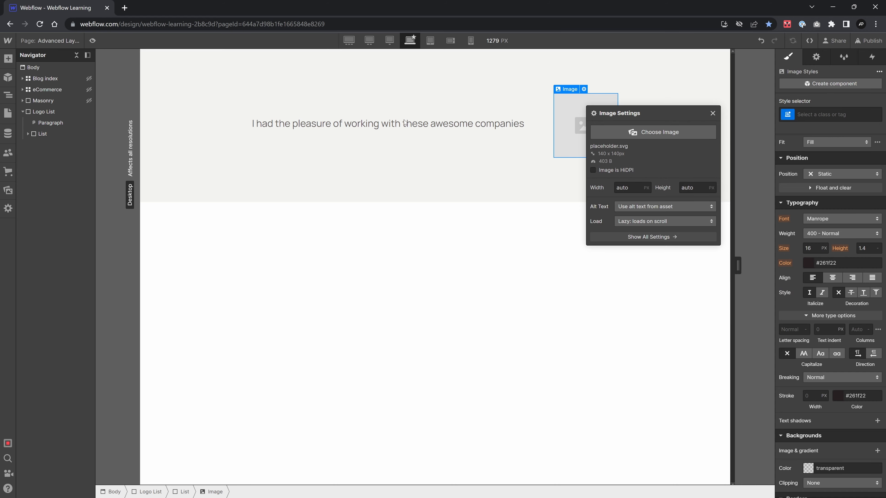
left_click(659, 132)
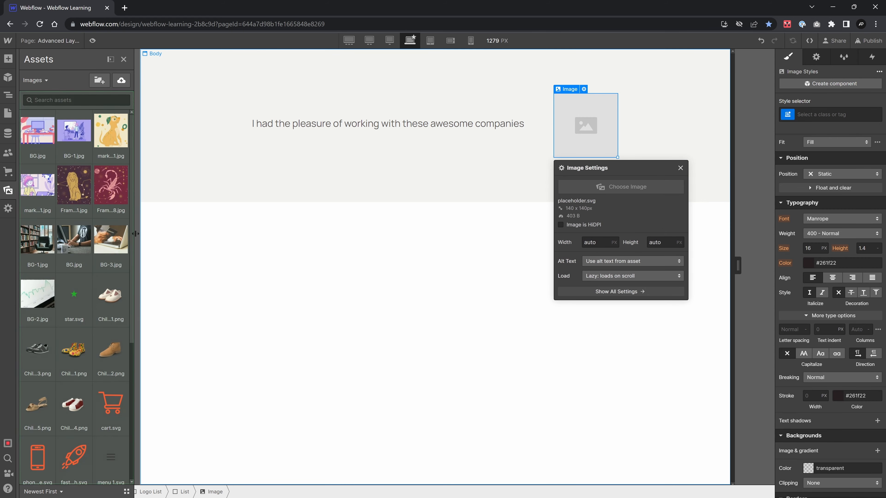
left_click(110, 297)
scroll(86, 284, "down", 5)
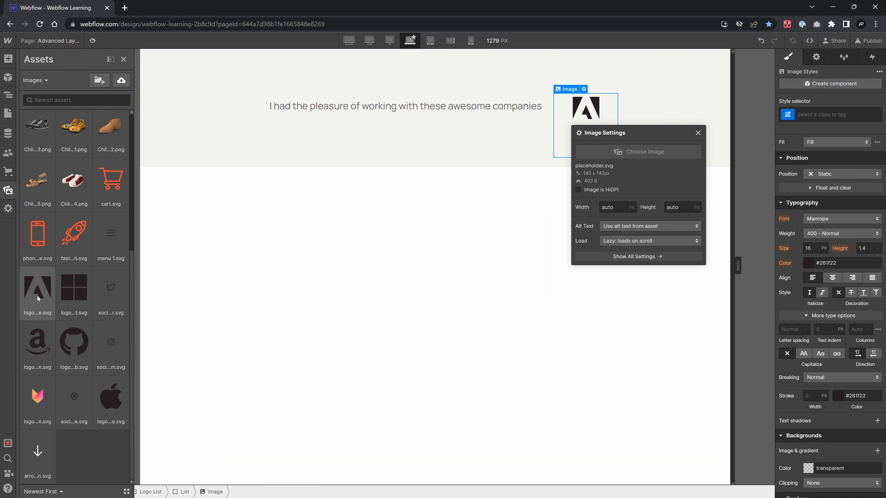
left_click(37, 296)
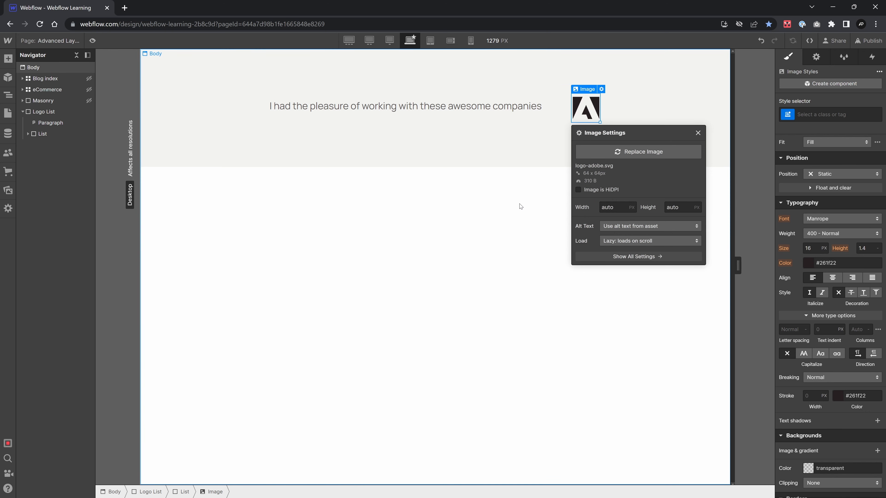
- Duplicate the Adobe logo image four times inside the List div
left_click(598, 117)
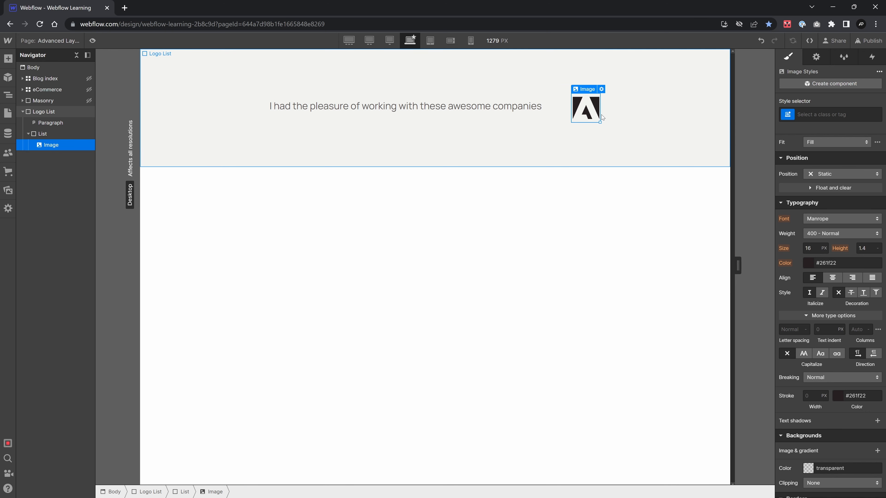
key("ctrl+d")
key("ctrl+d")
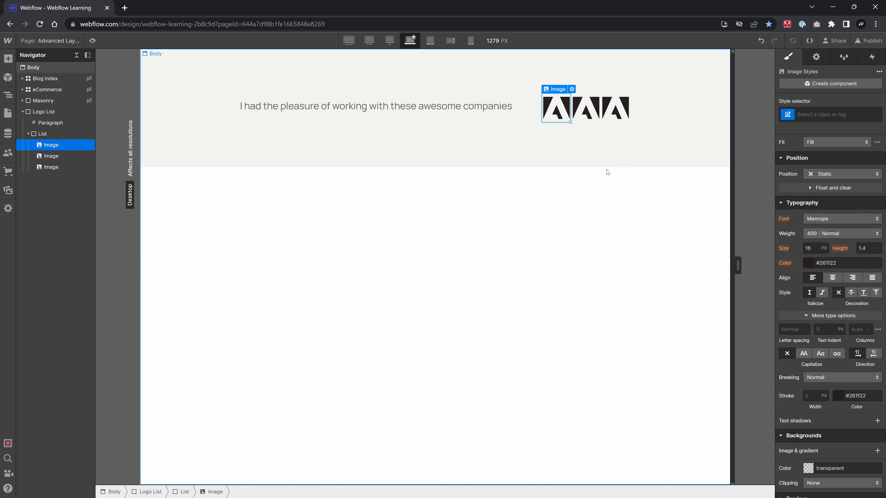
key("ctrl+d")
key("ctrl+d")
- Replace the second logo image with logo-microsoft.svg and the third with logo-amazon.svg
double_click(554, 106)
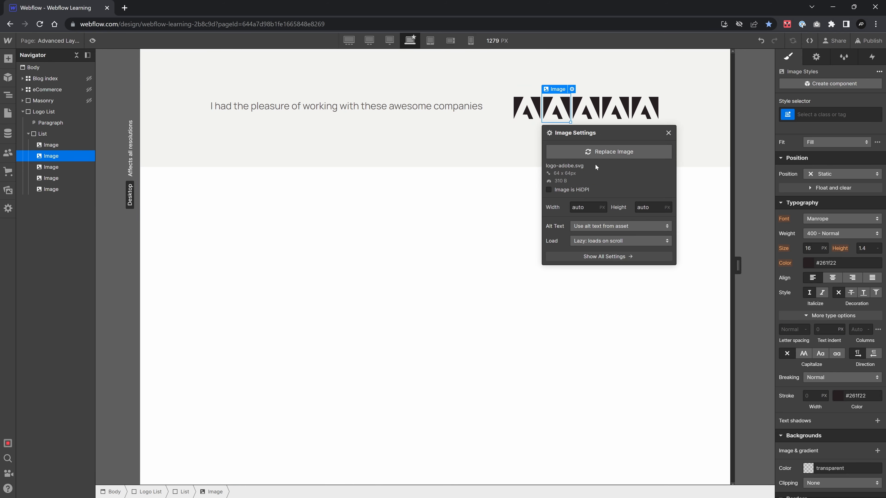
left_click(609, 151)
scroll(73, 279, "down", 5)
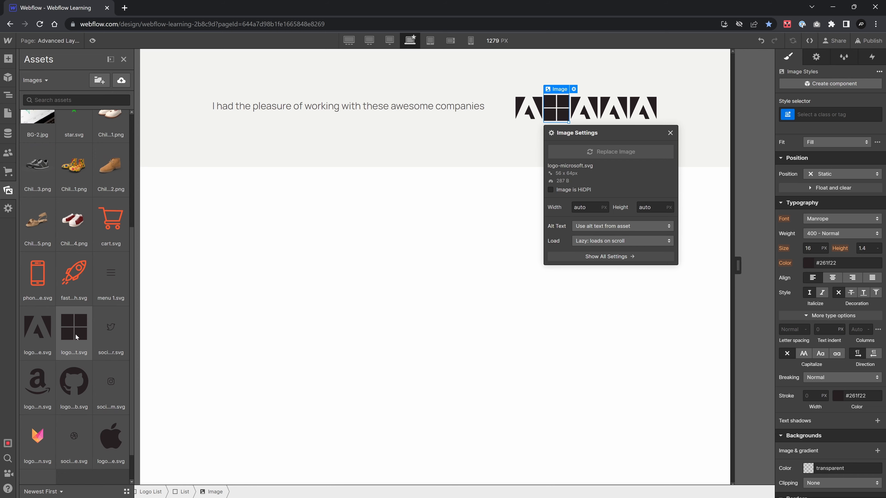
left_click(75, 334)
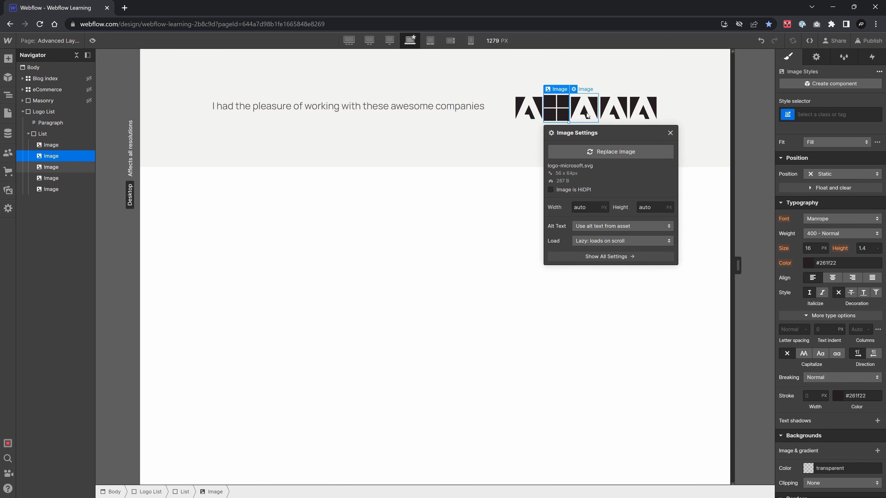
double_click(586, 112)
left_click(620, 154)
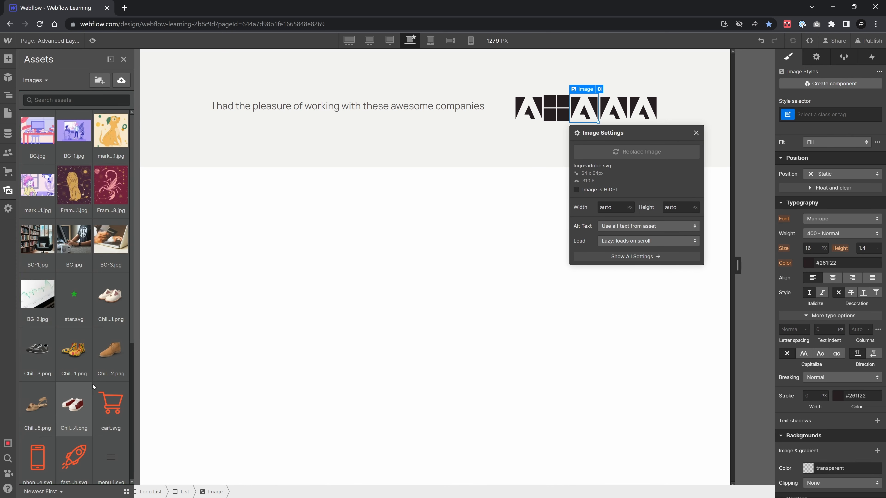
scroll(92, 384, "down", 3)
left_click(37, 433)
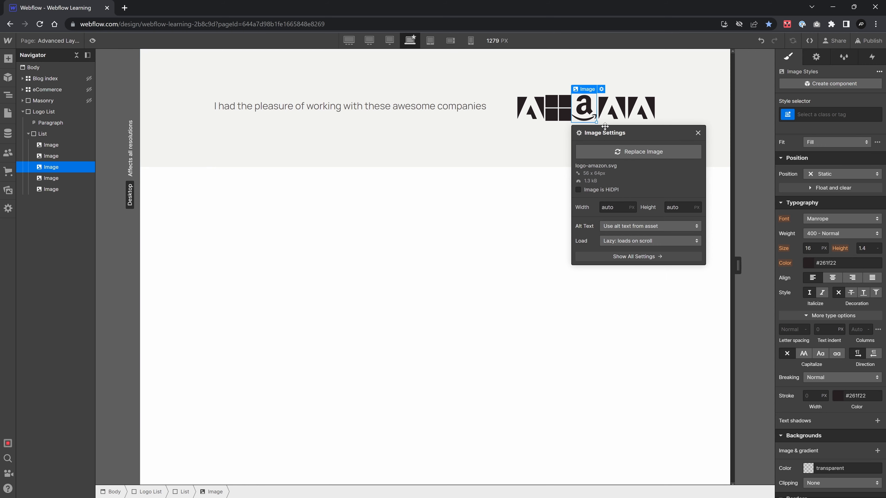
- Replace the fourth logo image with the GitHub logo and the fifth with logo-apple.svg
double_click(613, 109)
left_click(666, 152)
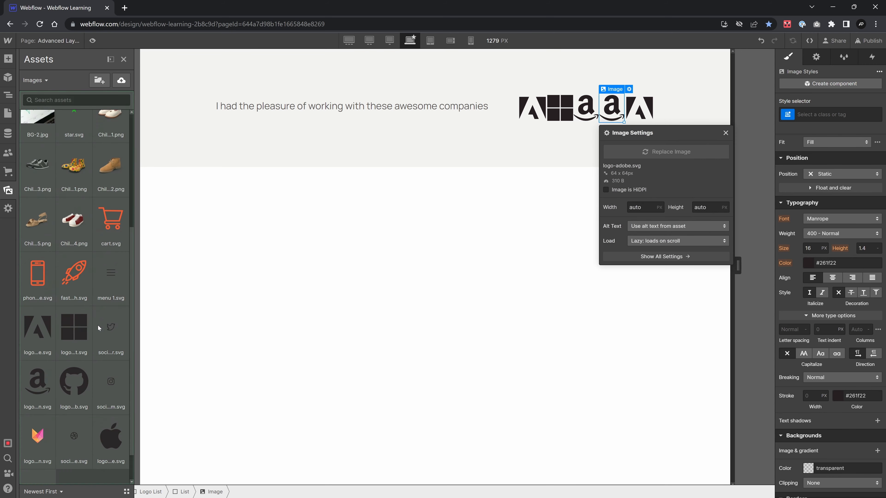
left_click(74, 381)
double_click(640, 109)
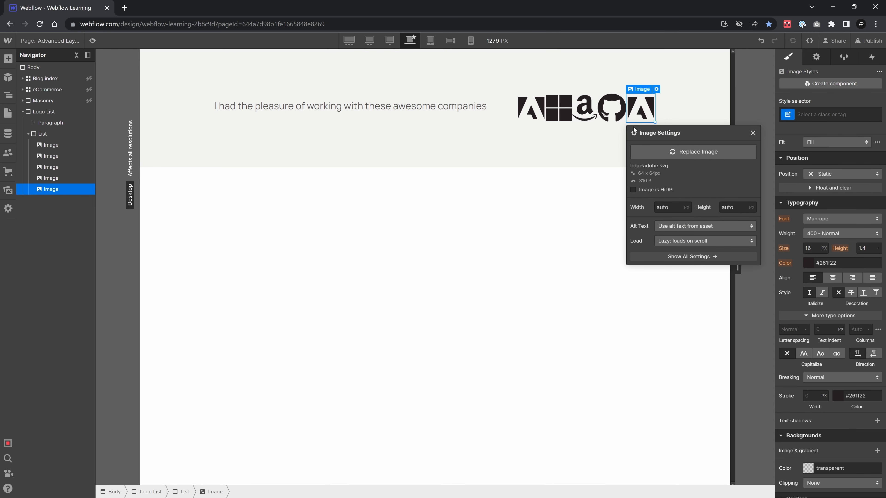
left_click(672, 156)
scroll(75, 349, "down", 3)
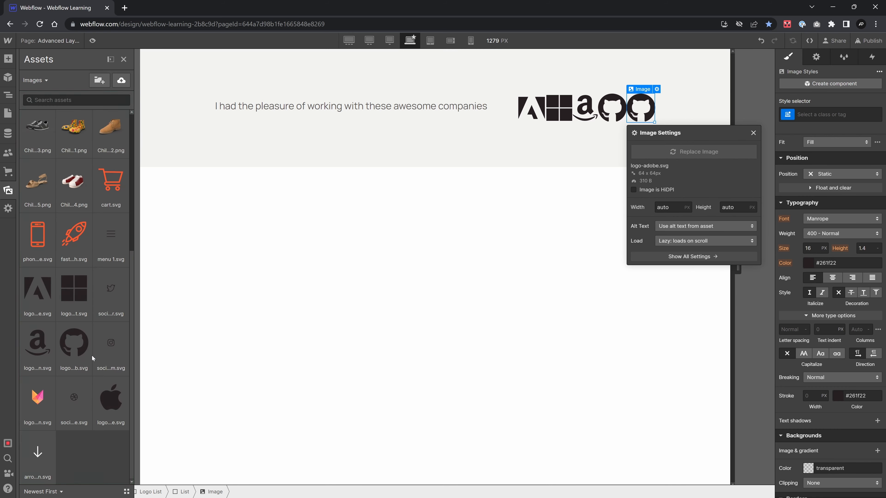
left_click(113, 401)
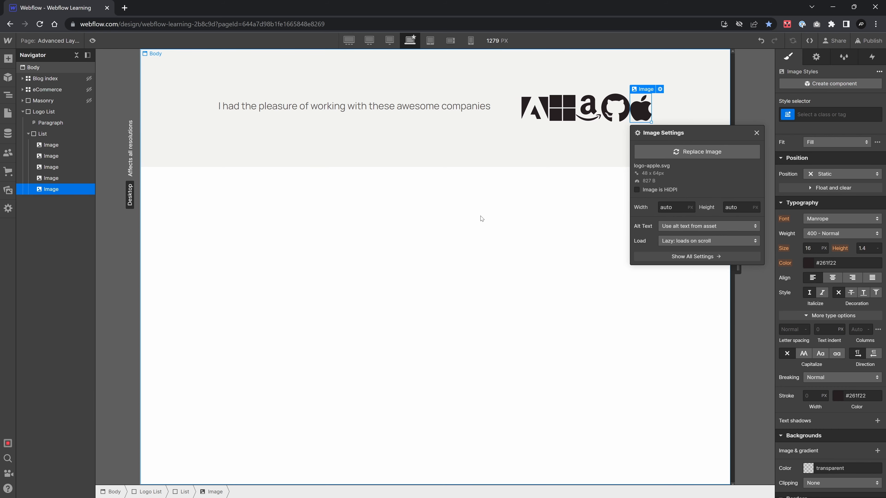
left_click(479, 250)
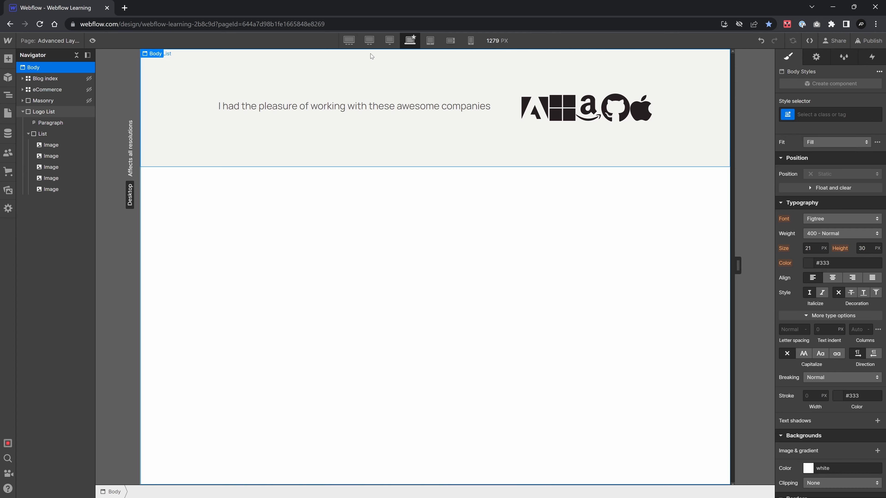
- Set the Logo List's flex direction to vertical so the logos stack below the tagline
left_click(367, 65)
scroll(810, 129, "up", 5)
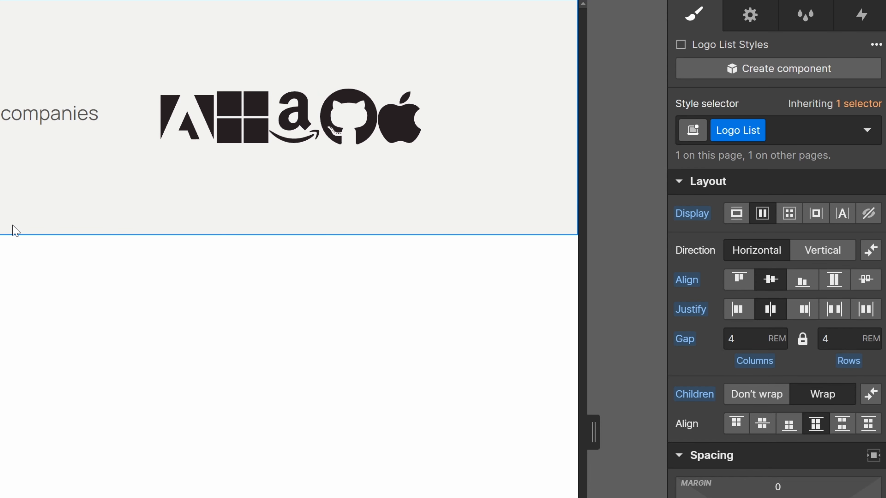
left_click(829, 248)
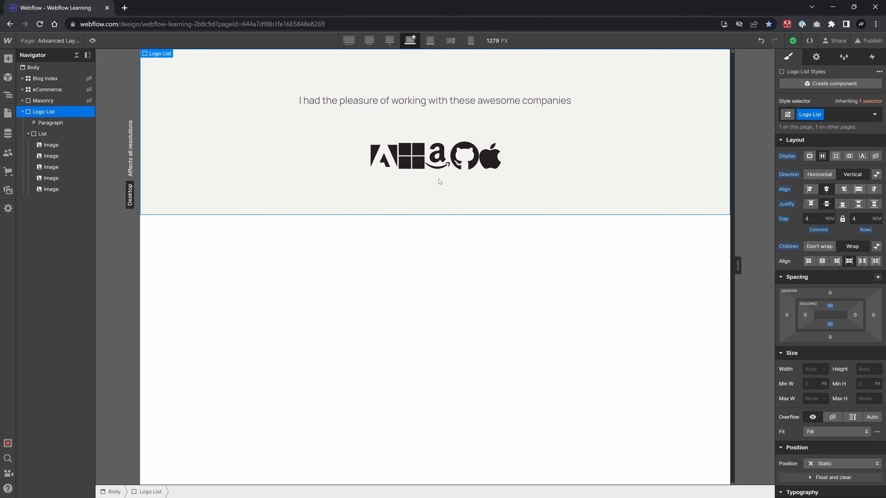
- Compare the tagline-to-logos spacing in Figma, and set the Logo List's column and row gap to 2 rem in Webflow
key("alt+Tab")
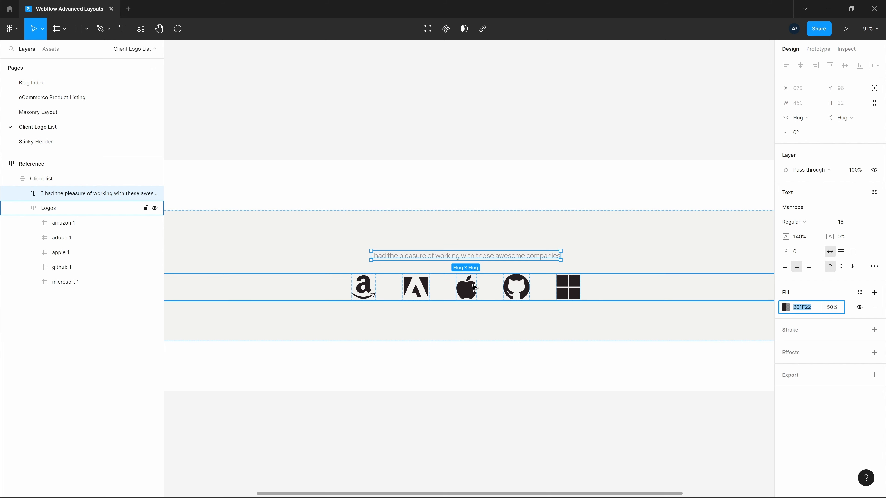
left_click(472, 285)
left_click(467, 258)
key("alt+Tab")
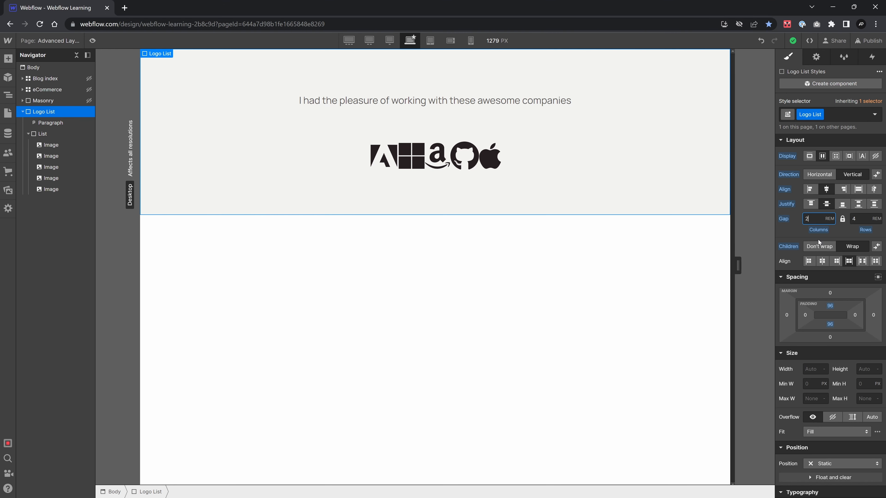
key("Return")
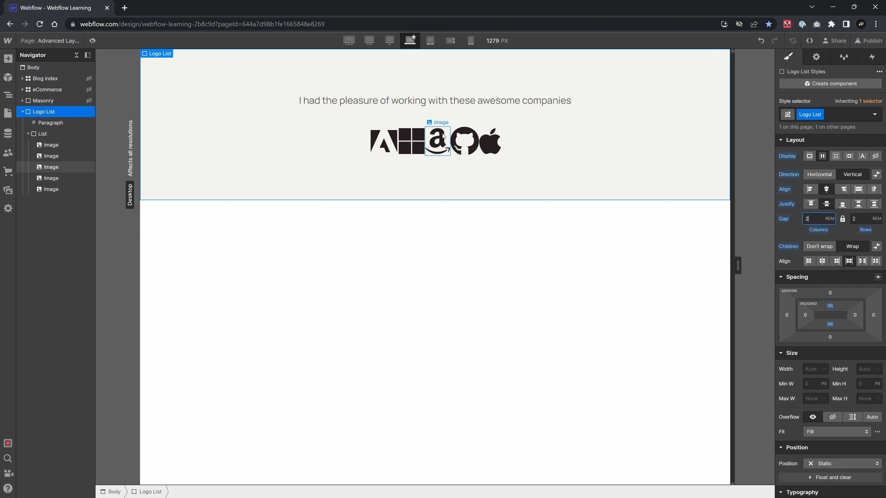
- Check the Logos frame's auto layout in Figma, and make Webflow's List div a horizontal flexbox with centered align and justify
key("alt+Tab")
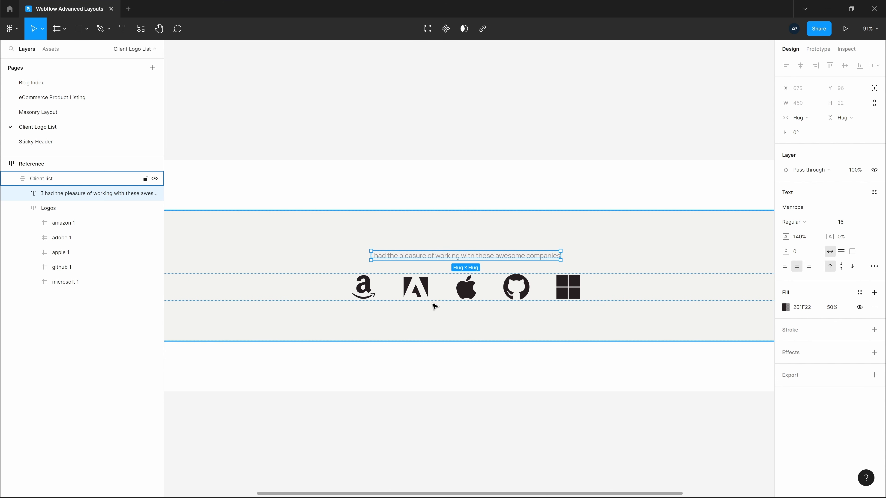
left_click(439, 300)
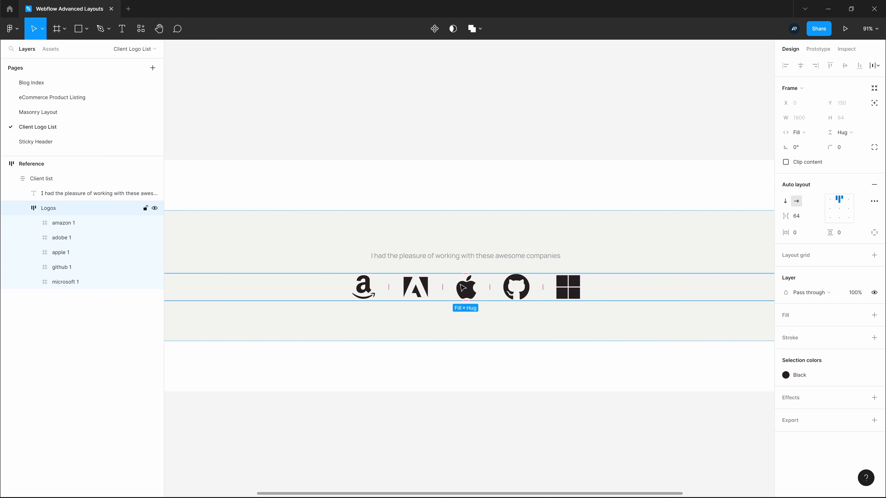
key("alt+Tab")
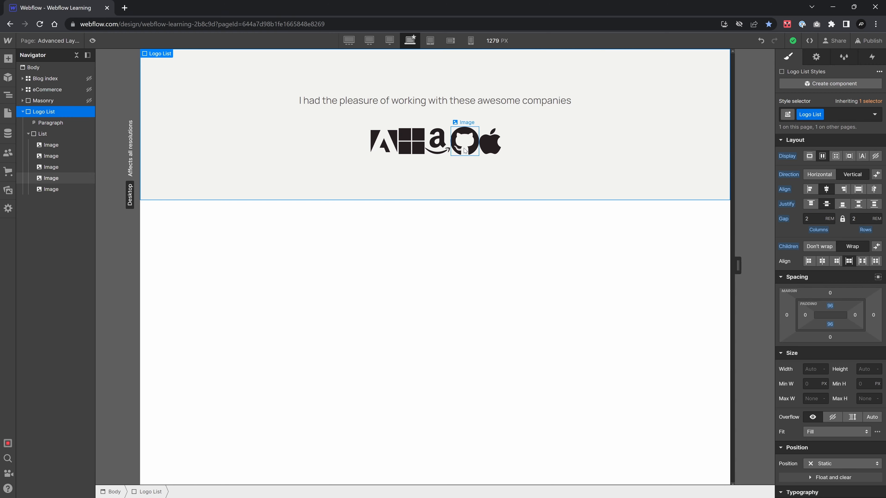
left_click(464, 150)
left_click(52, 135)
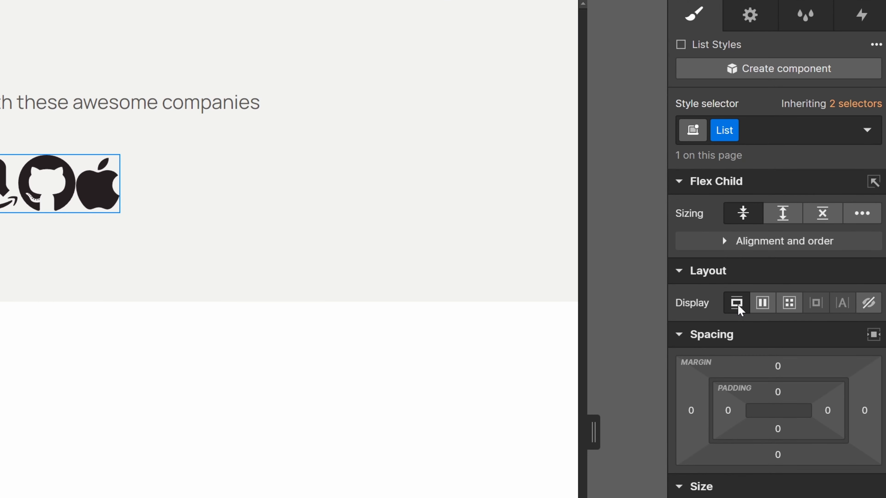
left_click(763, 309)
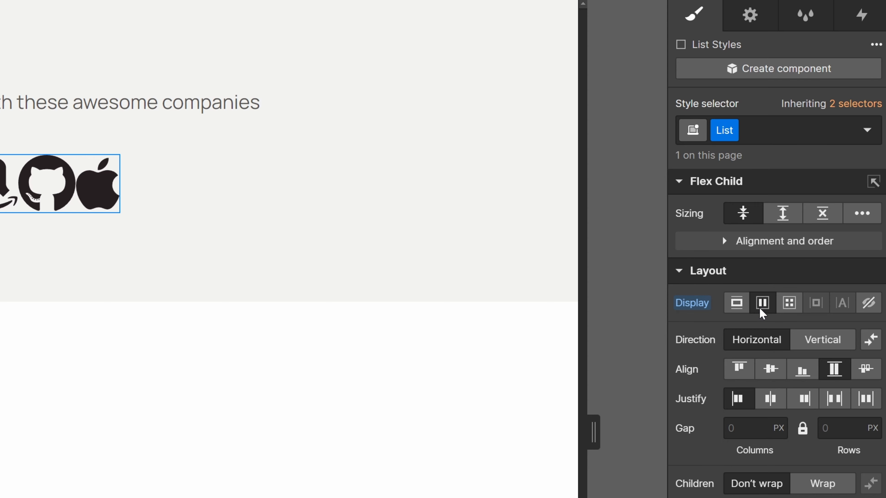
left_click(771, 374)
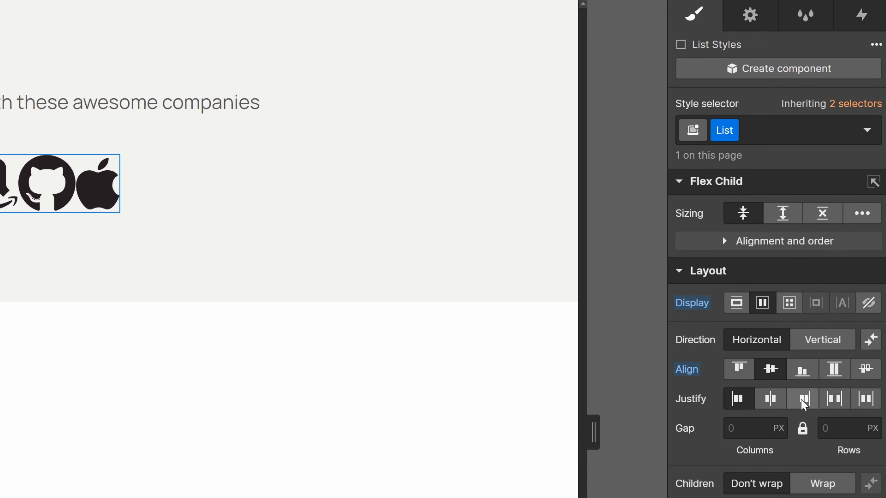
left_click(777, 404)
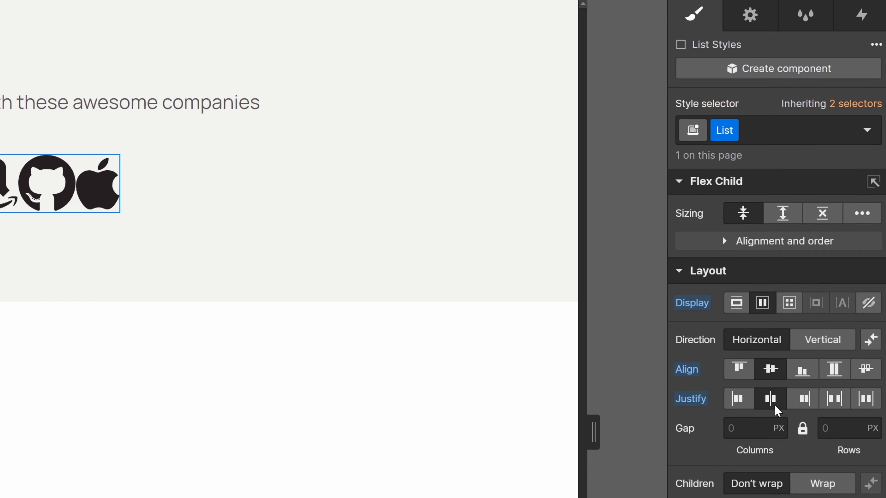
- Set the List's column and row gap to 64 px
left_click(747, 430)
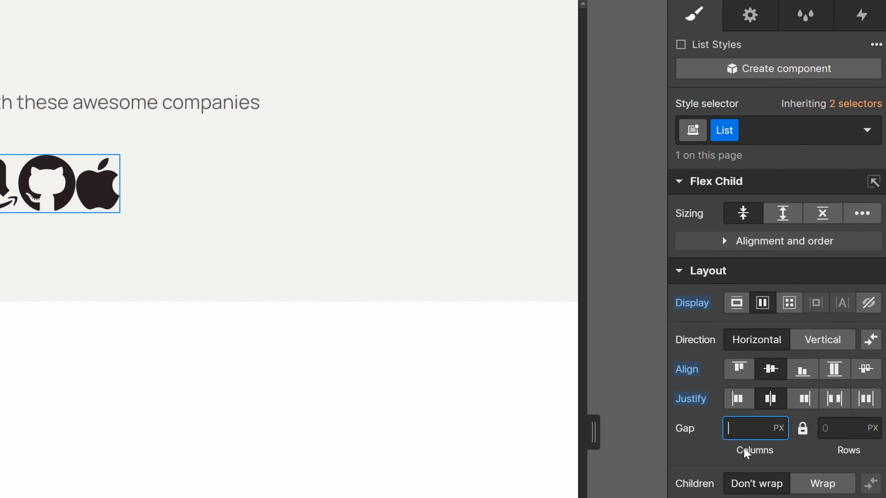
type("64px")
key("Return")
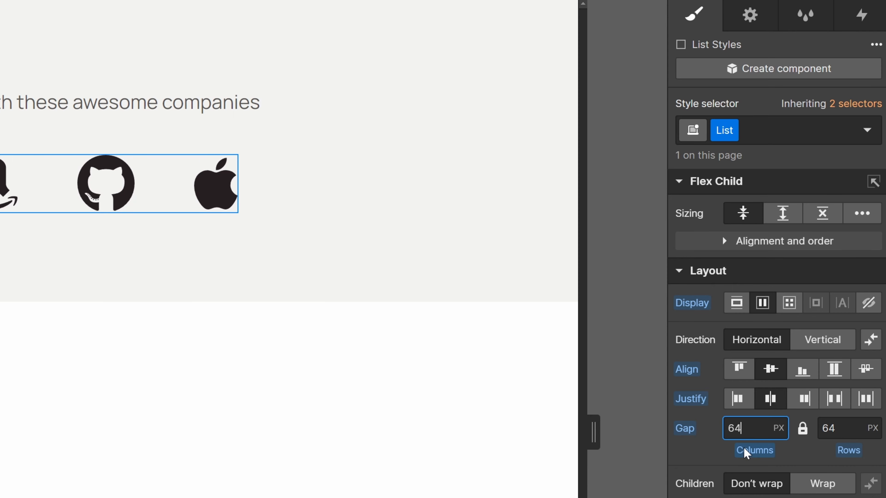
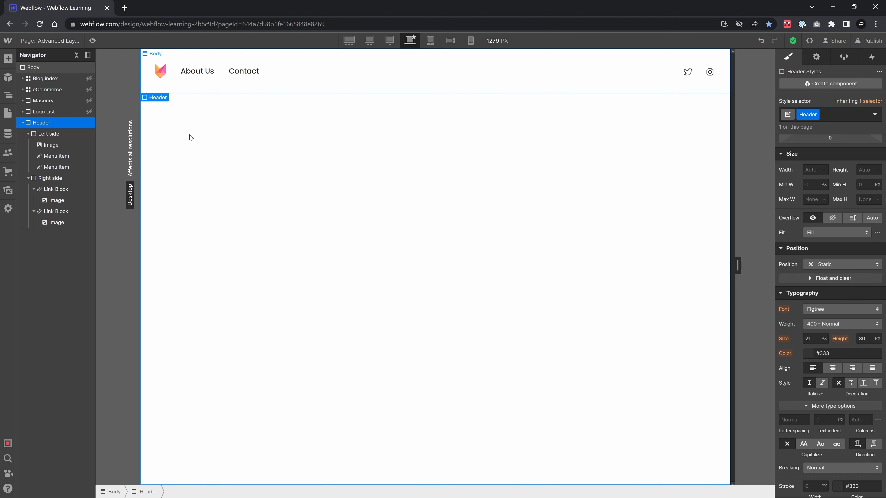
- Add a solid bottom border to the Header, 1 px wide in color #261F22
scroll(843, 266, "down", 5)
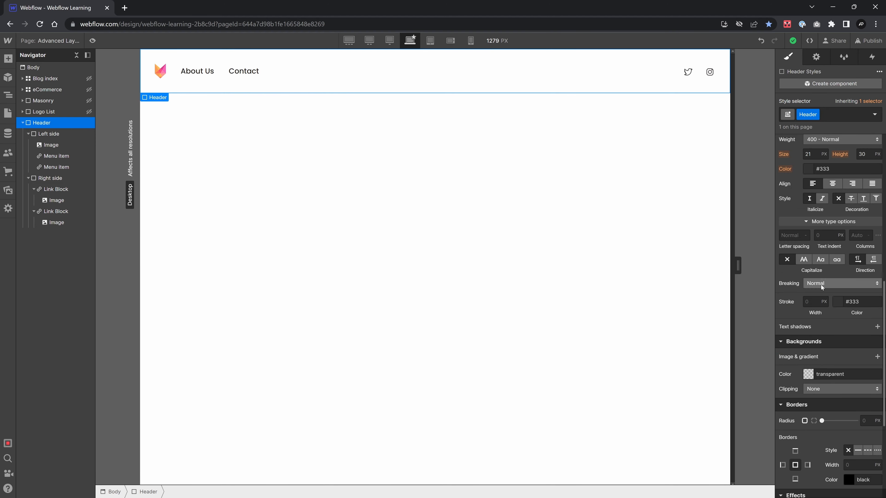
scroll(851, 295, "down", 5)
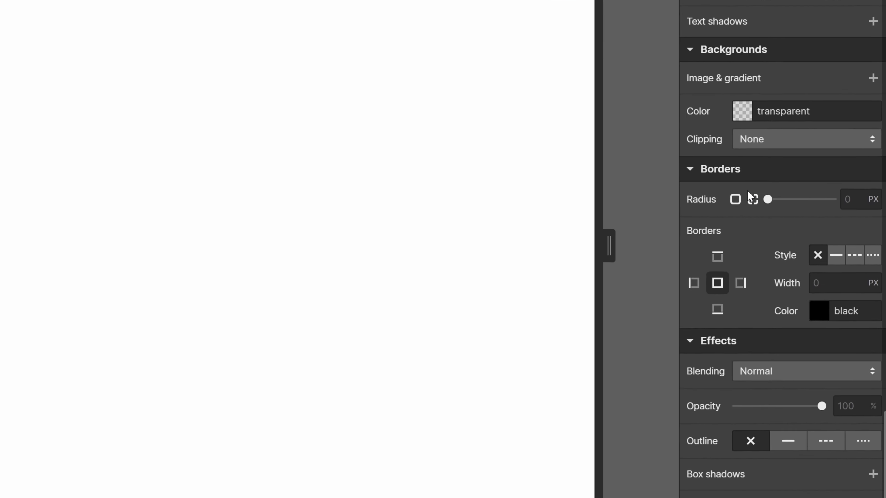
left_click(708, 311)
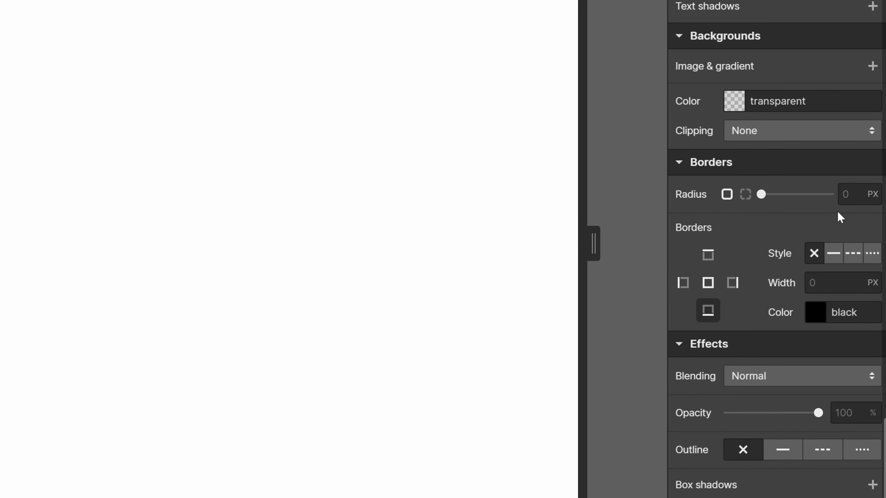
left_click(844, 283)
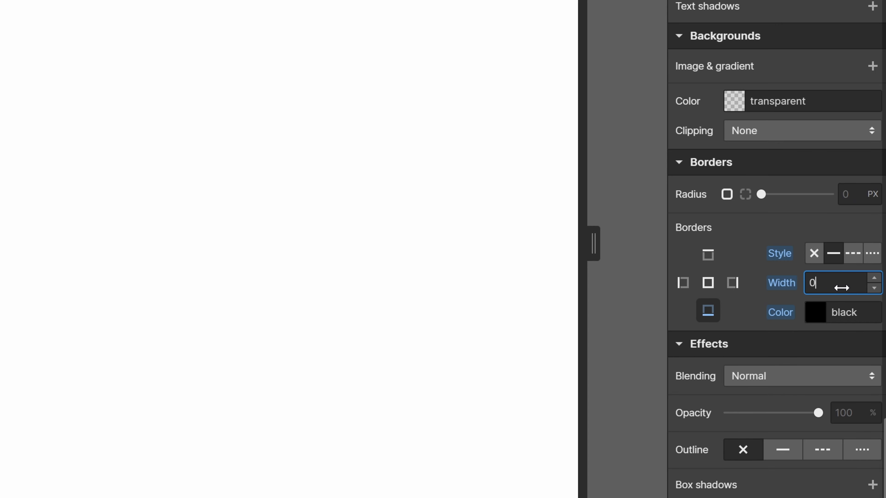
type("1")
key("Tab")
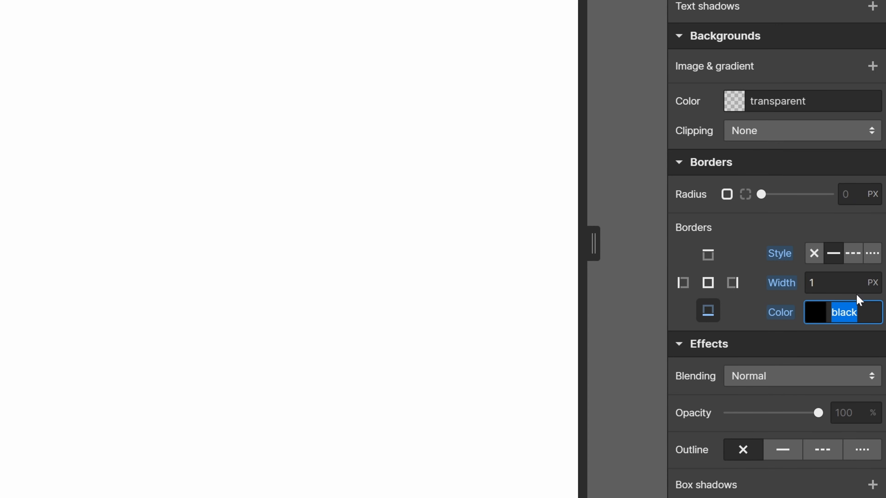
type("261F22")
key("Return")
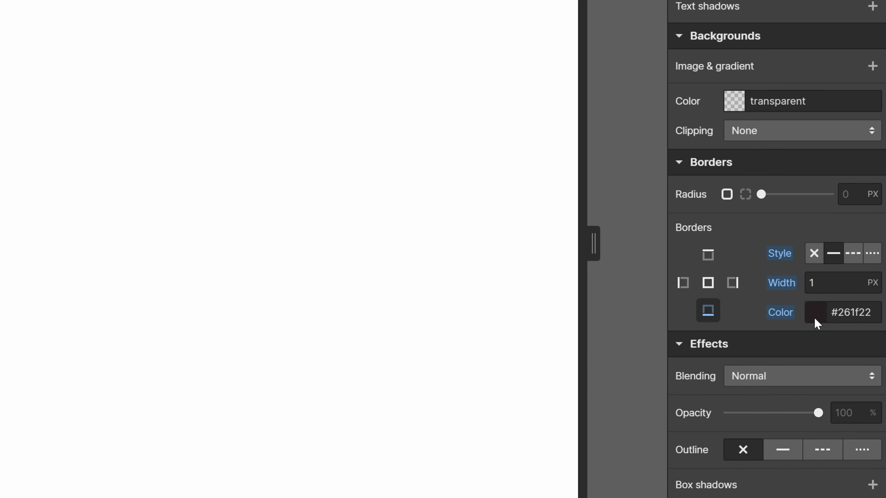
- Lower the alpha of the Header's bottom border color to 10
left_click(817, 313)
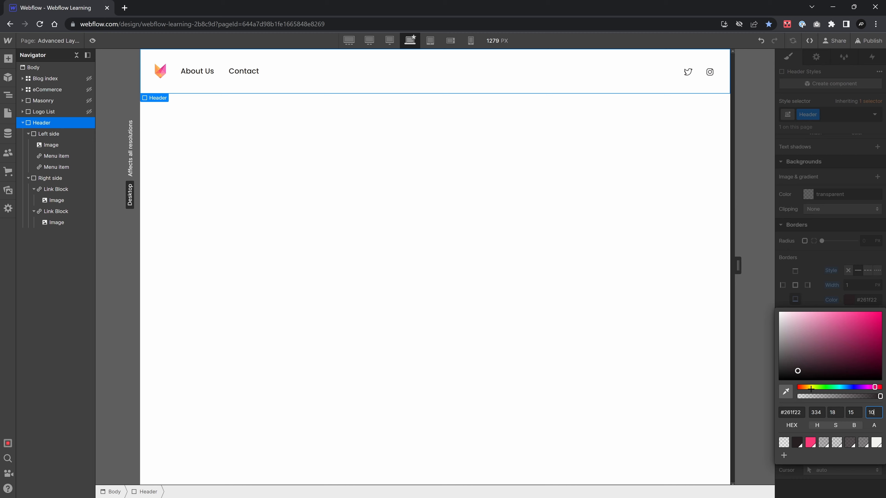
left_click(646, 294)
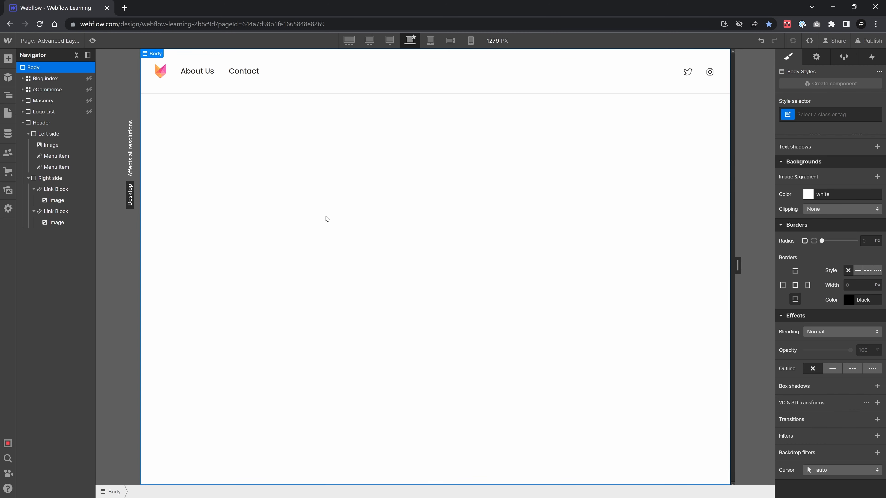
left_click(290, 81)
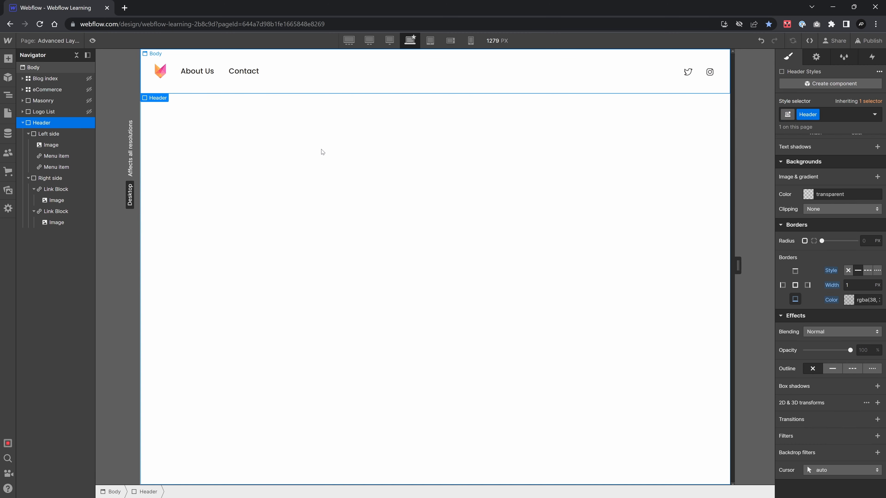
- Collapse the Header in the element tree and move it to the top of the Body, above Blog index
left_click(322, 152)
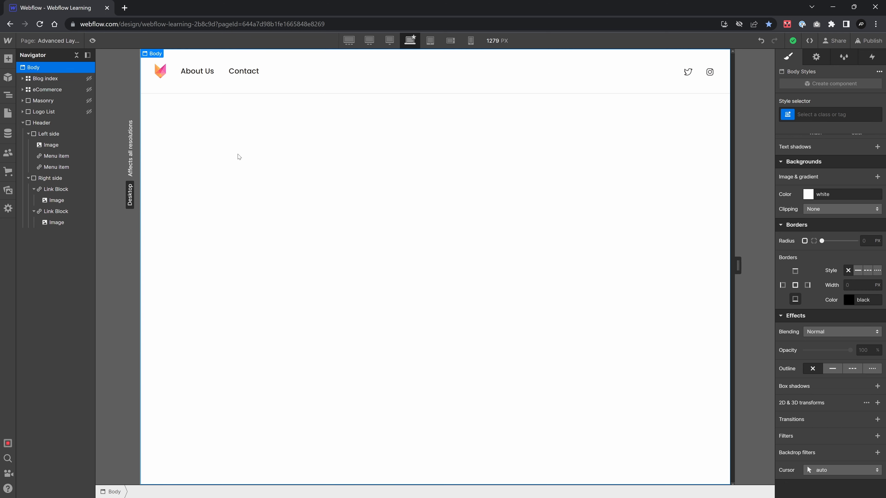
left_click(23, 122)
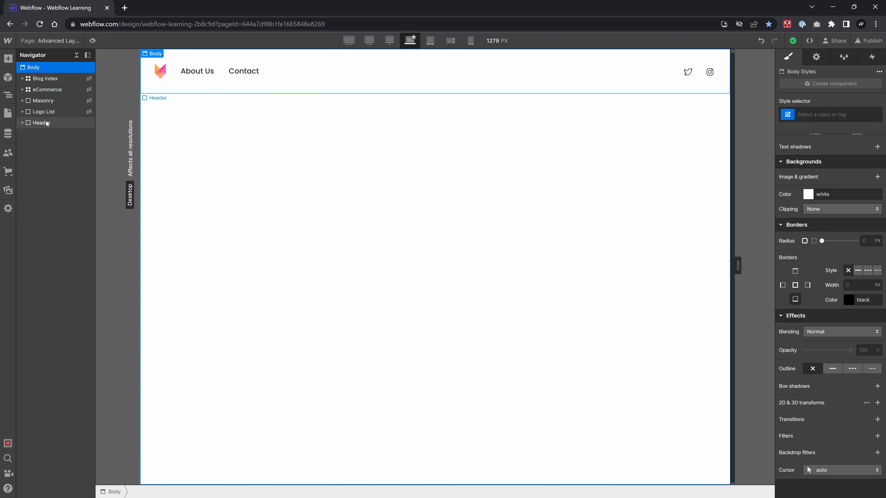
left_click_drag(47, 122, 42, 77)
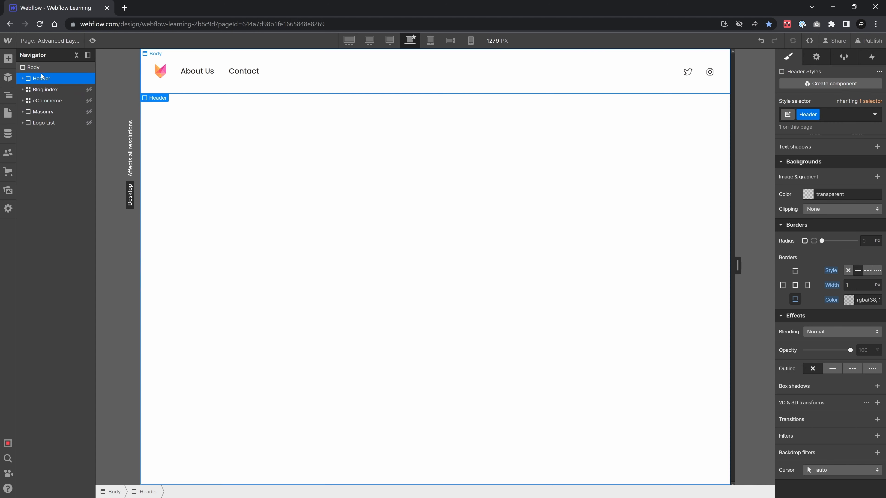
- Unhide the Blog index and eCommerce sections by setting their display to grid
left_click(63, 91)
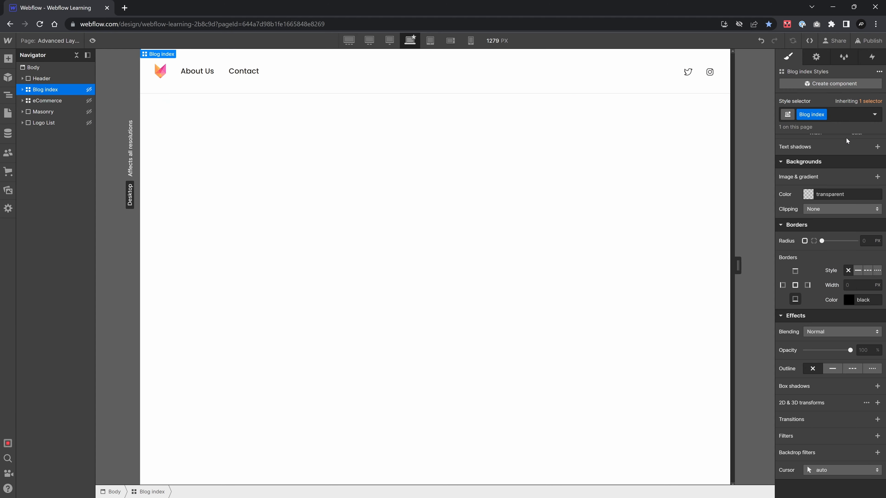
scroll(832, 161, "up", 10)
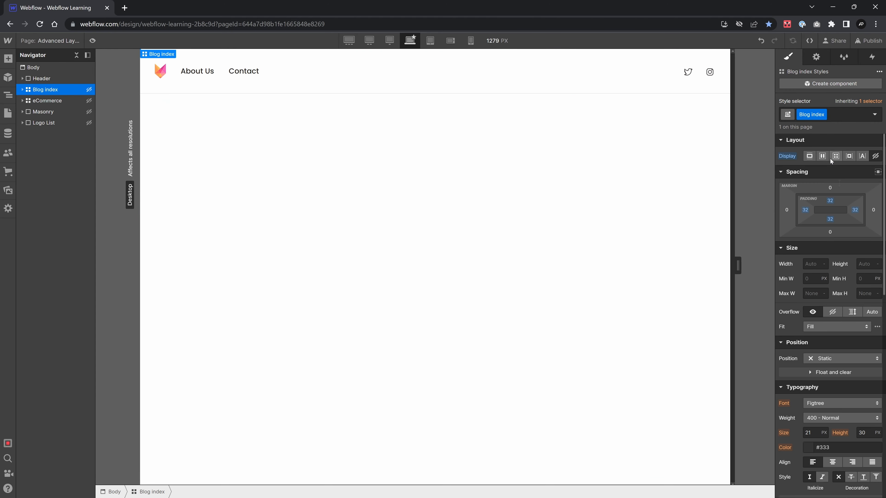
left_click(836, 156)
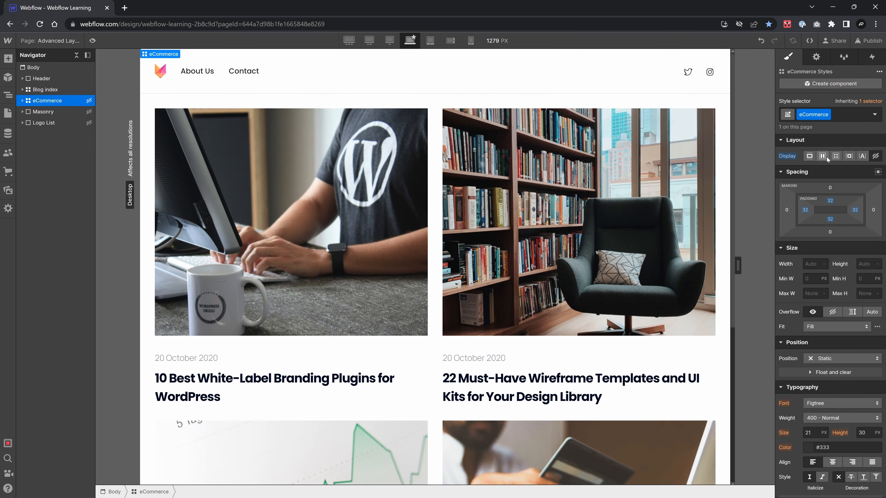
left_click(835, 157)
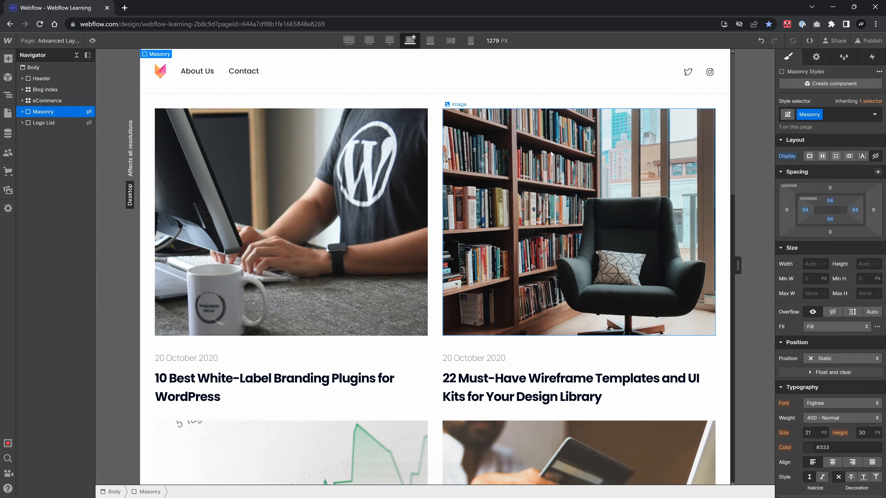
- Unhide the Masonry section with block display and the Logo List with flex display
scroll(581, 221, "down", 18)
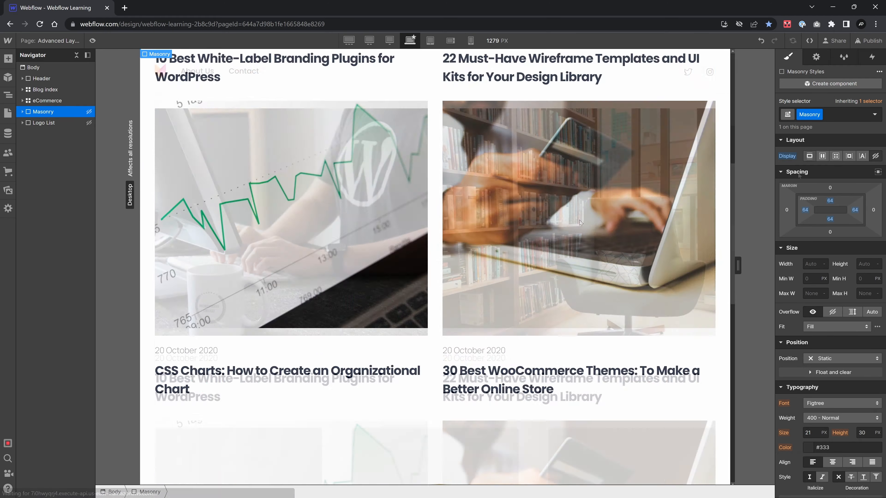
scroll(468, 237, "down", 10)
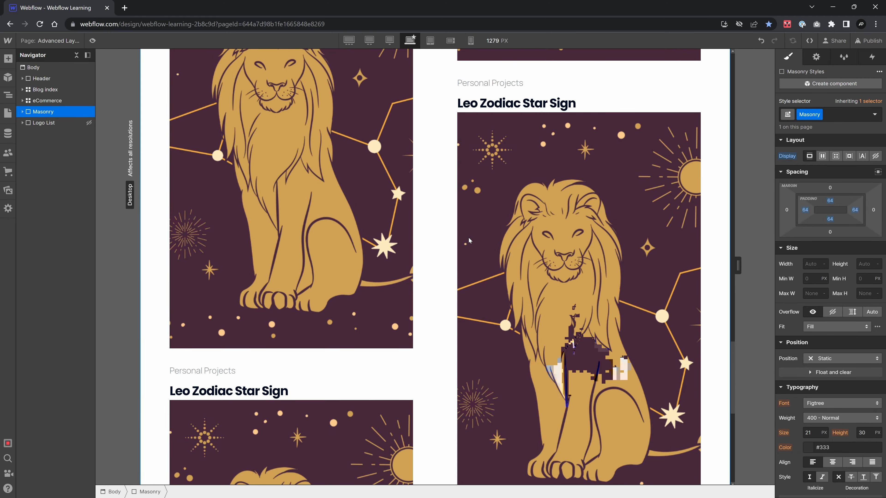
left_click(49, 123)
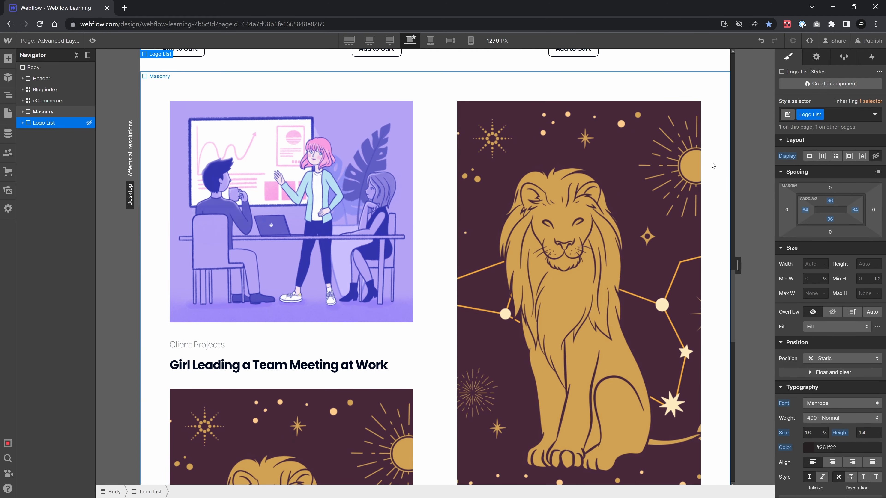
left_click(822, 157)
scroll(467, 272, "down", 20)
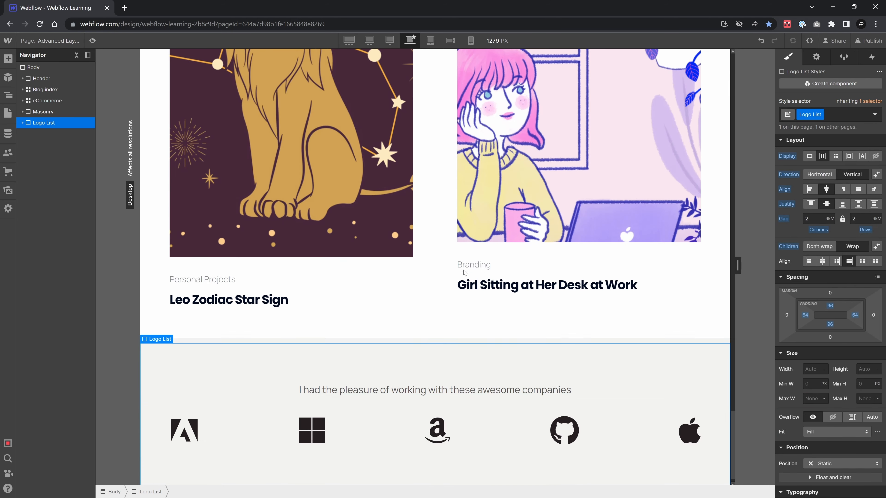
scroll(473, 271, "up", 20)
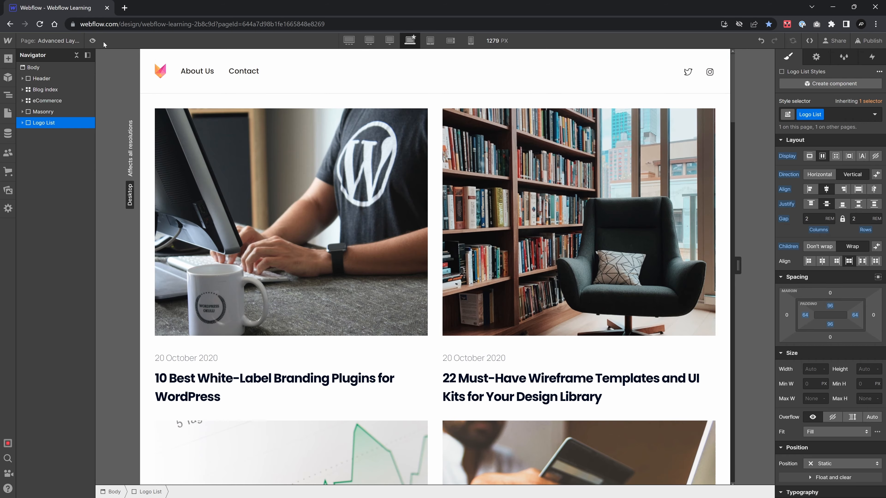
- Preview the page and review the full layout from the header down to the logo list, and exit the preview
left_click(92, 40)
scroll(516, 150, "down", 20)
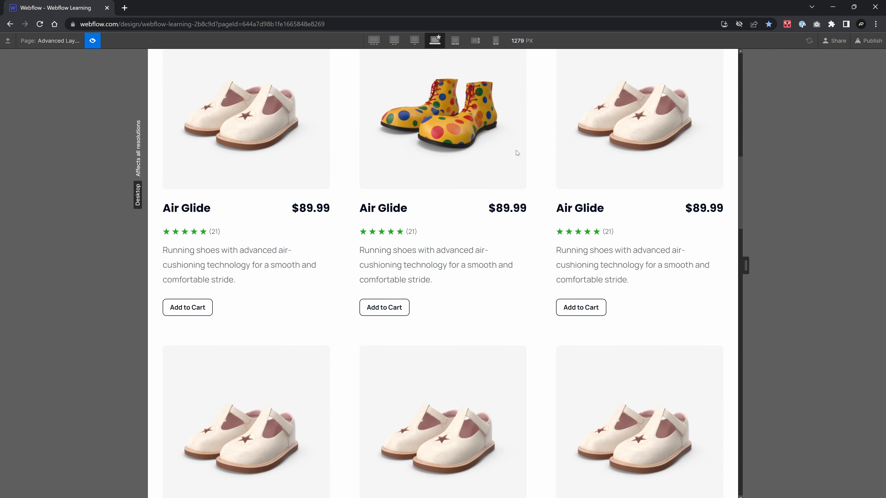
scroll(516, 151, "up", 20)
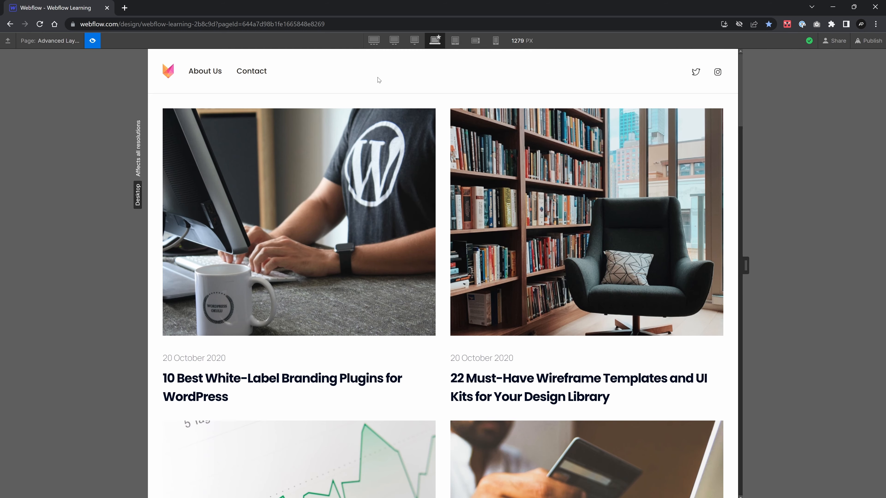
scroll(379, 80, "down", 20)
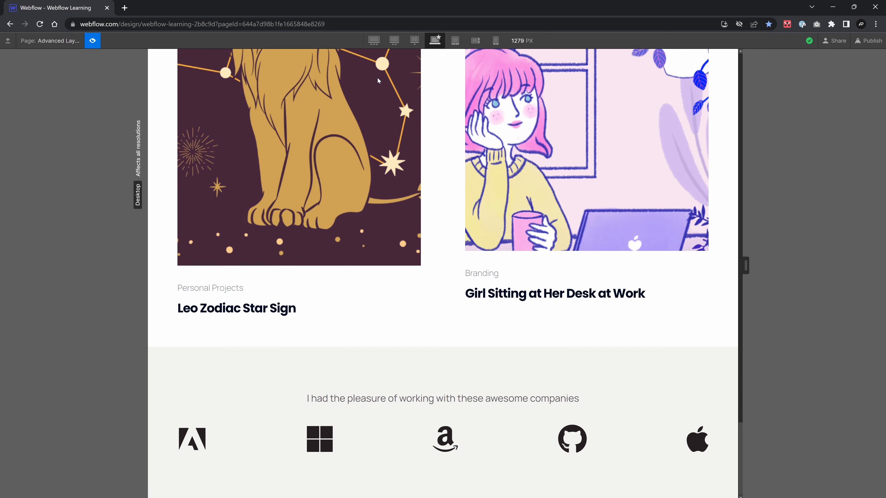
scroll(378, 80, "up", 20)
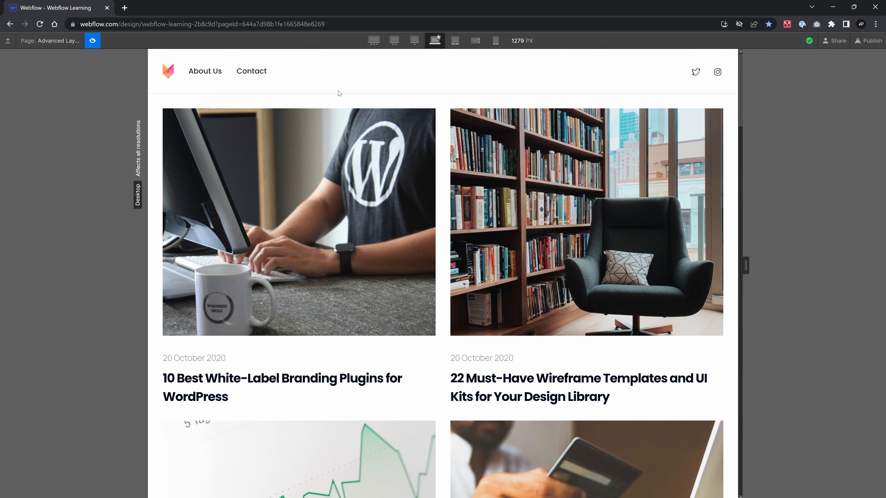
left_click(92, 40)
- Set the Header's position to Sticky and check how it behaves as the page scrolls
left_click(274, 67)
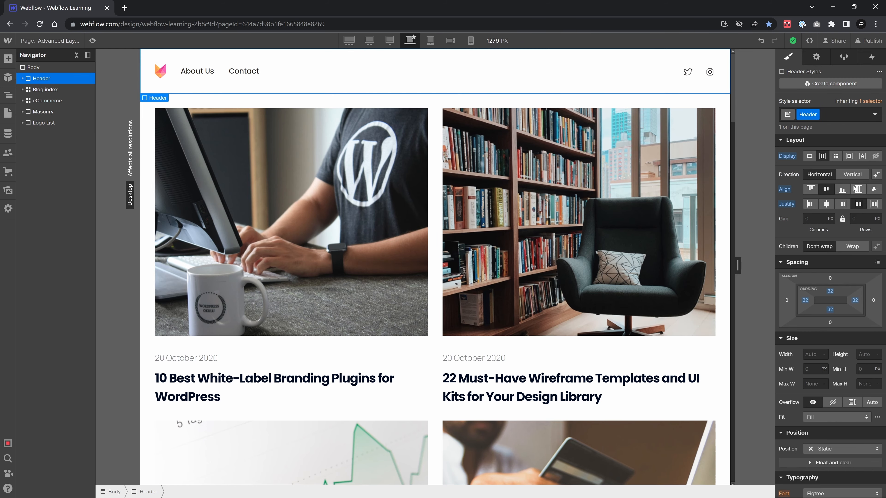
scroll(855, 196, "down", 8)
scroll(858, 199, "up", 4)
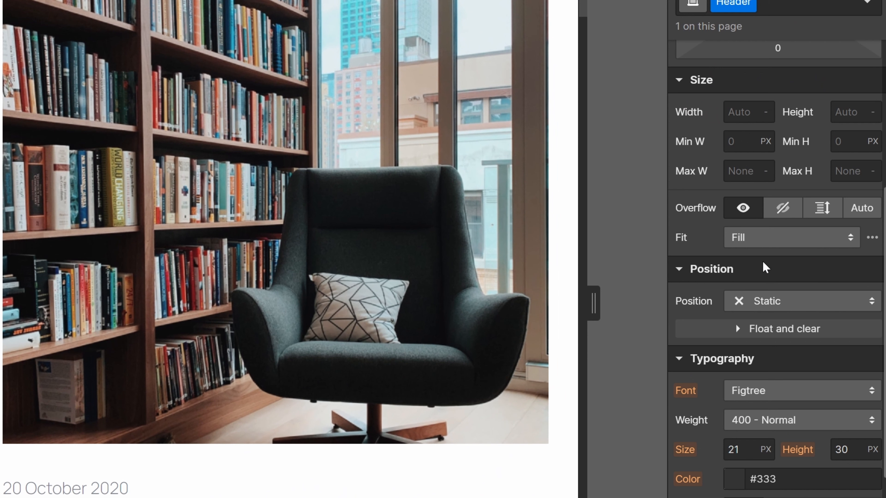
left_click(783, 303)
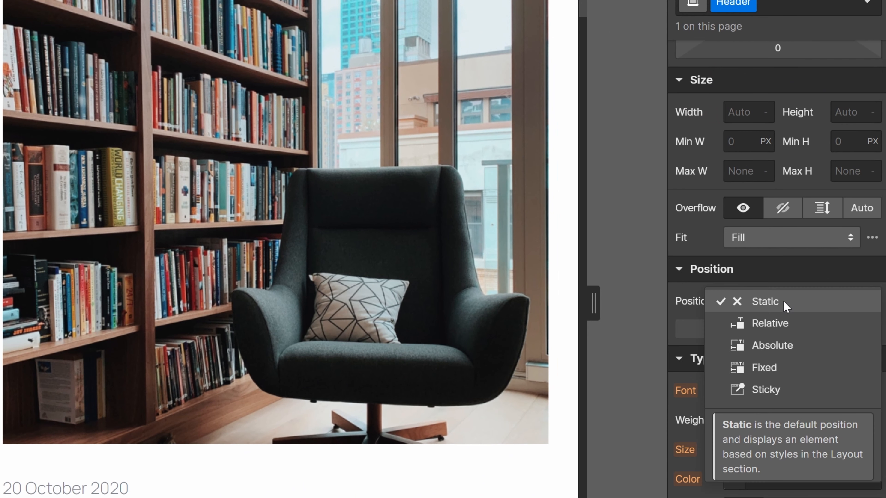
left_click(780, 392)
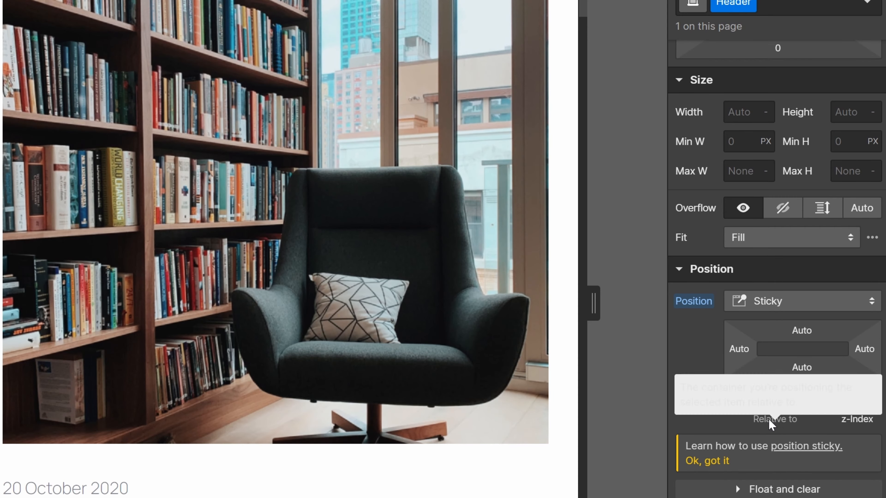
scroll(171, 145, "down", 15)
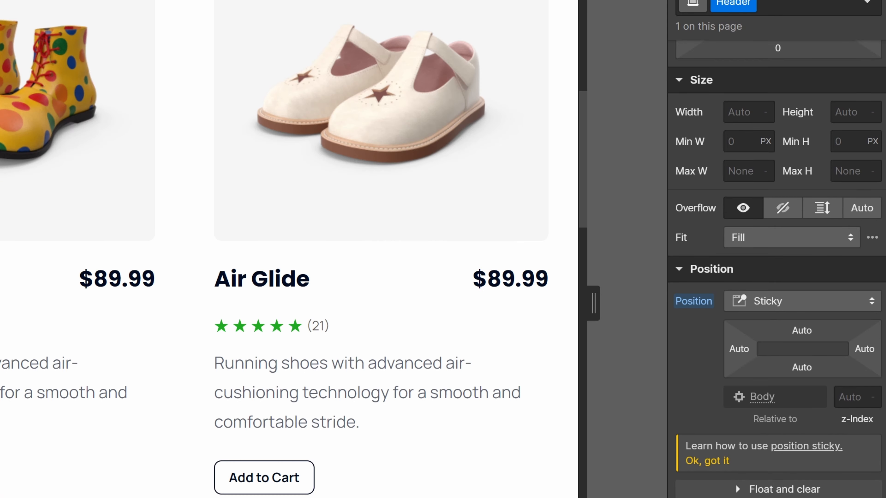
scroll(171, 145, "up", 12)
scroll(171, 145, "down", 10)
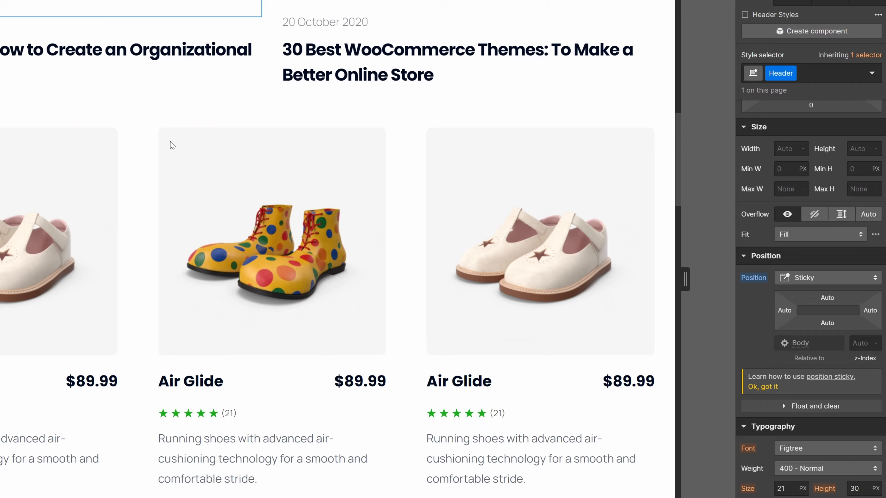
scroll(171, 145, "up", 10)
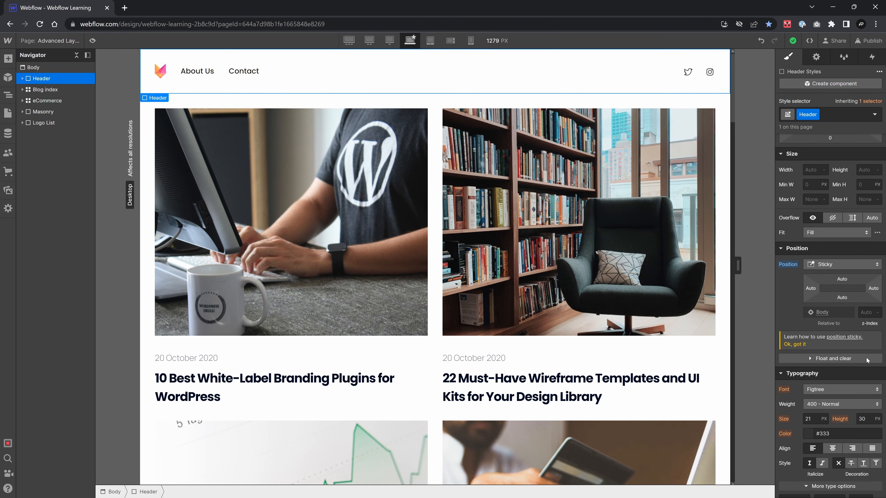
- Set the sticky Header's top offset to 30 and check how it behaves as the page scrolls
left_click_drag(847, 279, 852, 291)
scroll(589, 244, "down", 15)
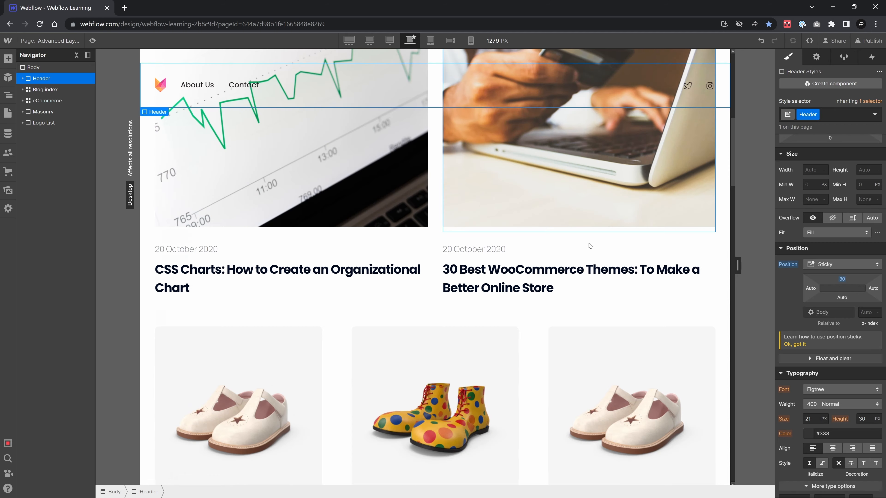
scroll(590, 244, "up", 15)
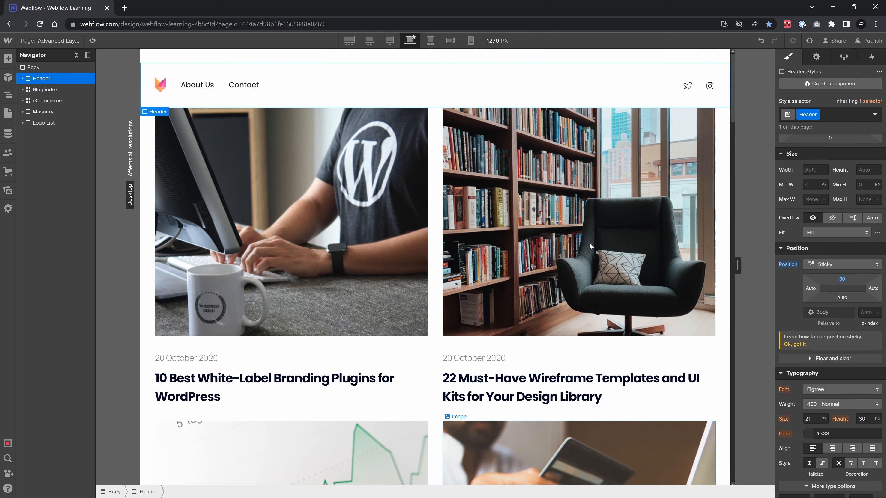
- Set the Header's background color to white
scroll(844, 364, "down", 10)
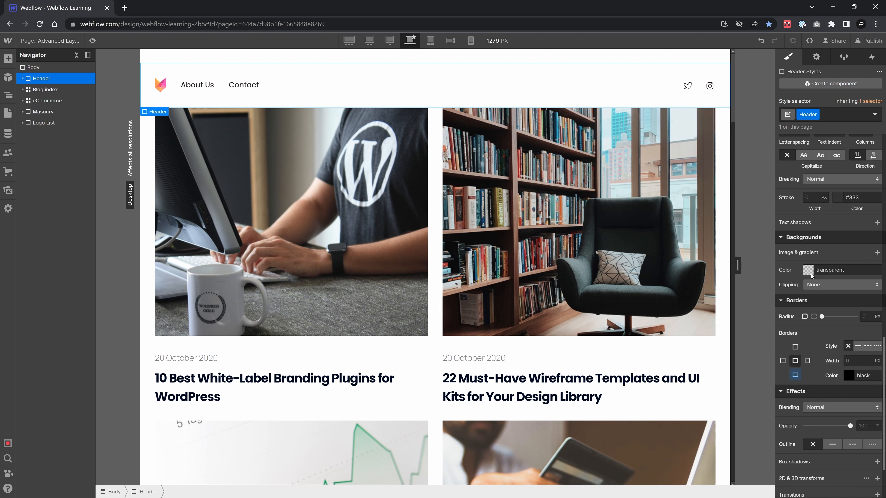
left_click(808, 269)
left_click(877, 412)
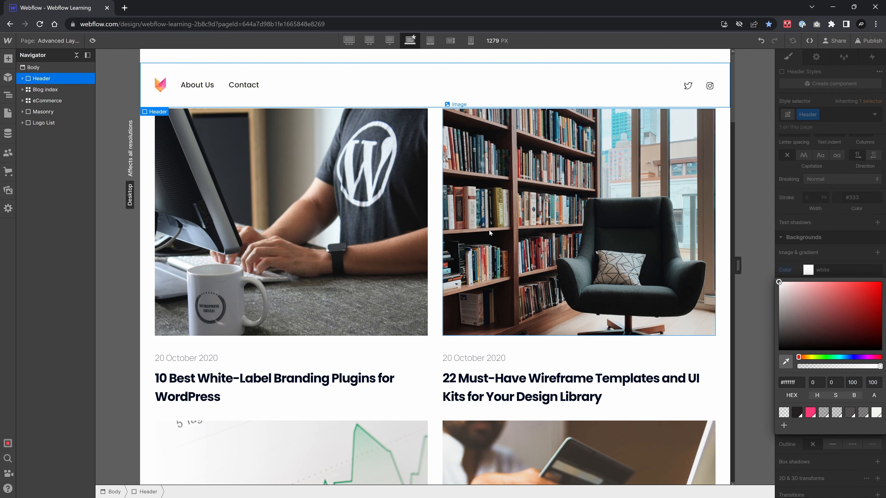
left_click(633, 211)
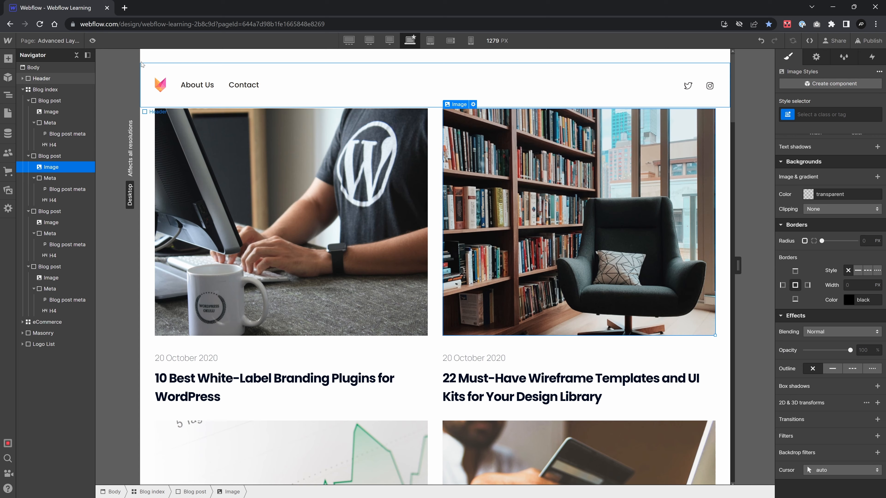
- Preview the page, check the sticky header over the sections down to the logo list, and exit the preview
left_click(92, 42)
scroll(578, 247, "down", 20)
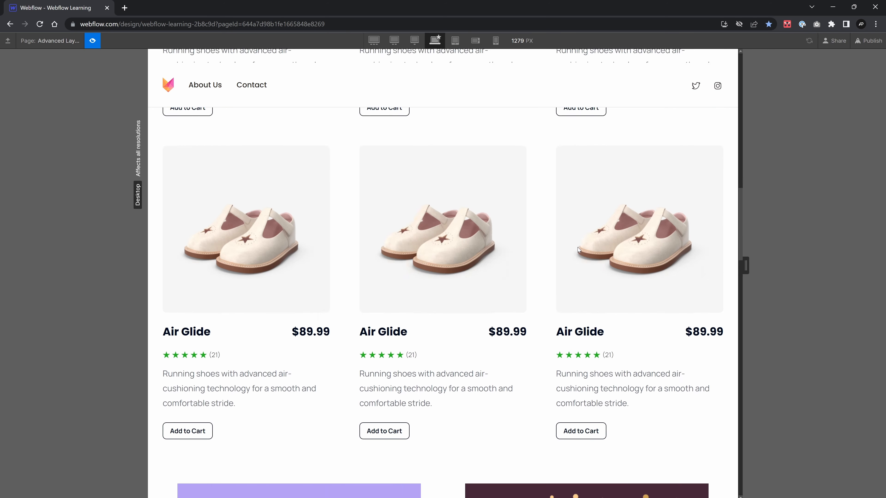
scroll(577, 247, "down", 5)
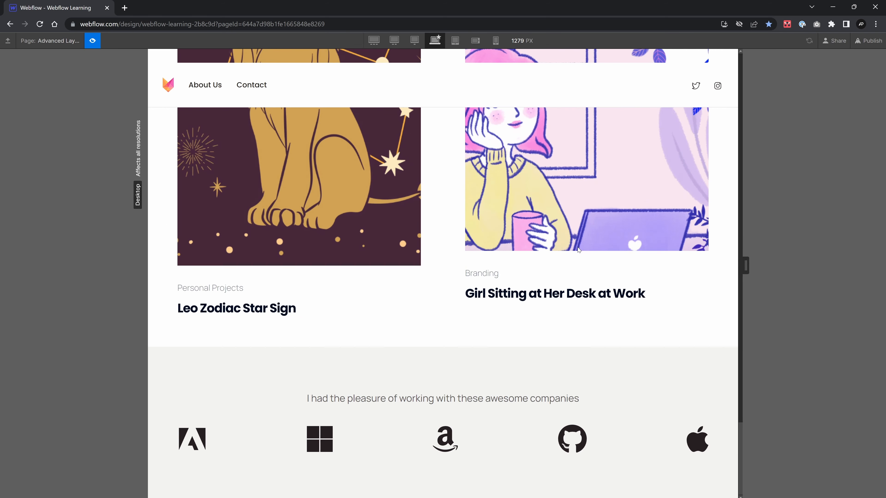
scroll(578, 247, "up", 20)
scroll(381, 179, "down", 20)
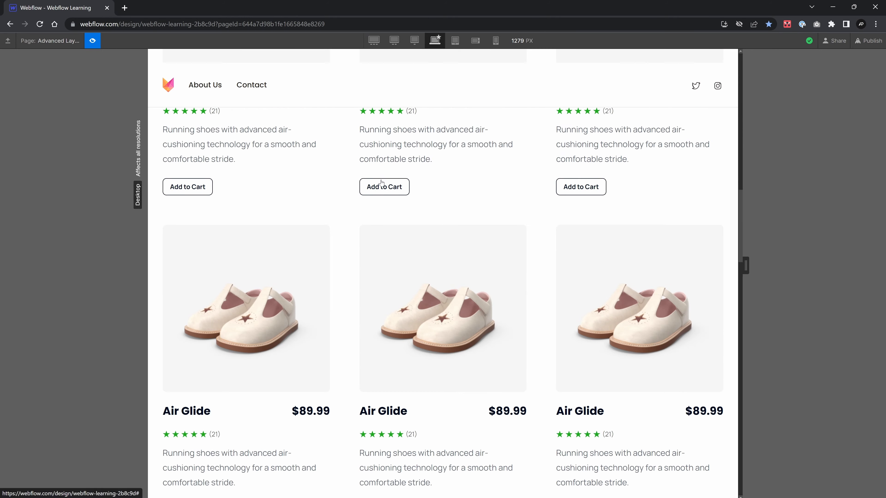
scroll(389, 207, "up", 20)
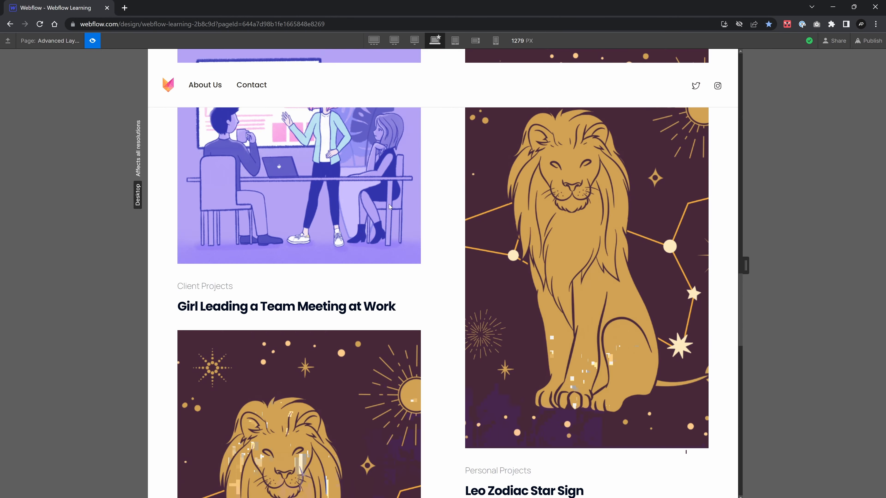
key("ctrl+shift+p")
- Set the Header's top offset to 0 and check the sticky header over the blog posts in preview mode
left_click_drag(842, 277, 853, 293)
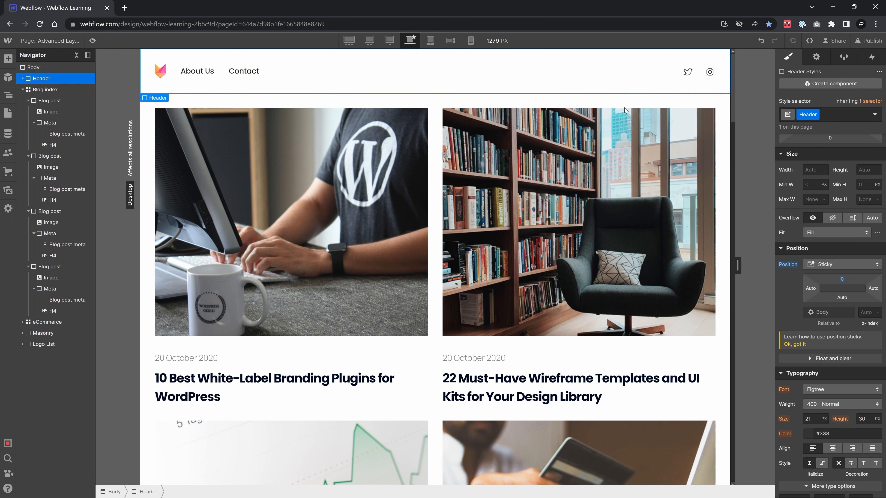
left_click(533, 225)
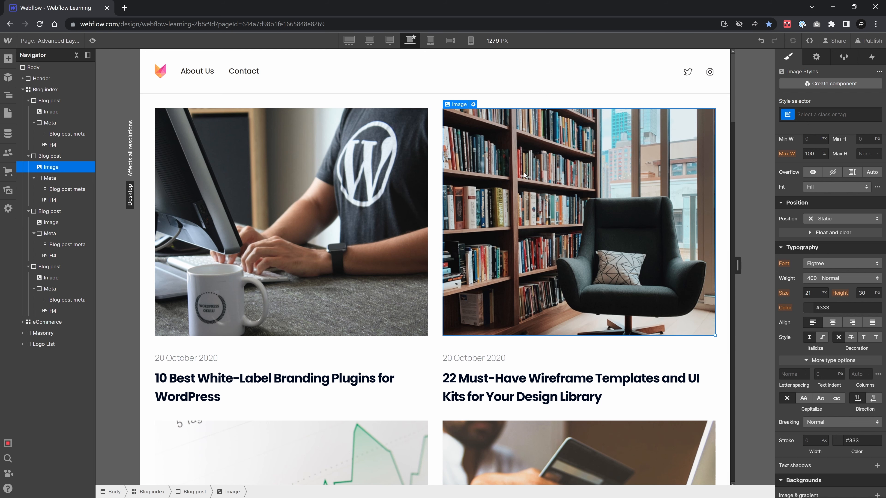
left_click(93, 41)
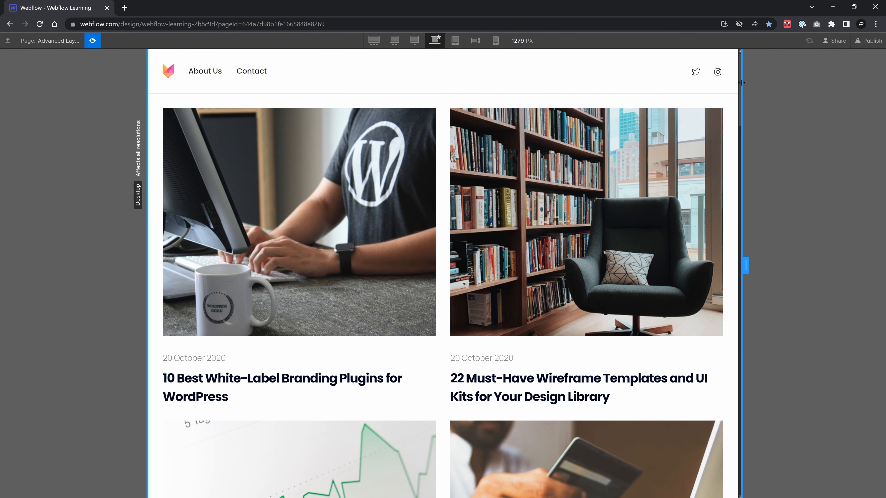
left_click_drag(740, 89, 747, 447)
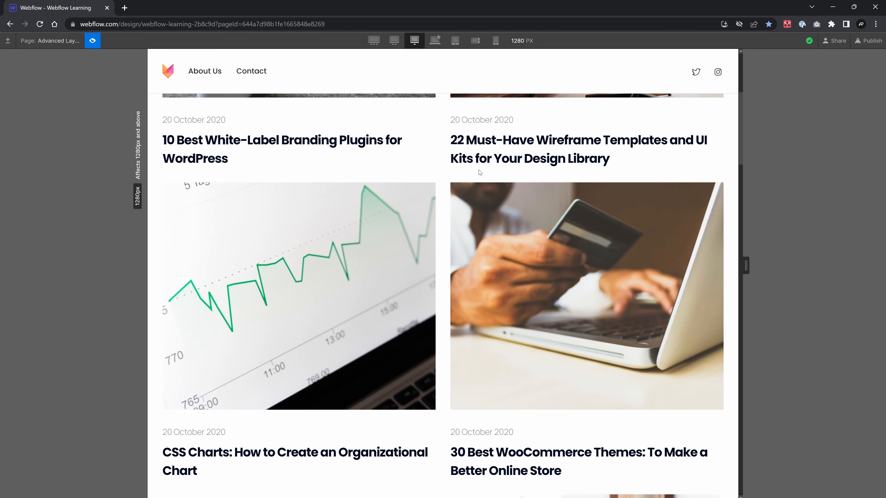
scroll(478, 172, "down", 8)
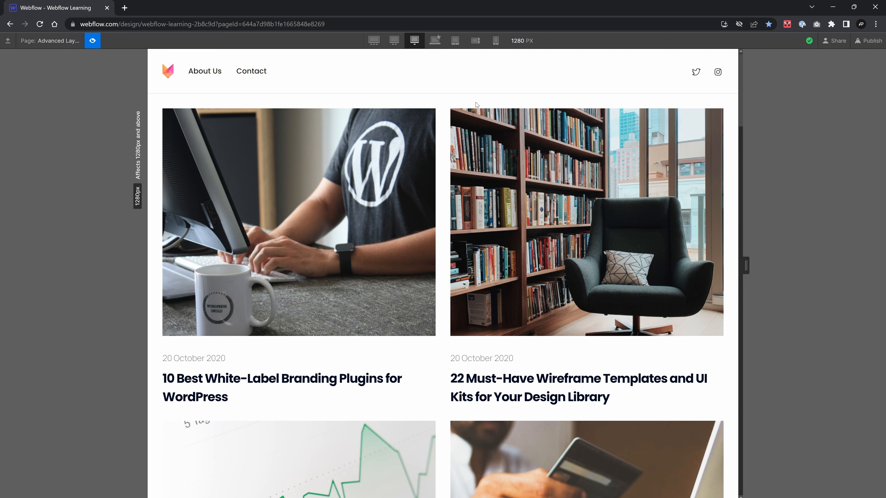
left_click(98, 46)
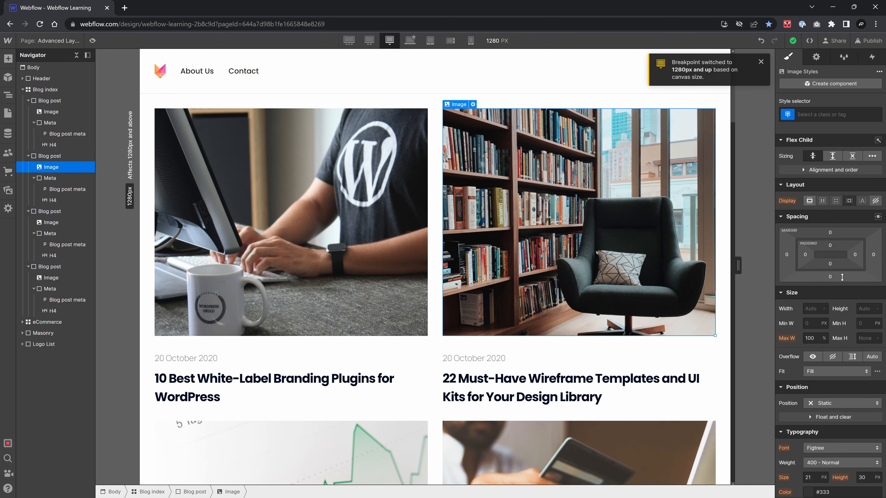
- Switch the canvas back to the base Desktop breakpoint and select the Header
scroll(843, 278, "down", 10)
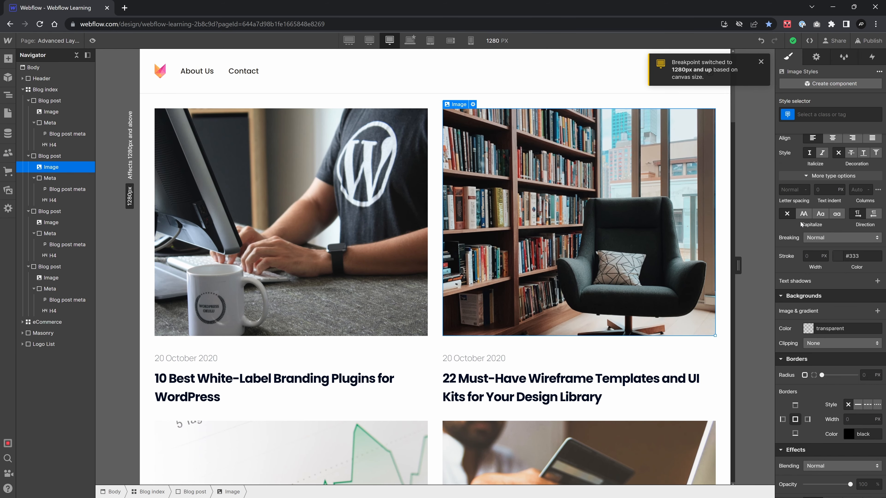
left_click(409, 42)
left_click(502, 81)
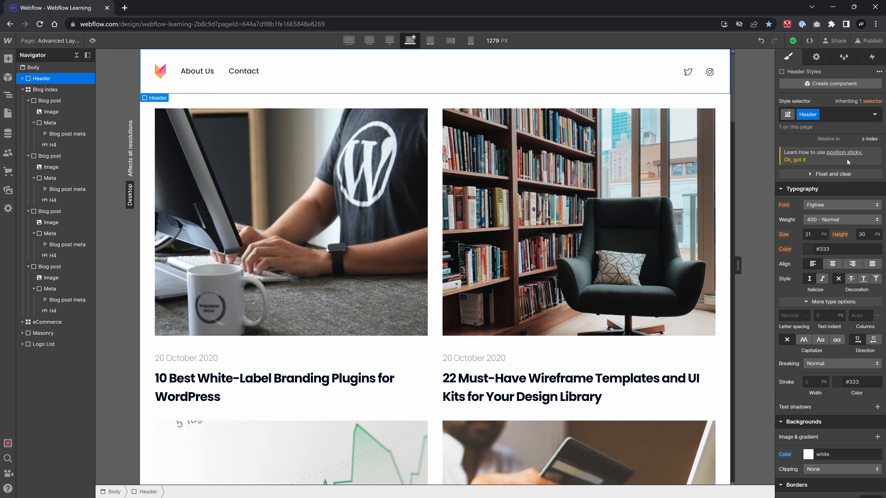
- Try the Fixed position on the Header and check its layout while scrolling the page
scroll(832, 145, "up", 5)
left_click(832, 261)
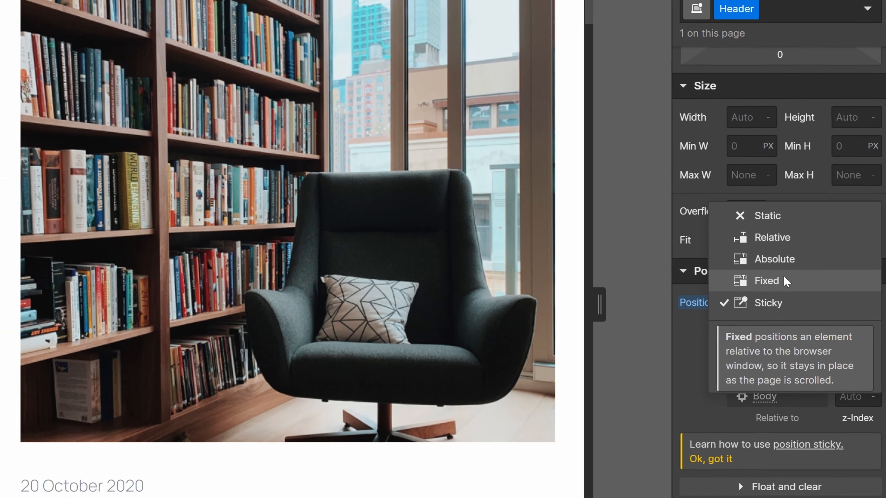
left_click(782, 277)
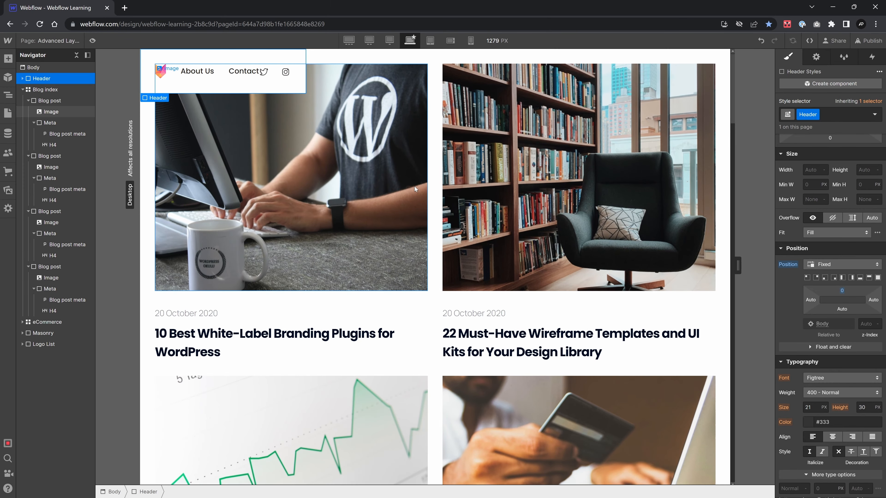
scroll(597, 205, "down", 15)
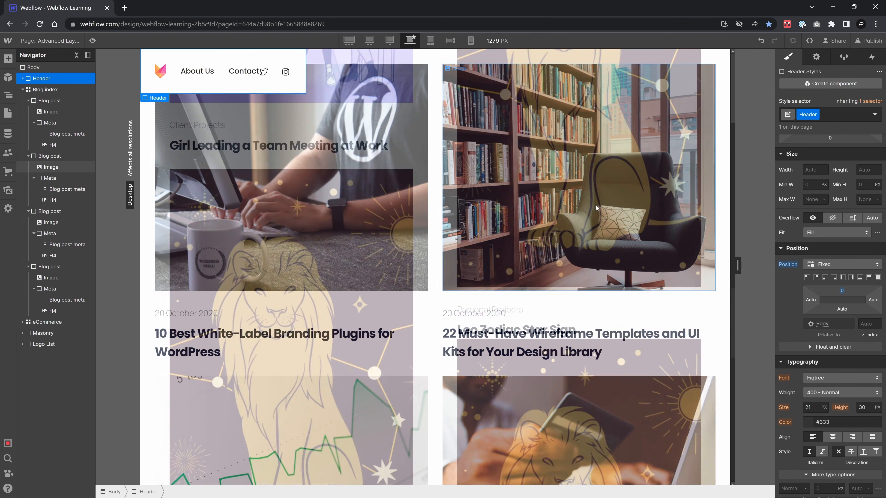
scroll(596, 205, "up", 13)
scroll(617, 205, "up", 3)
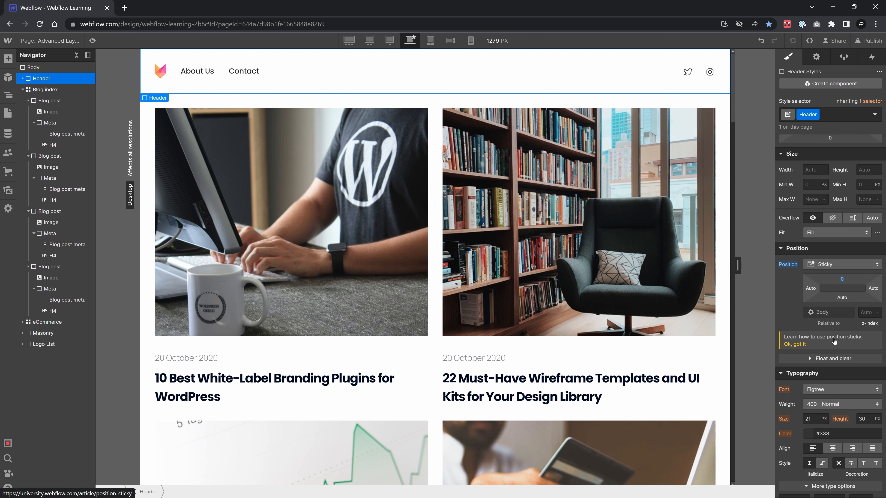
- Select the Blog index section and scroll through the page to check the sticky header over the content
left_click(593, 198)
left_click(435, 178)
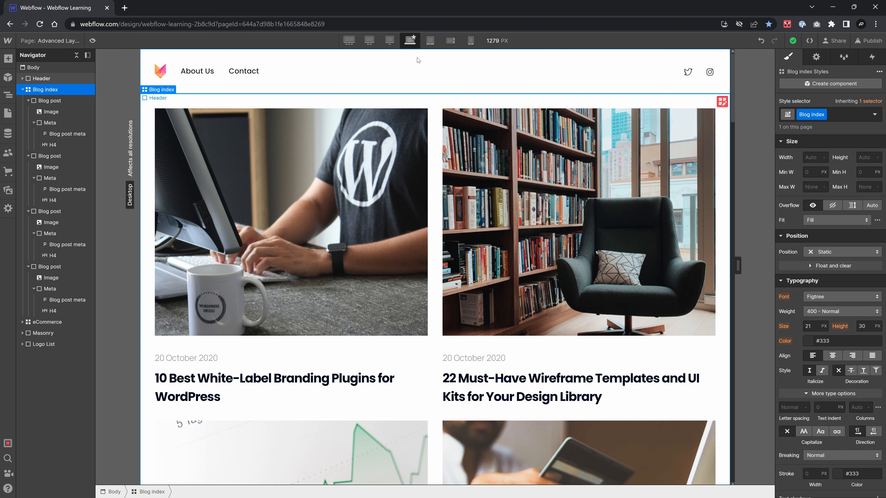
scroll(354, 107, "down", 15)
scroll(359, 124, "down", 20)
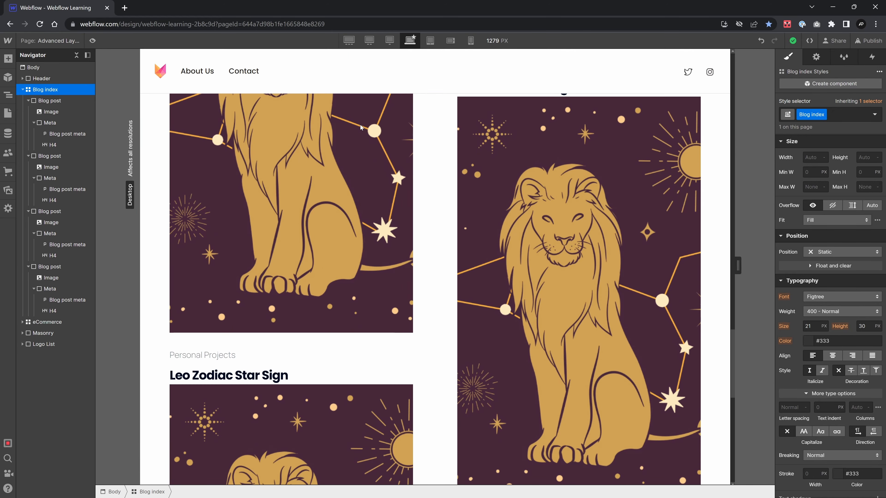
scroll(361, 127, "up", 20)
scroll(372, 141, "up", 10)
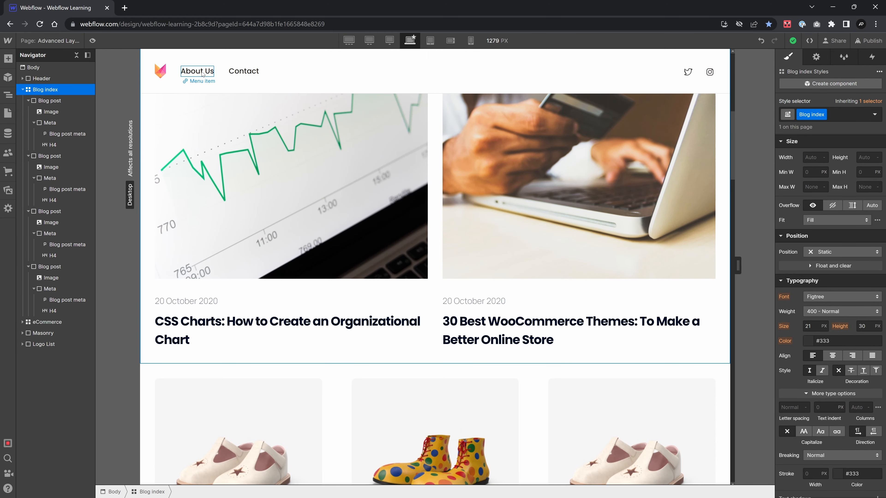